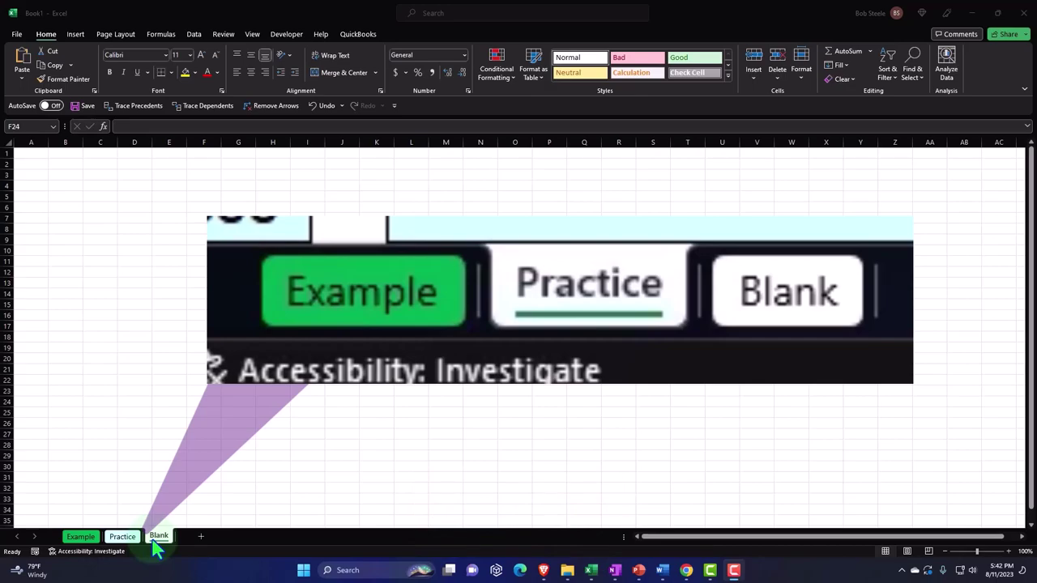
On the Blank sheet, format all cells as Currency with 0 decimal places, no symbol, and negative numbers in red parentheses
left_click(87, 538)
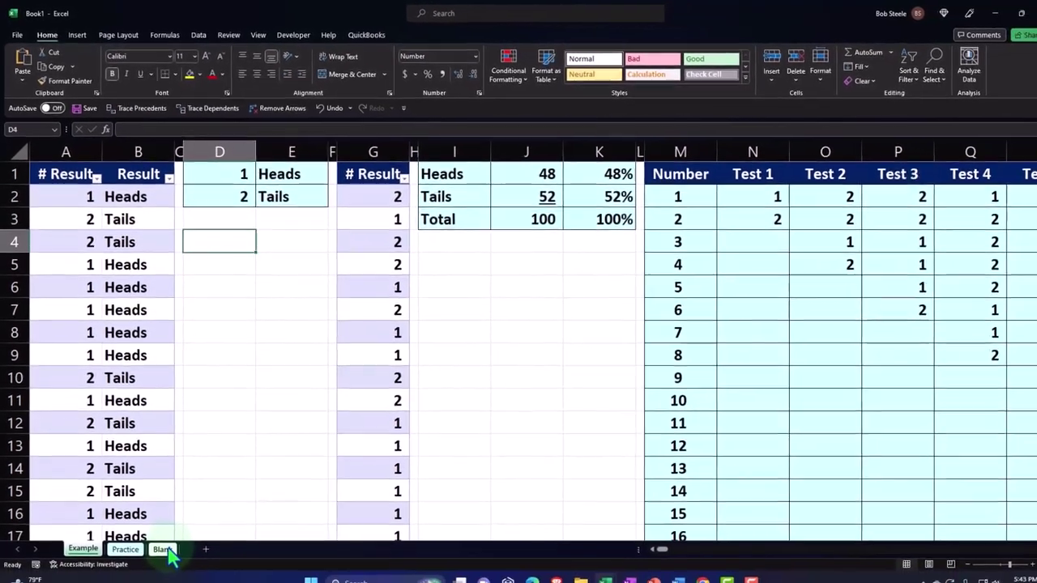
left_click(171, 578)
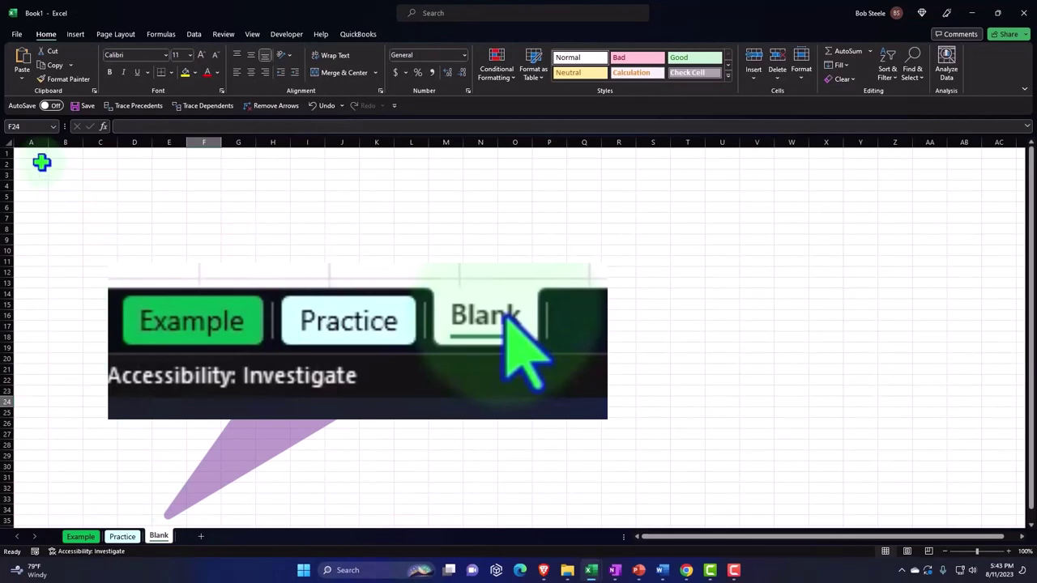
left_click(8, 143)
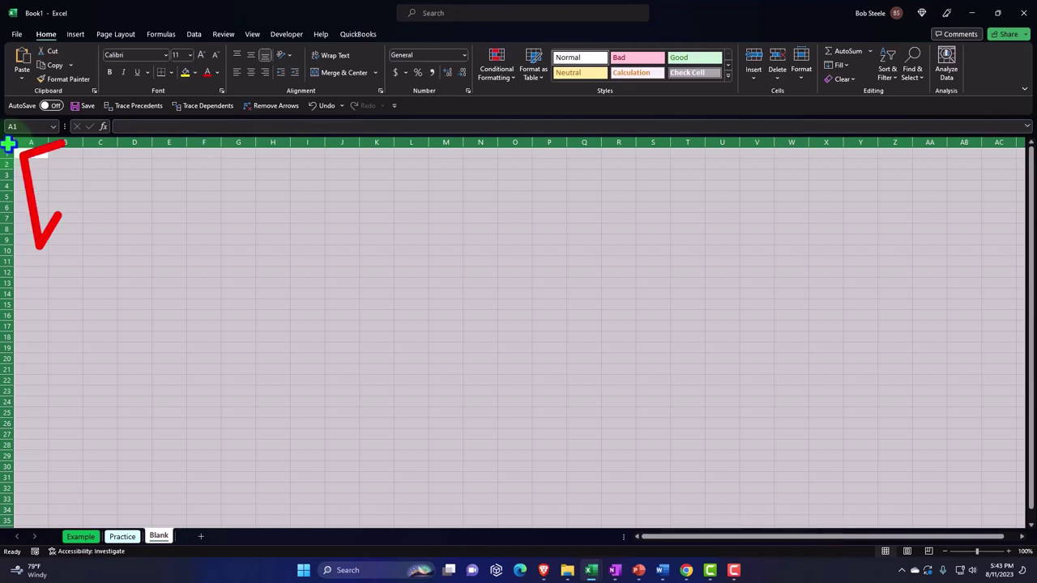
right_click(135, 220)
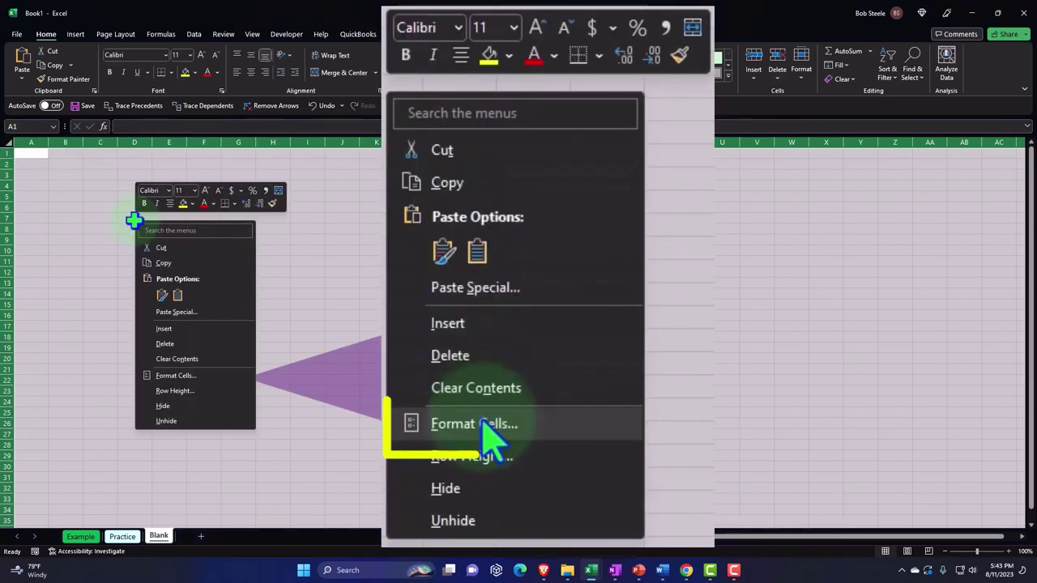
left_click(184, 378)
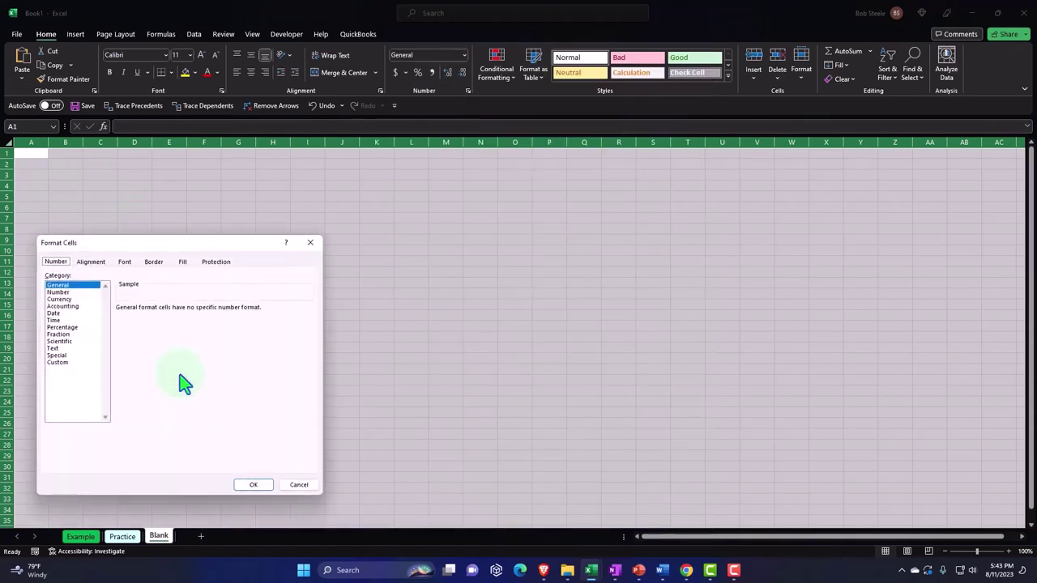
left_click(61, 299)
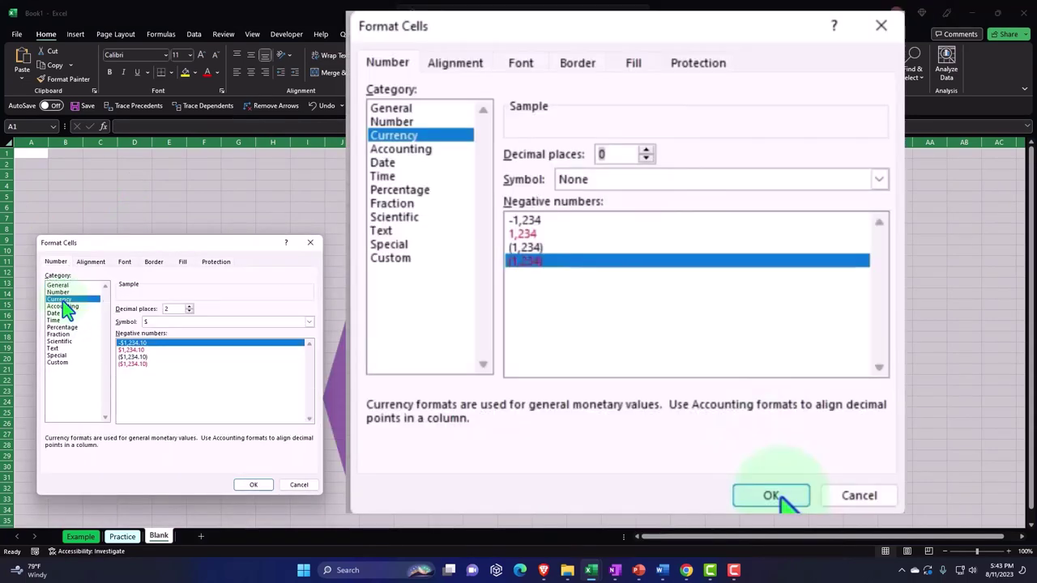
left_click(134, 363)
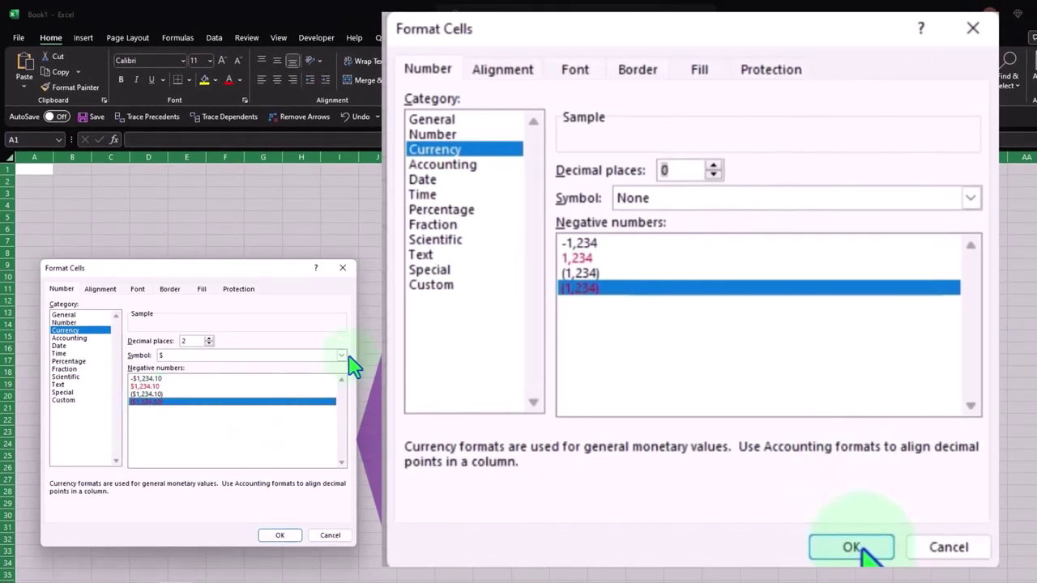
left_click(341, 358)
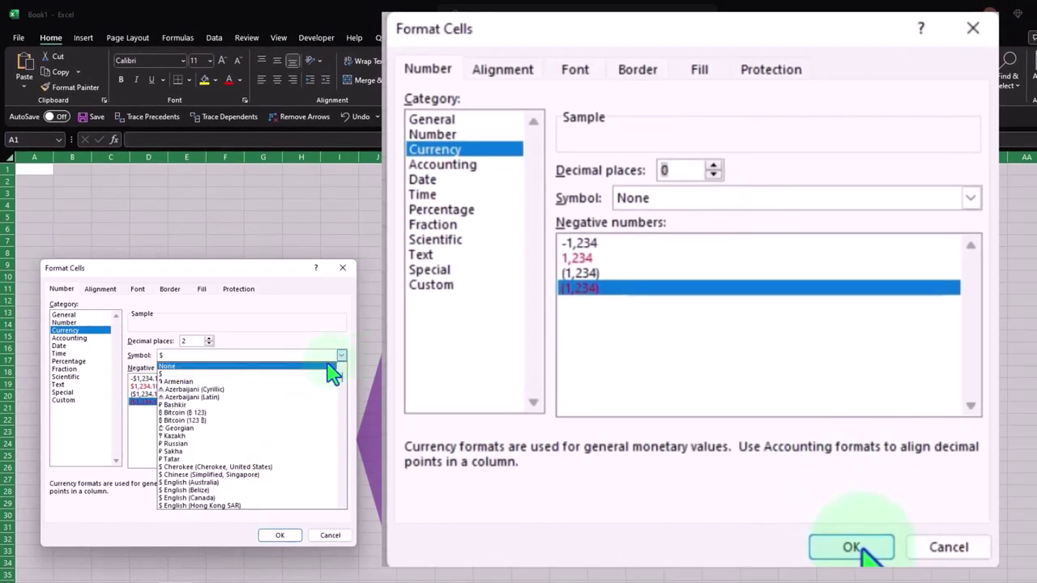
left_click(332, 373)
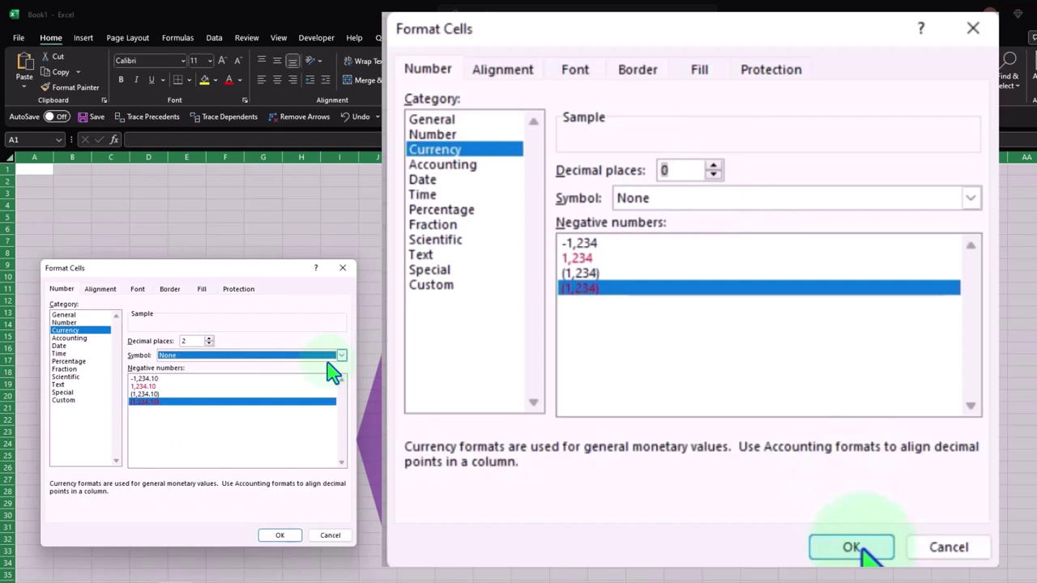
left_click(209, 343)
left_click(209, 344)
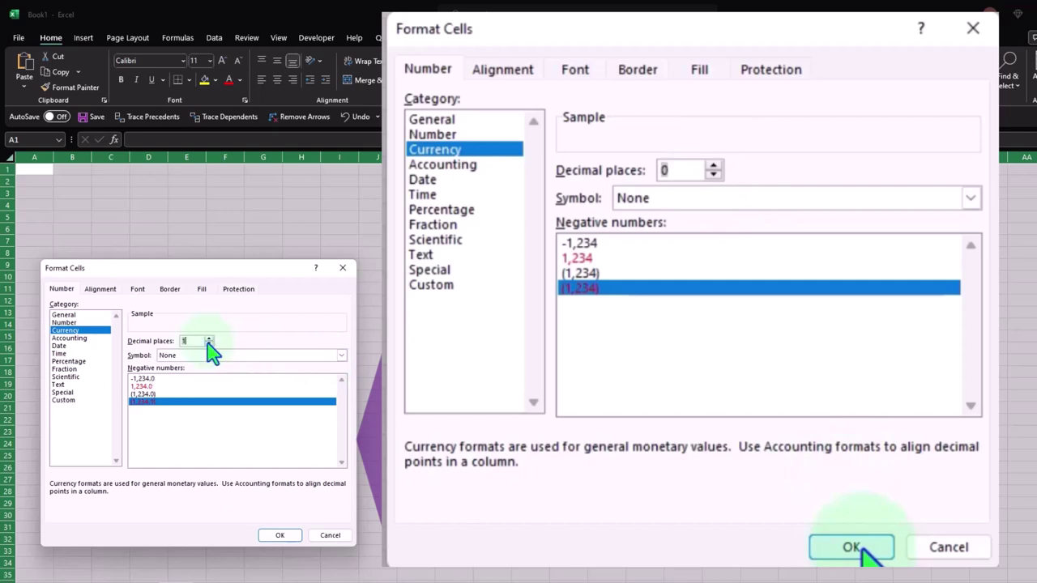
left_click(280, 536)
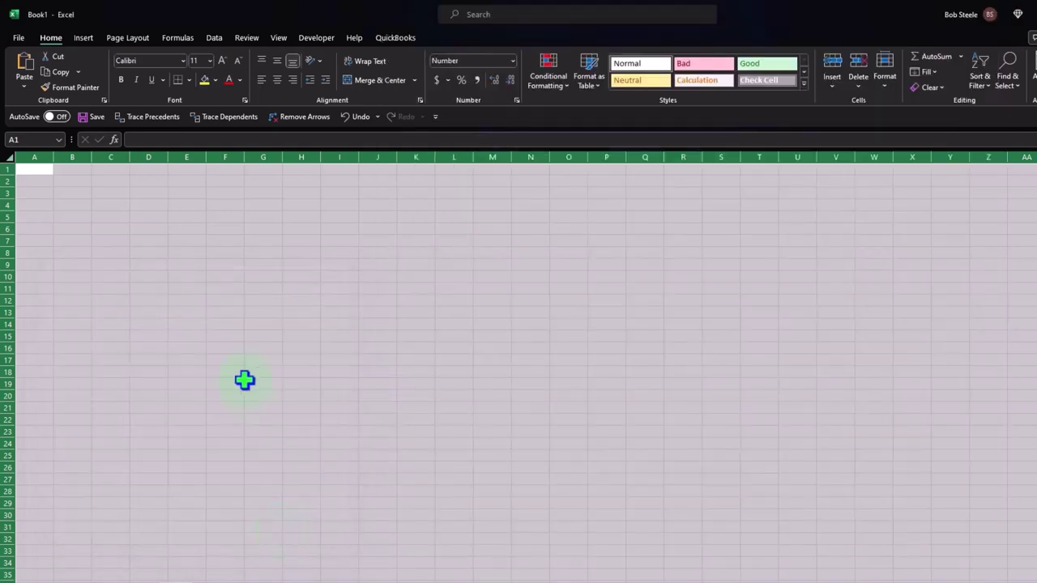
left_click(246, 381)
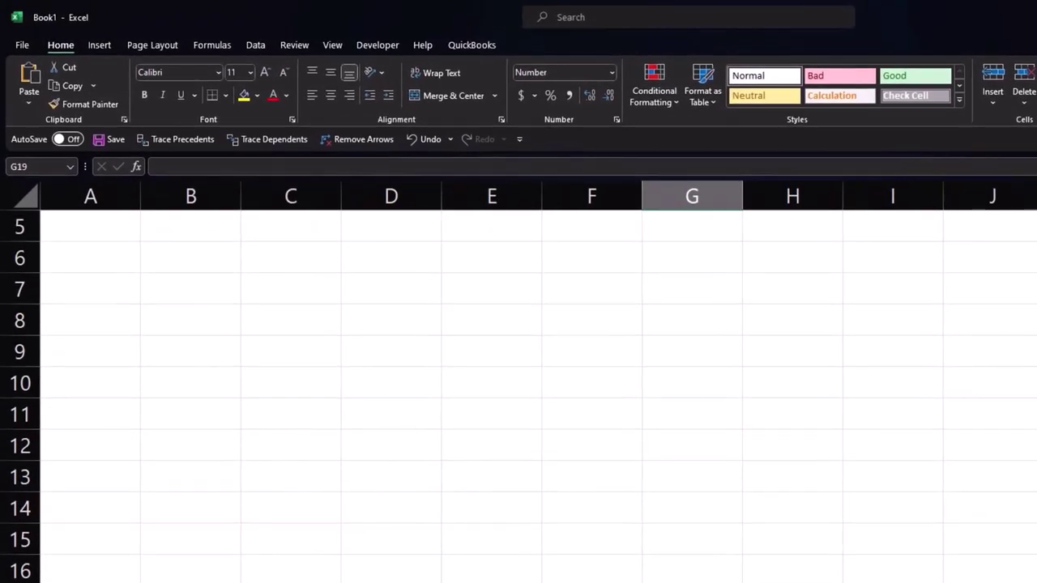
Enter the column heading "Rand" in cell A6
scroll(567, 522, "up", 1)
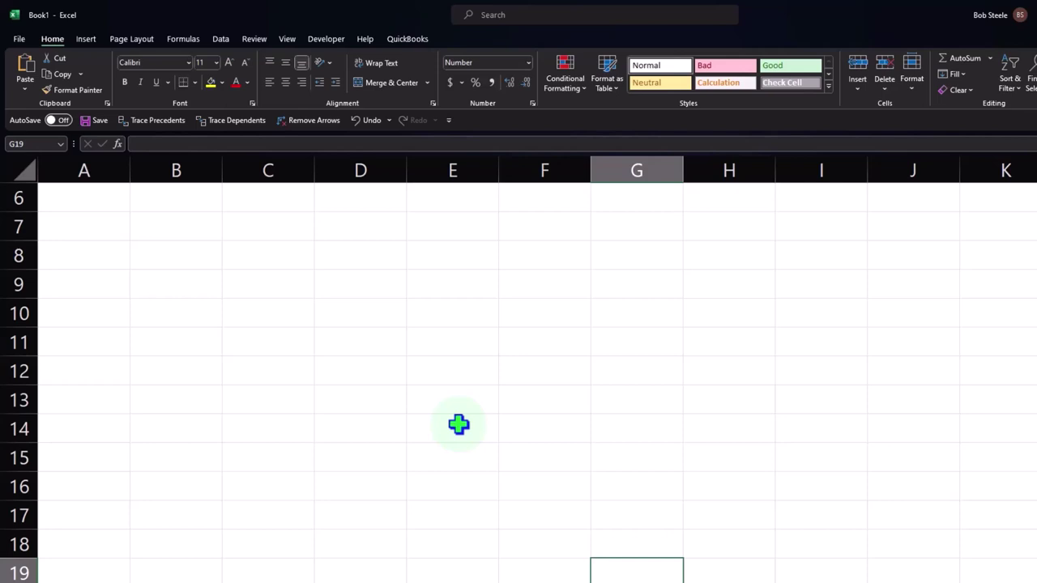
left_click(88, 197)
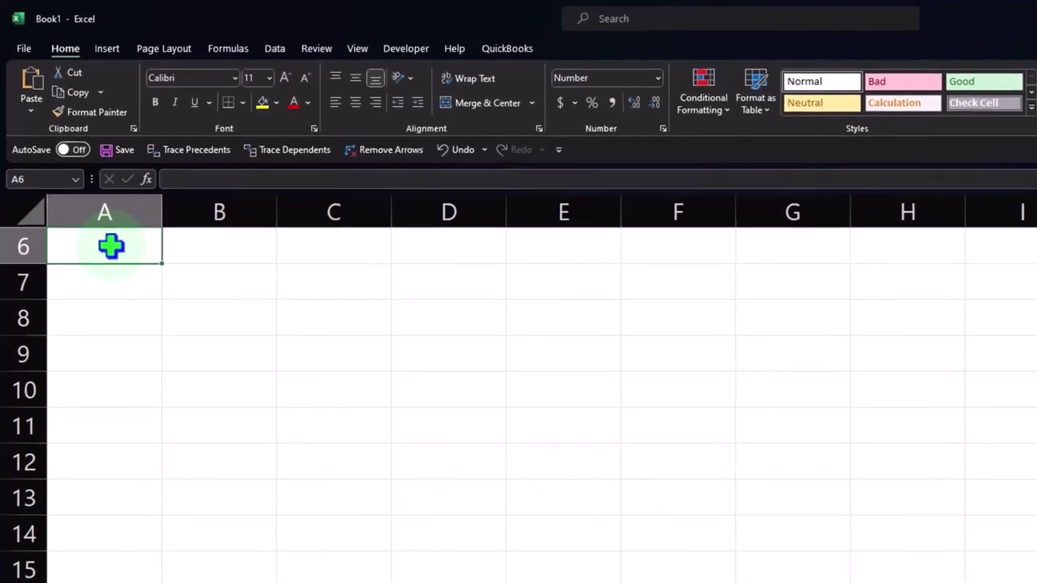
type("Rand")
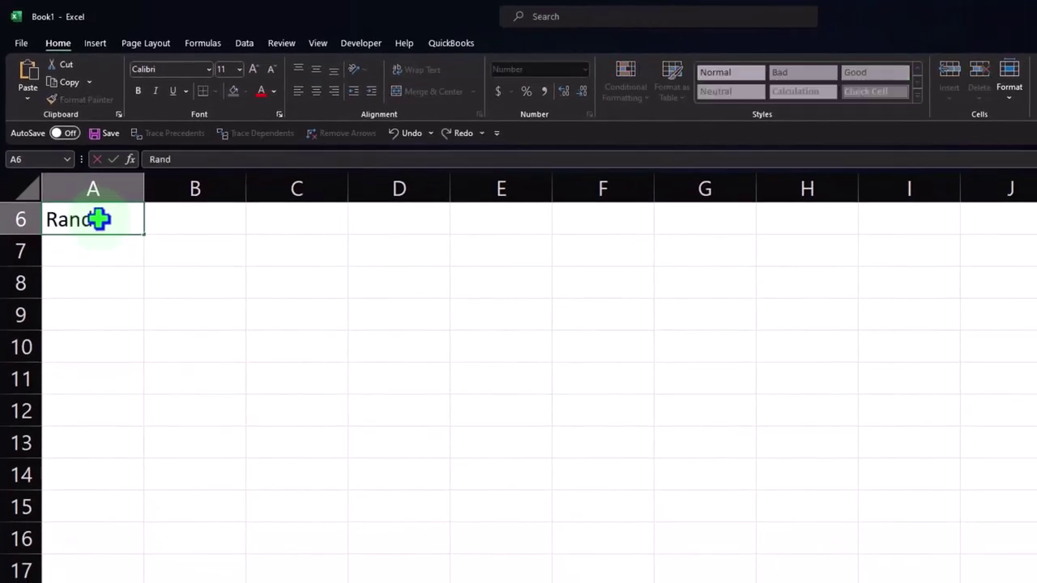
key("Return")
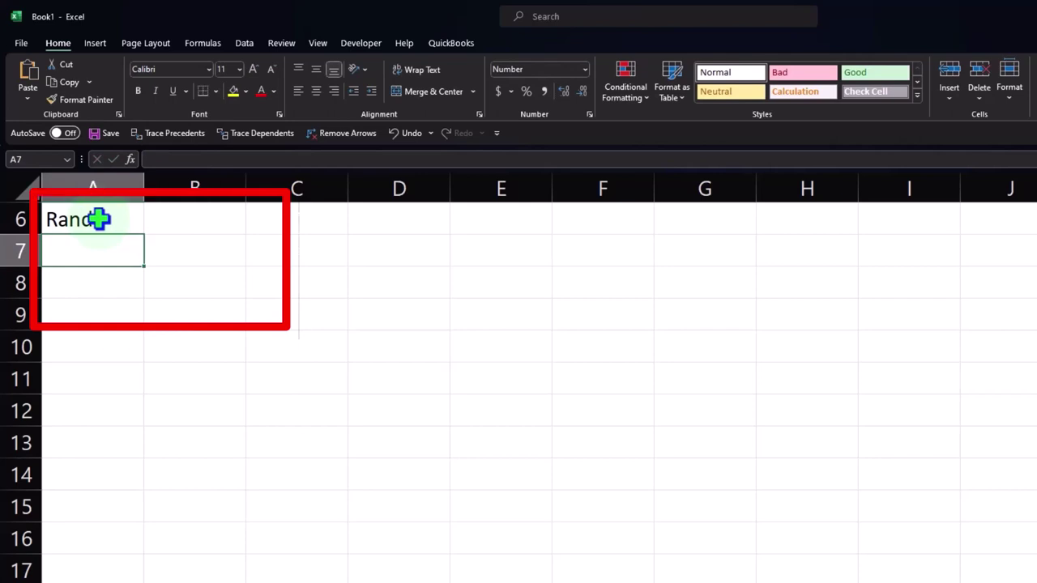
Enter the formula =RANDBETWEEN(1,2) in cell A7, directly below the heading
type("=")
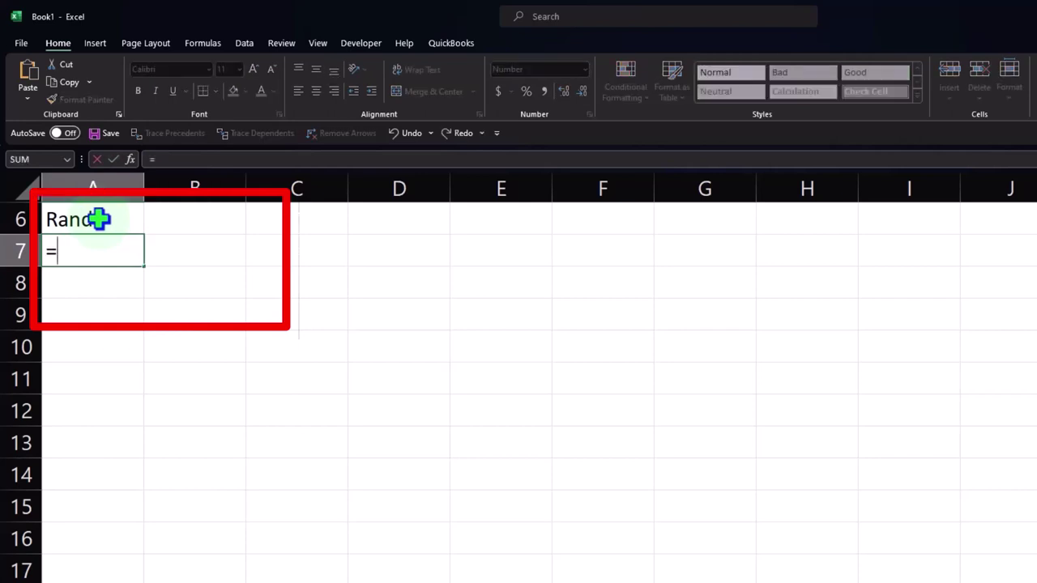
type("rand")
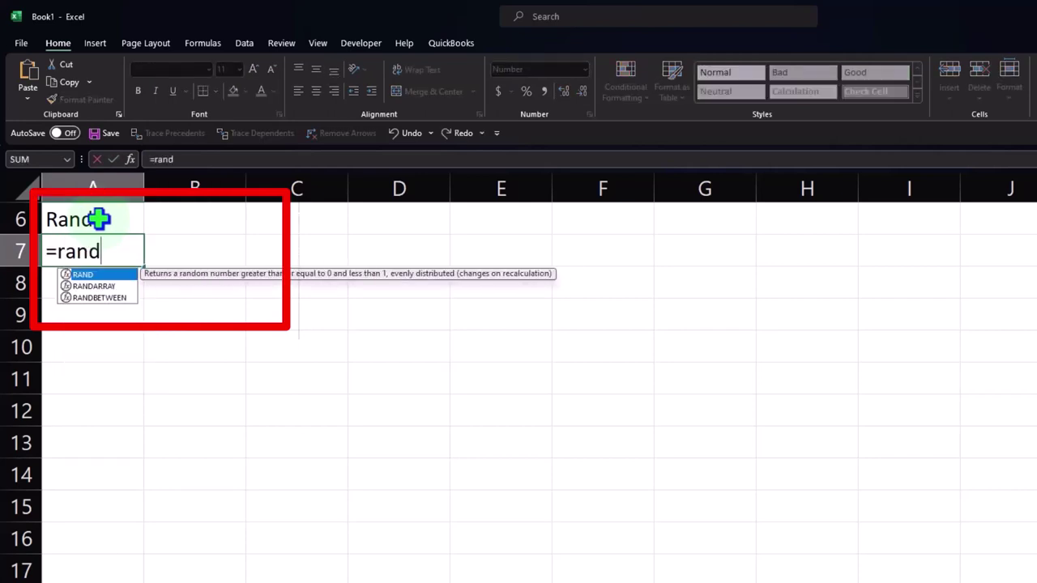
double_click(96, 297)
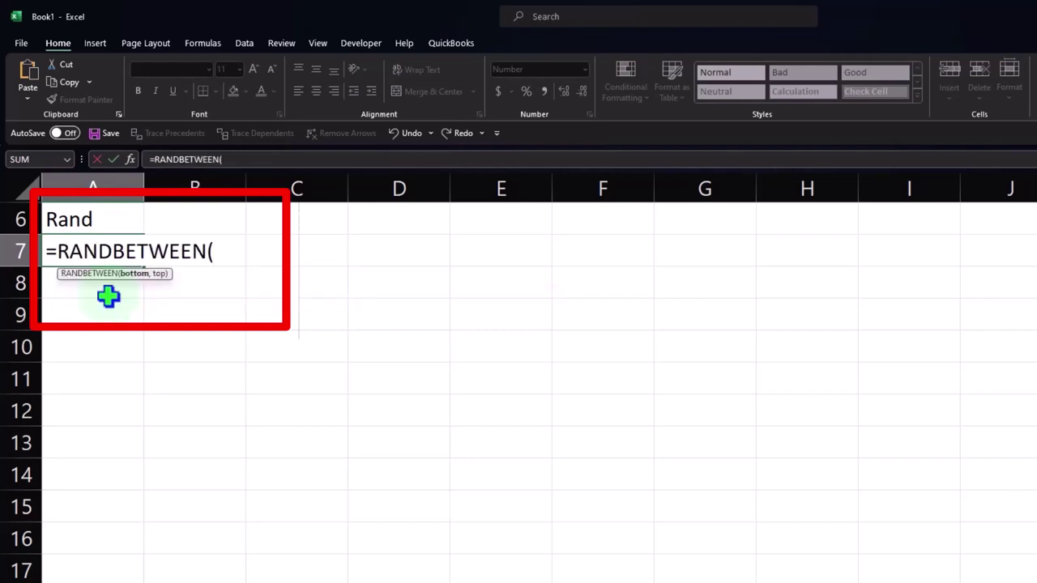
type("1,2")
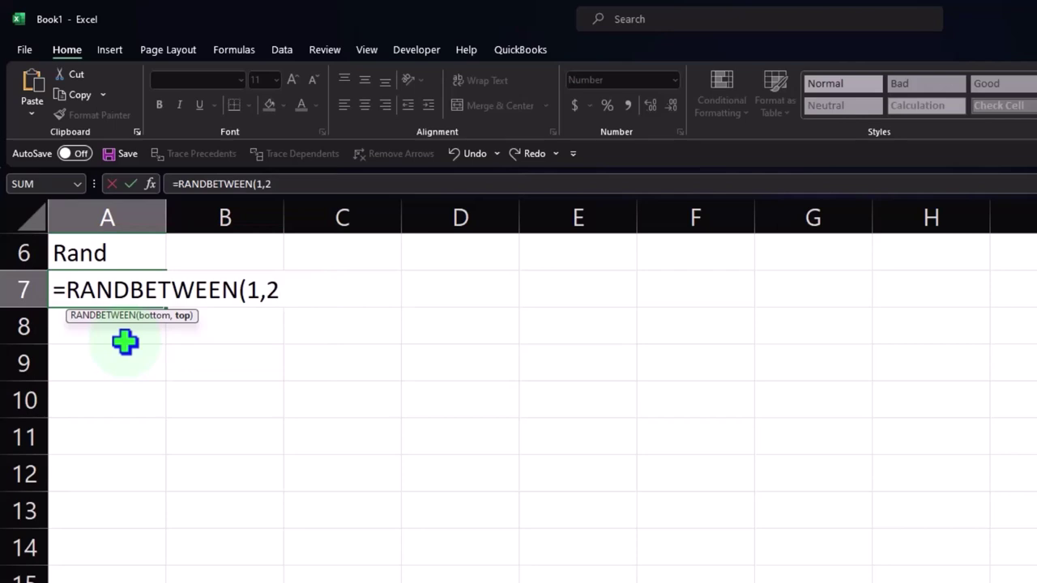
key("Return")
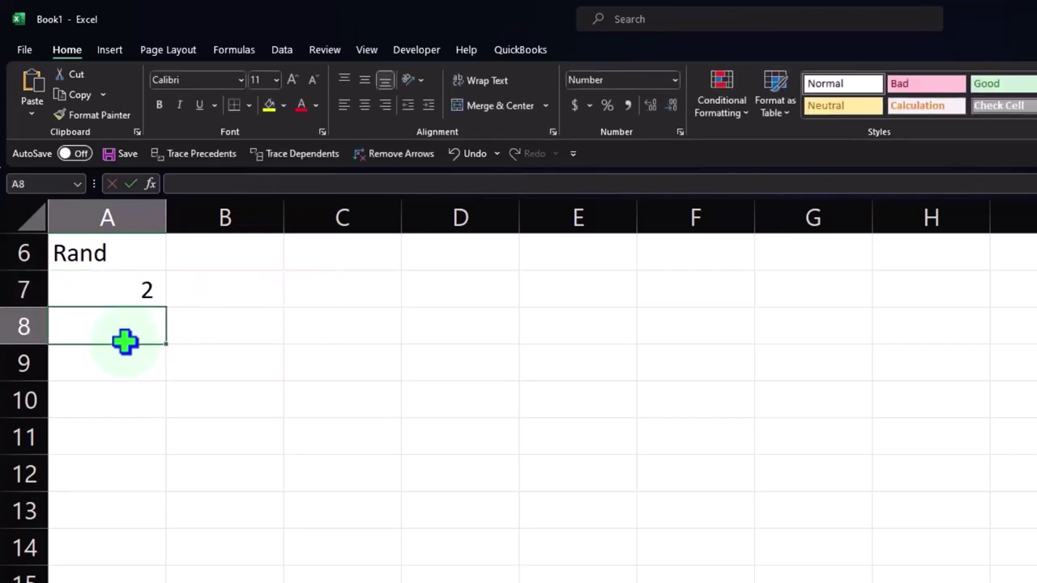
Extend the number format of cell A7 to three decimal places and reduce it back to none
left_click(149, 292)
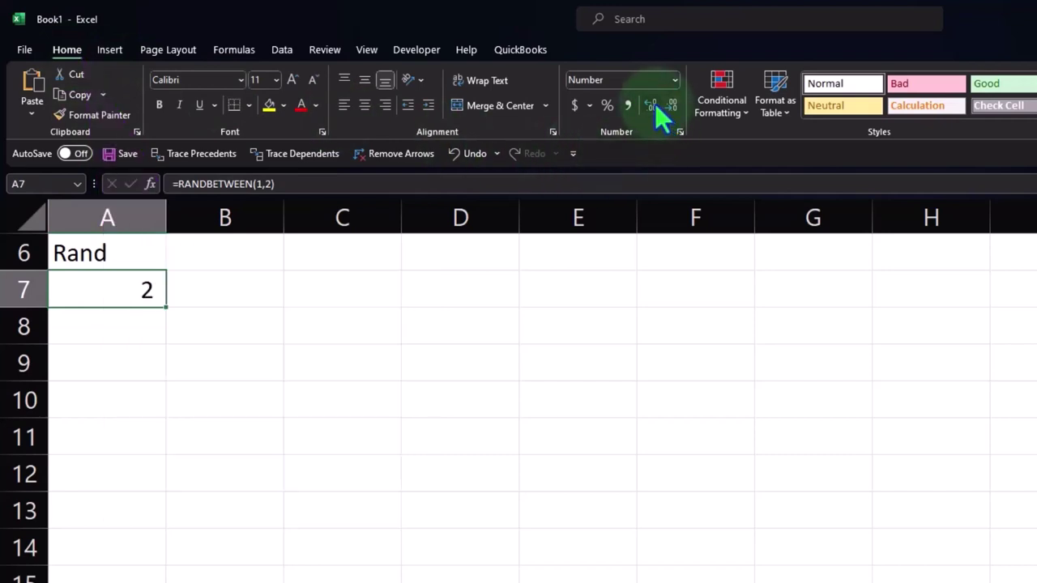
left_click(655, 103)
left_click(654, 102)
left_click(655, 103)
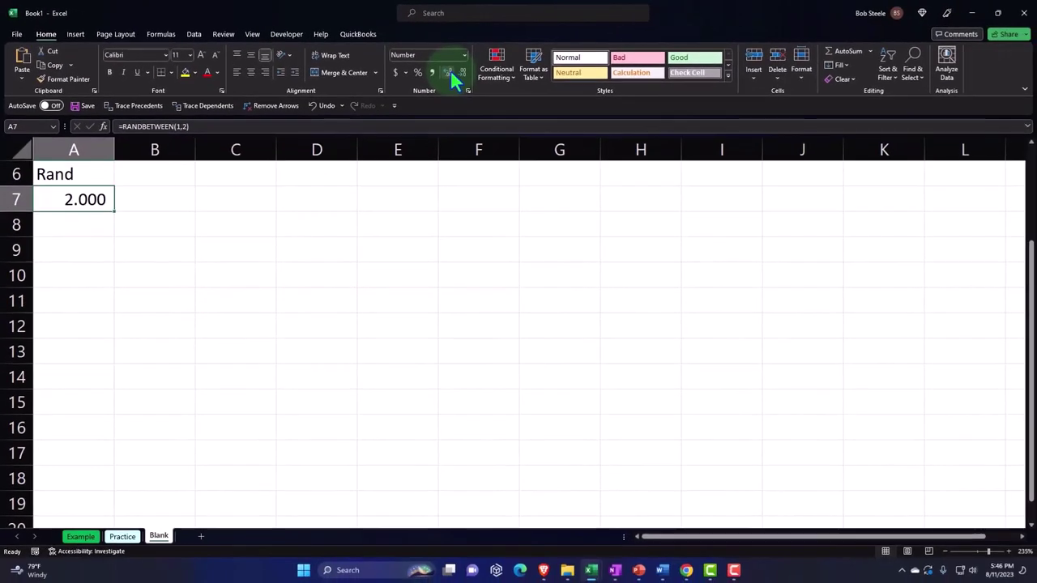
left_click(460, 73)
left_click(460, 73)
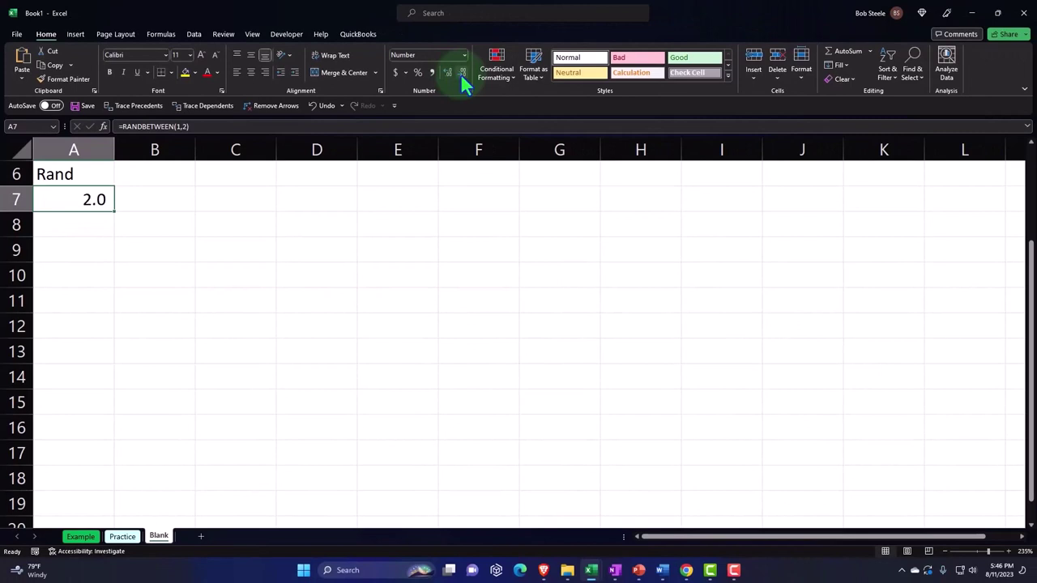
left_click(460, 72)
Copy the random-number formula from A7 down through A14 and delete the empty rows 1 to 5 above the heading
left_click_drag(114, 213, 89, 381)
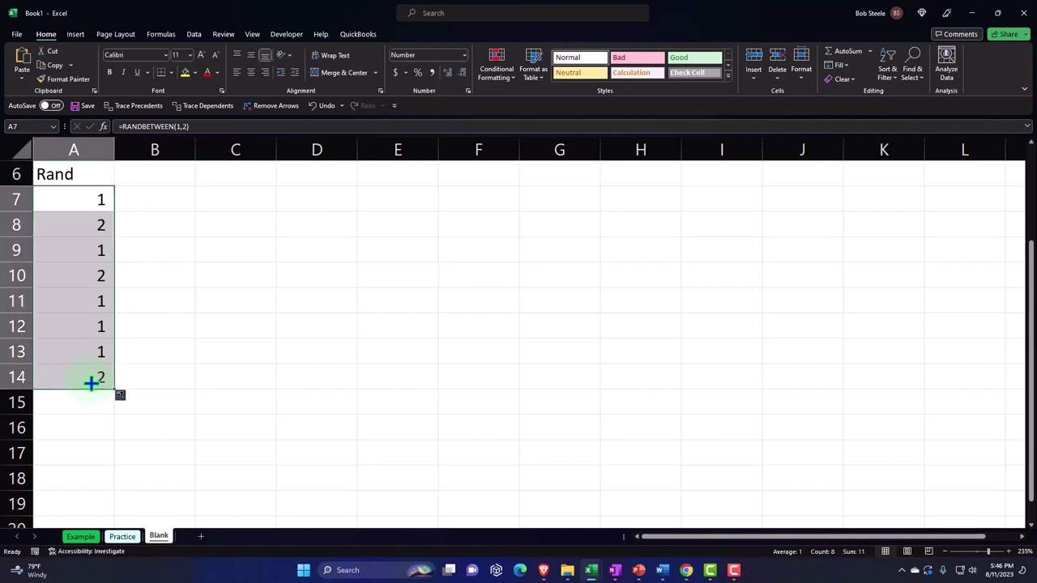
scroll(89, 380, "up", 2)
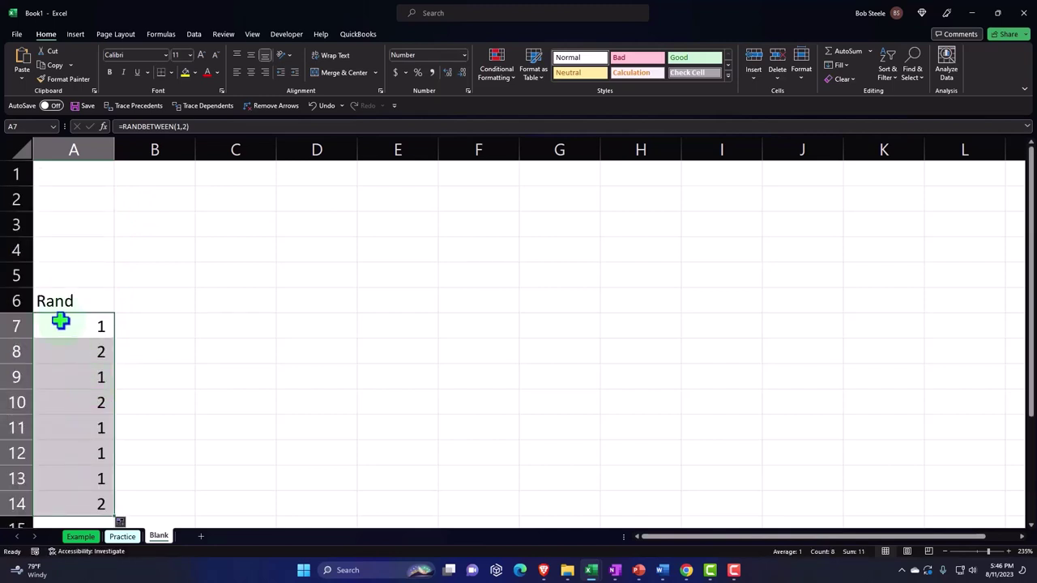
left_click(12, 183)
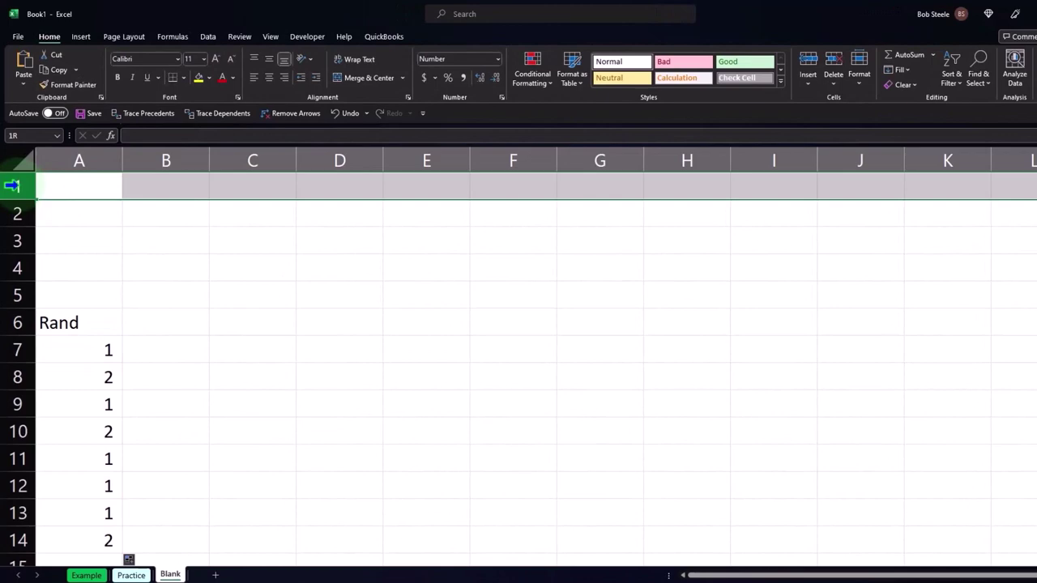
left_click_drag(12, 186, 6, 293)
right_click(111, 252)
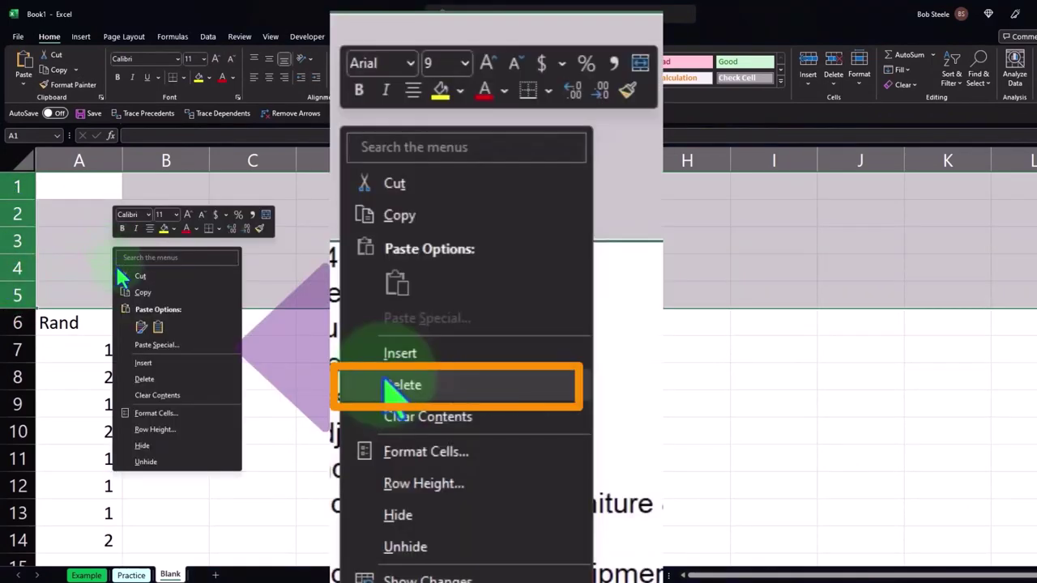
left_click(140, 380)
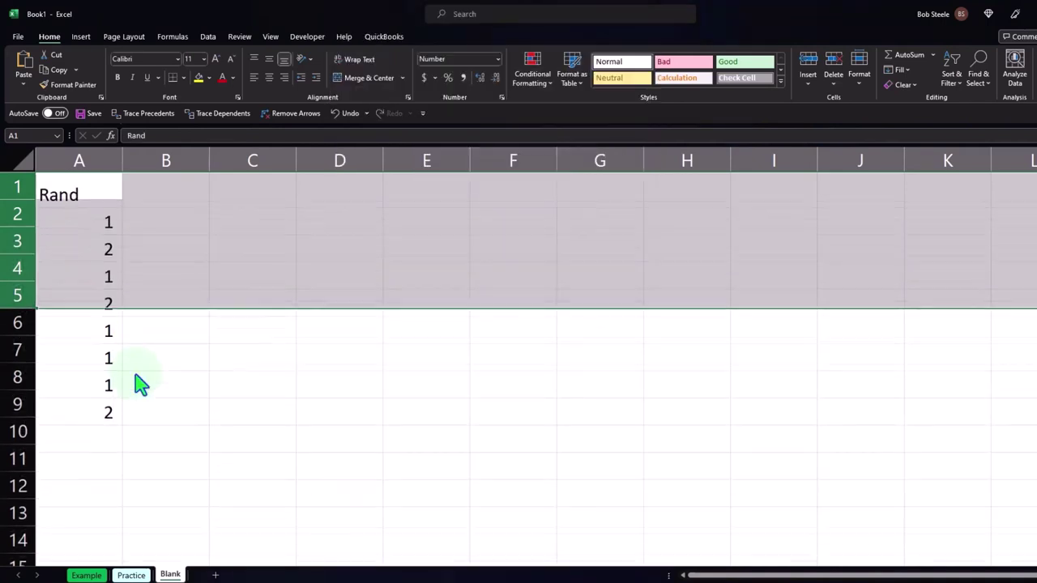
Make the font bold for every cell of the Blank sheet
left_click(18, 162)
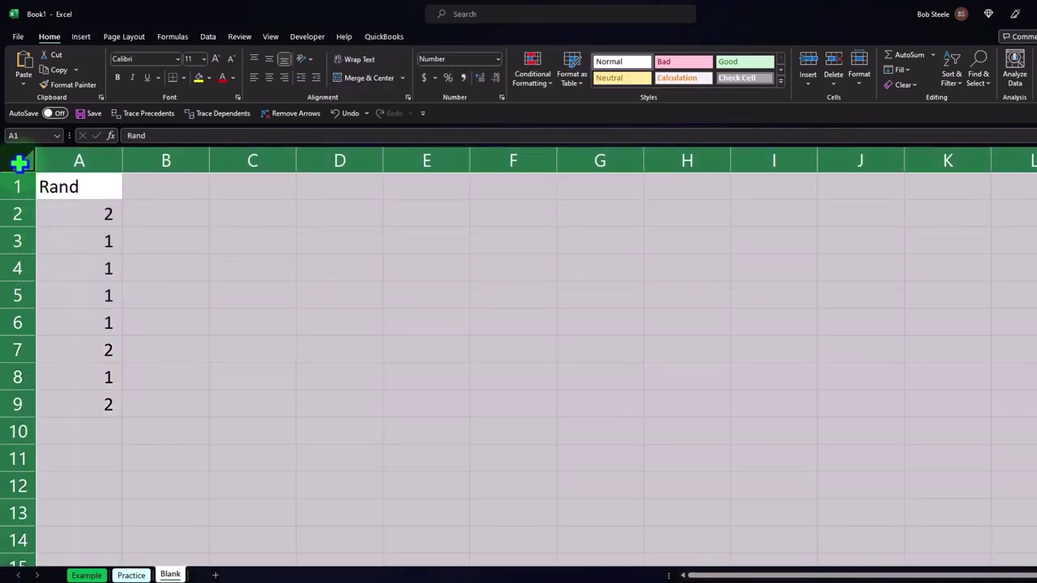
left_click(47, 38)
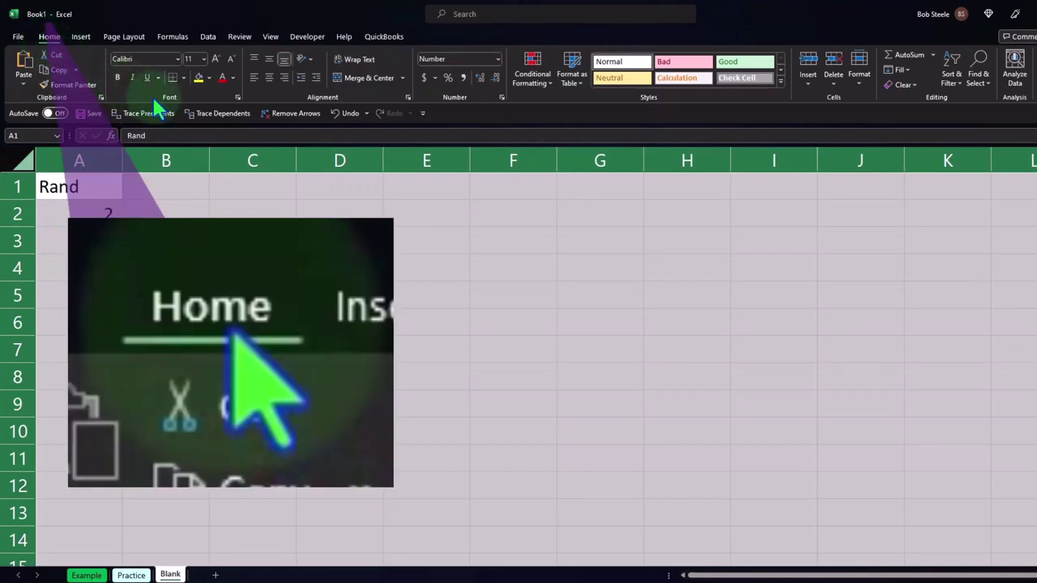
left_click(118, 77)
left_click(157, 347)
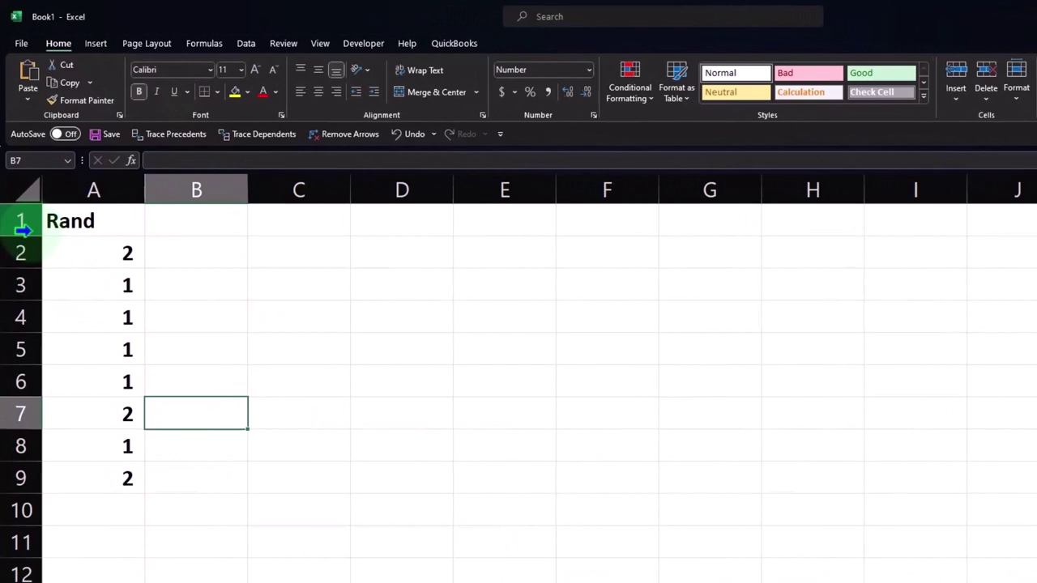
Extend the random-number formula from cell A9 down through row 100 of column A
left_click(125, 486)
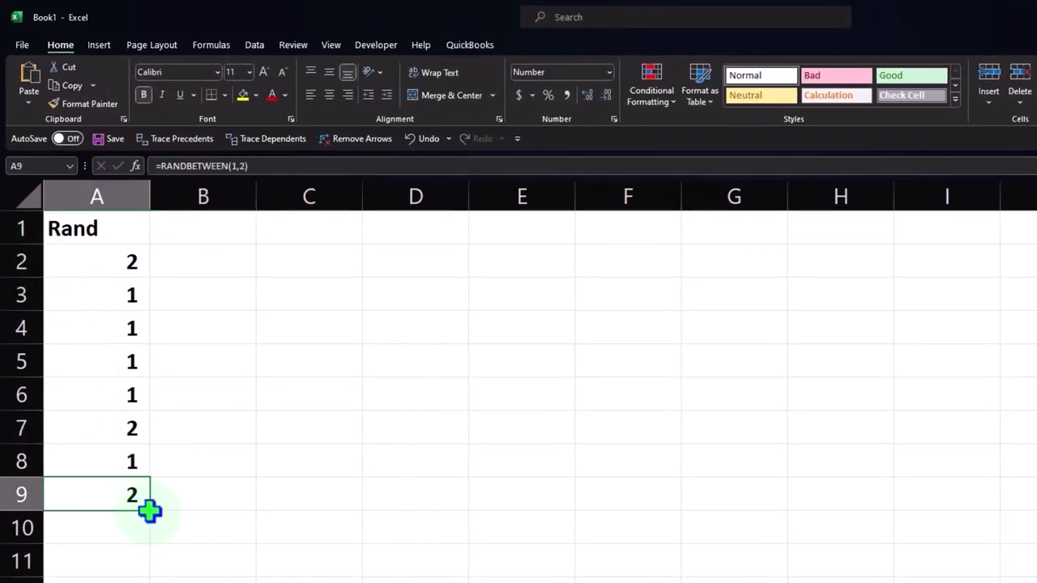
left_click_drag(150, 510, 86, 526)
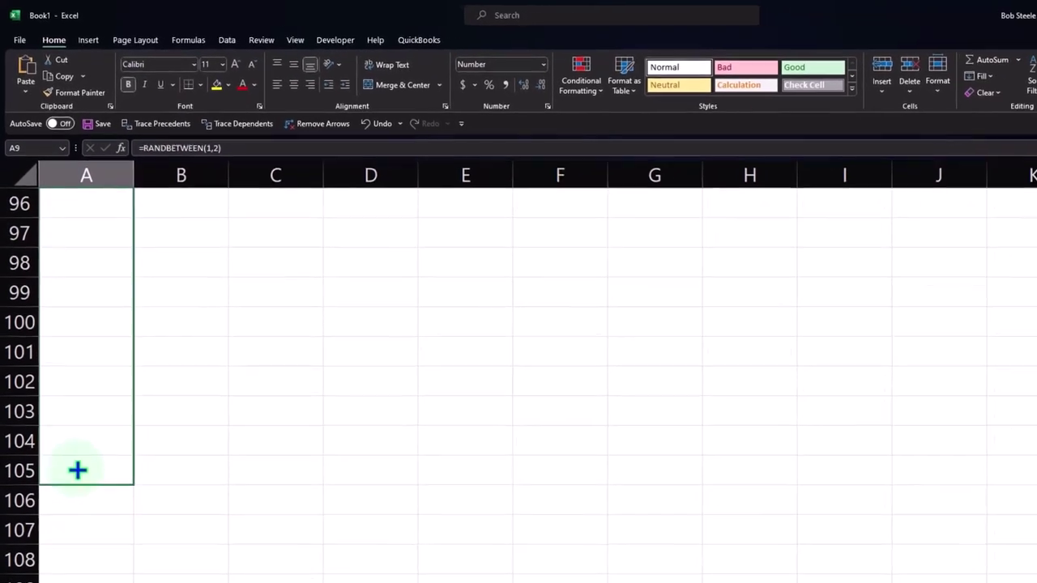
left_click_drag(77, 470, 86, 345)
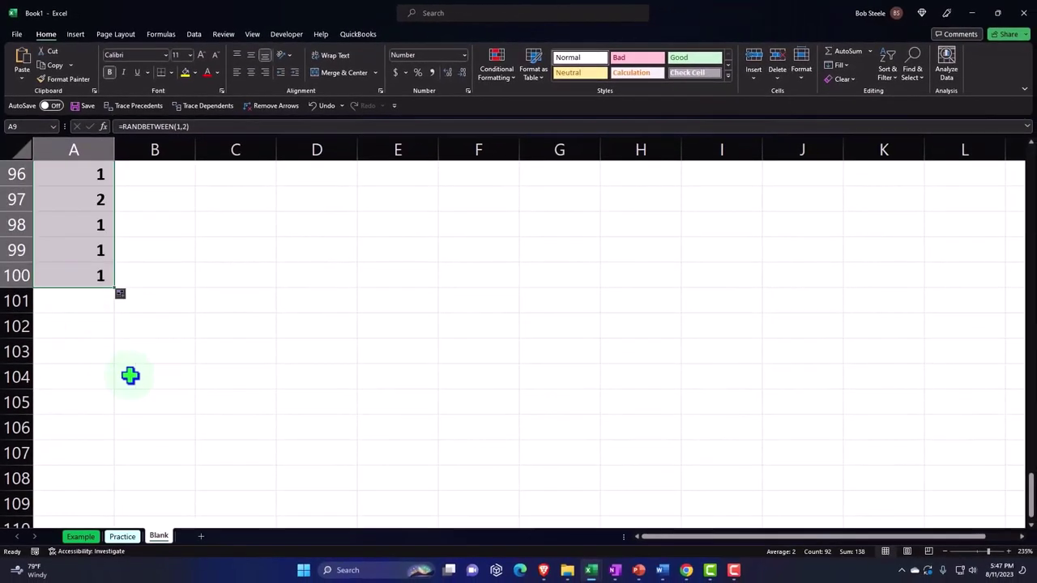
Re-enter the random-number formulas in cells A5, A3 and A4 to regenerate the numbers in column A
scroll(141, 400, "up", 14)
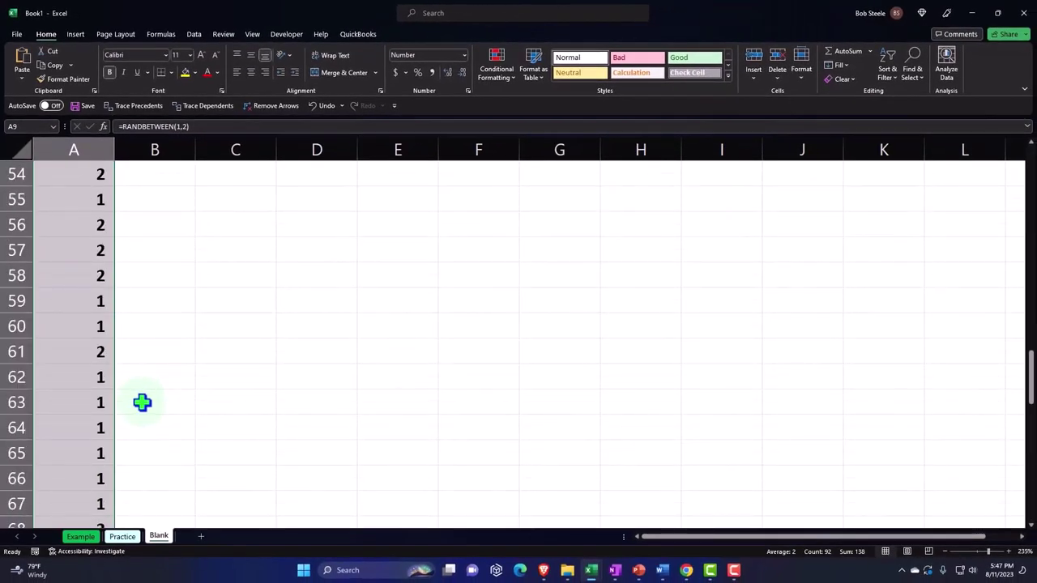
scroll(142, 403, "up", 18)
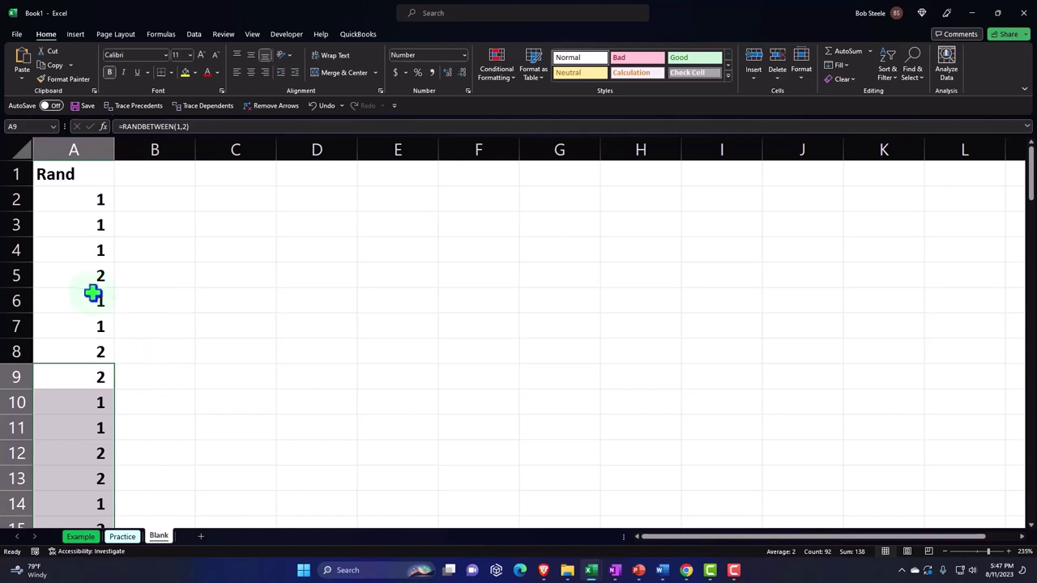
left_click(89, 278)
double_click(88, 276)
key("Return")
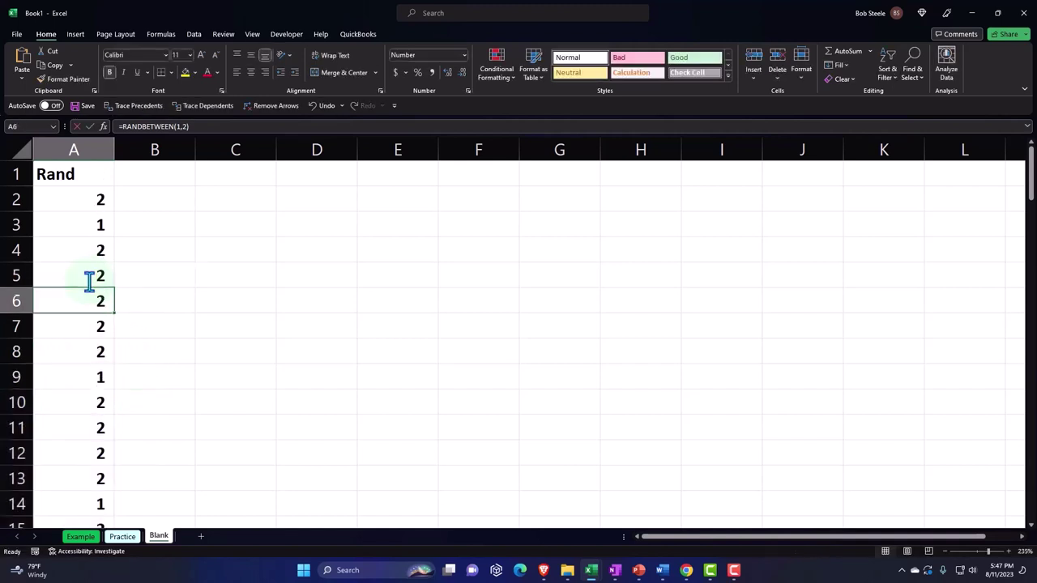
double_click(89, 230)
key("Return")
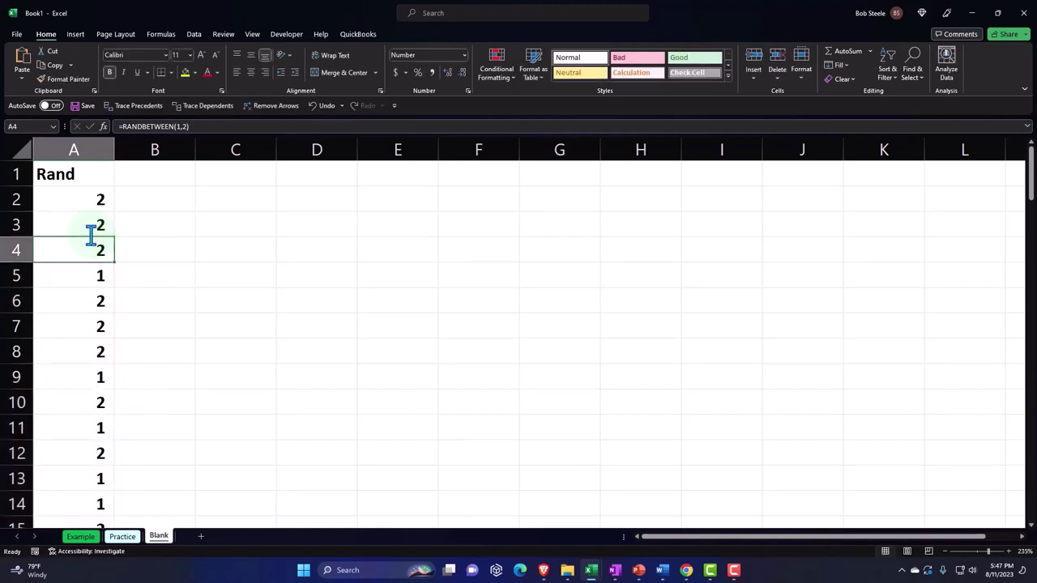
double_click(88, 249)
key("Return")
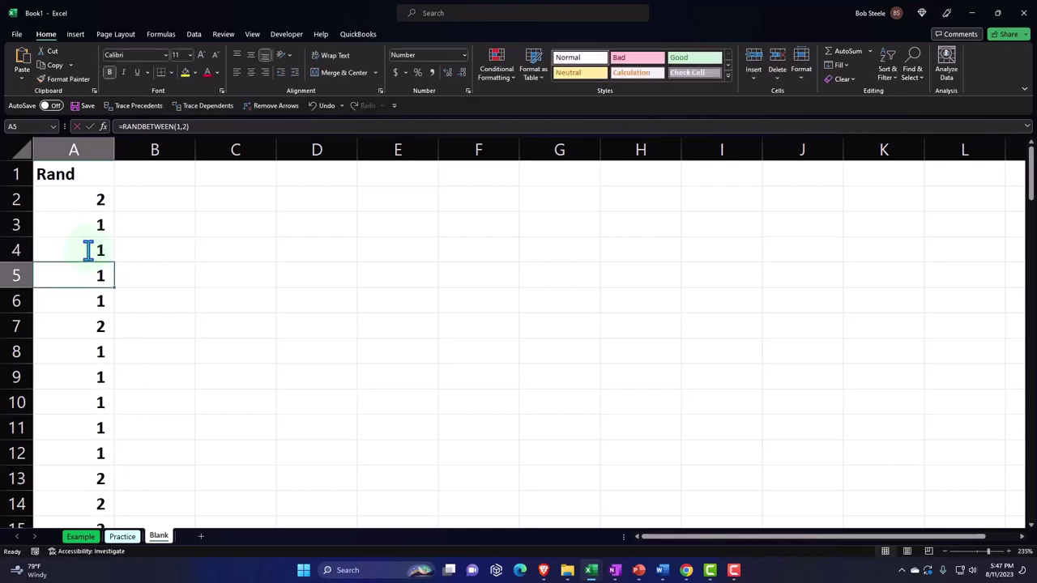
Convert the range A1:A100 into a table with headers
left_click(88, 249)
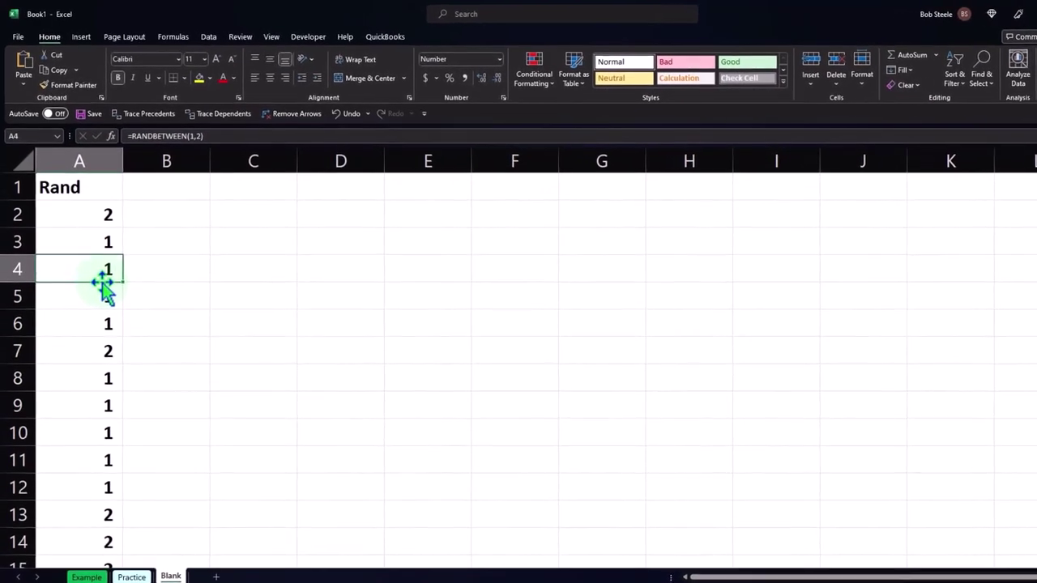
left_click(81, 44)
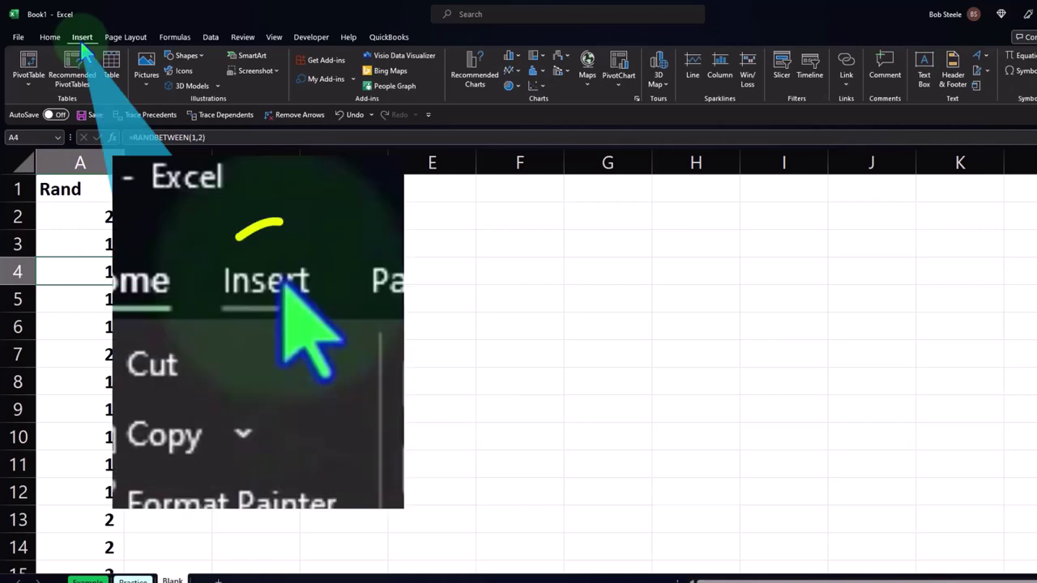
left_click(109, 70)
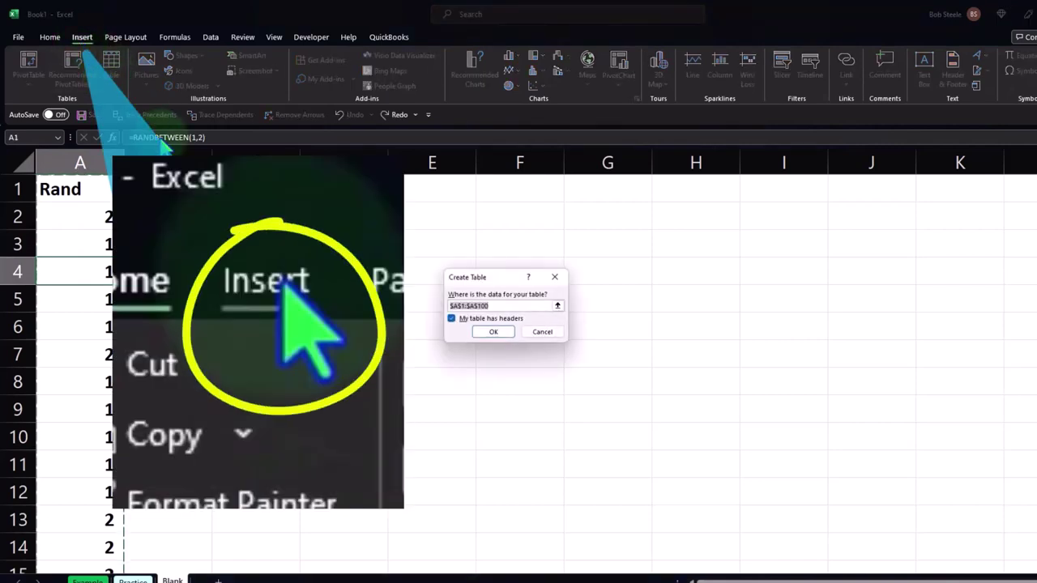
left_click(489, 331)
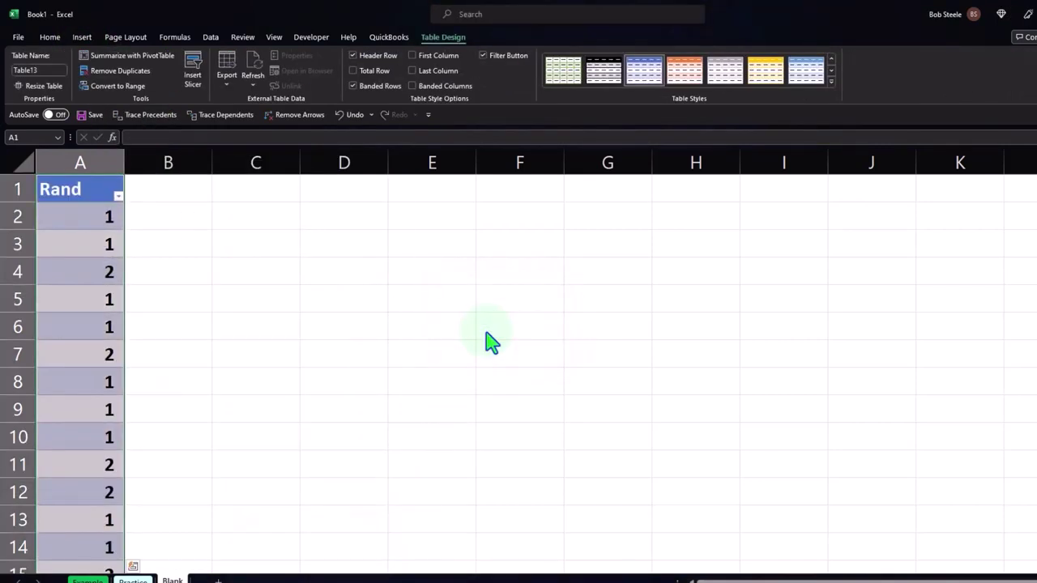
Narrow column A to fit the table and shrink column B to a thin spacer column
left_click_drag(124, 158, 101, 158)
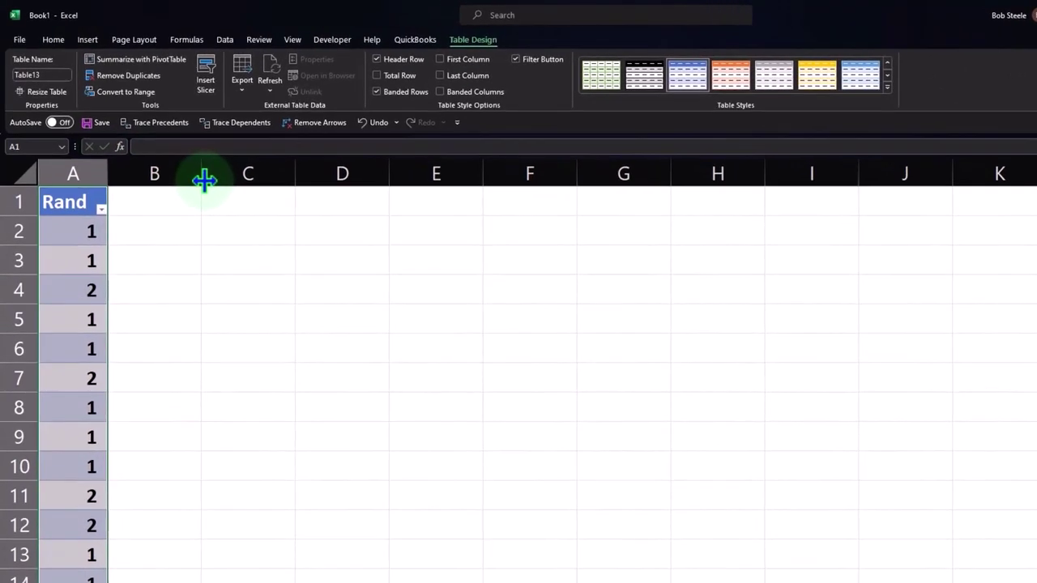
left_click_drag(220, 192, 134, 201)
left_click_drag(131, 191, 128, 191)
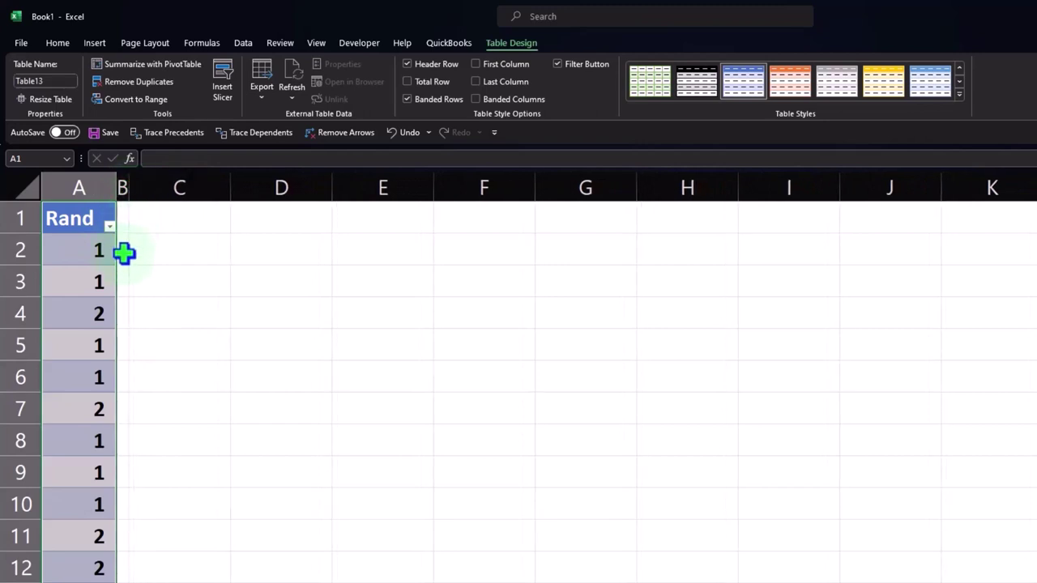
Enter the coin key in C1:D2, with Heads as 1 and Tails as 2
left_click(160, 220)
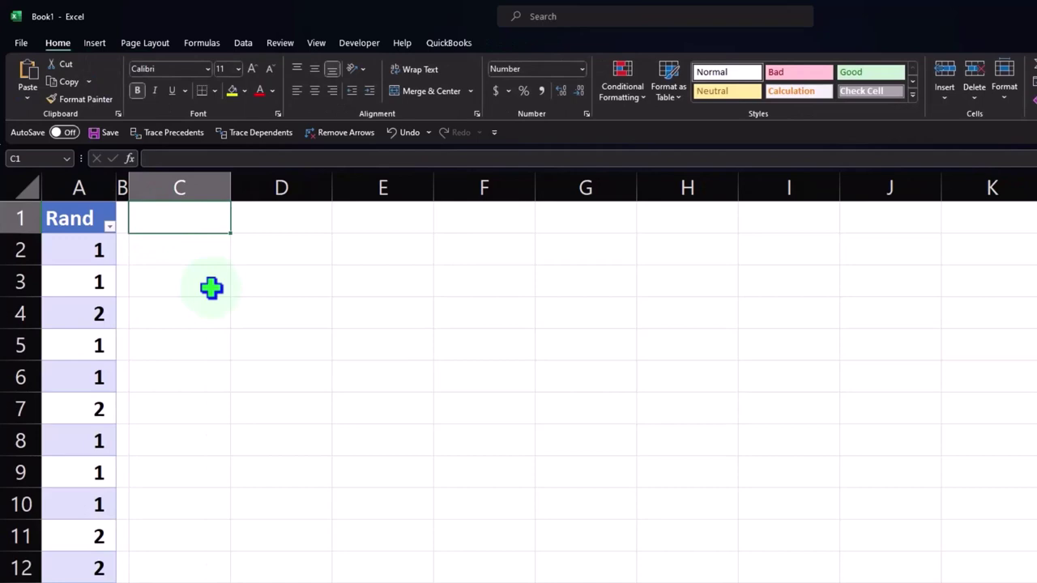
type("Heads")
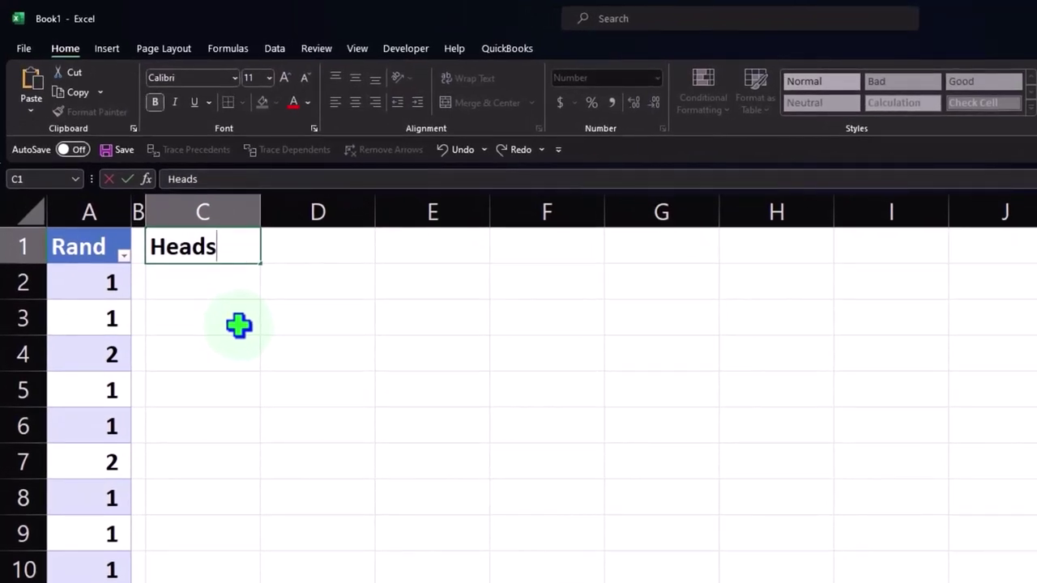
key("Tab")
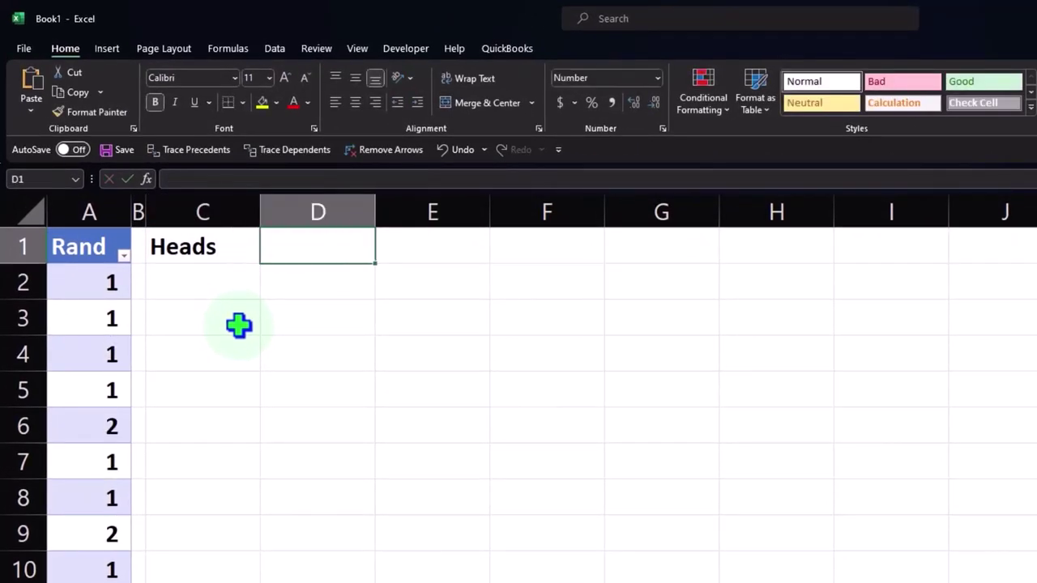
type("1")
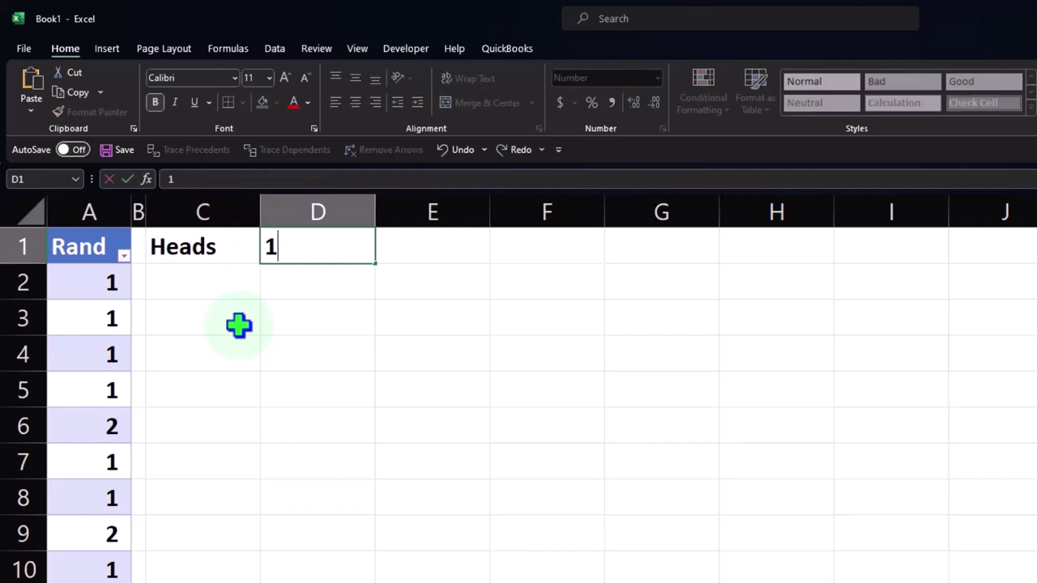
key("Return")
type("Tails")
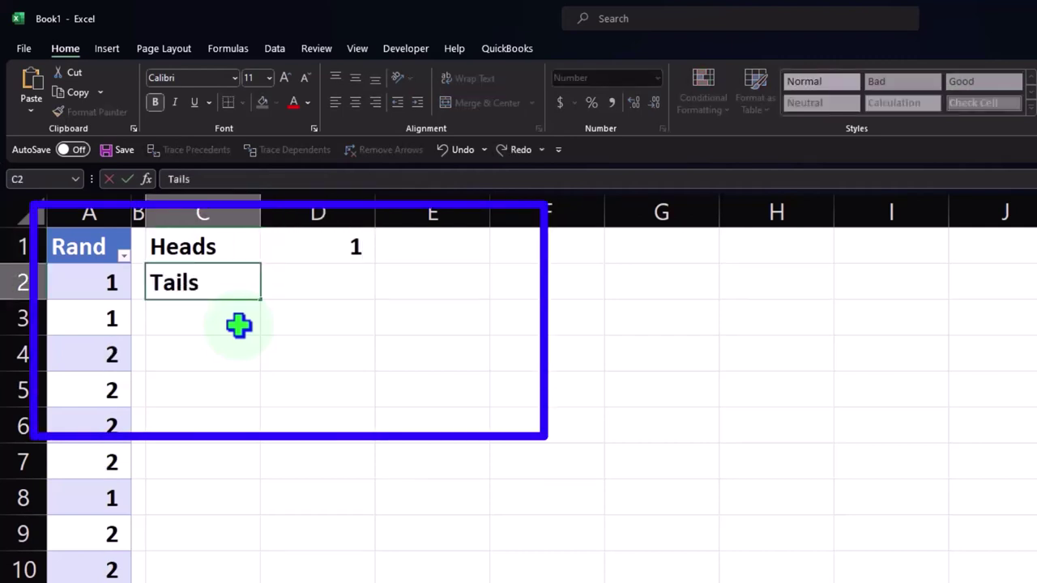
key("Tab")
type("2")
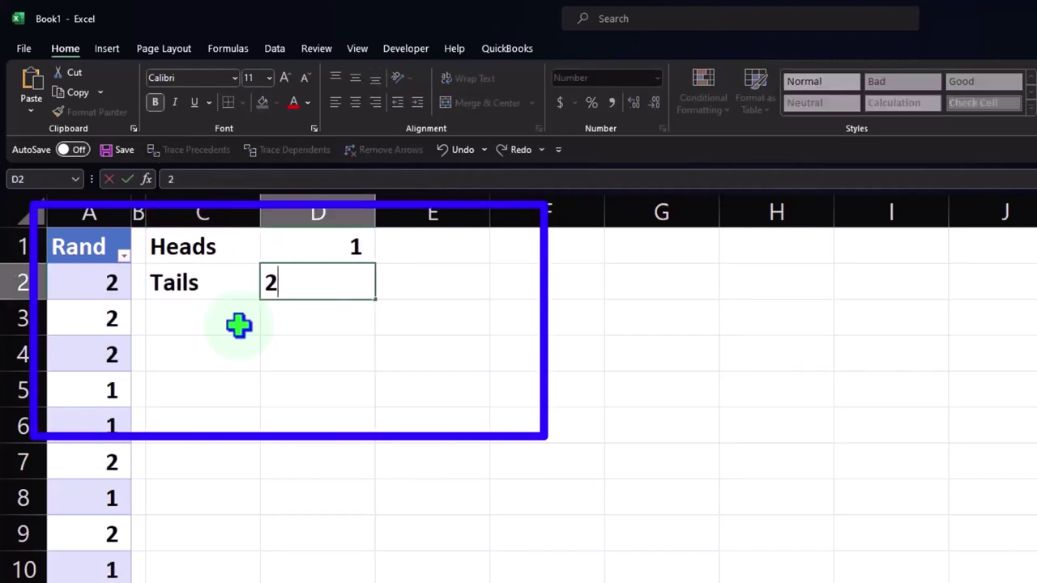
key("Return")
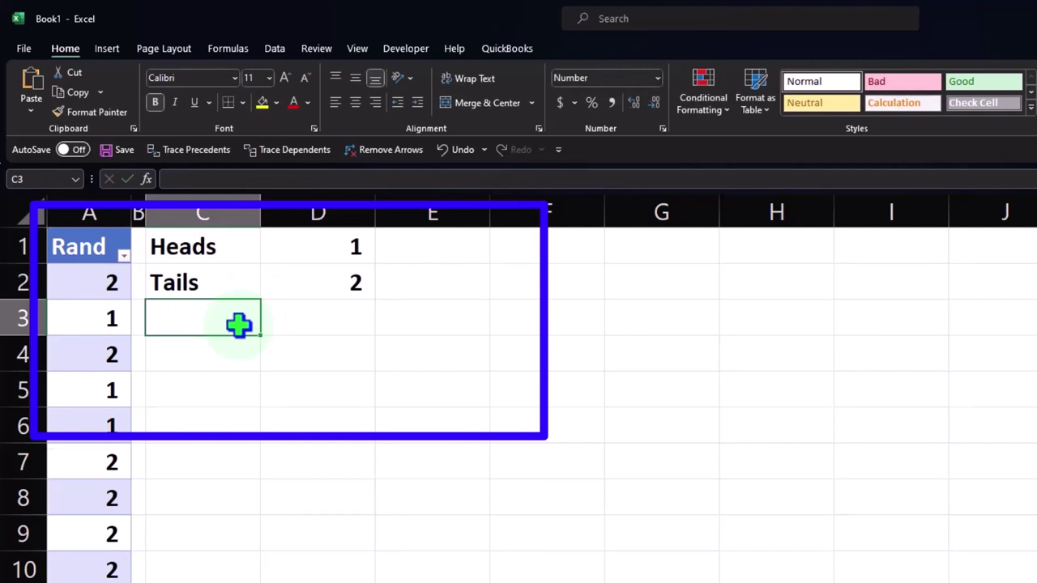
Fill the coin key in C1:D2 with very light turquoise and apply all borders to it
left_click_drag(227, 254, 277, 272)
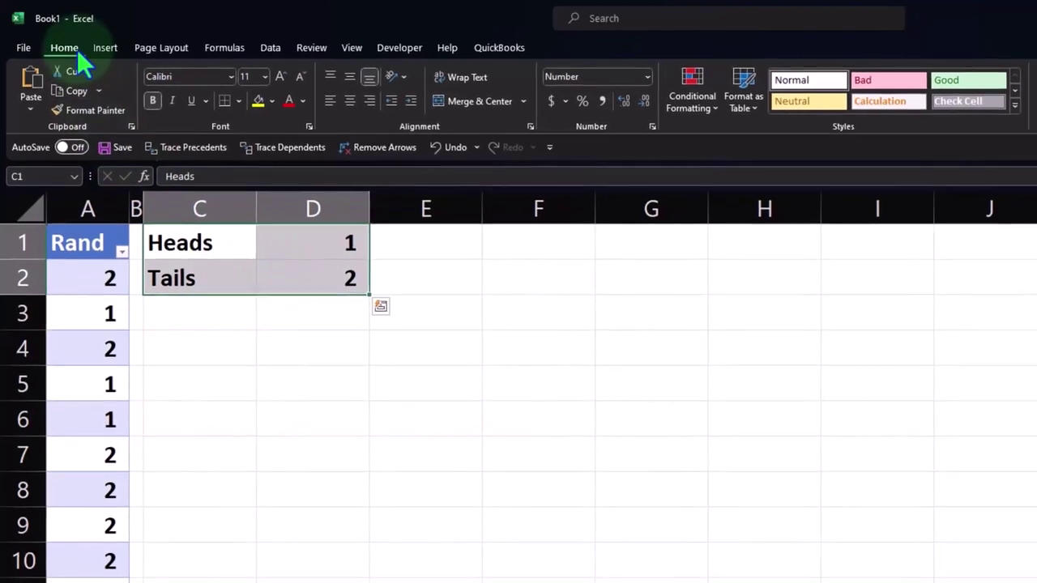
left_click(265, 98)
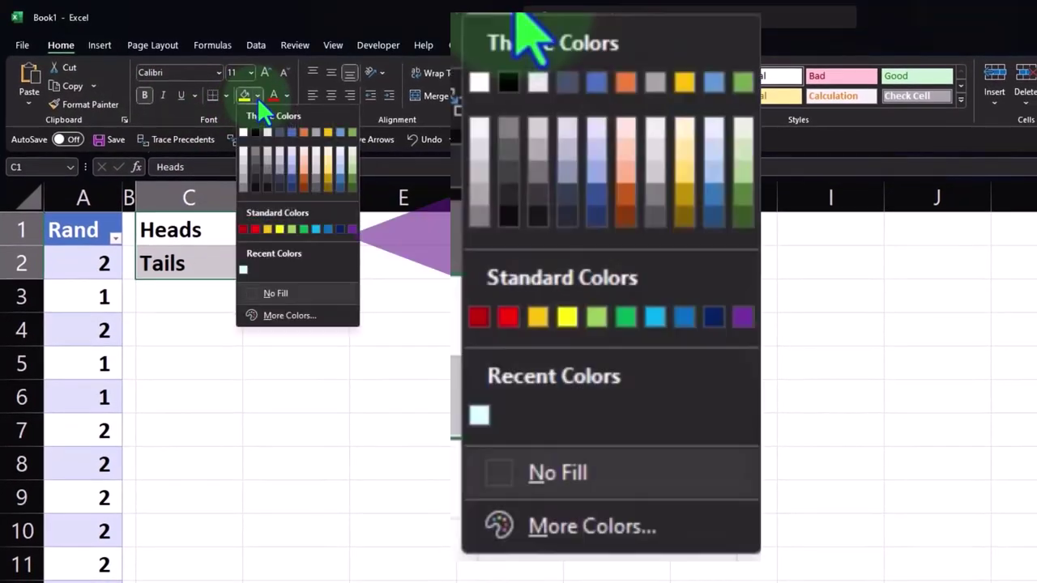
left_click(290, 320)
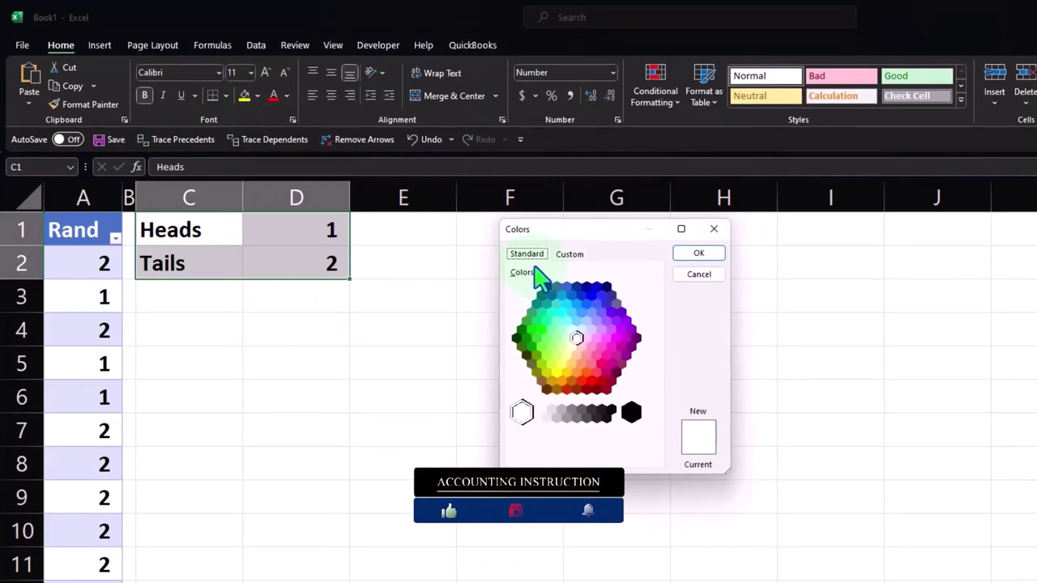
left_click(573, 333)
left_click(695, 255)
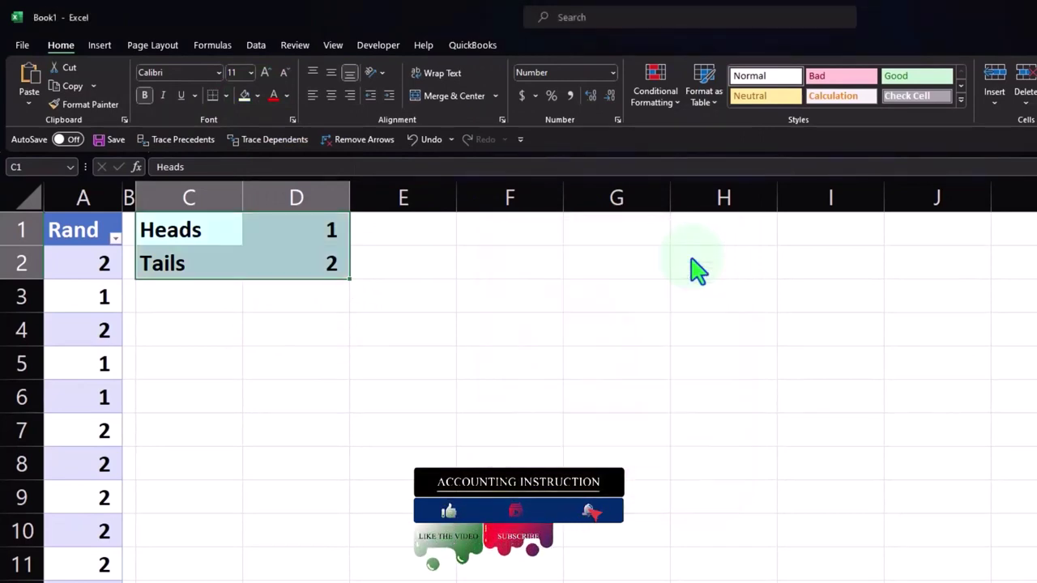
left_click(227, 96)
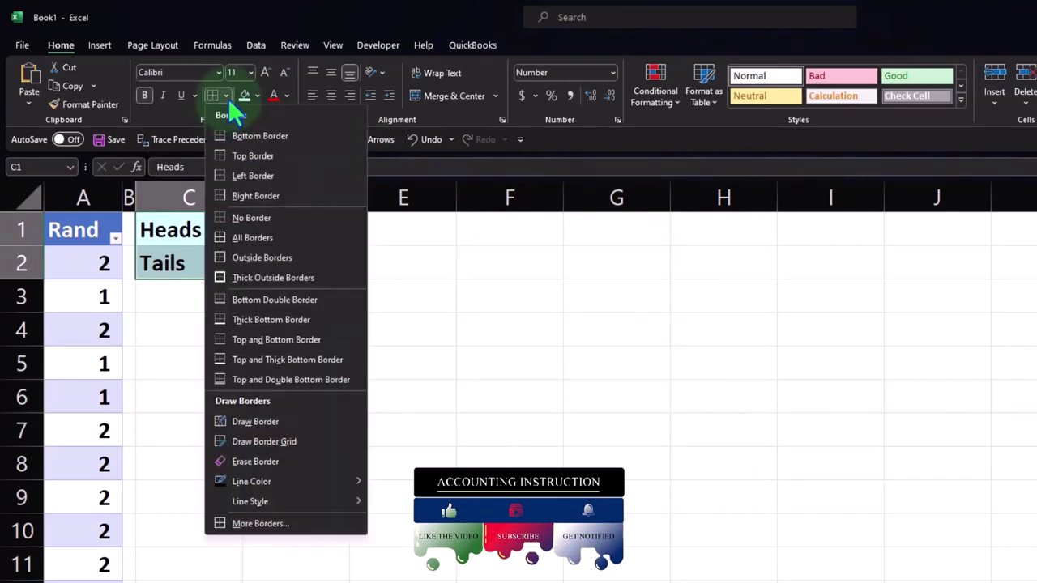
left_click(246, 237)
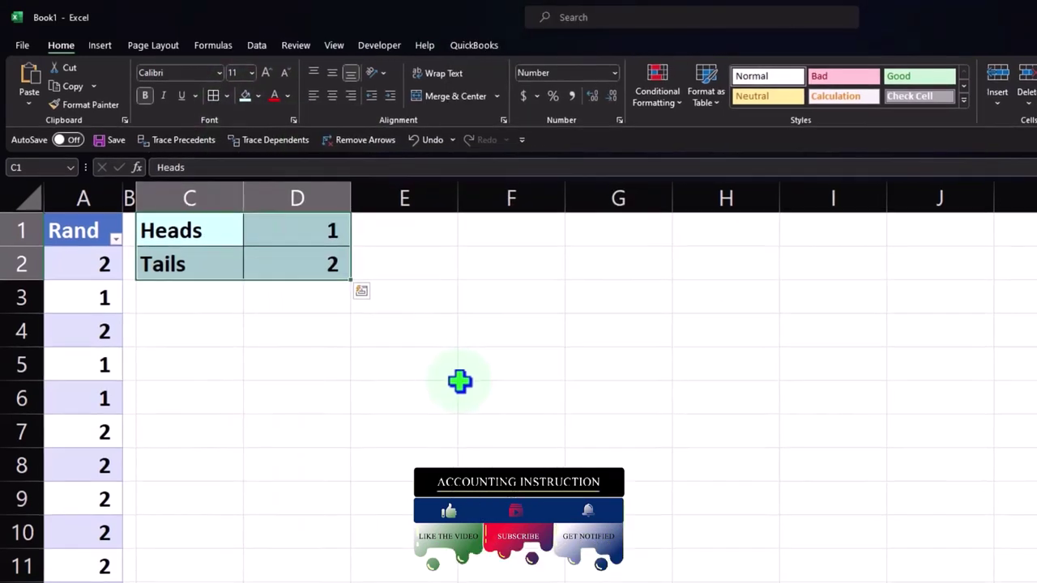
Regenerate the random numbers by re-entering A4's formula, and paste a values-only copy of column A into column F
double_click(111, 375)
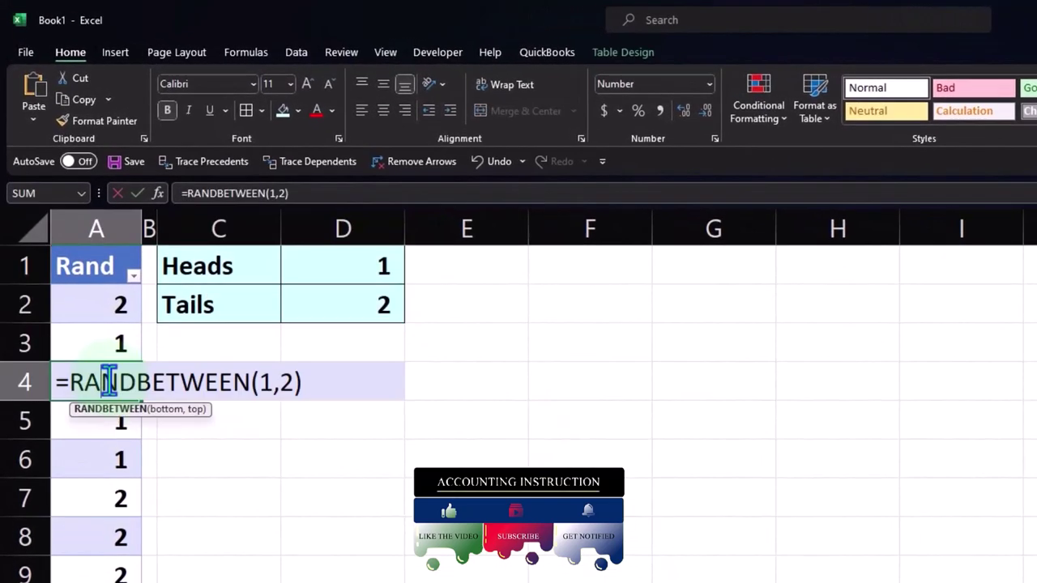
key("Return")
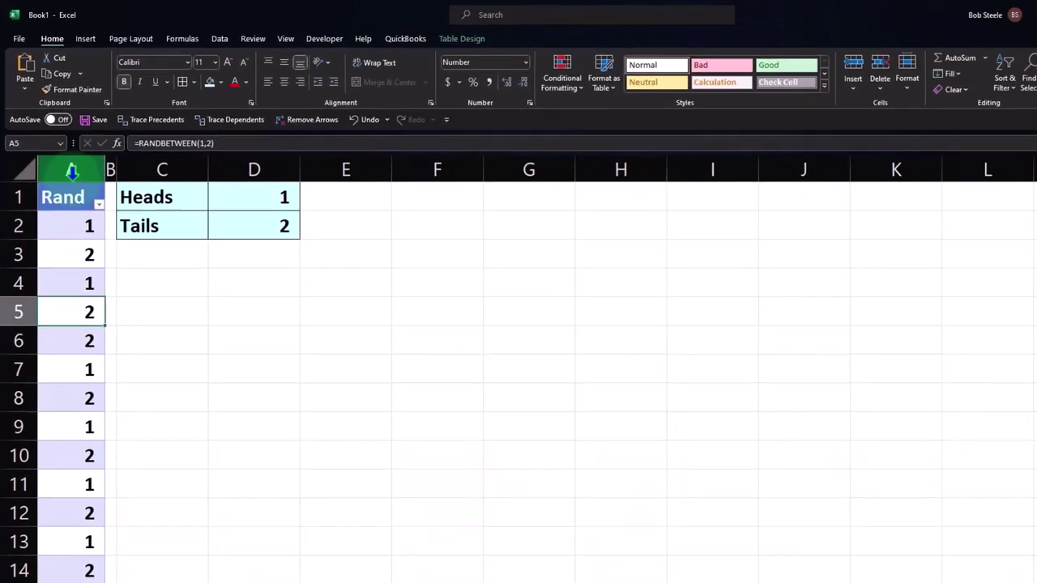
left_click(64, 153)
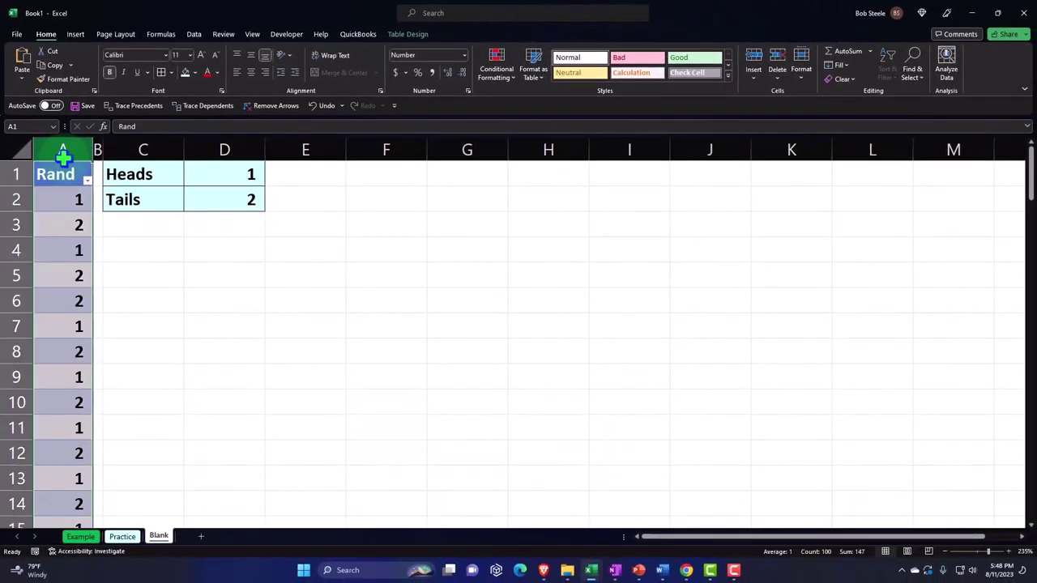
right_click(63, 206)
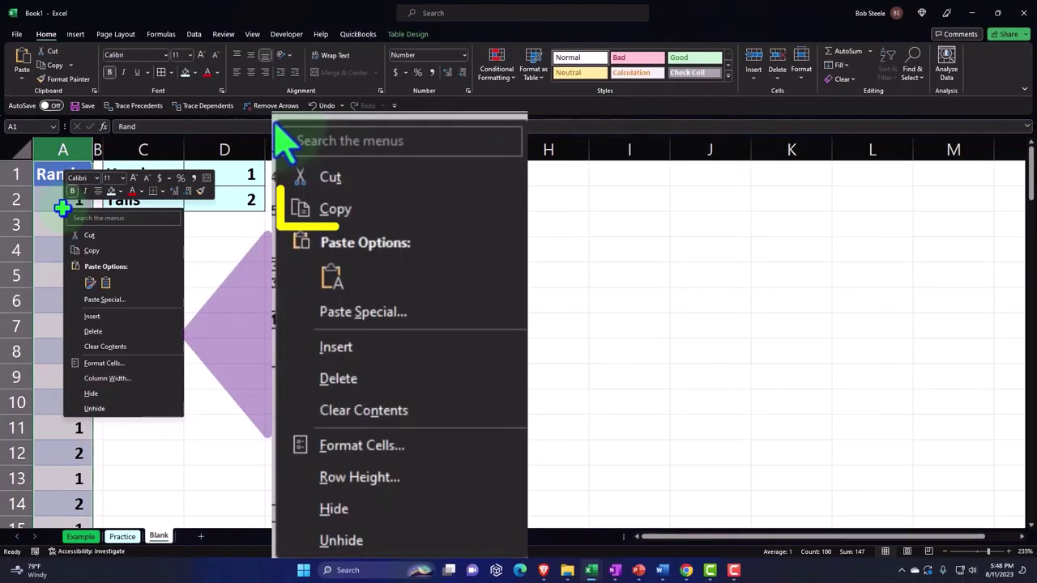
left_click(91, 251)
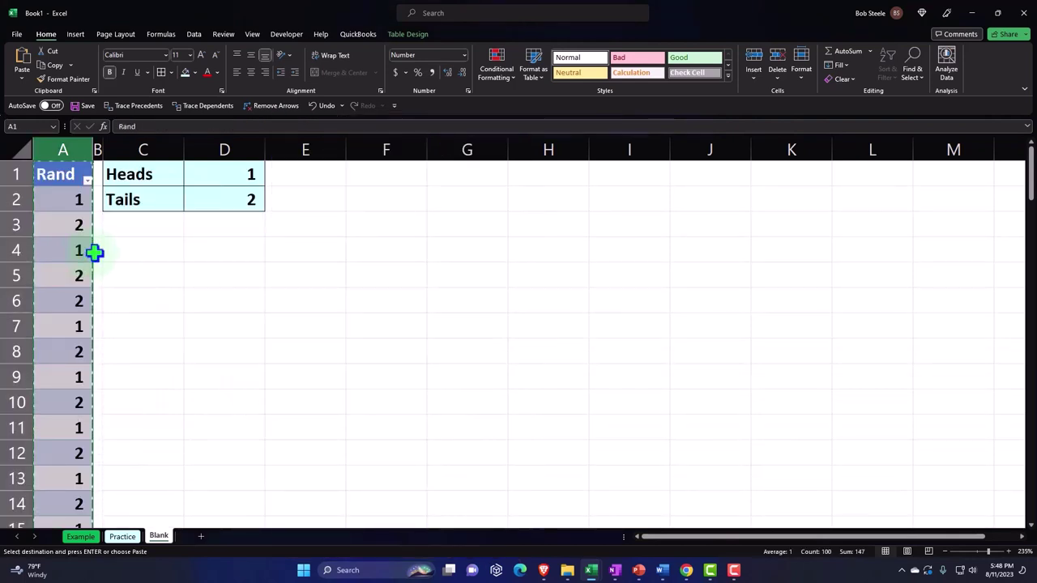
left_click(362, 173)
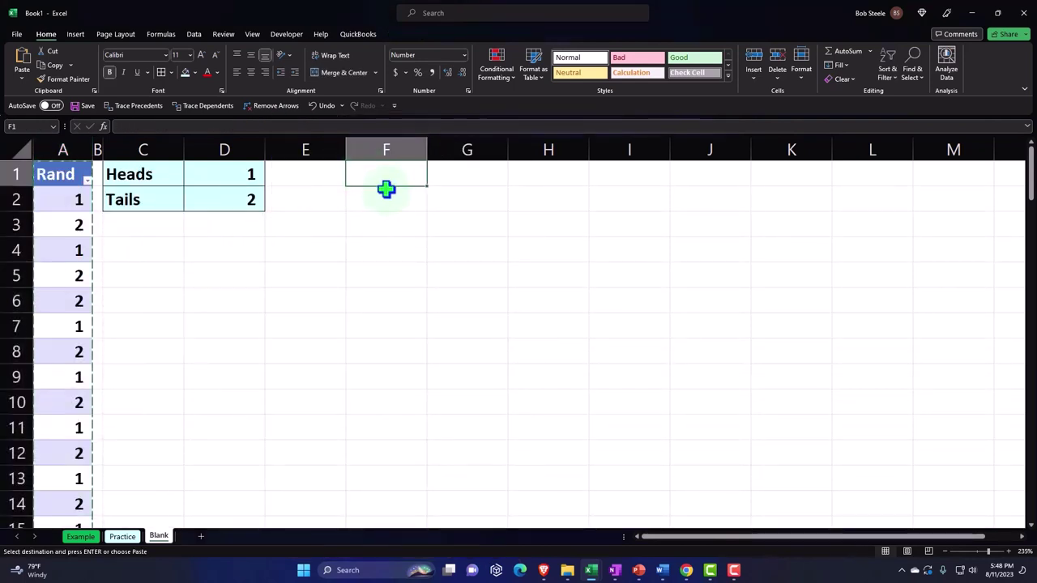
right_click(386, 173)
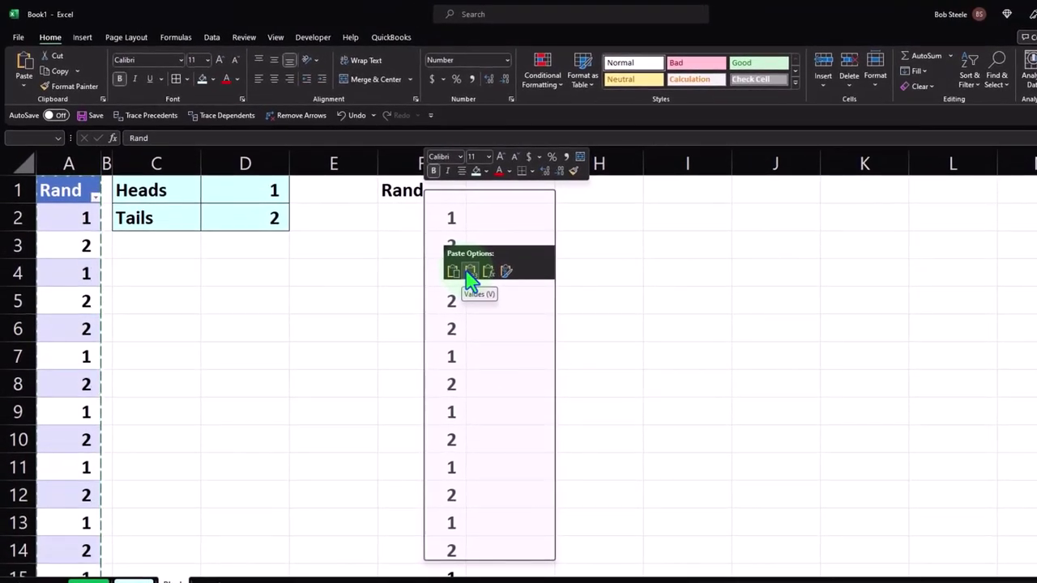
left_click(470, 274)
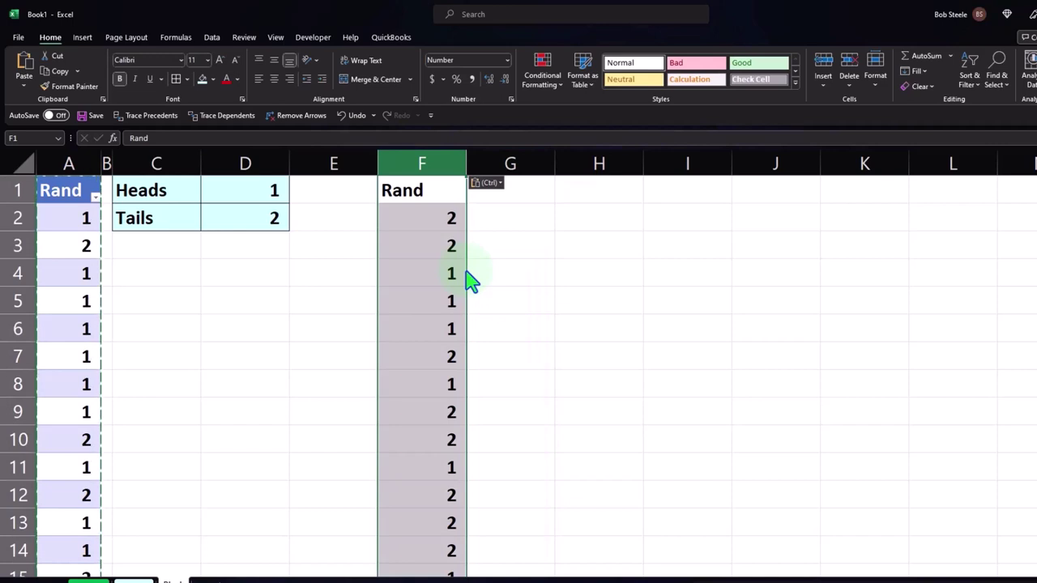
Undo a full paste of column A over column F and paste only the values there again
key("ctrl+z")
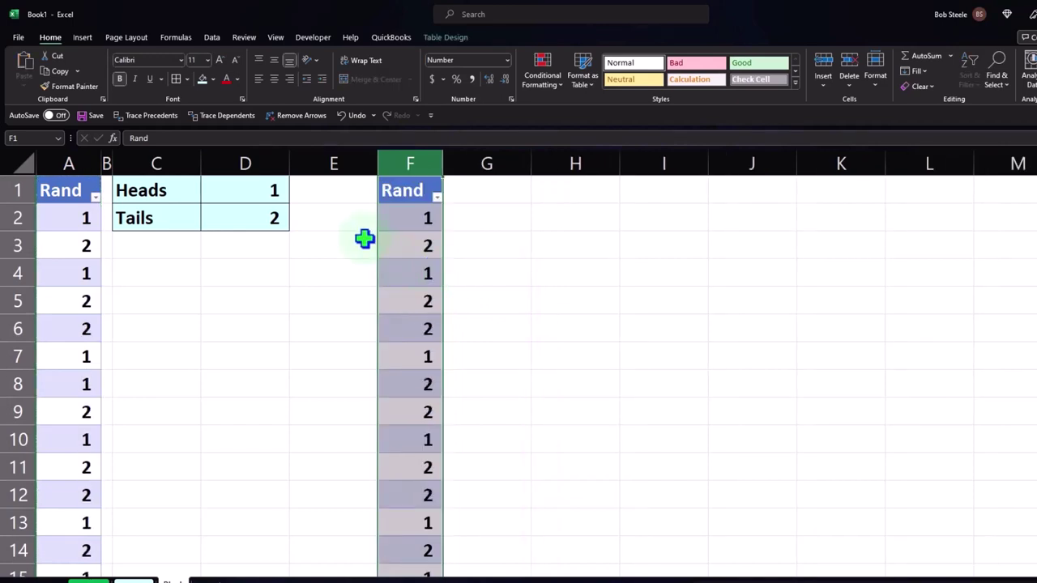
left_click(345, 113)
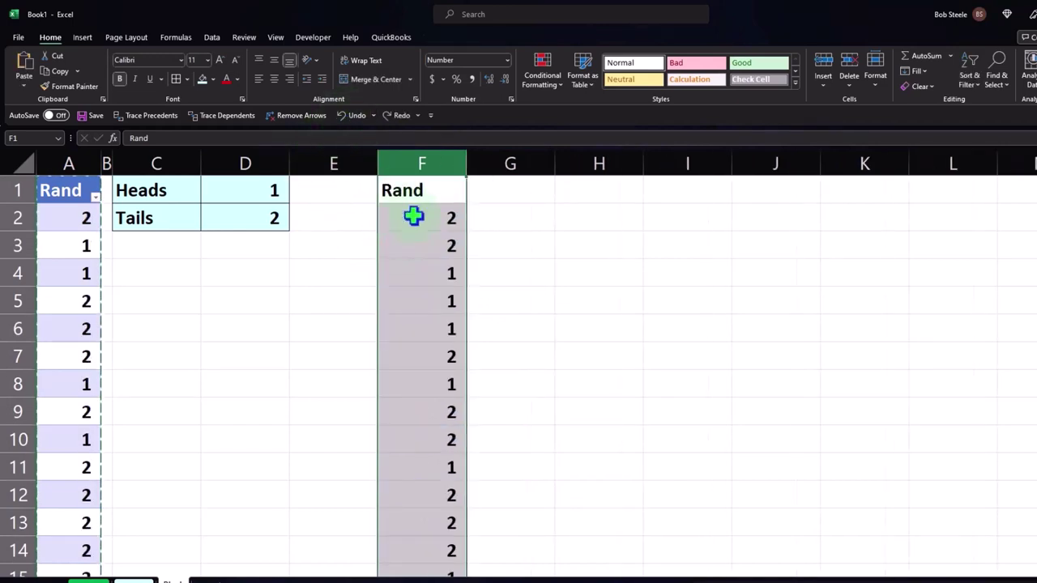
right_click(413, 216)
left_click(457, 322)
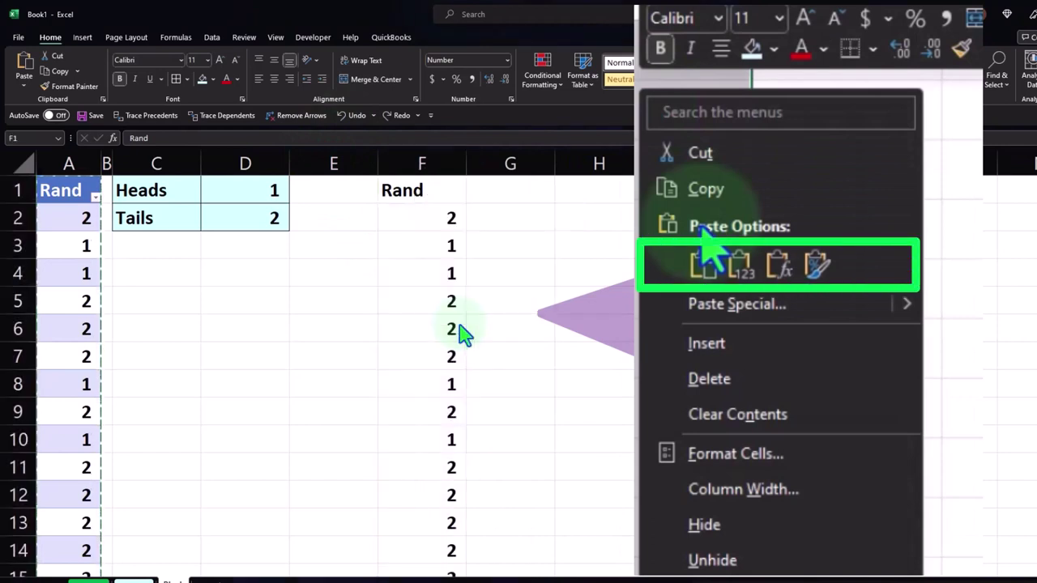
Narrow column E to a slim spacer between the coin key and the values in column F
left_click(346, 270)
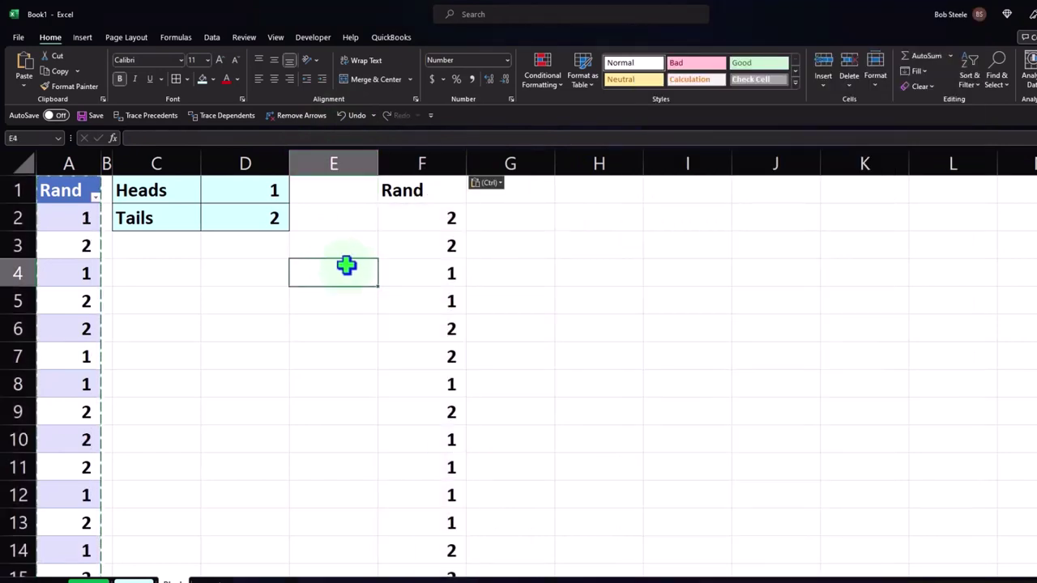
left_click_drag(379, 168, 306, 177)
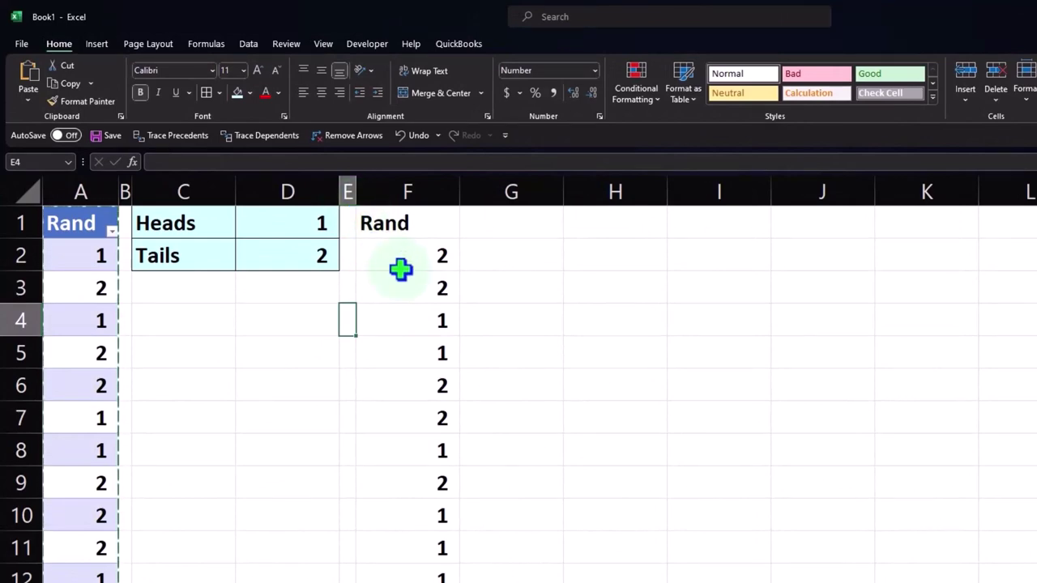
Examine the pasted random values in column F against the heads/tails key in C1:D2
left_click(483, 258)
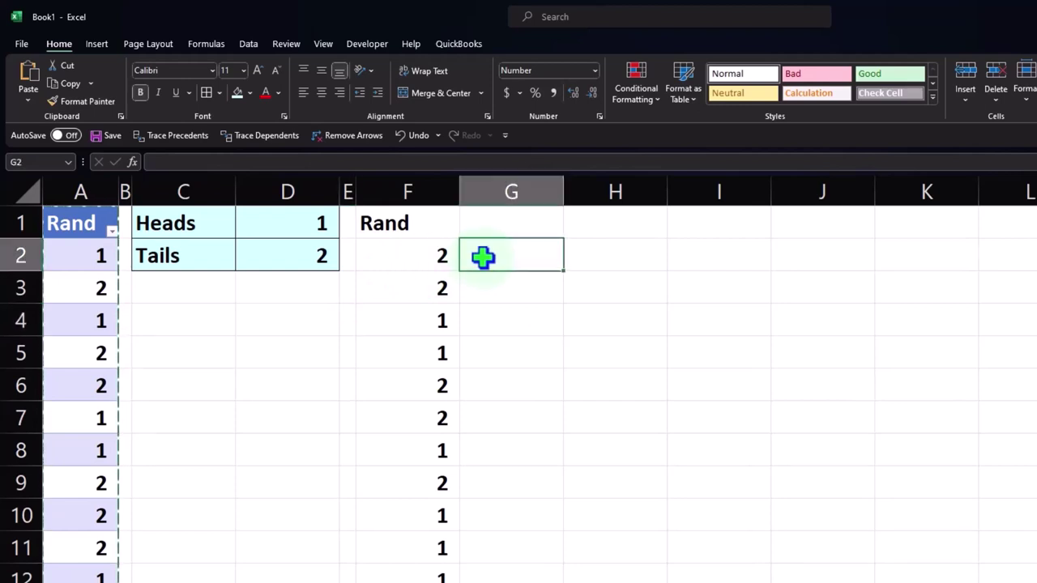
left_click(420, 261)
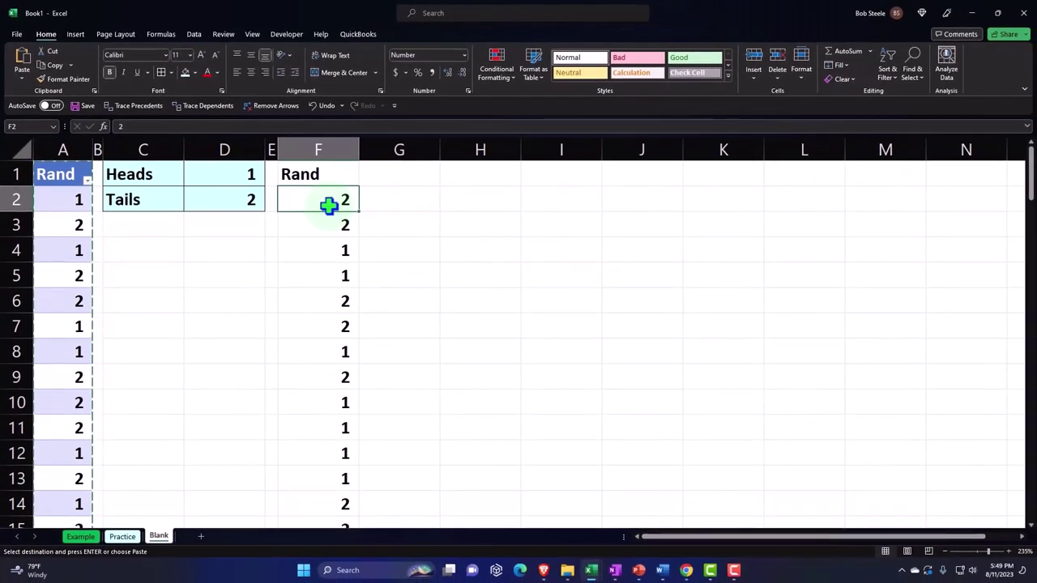
key("Down")
key("Down")
key("Down")
key("Down")
key("Down")
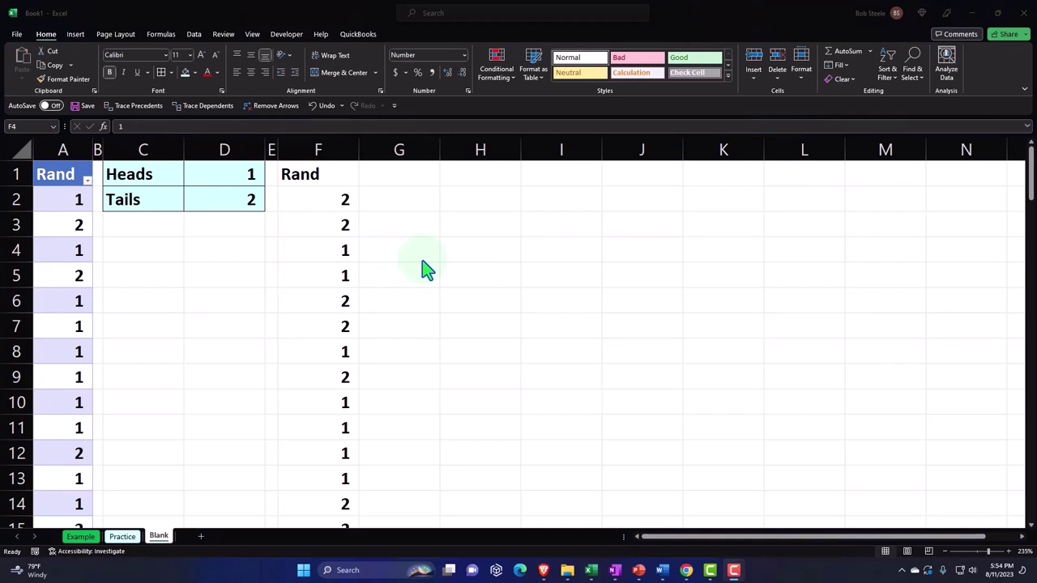
left_click(399, 197)
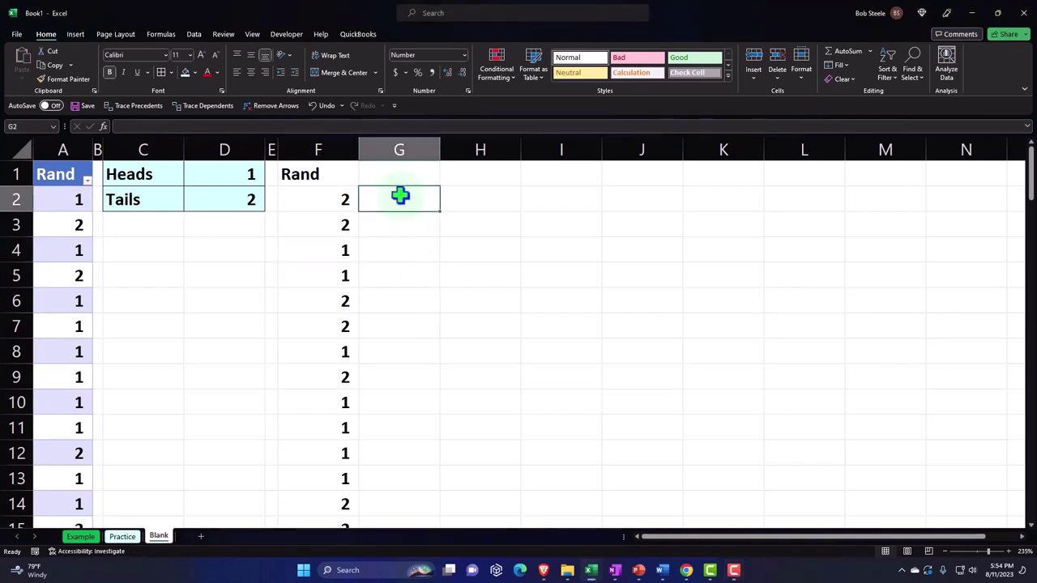
left_click(338, 197)
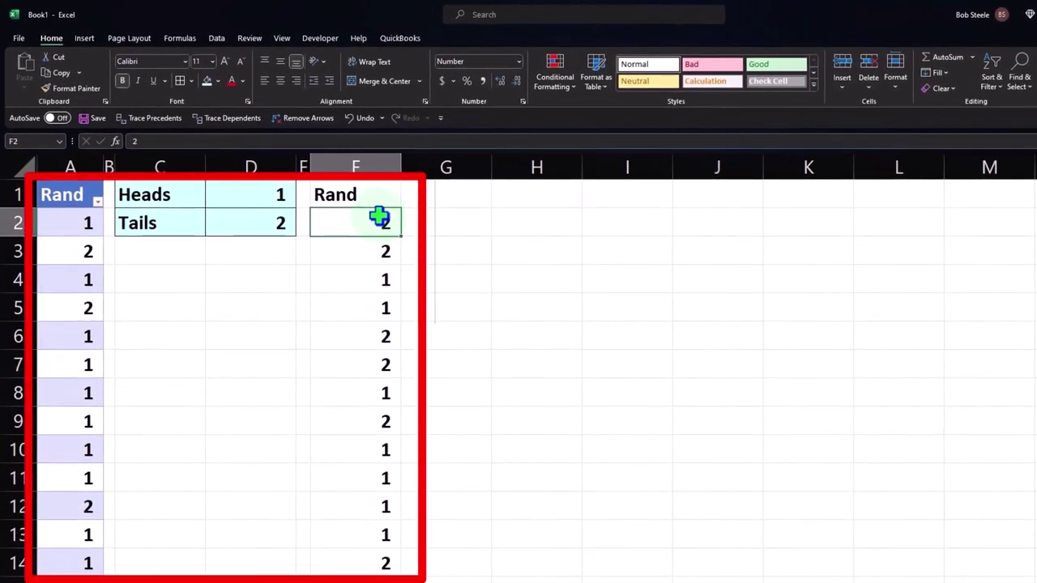
left_click(169, 217)
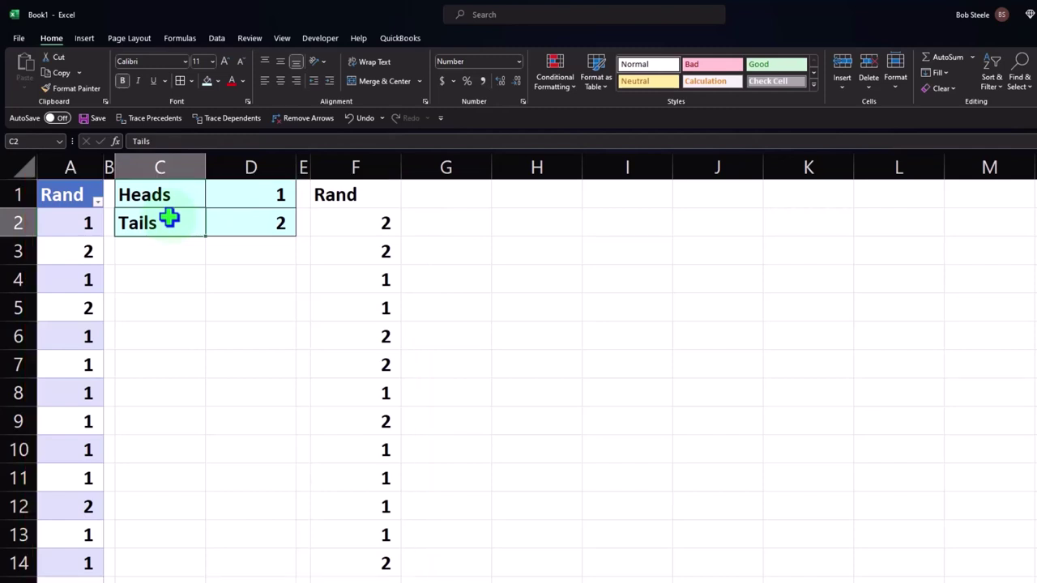
left_click(239, 190)
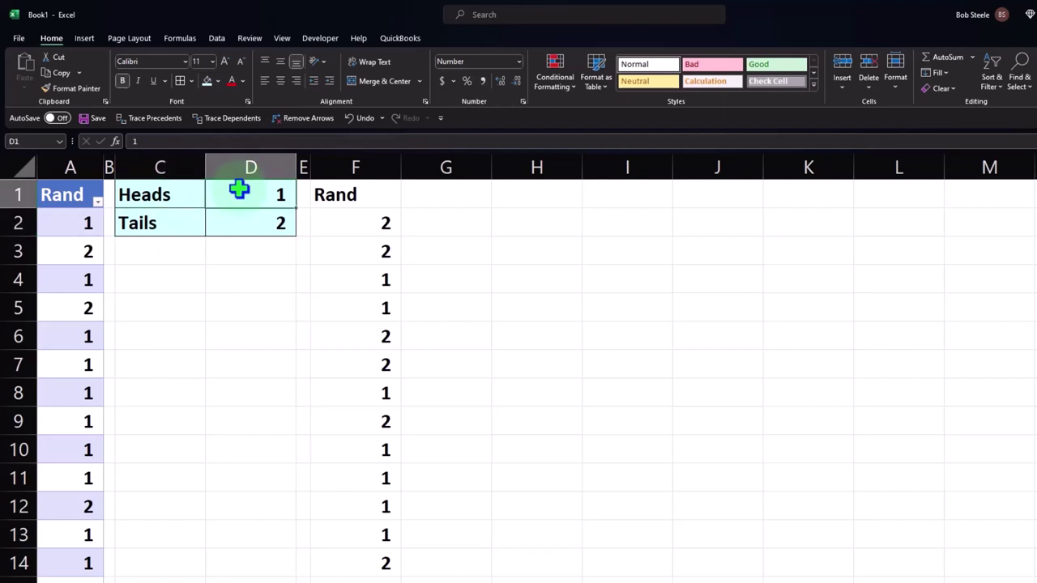
Enter =IF(F2=D1,C1,C2) in G2 to translate the random value in F2 into Heads or Tails
left_click(452, 217)
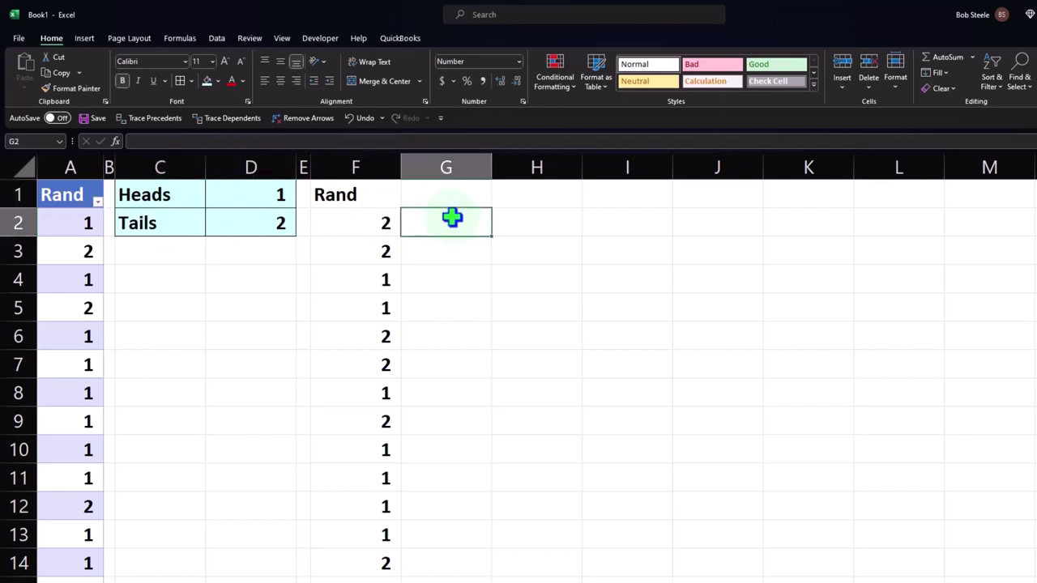
type("=if")
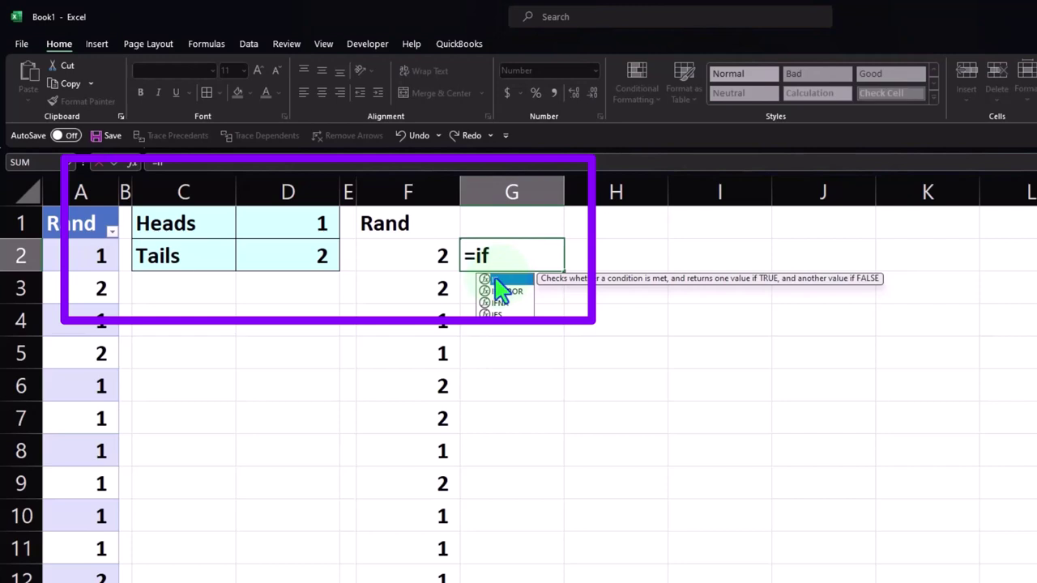
double_click(500, 280)
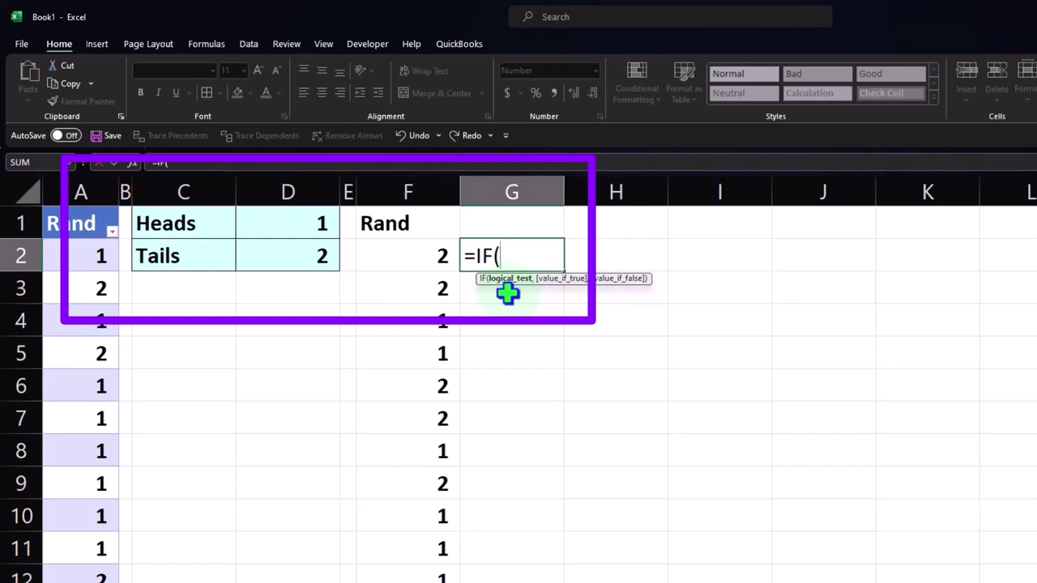
left_click(407, 259)
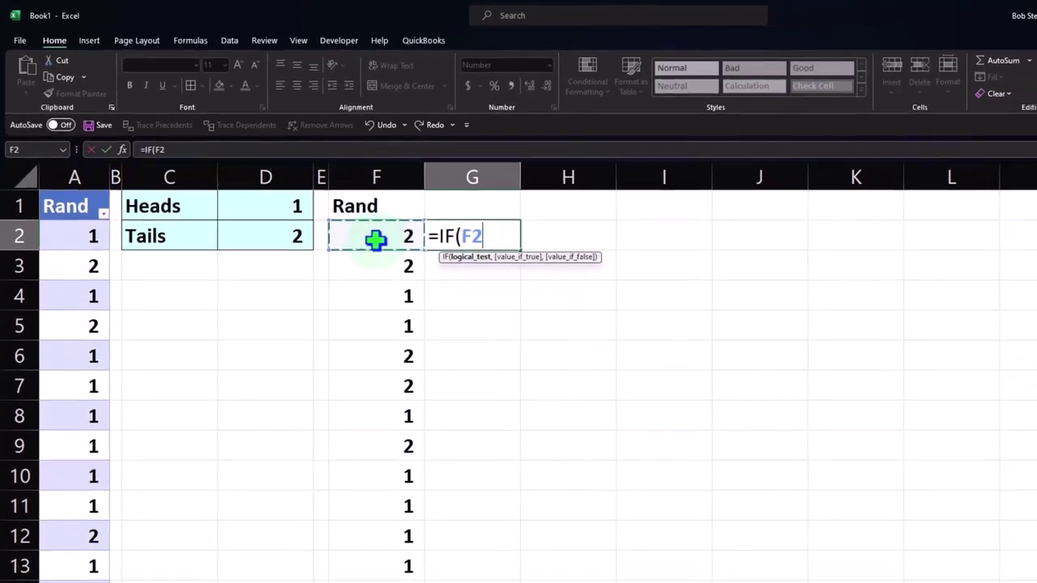
type("=")
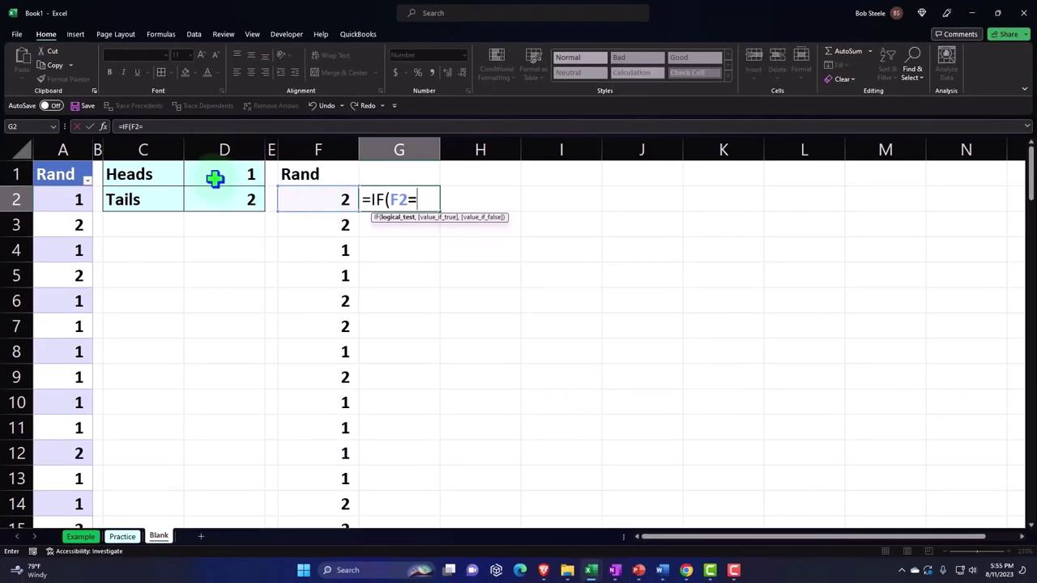
left_click(213, 177)
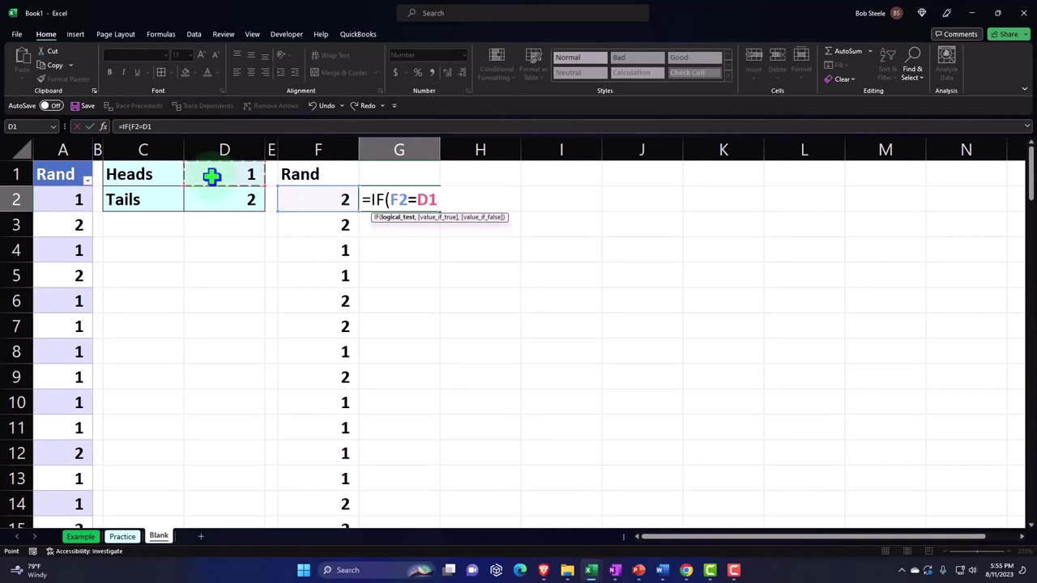
type(",")
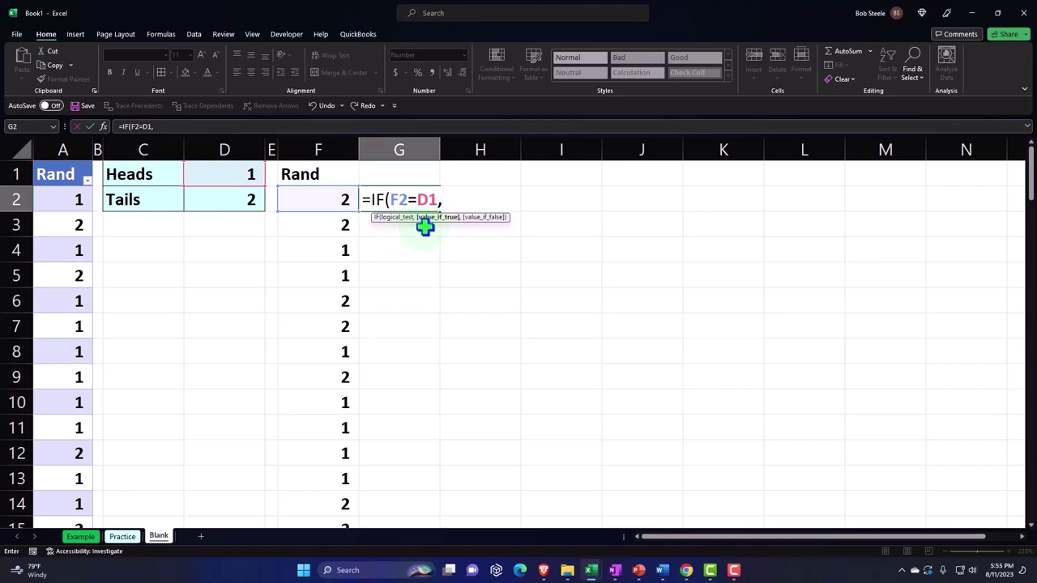
left_click(153, 176)
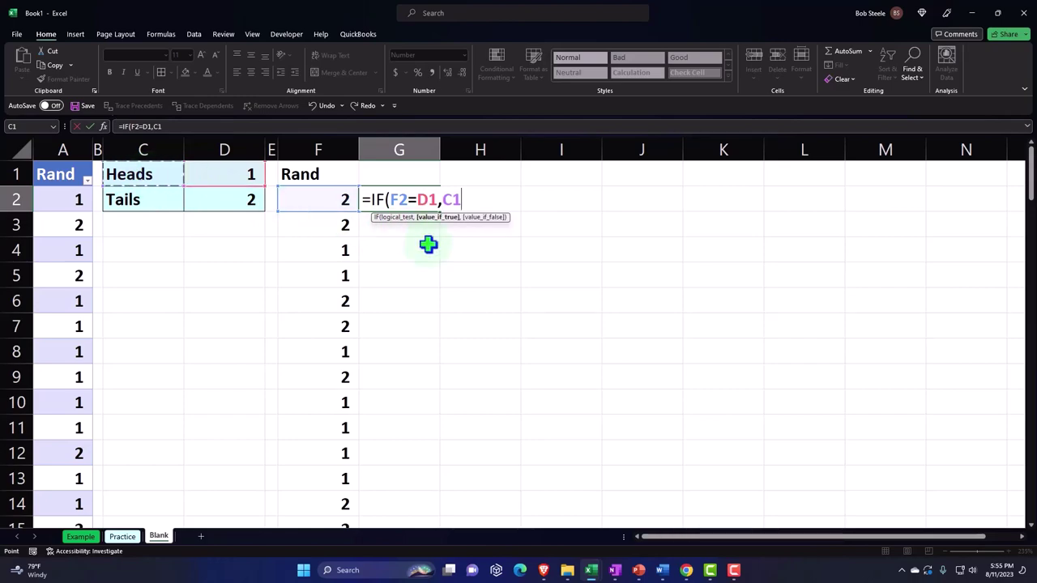
type(",")
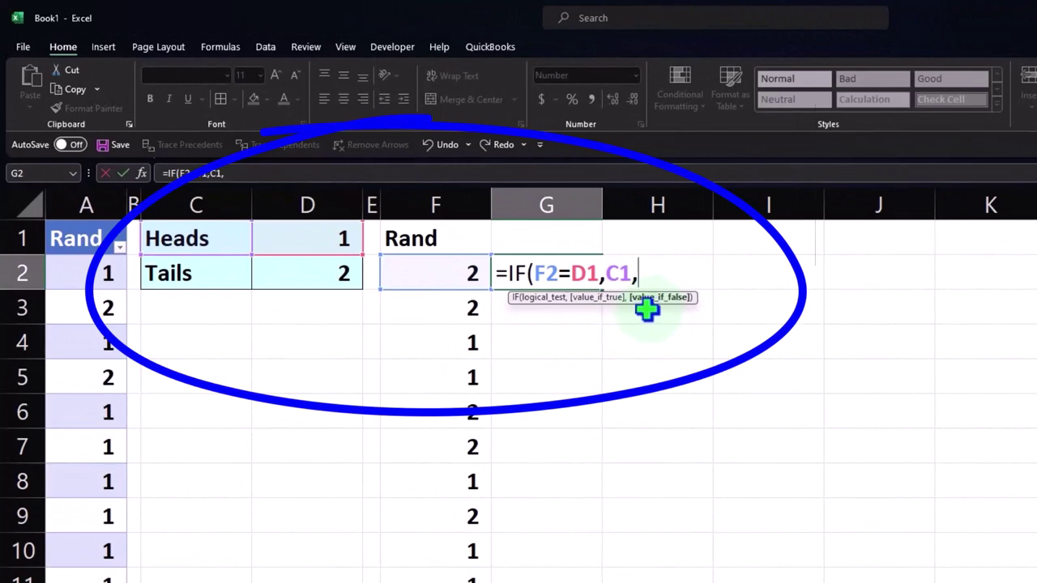
left_click(203, 269)
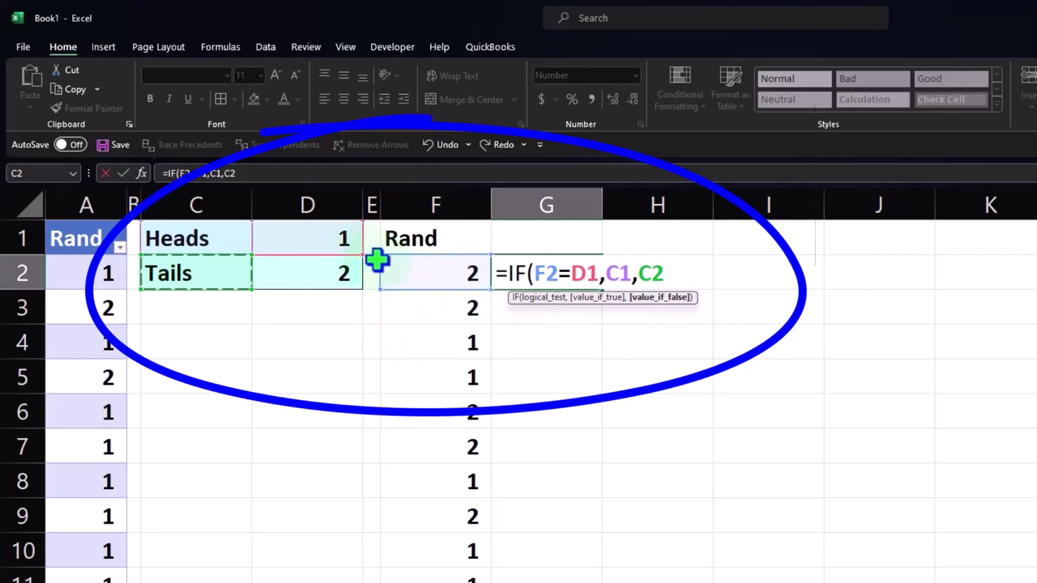
left_click(616, 275)
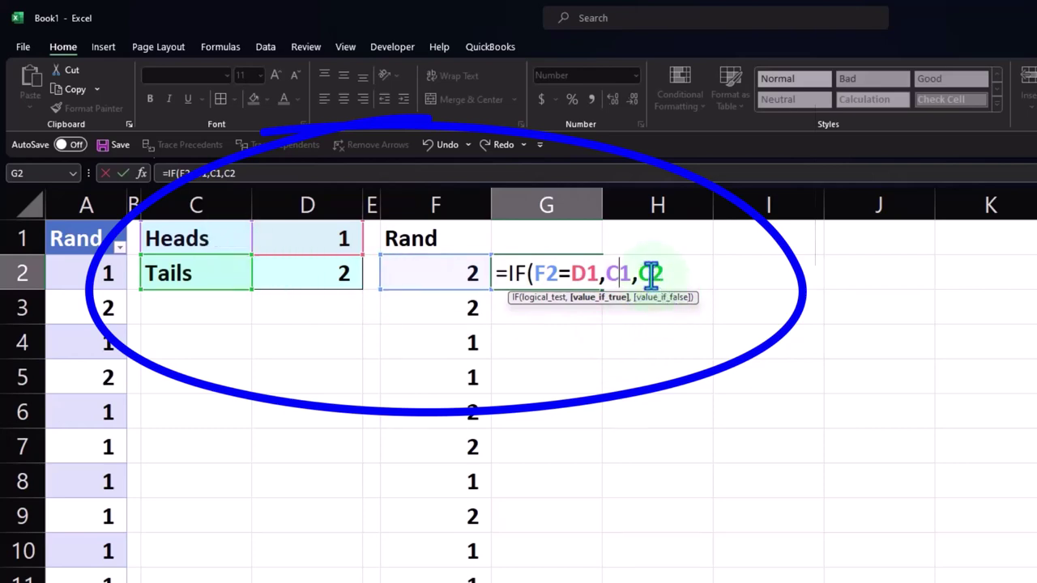
left_click(653, 273)
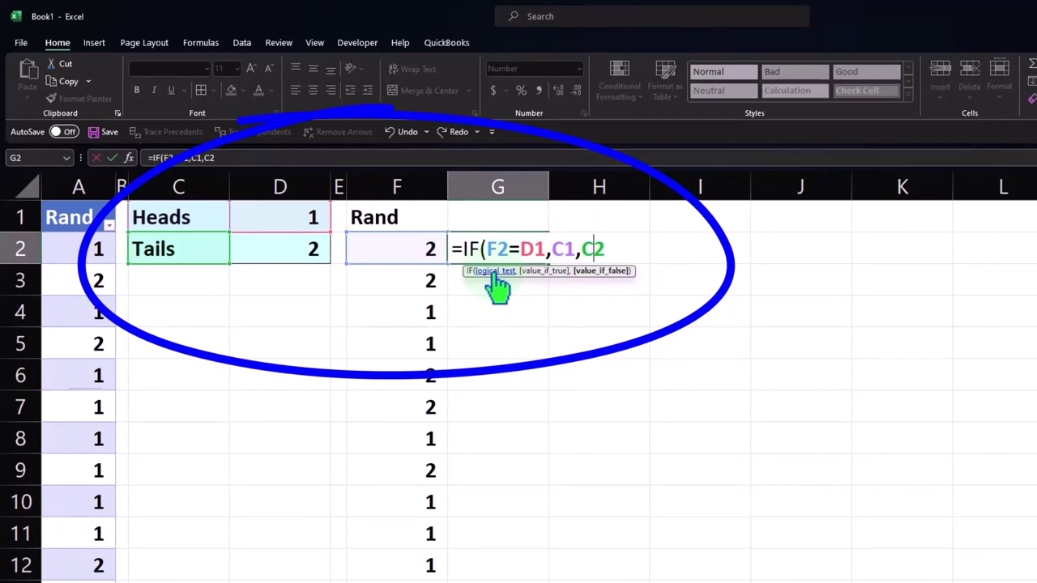
key("Return")
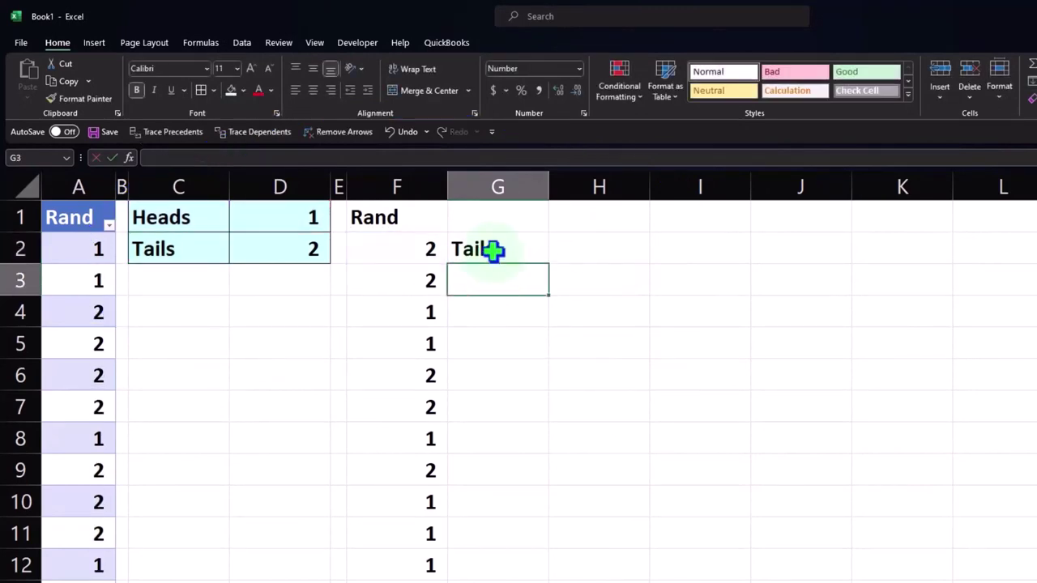
Make the D1 reference in G2's IF formula absolute, as $D$1
double_click(493, 252)
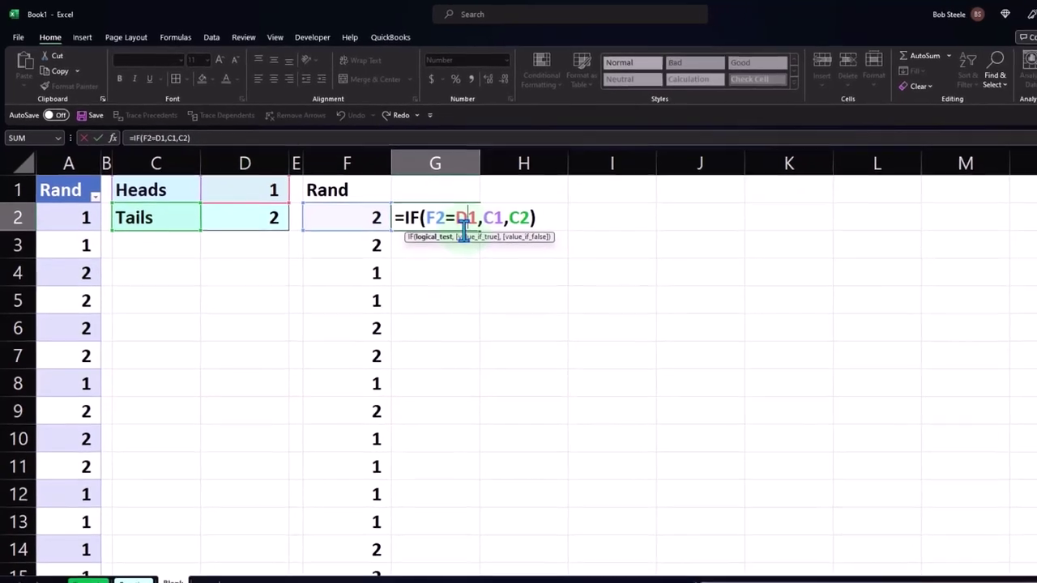
left_click(451, 214)
type("$D$")
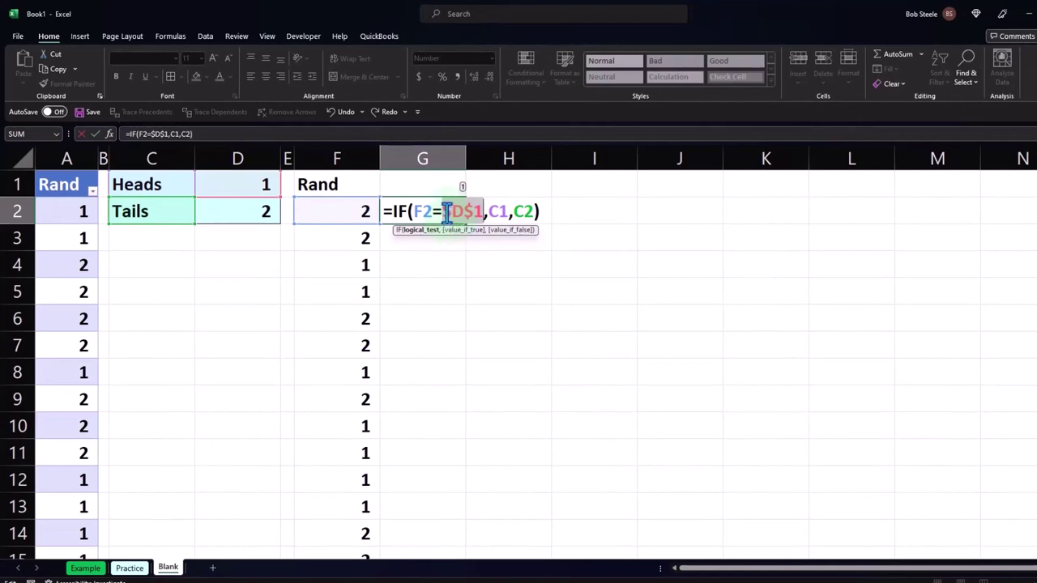
left_click(443, 213)
type("$")
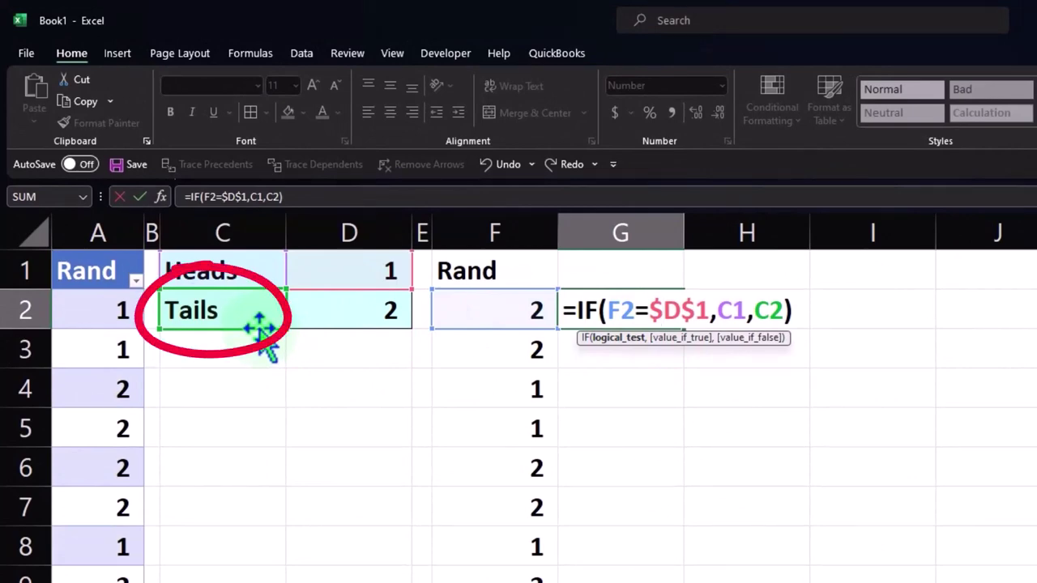
Make the C1 and C2 references in G2's formula absolute, so it reads =IF(F2=$D$1,$C$1,$C$2)
left_click(734, 310)
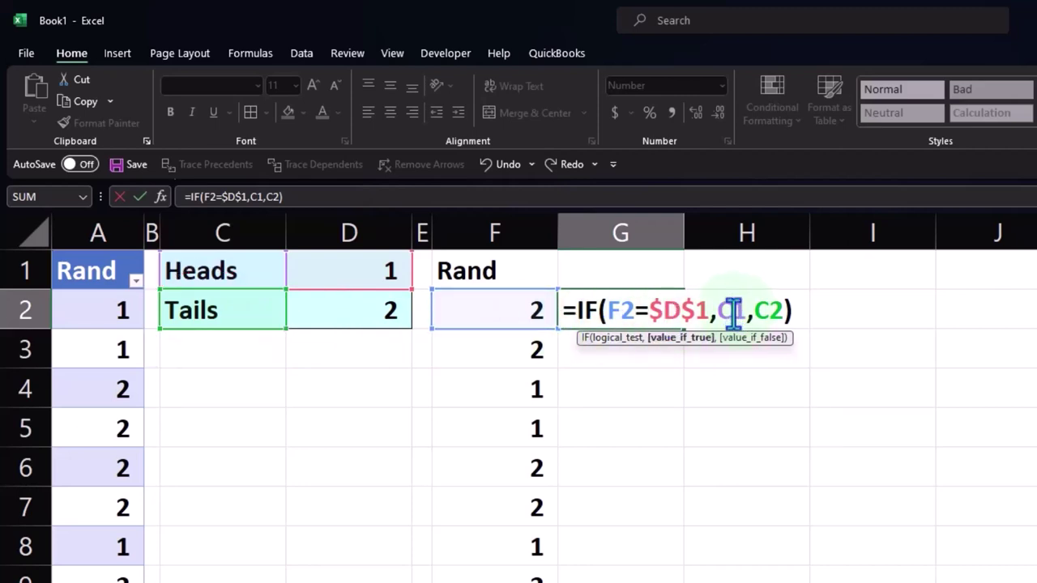
key("F4")
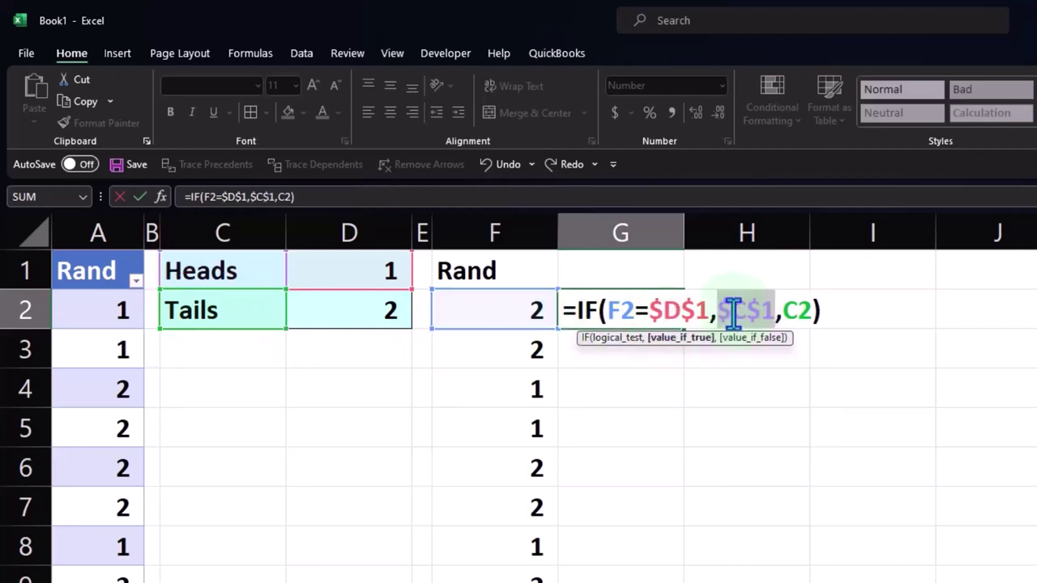
left_click(803, 308)
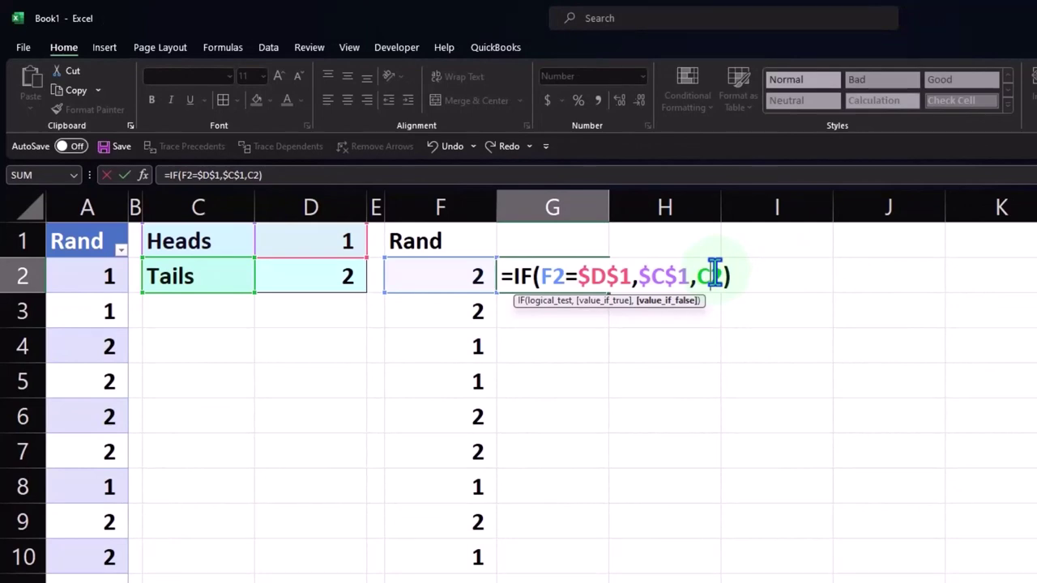
key("F4")
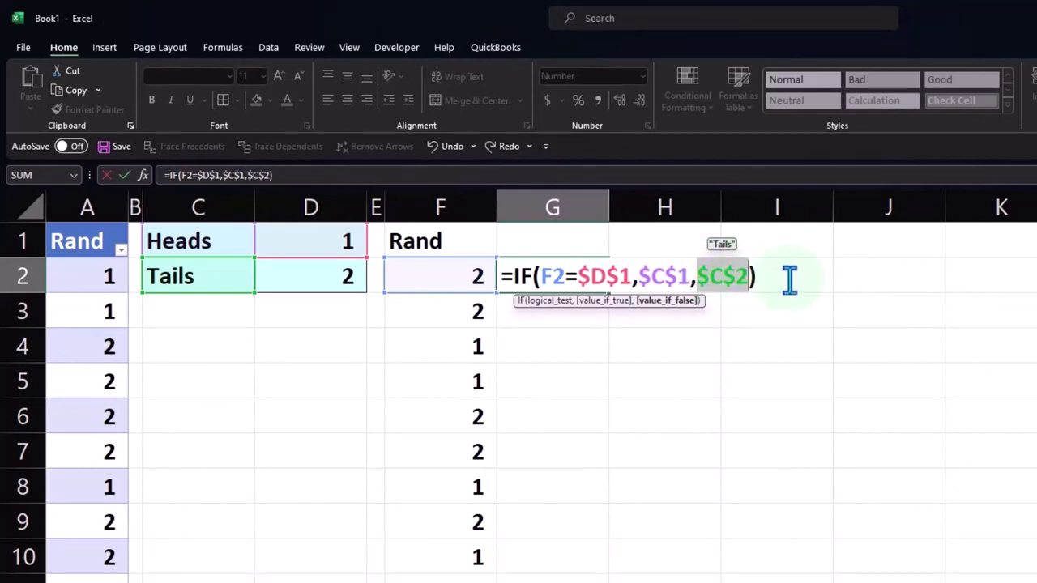
left_click(731, 277)
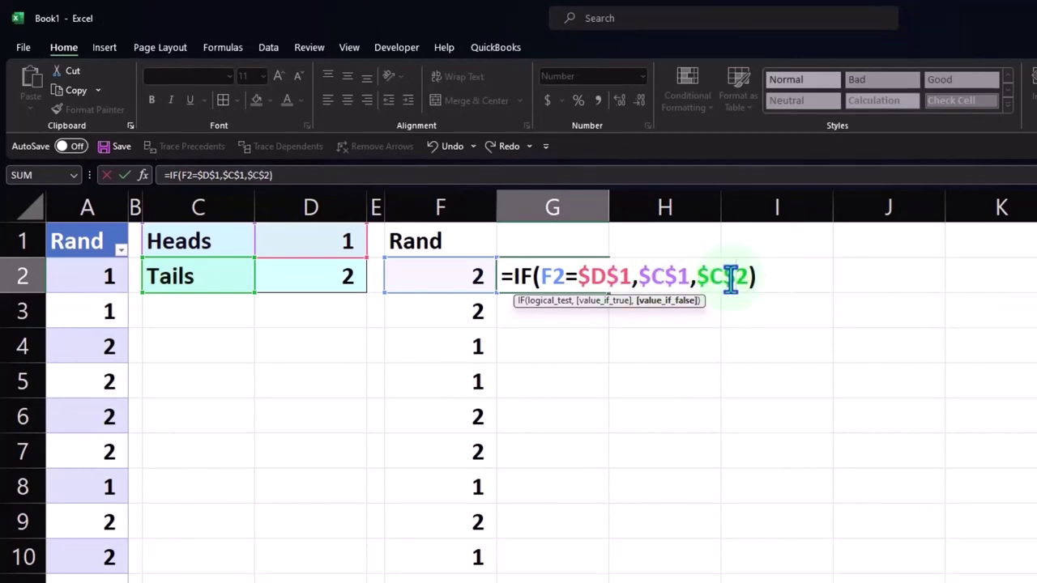
left_click(556, 277)
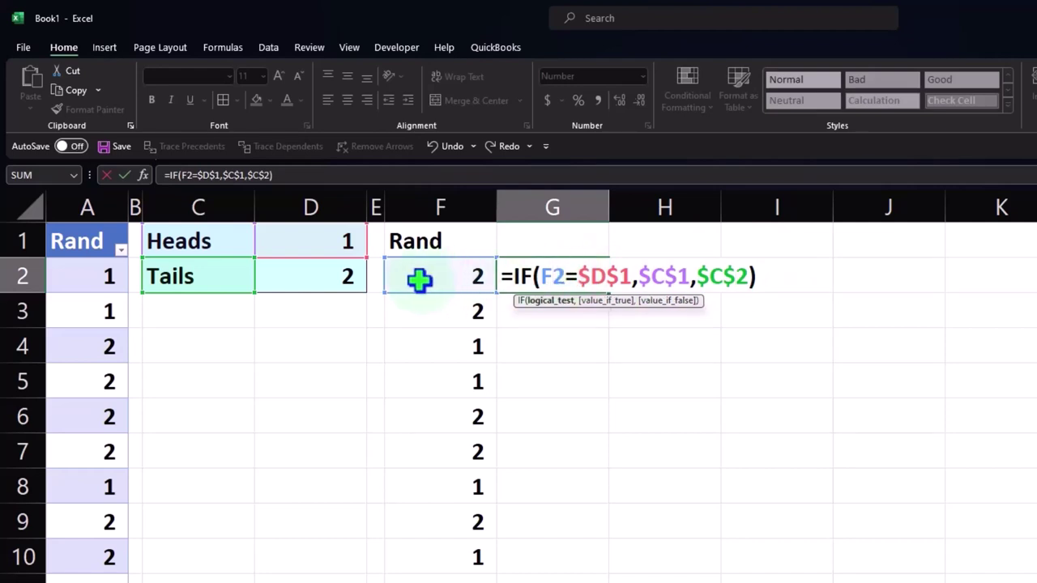
key("Return")
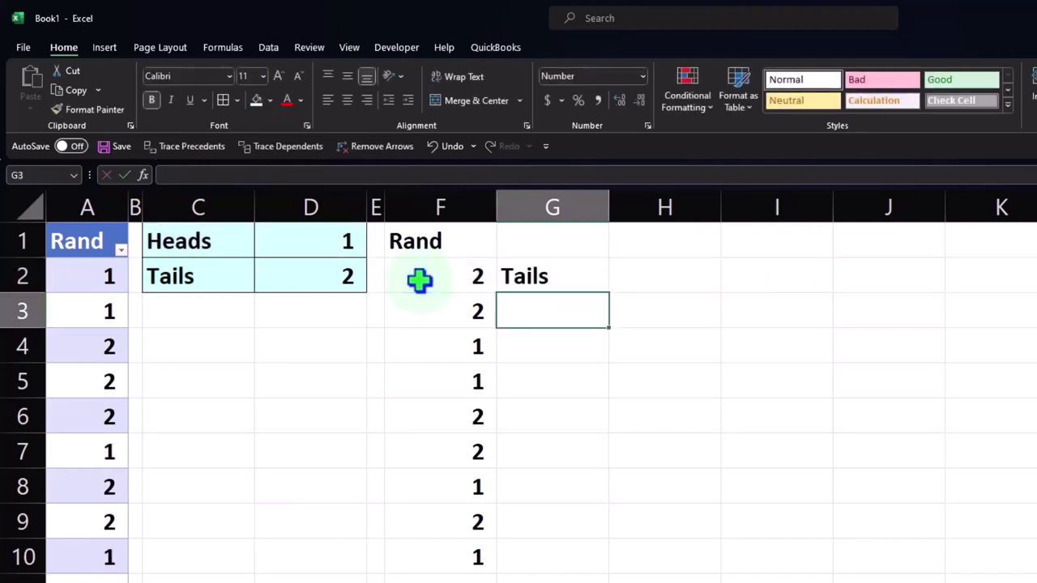
Fill G2's heads/tails formula down through G4
left_click(570, 269)
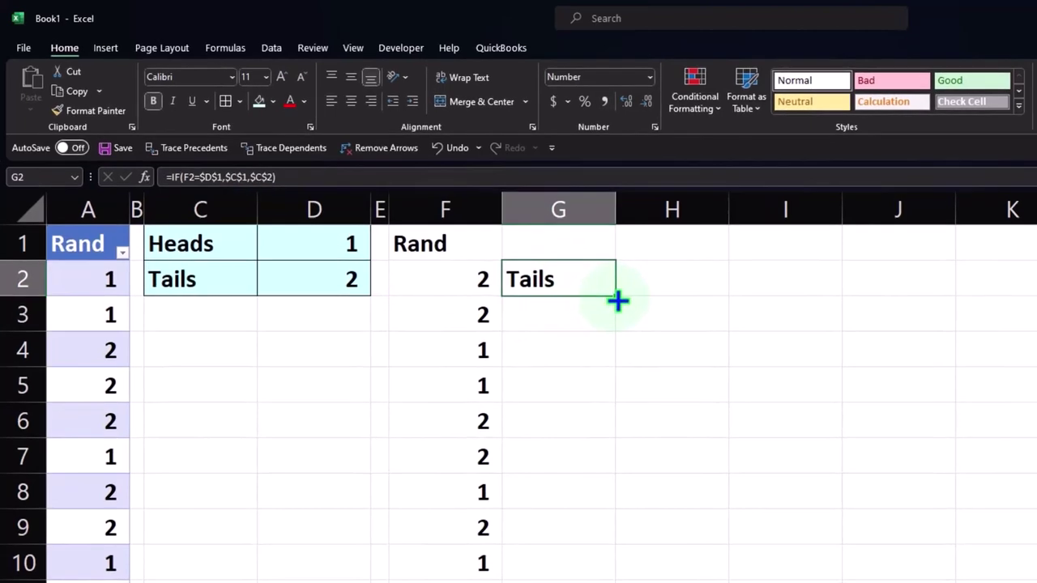
left_click_drag(617, 302, 613, 358)
left_click_drag(667, 390, 667, 390)
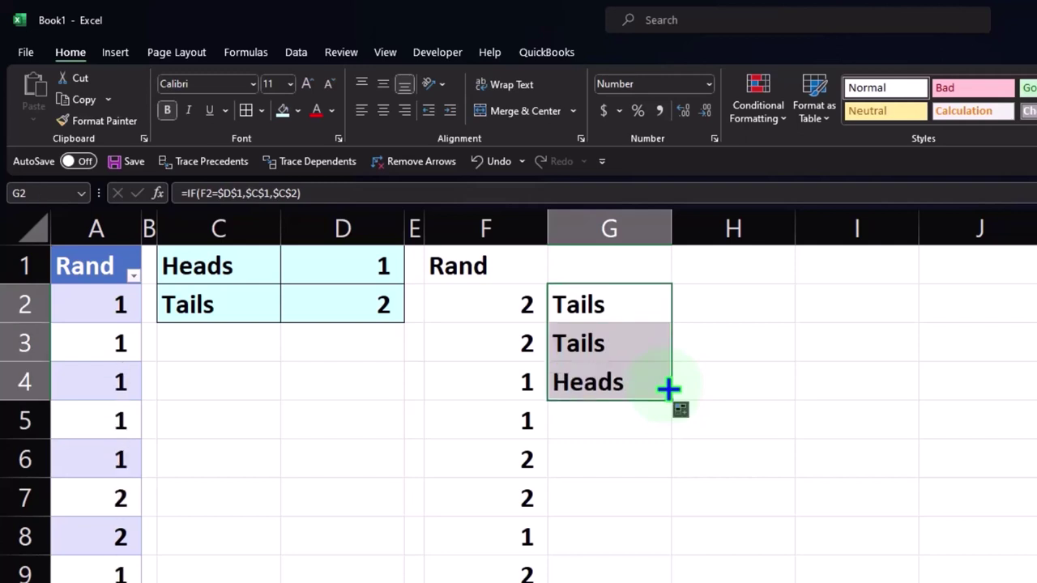
left_click(646, 468)
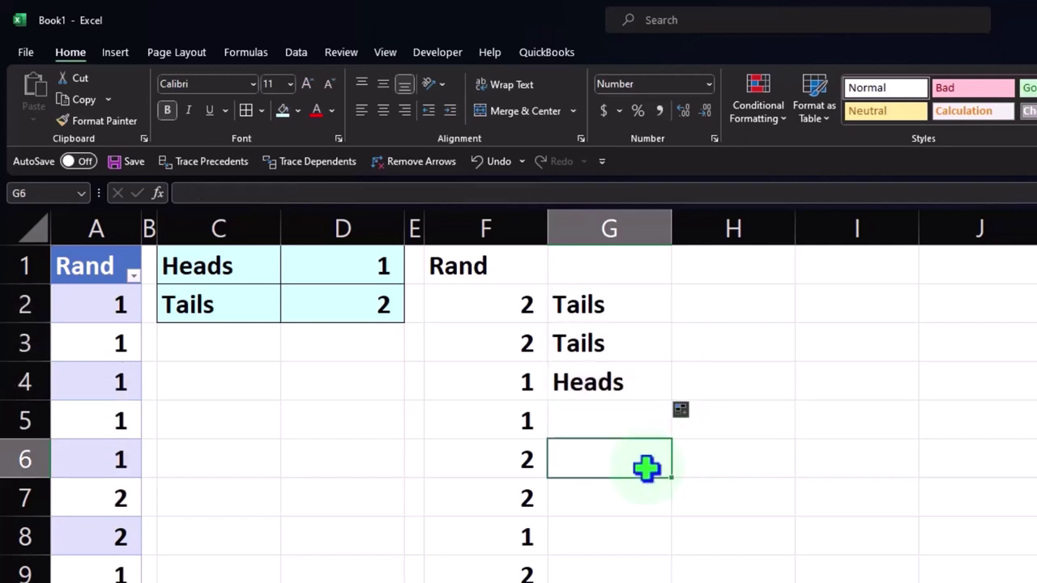
Examine the relative and absolute references in the IF formulas in G4 and G2
double_click(631, 384)
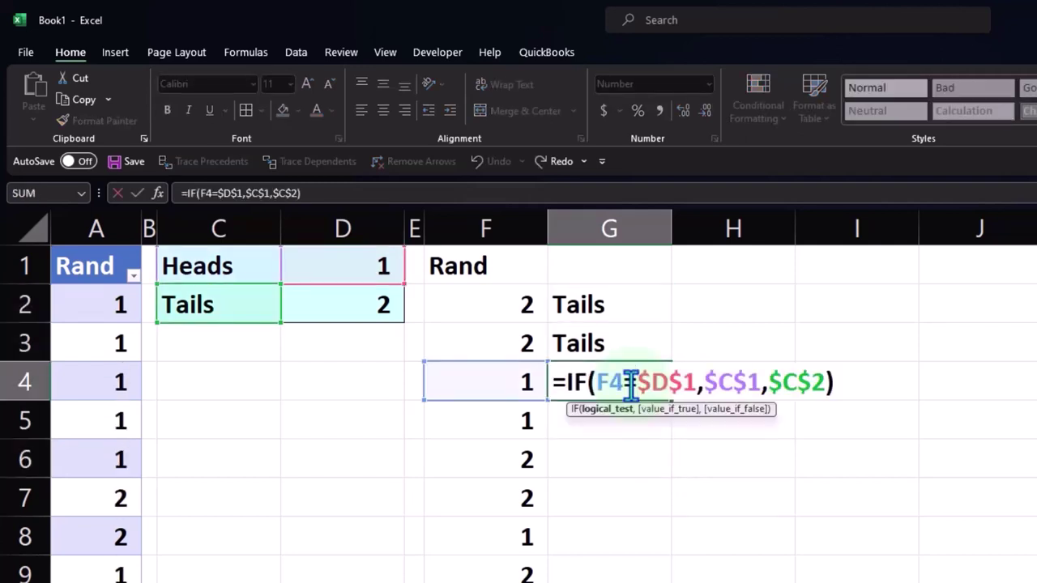
left_click(723, 380)
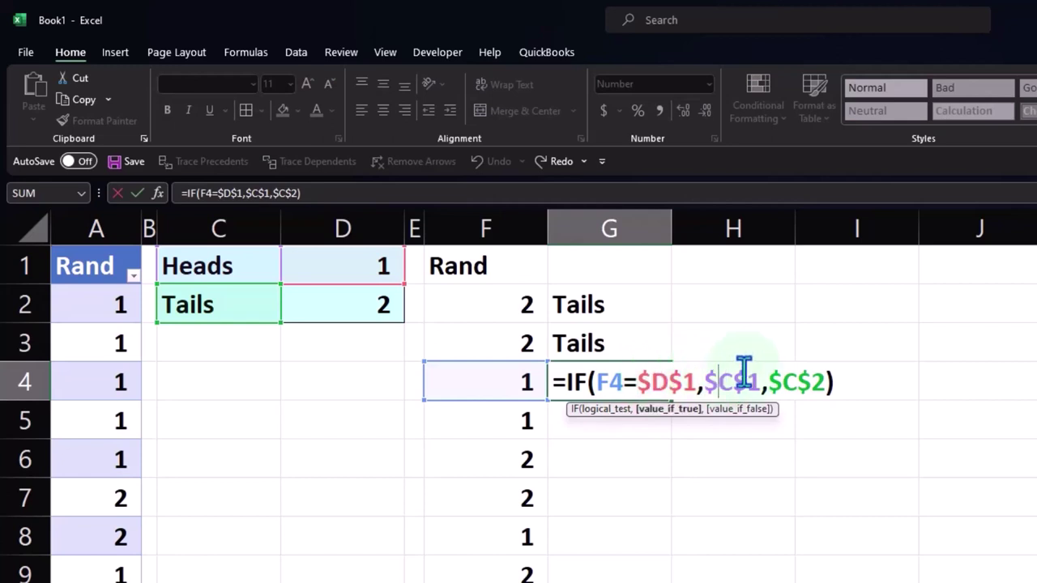
left_click(788, 380)
left_click(606, 379)
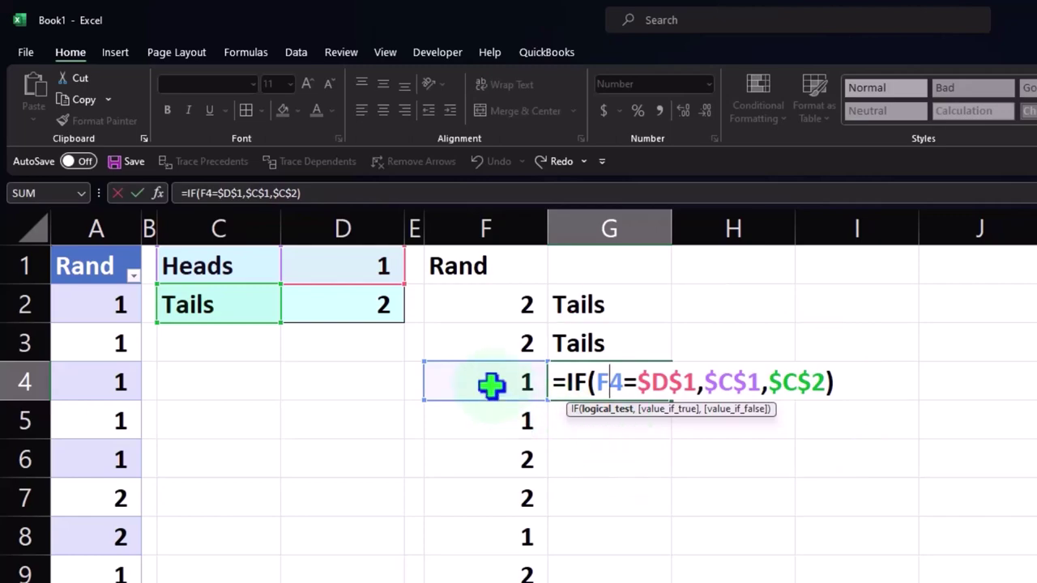
key("Return")
double_click(616, 305)
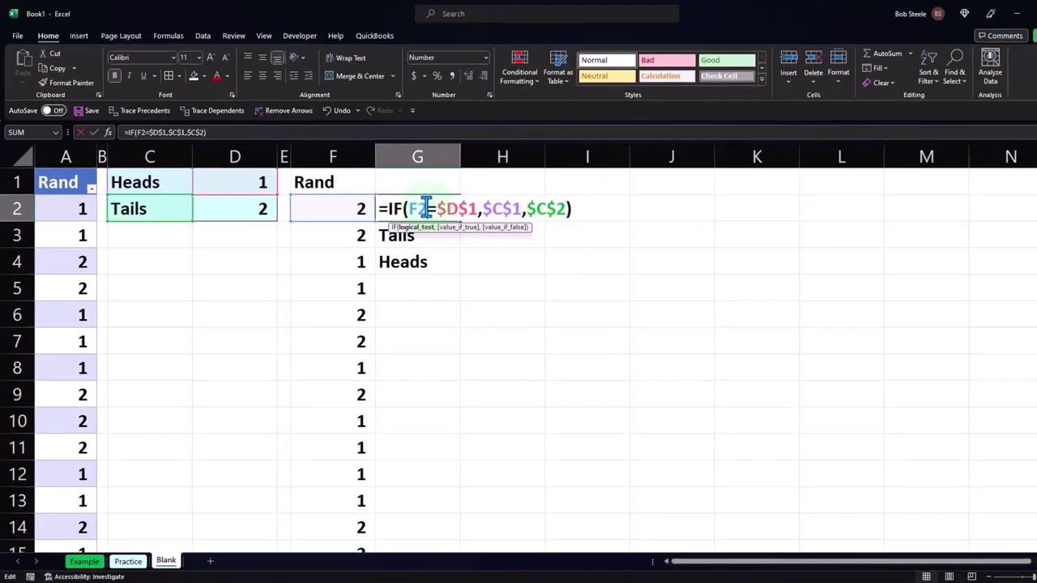
key("Return")
Fill G4's heads/tails formula down to the last random value in column F, row 100
left_click(457, 264)
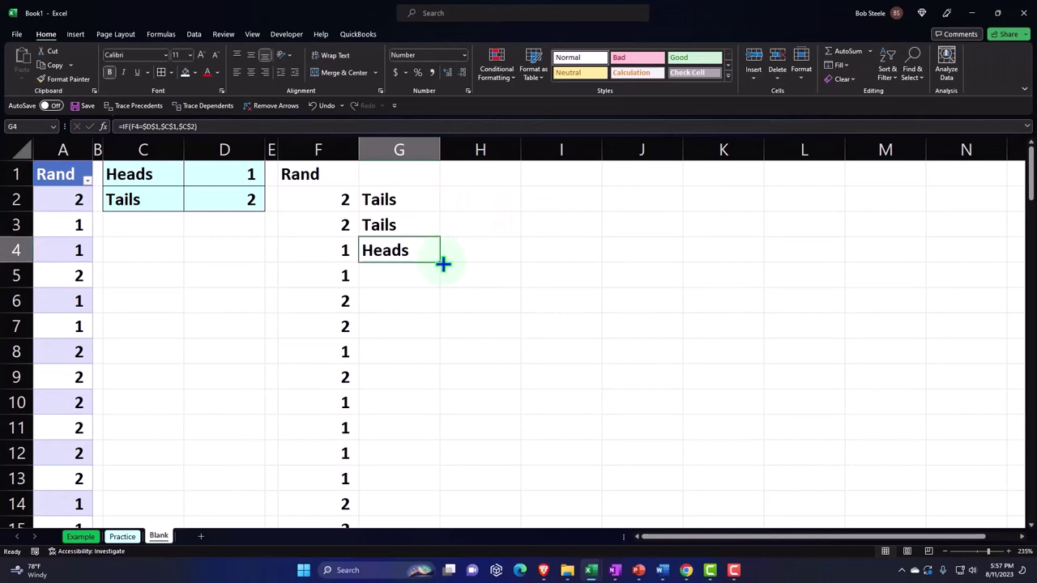
double_click(443, 263)
scroll(440, 261, "down", 12)
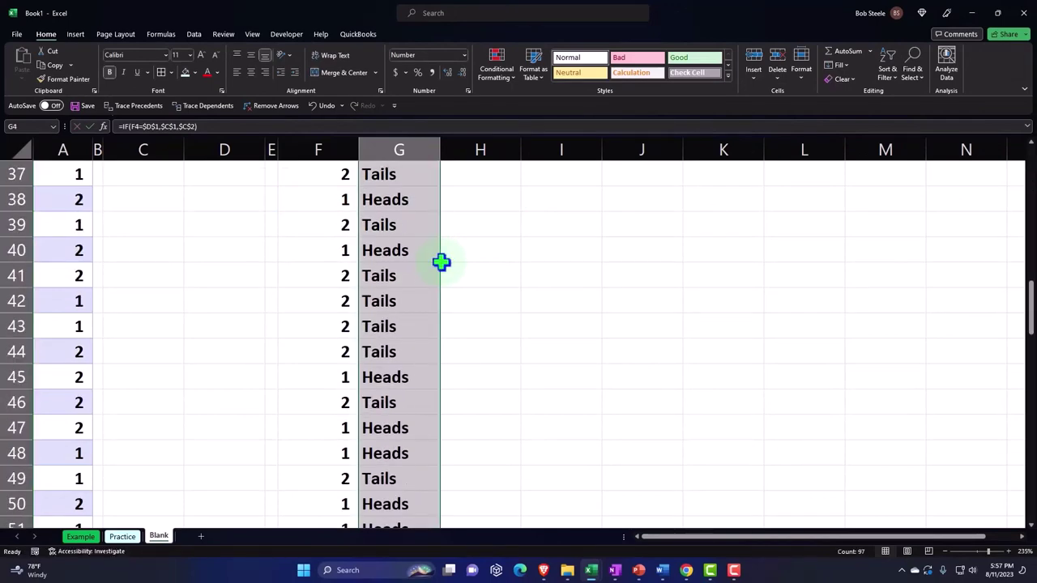
scroll(440, 261, "down", 20)
scroll(441, 261, "up", 8)
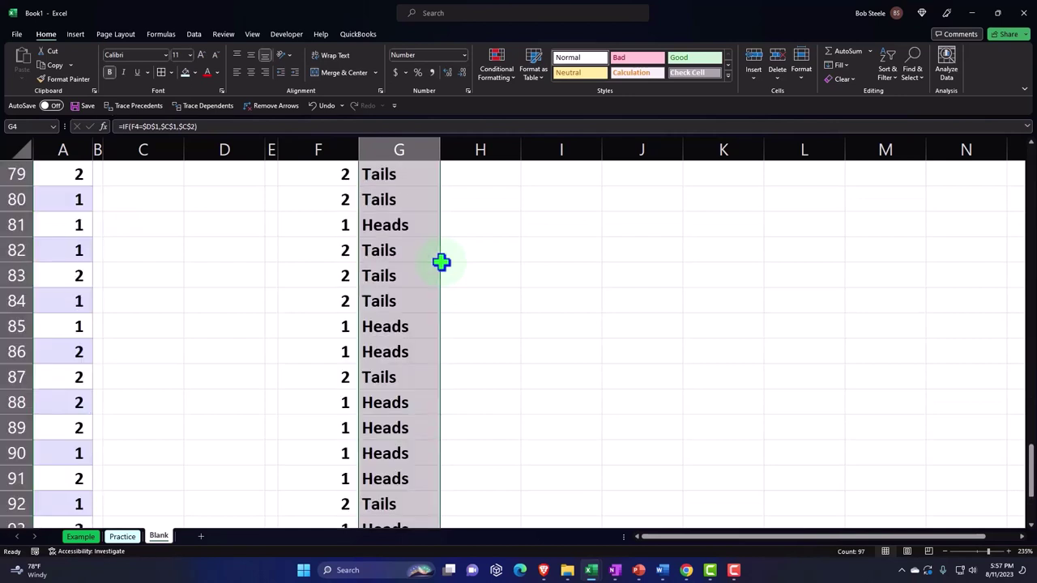
scroll(440, 260, "up", 20)
Enter the header Results in G1 above the heads/tails column
left_click(399, 184)
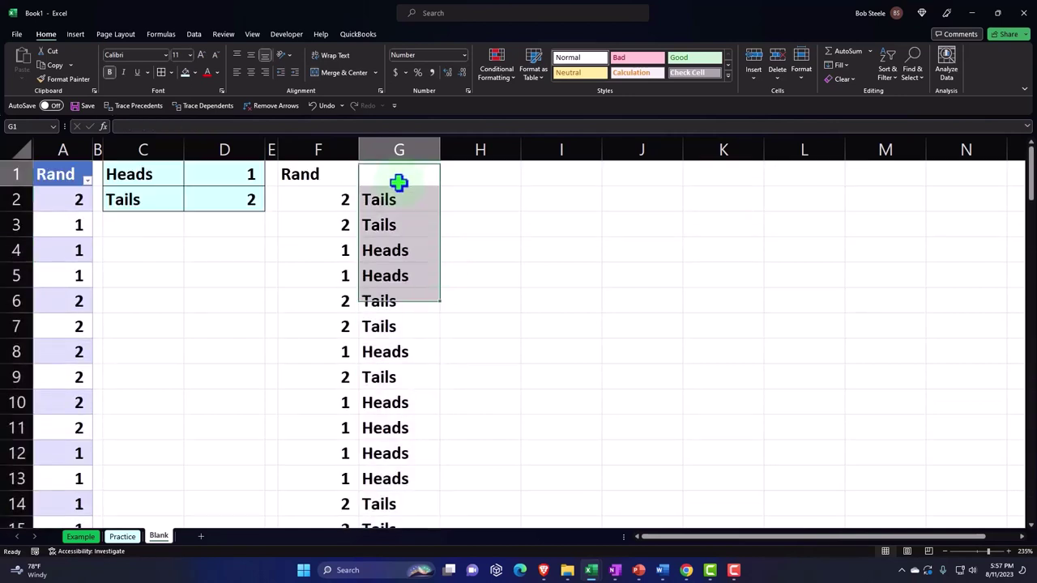
type("Results")
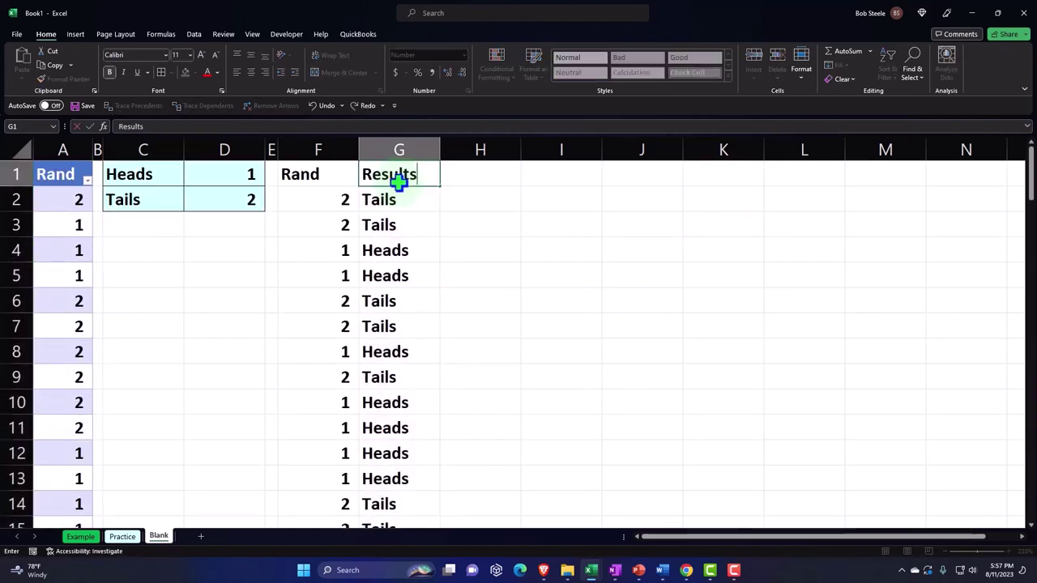
key("Return")
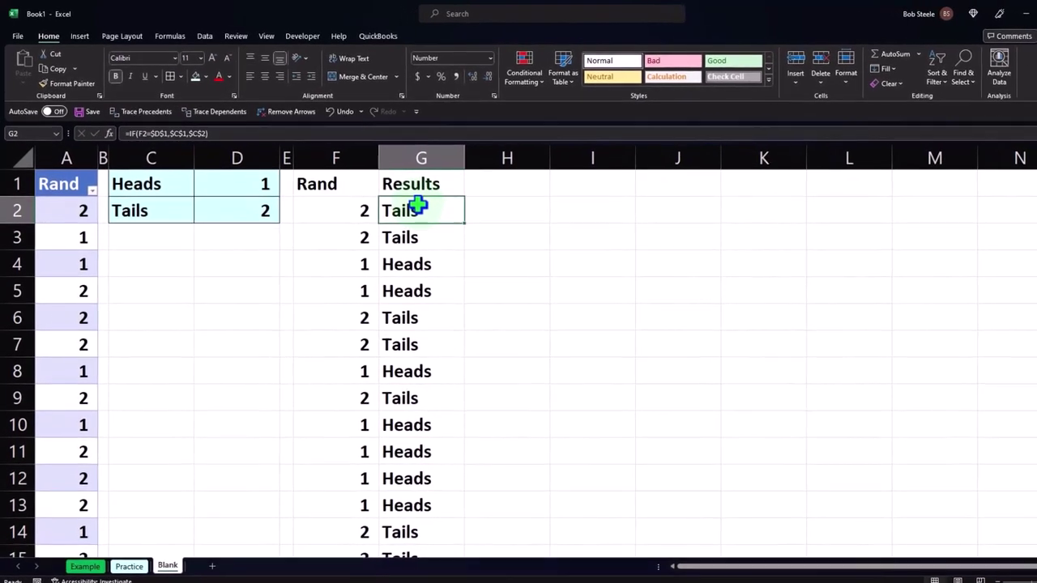
Convert the range F1:G100 into a table with headers
left_click(81, 37)
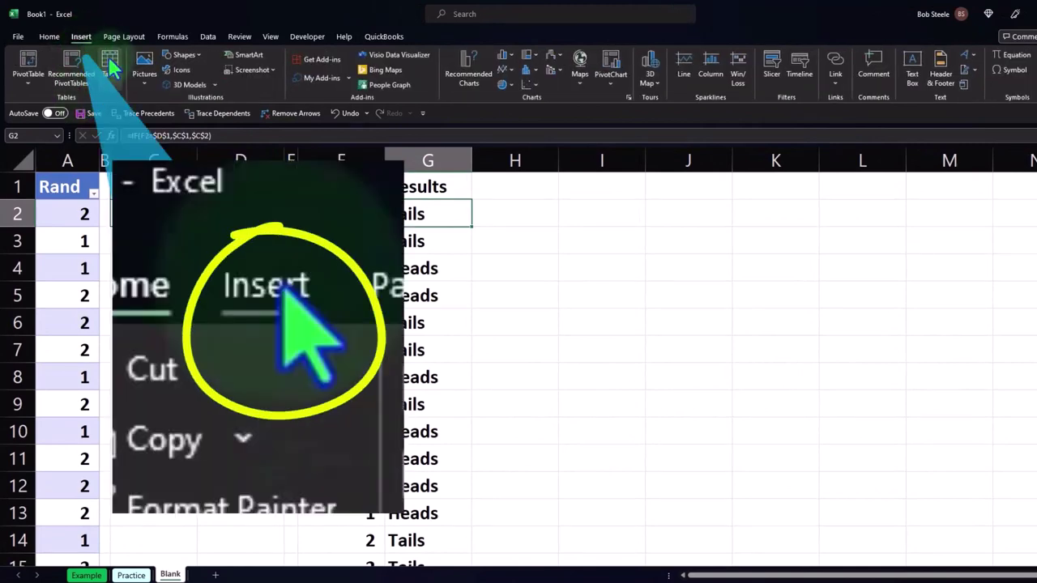
left_click(110, 67)
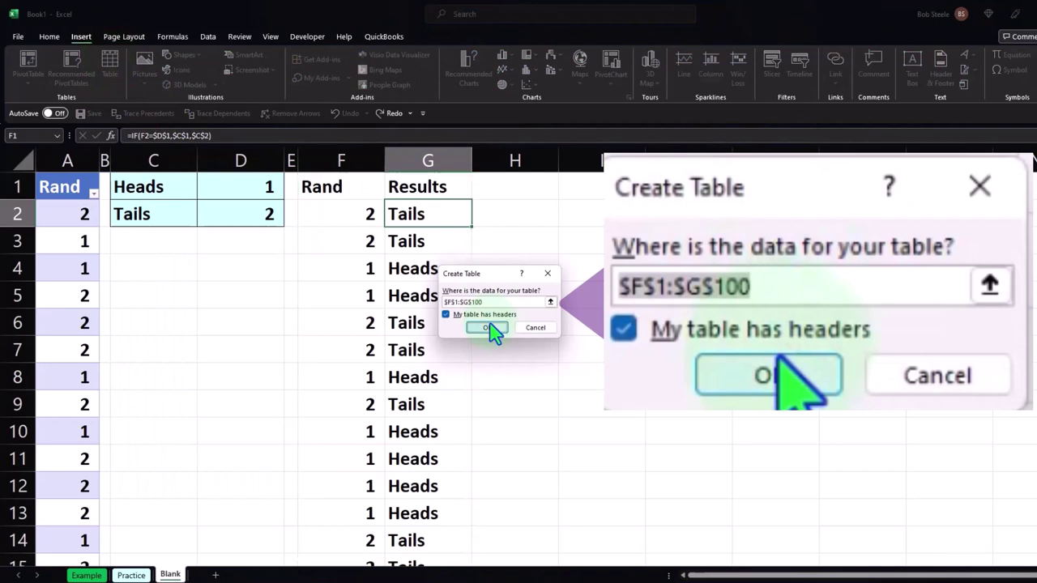
left_click(493, 330)
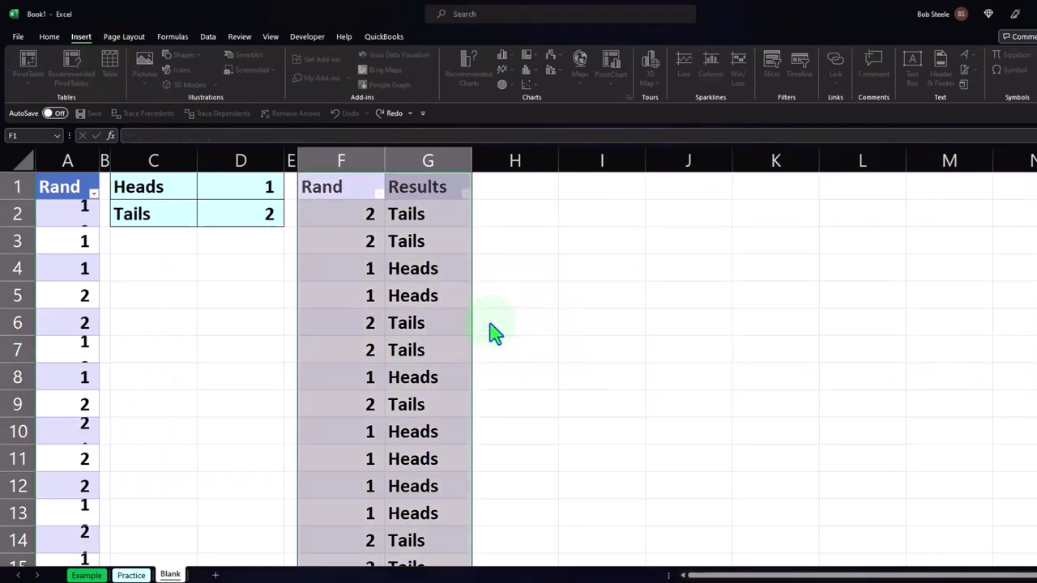
left_click(425, 251)
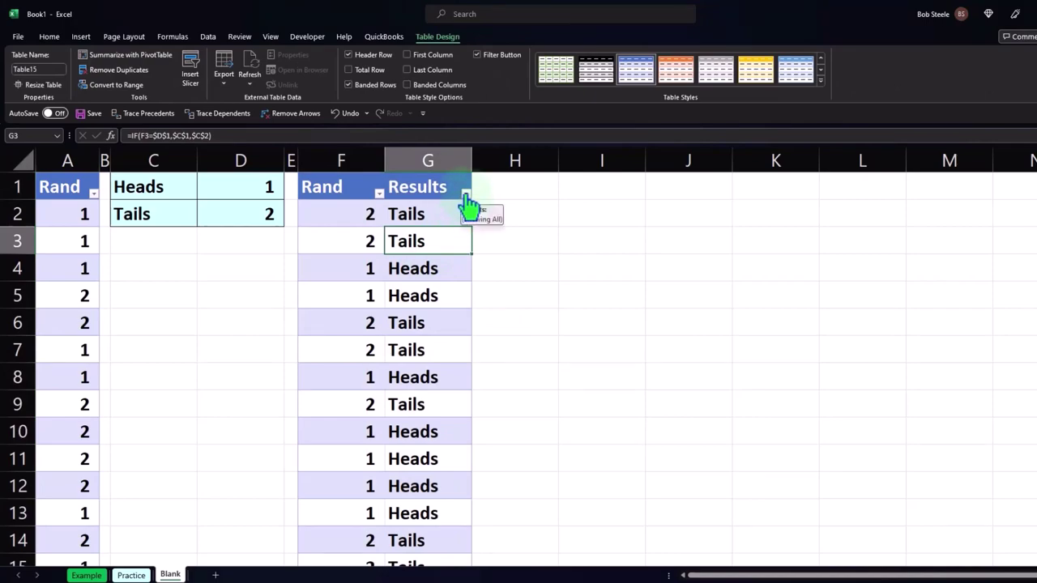
Sort the table's Results column from A to Z and review the grouped Heads and Tails rows
left_click(466, 196)
left_click(446, 207)
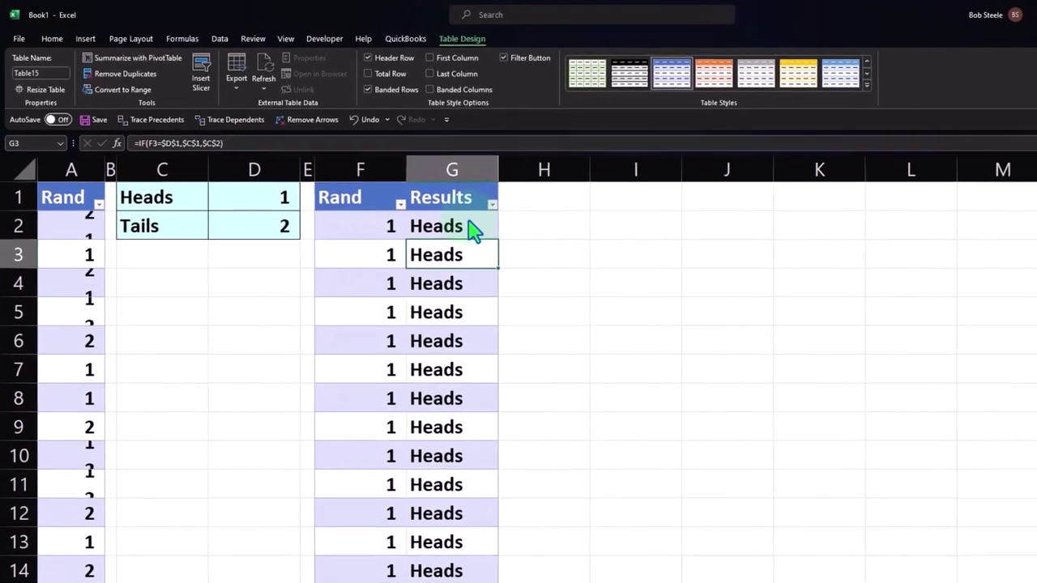
scroll(484, 267, "down", 17)
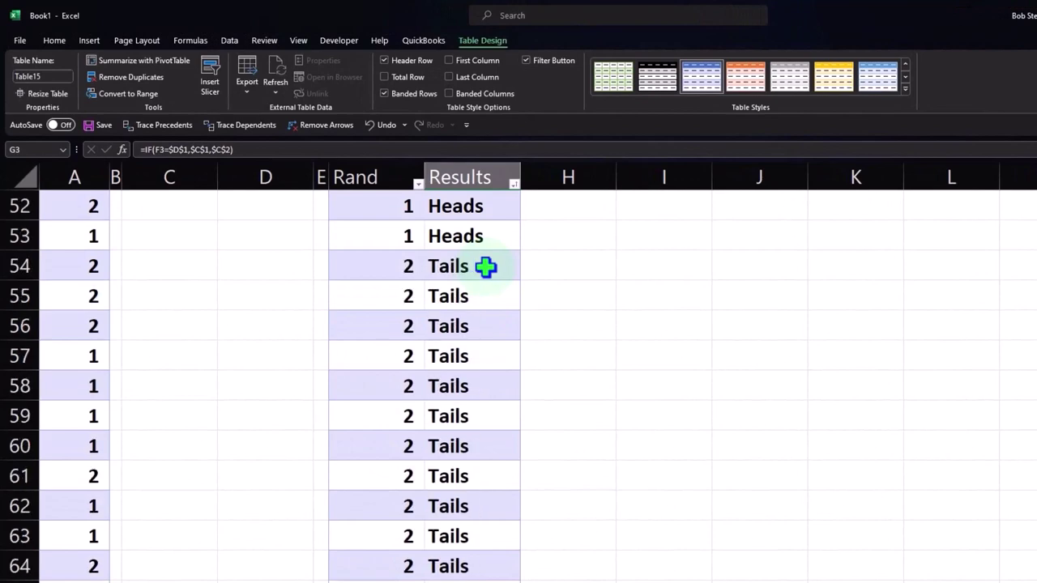
scroll(485, 266, "down", 14)
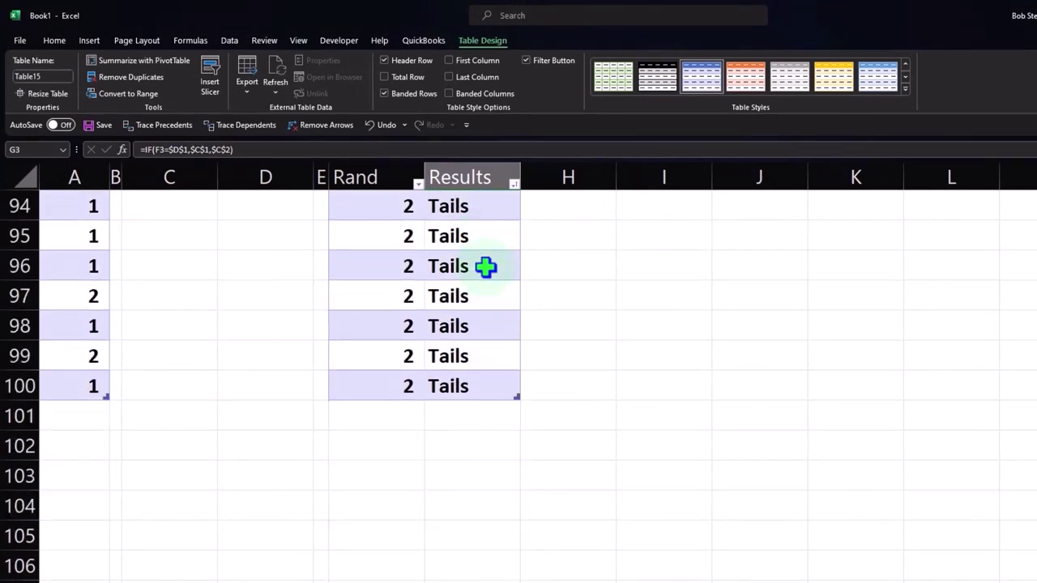
scroll(484, 266, "up", 20)
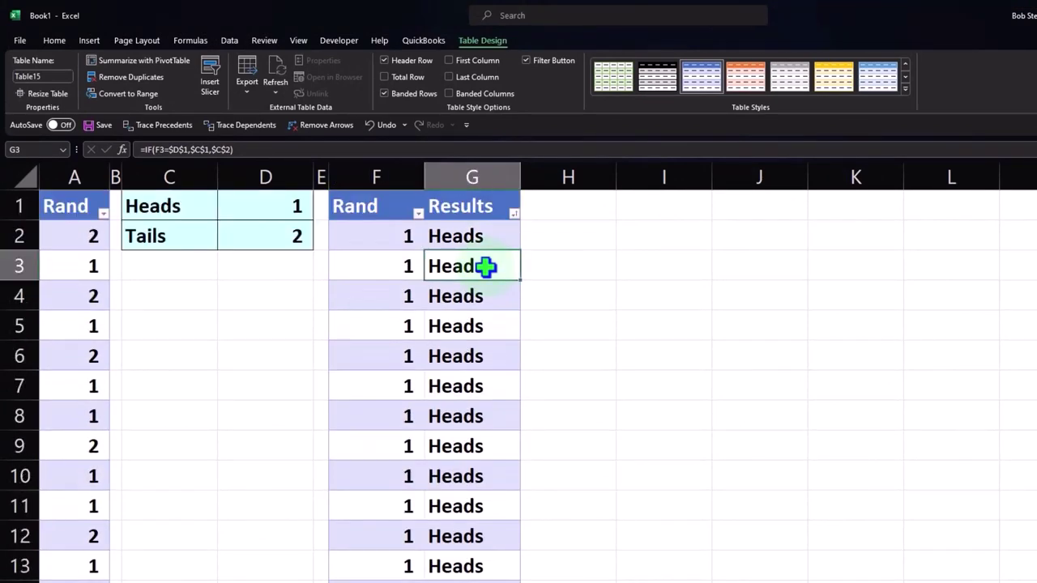
Narrow column H to a thin spacer column beside the Results table
key("ctrl+z")
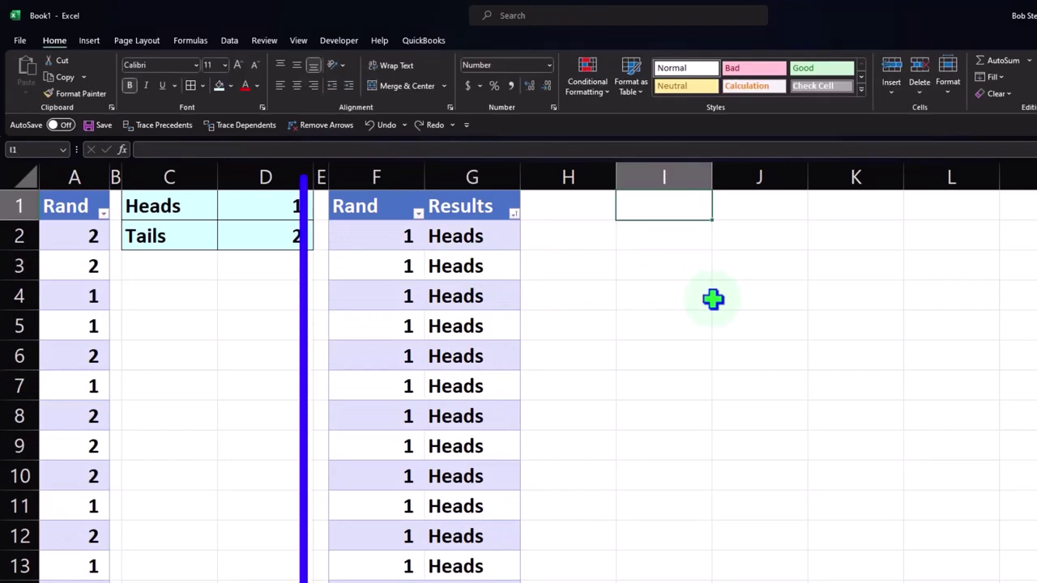
left_click(501, 307)
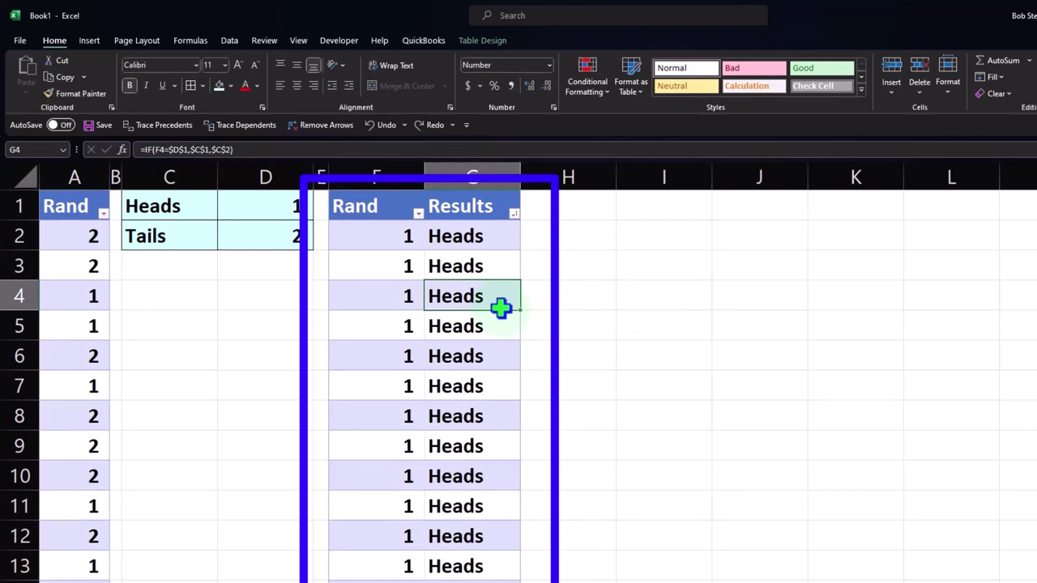
left_click_drag(616, 180, 507, 188)
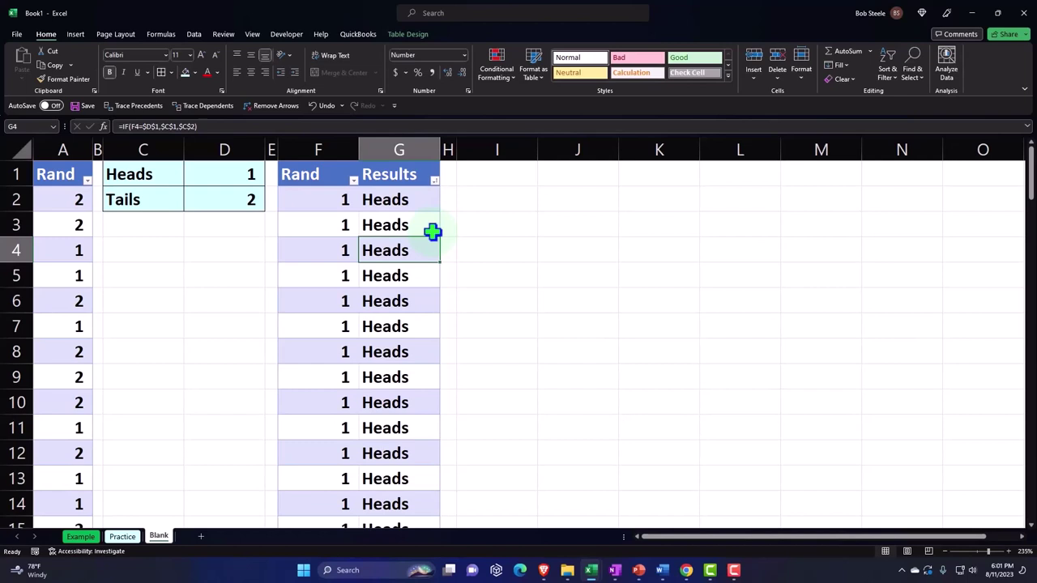
Enter the labels Heads in I1 and Tails in I2
left_click(511, 179)
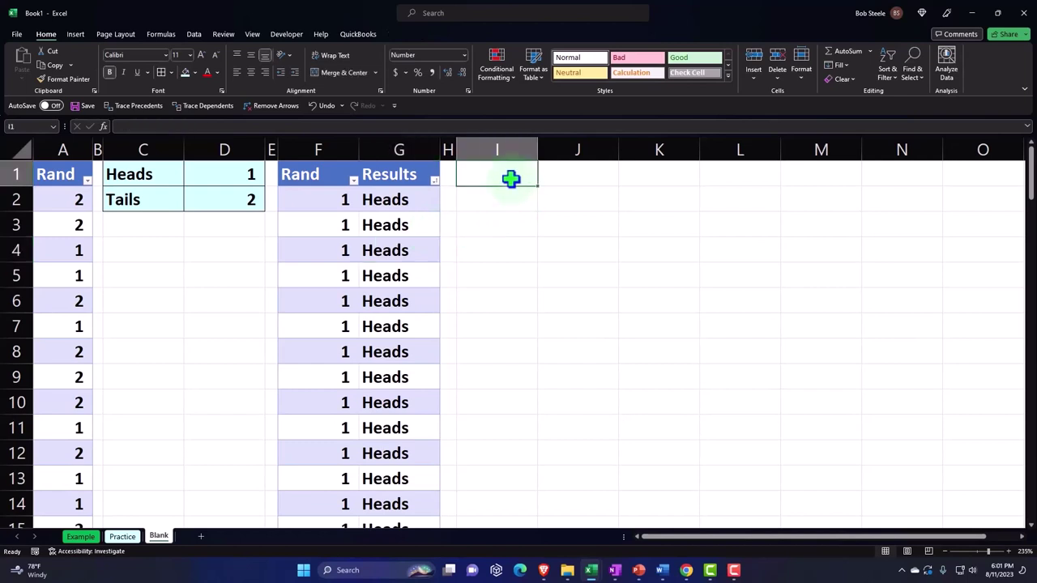
type("Heads")
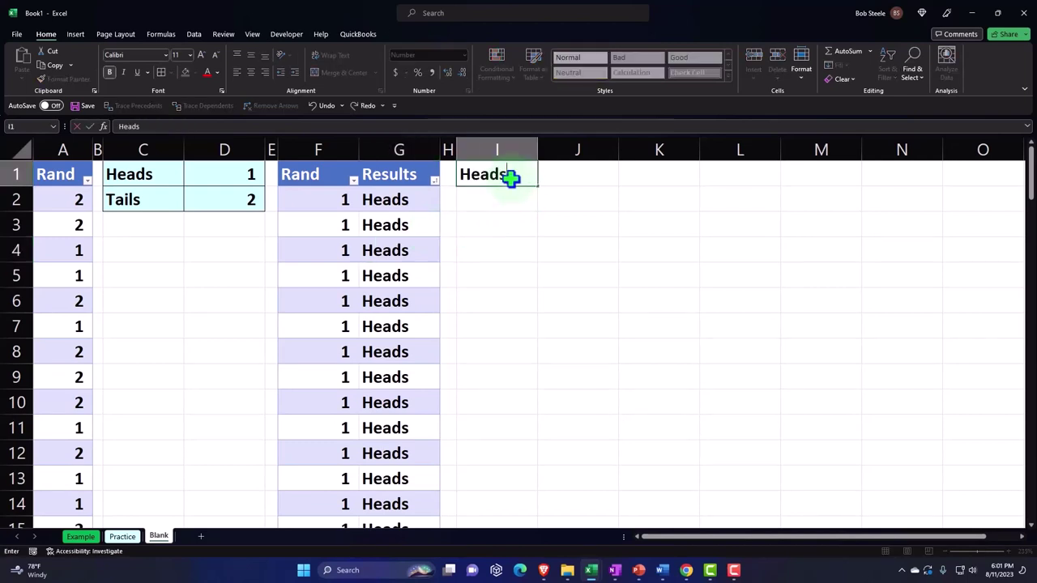
key("Return")
type("Tail")
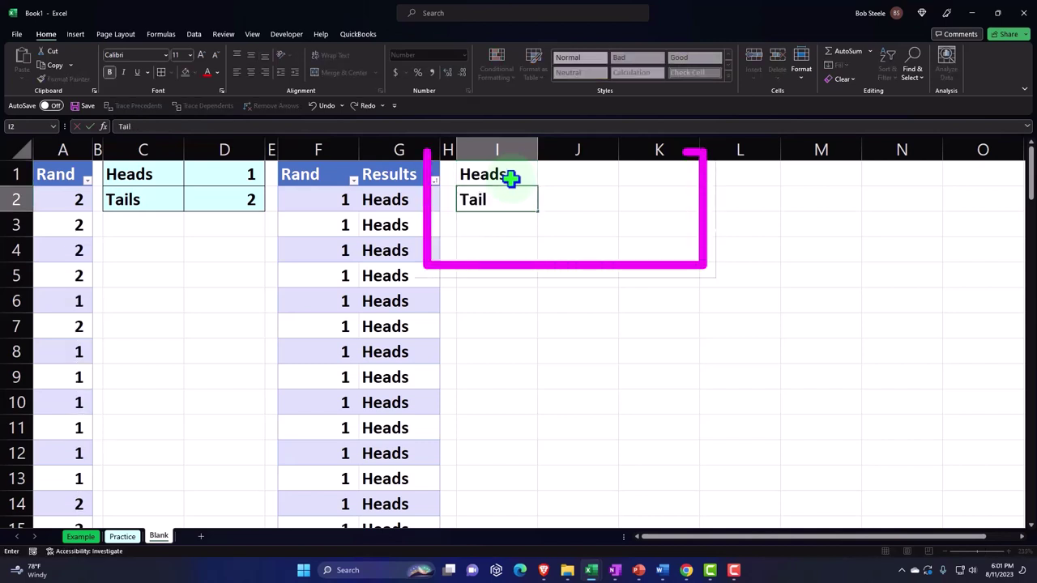
key("Tab")
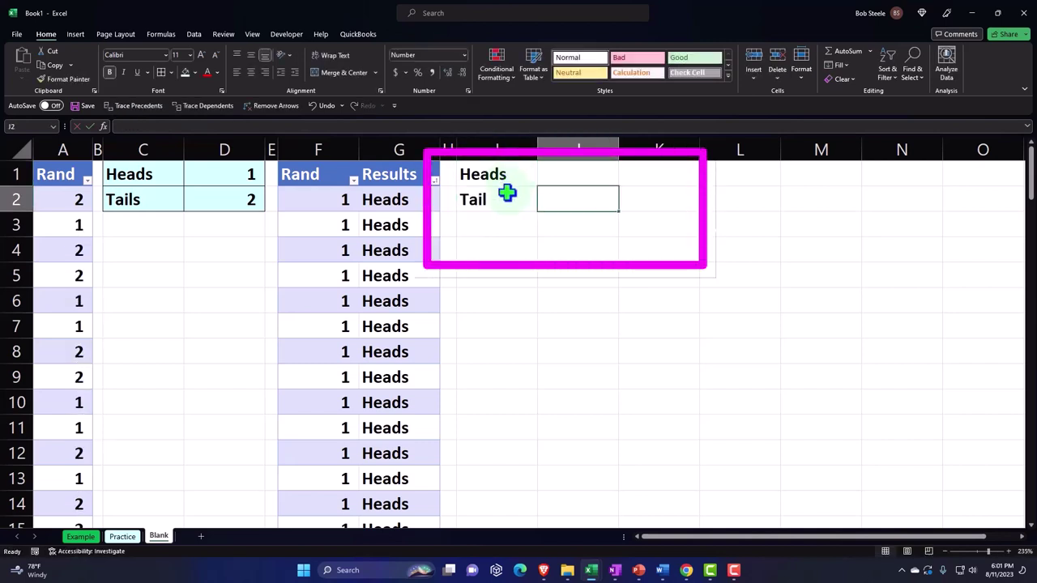
double_click(507, 194)
type("s")
key("Return")
Enter =COUNTIF(Table15[Results],I1) in J1 to count the Heads results
key("Right")
key("Up")
key("Up")
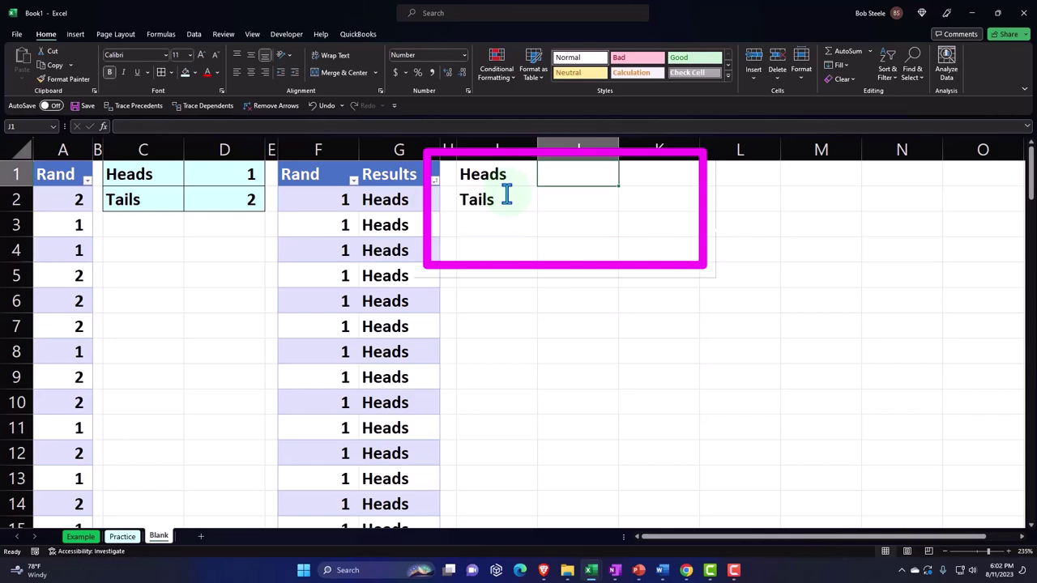
type("=")
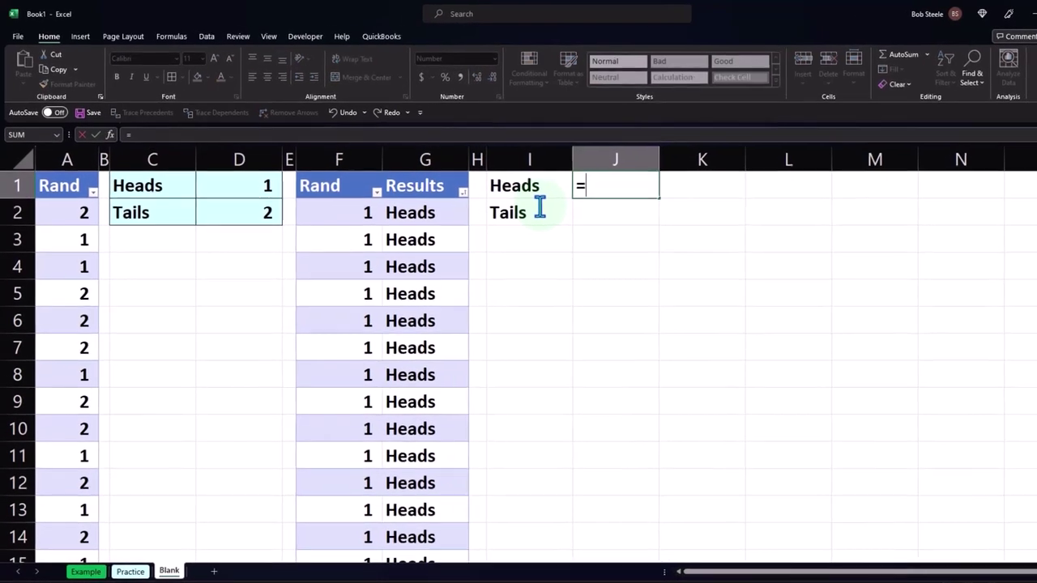
type("counti")
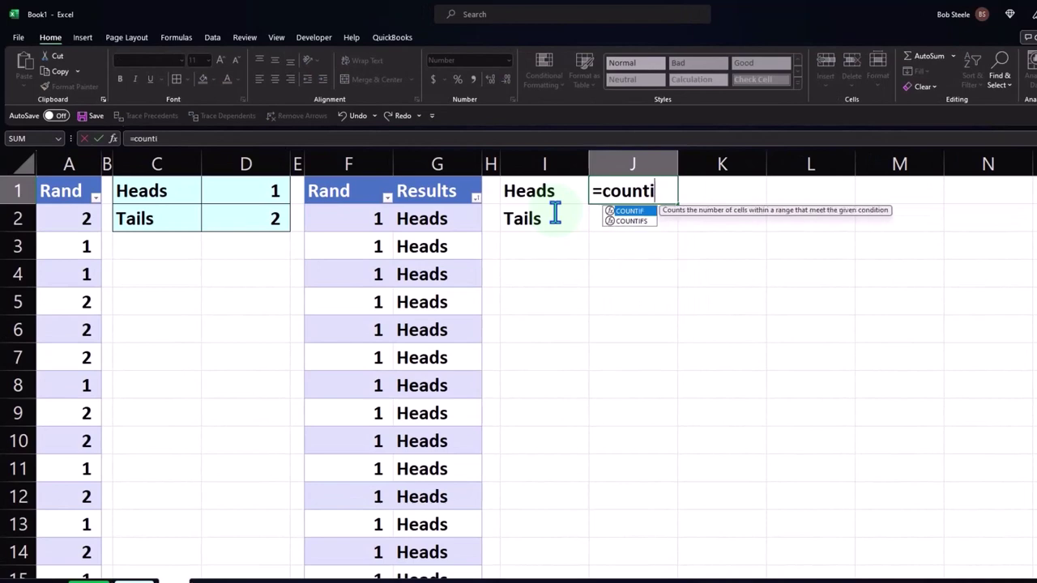
type("f(")
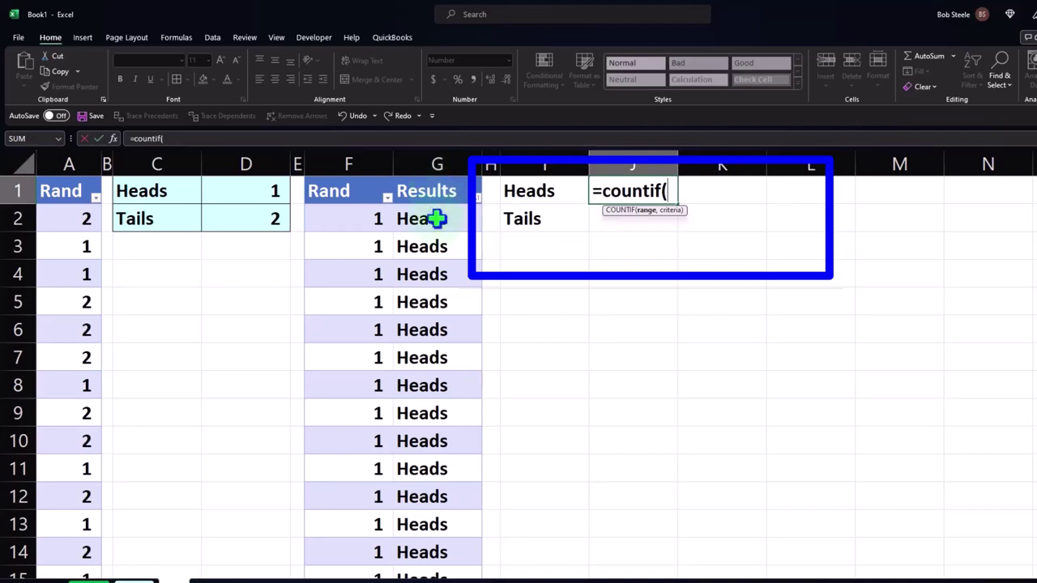
left_click(437, 168)
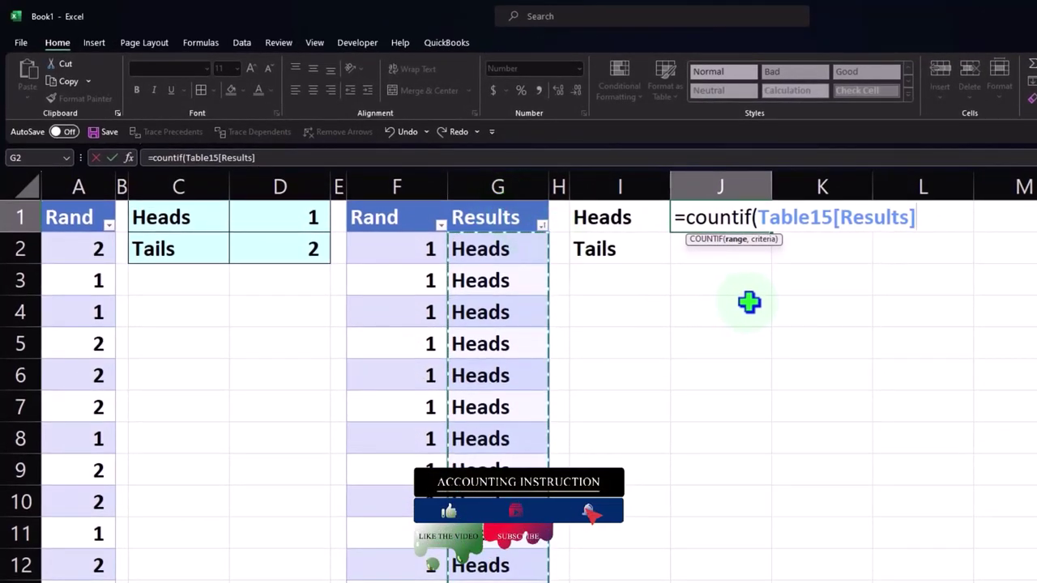
type(",")
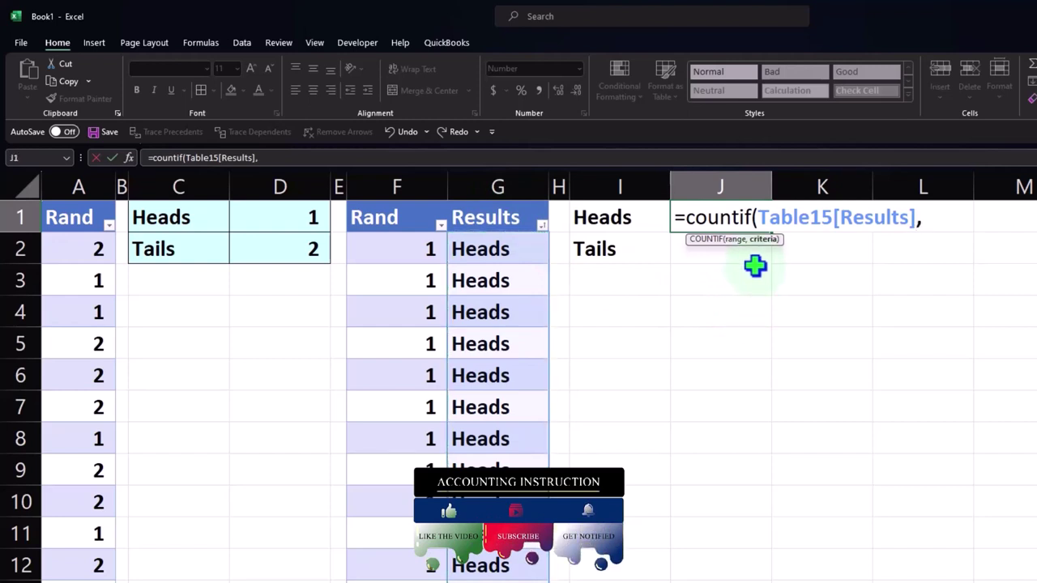
left_click(613, 221)
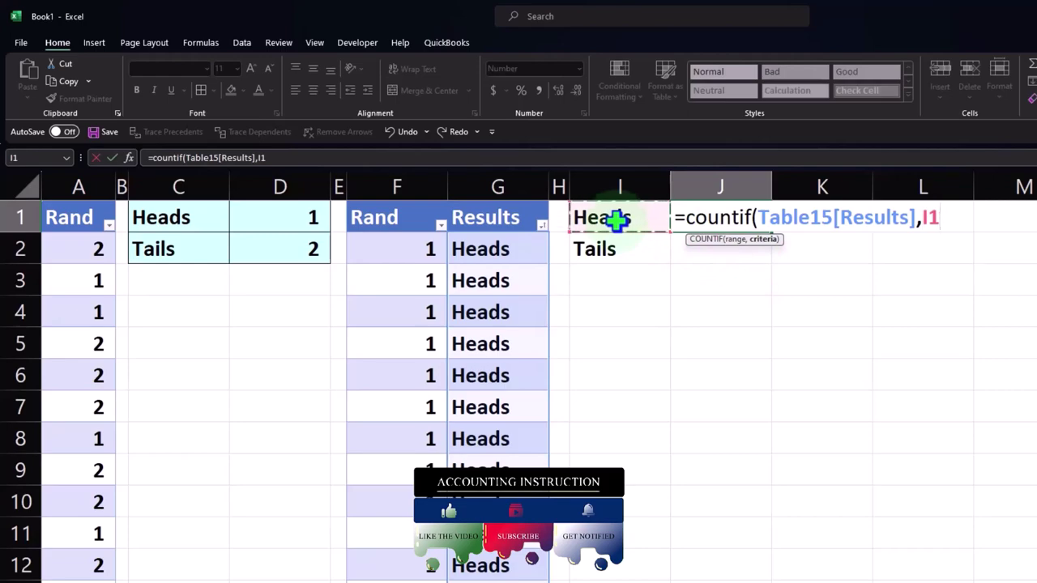
type(")")
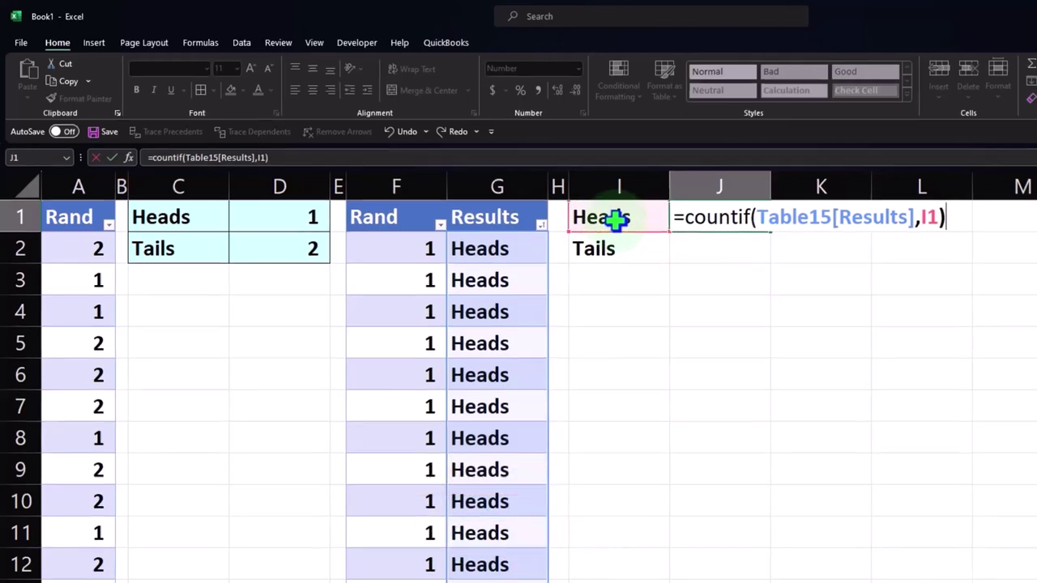
key("Return")
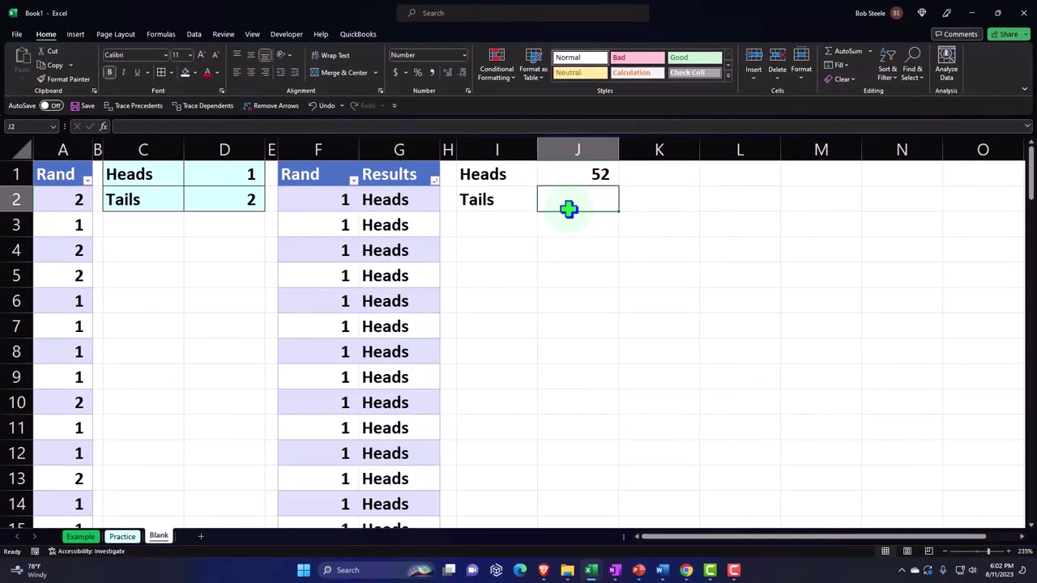
Try calculating the Tails count in J2 with =100-J1, and clear the cell
type("=100-")
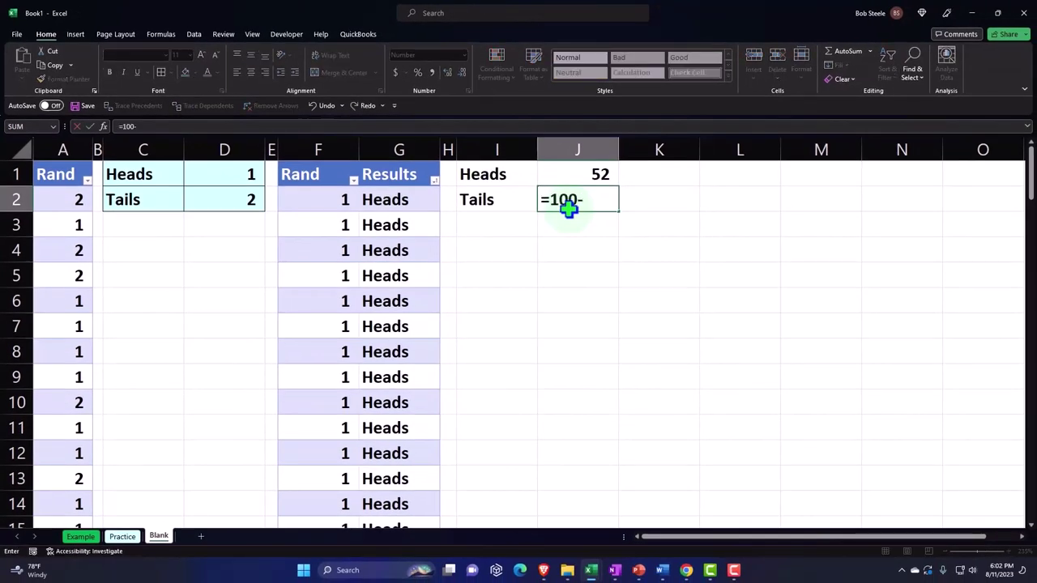
type("J1")
key("Return")
left_click(567, 209)
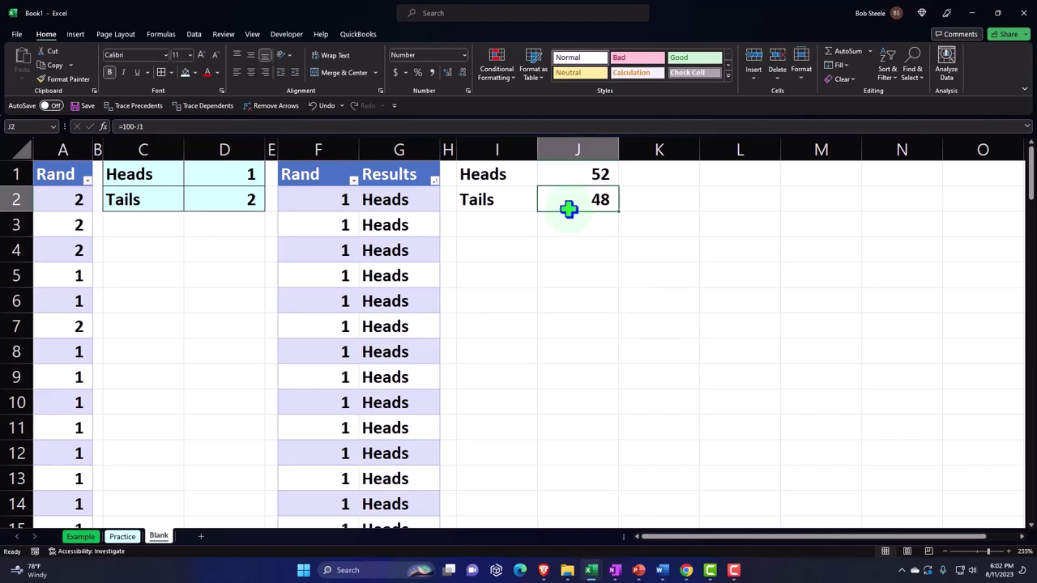
key("Delete")
Enter =COUNTIF(Table15[Results],I2) in J2 to count the Tails results
type("=counti")
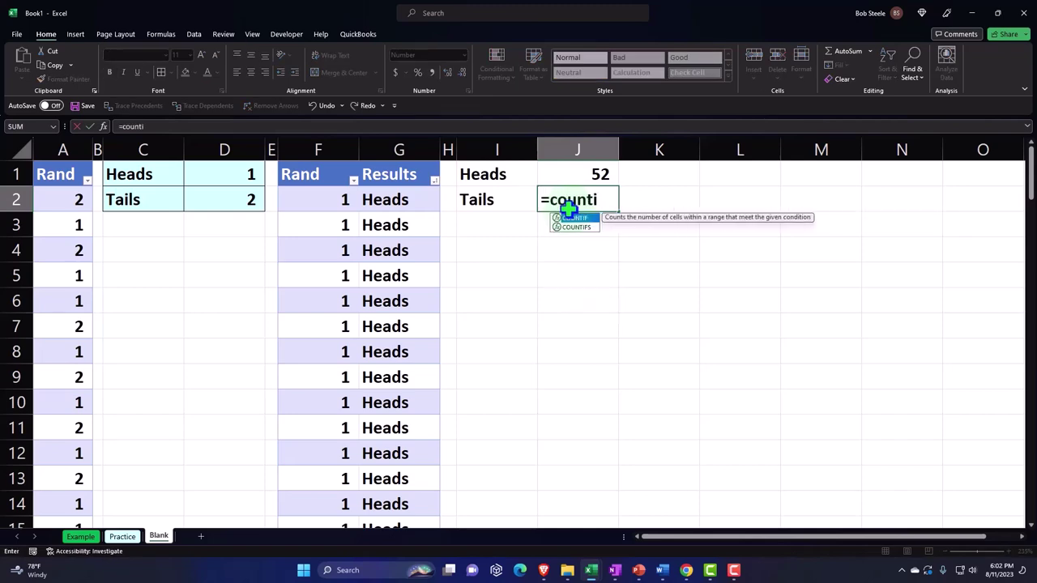
type("f(")
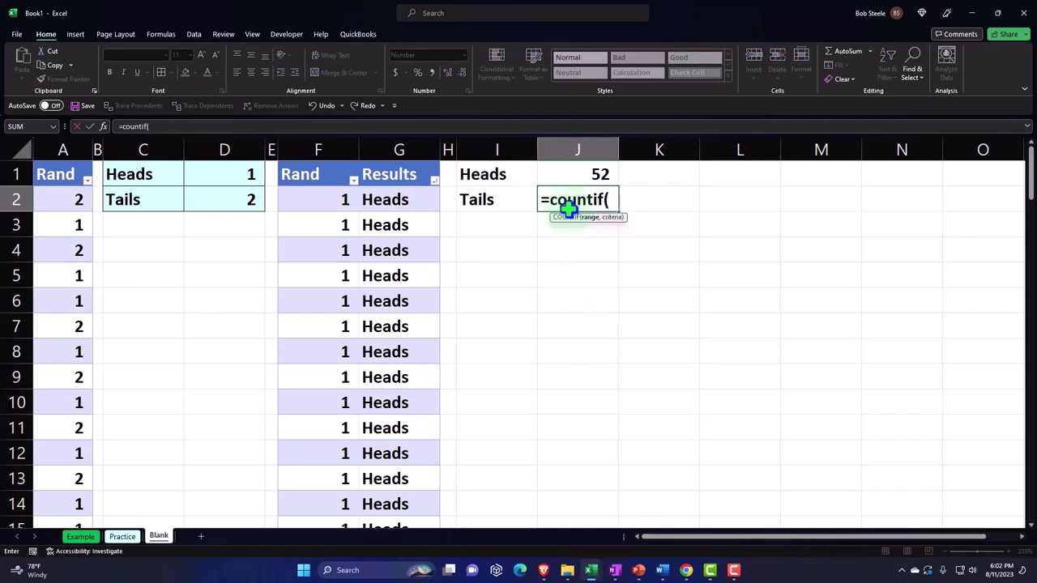
left_click(410, 164)
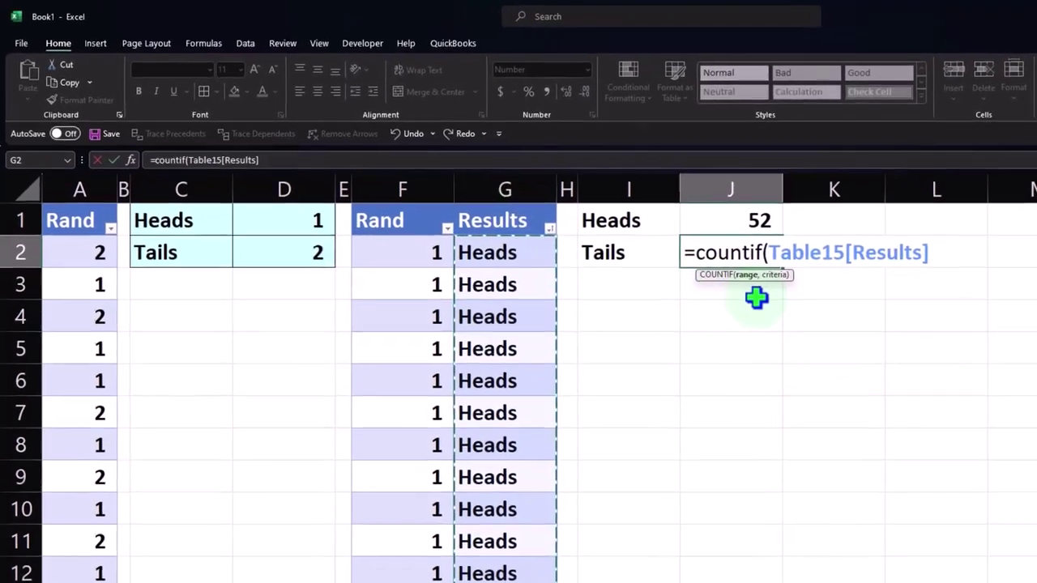
type(",")
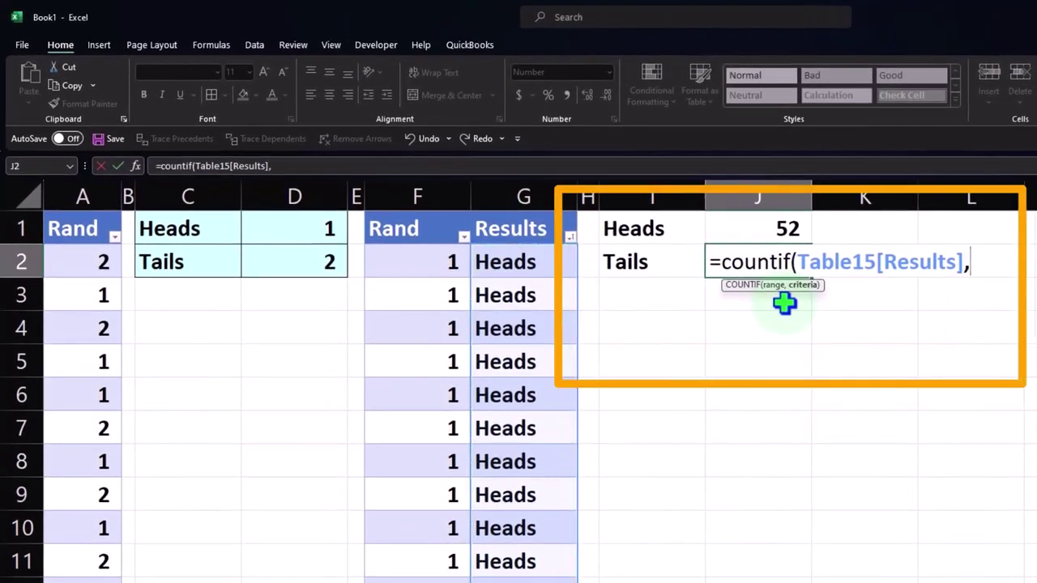
left_click(668, 263)
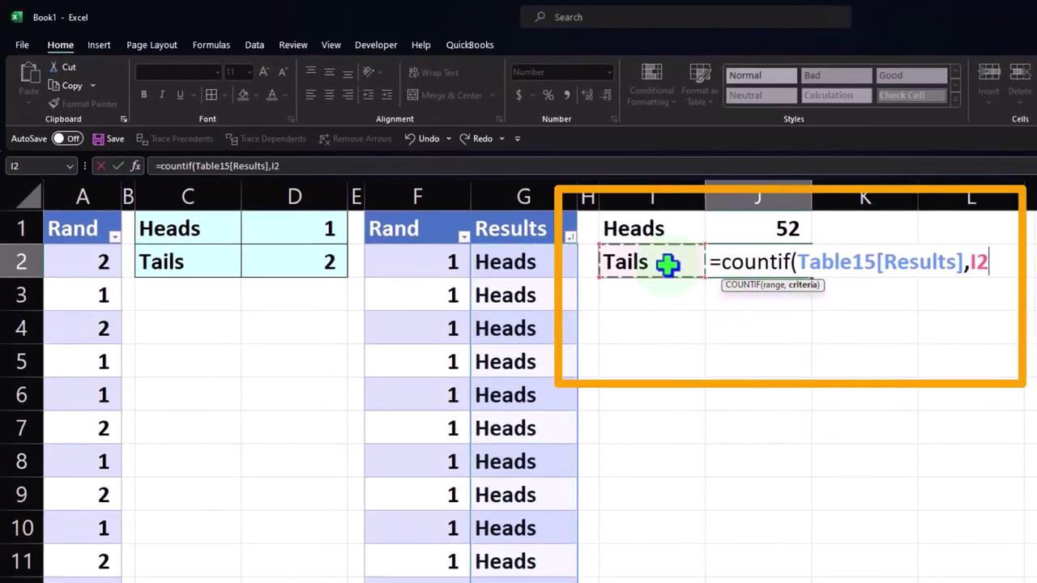
type(")")
key("Return")
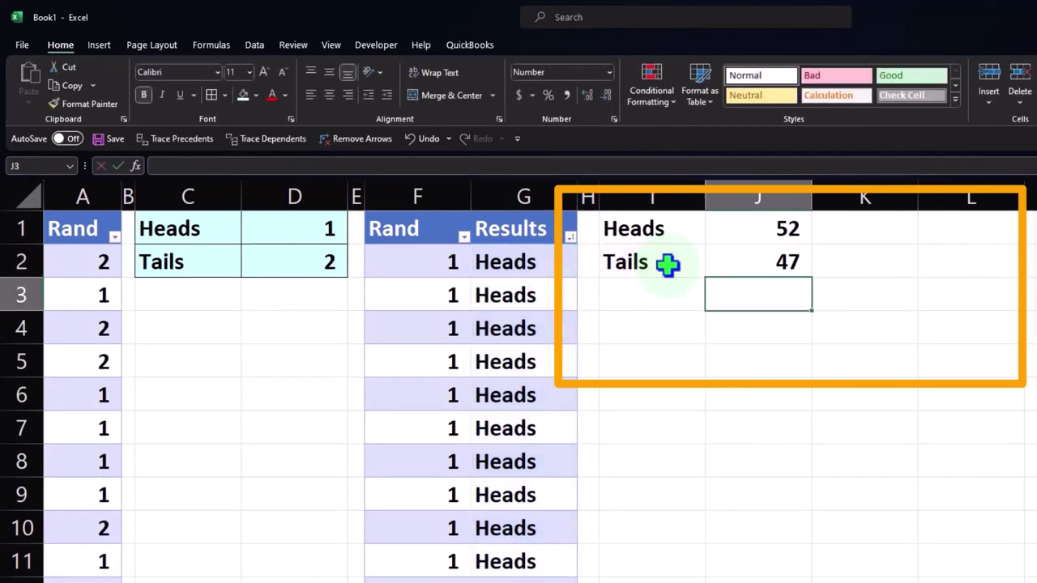
Label I3 as Total and enter =SUM(J1:J2) in J3 to add the two counts
key("Left")
type("Total")
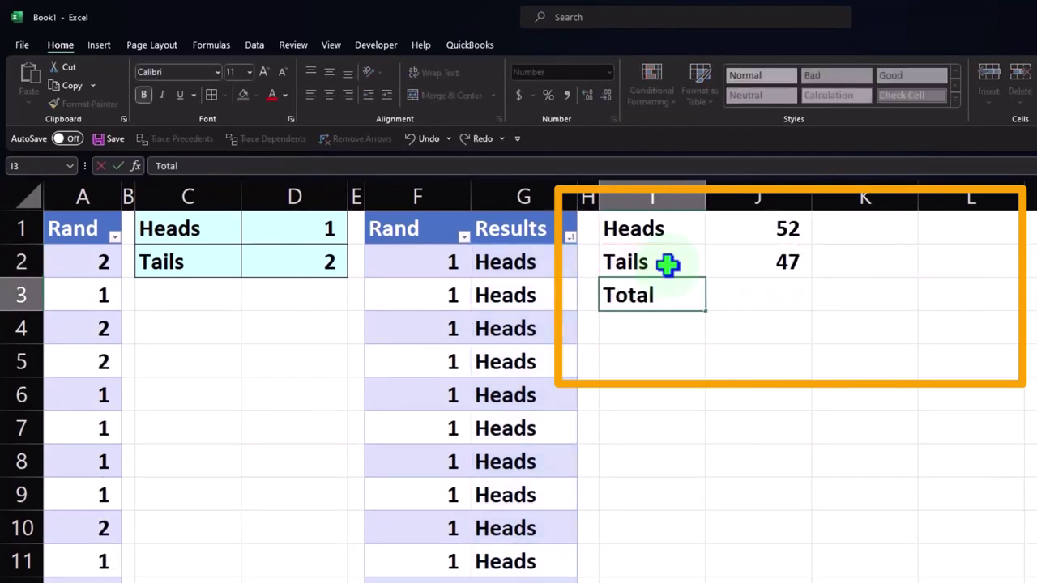
key("Tab")
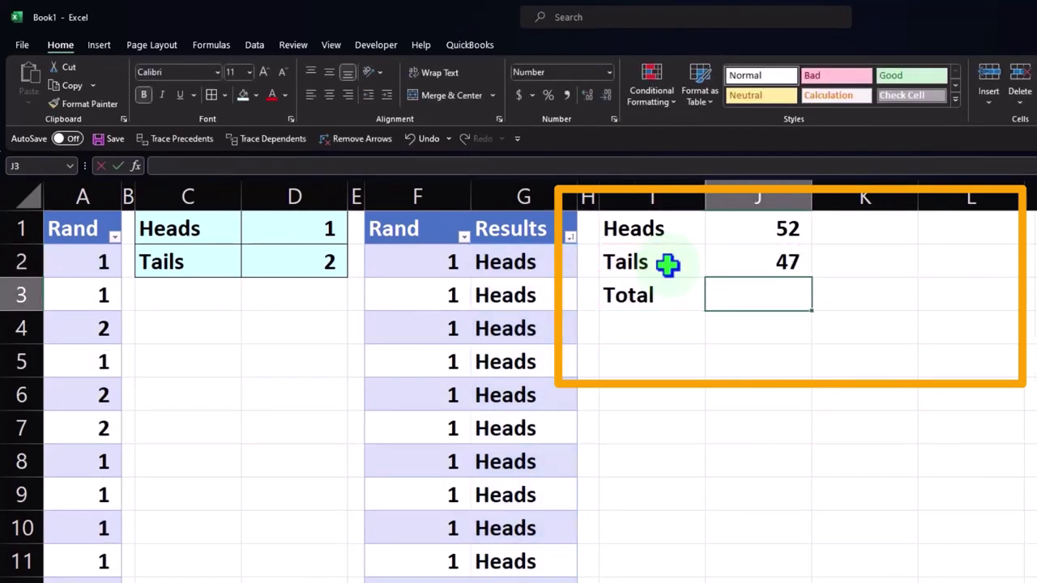
type("=sum(")
key("Up")
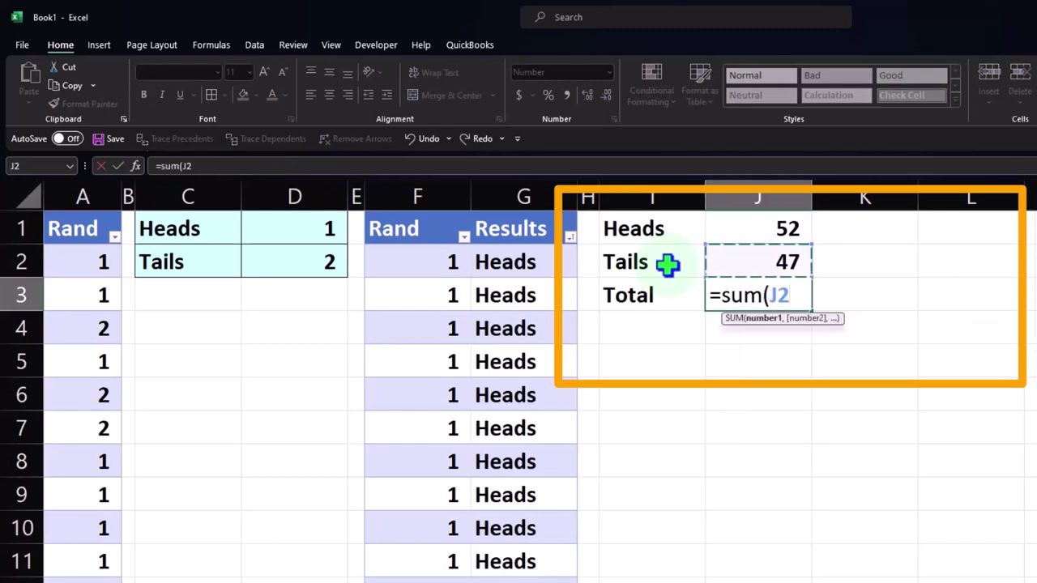
key("shift+Up")
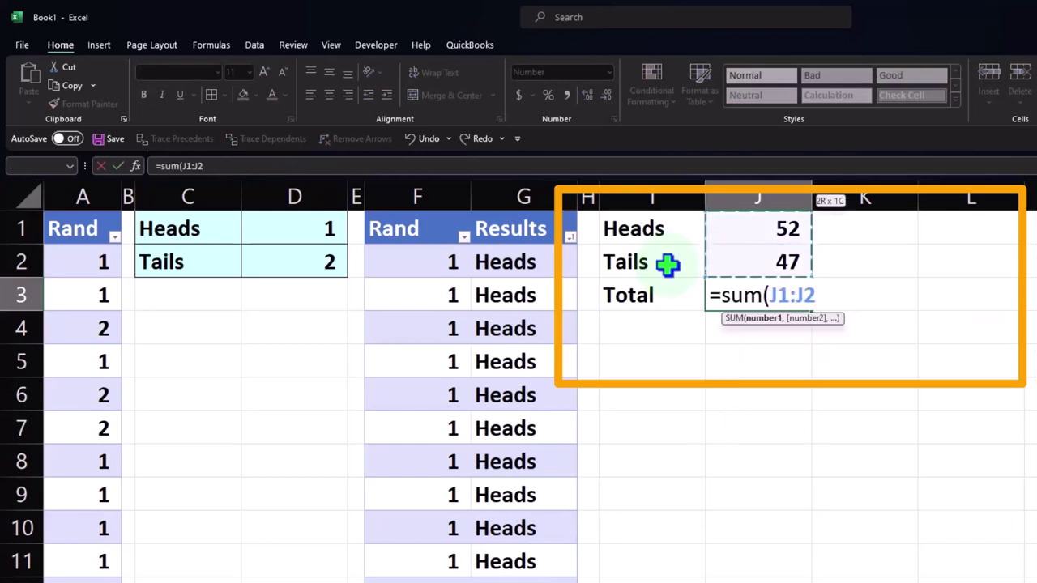
key("Return")
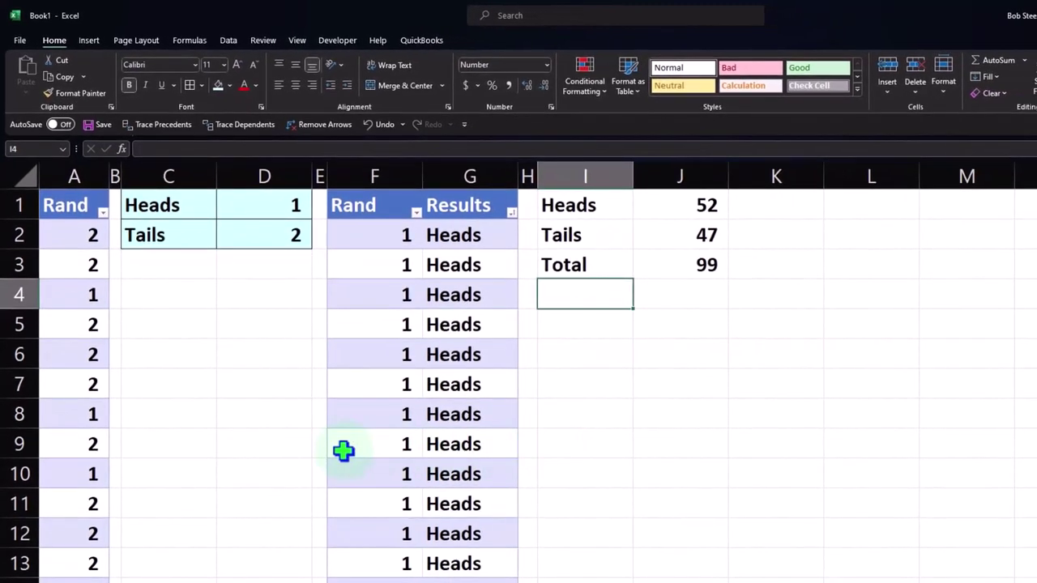
Check where the Results table ends, and review the count and total formulas in J1 through J3
scroll(340, 445, "down", 18)
scroll(332, 446, "down", 16)
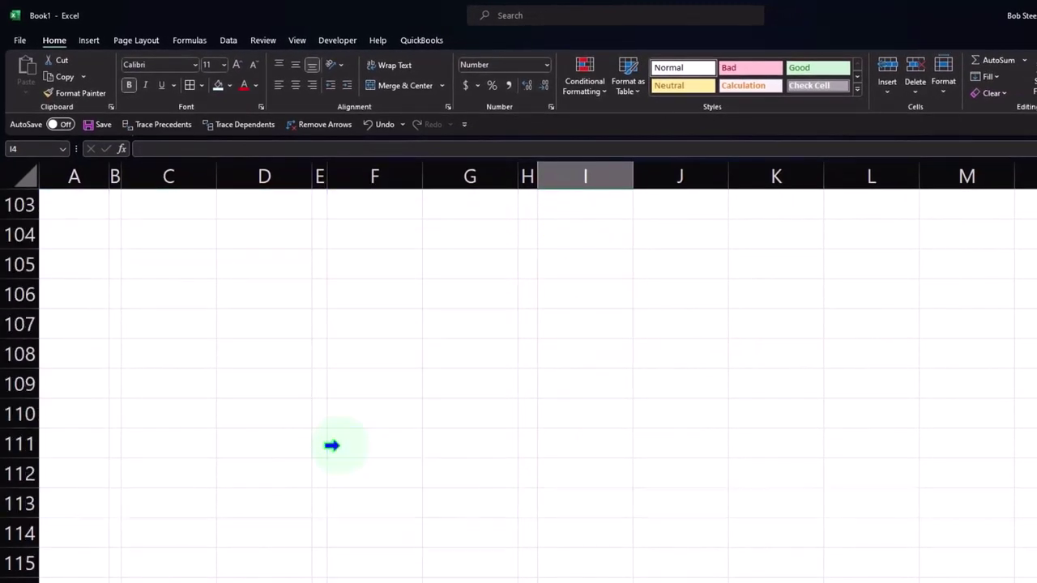
scroll(332, 445, "up", 1)
scroll(349, 386, "up", 16)
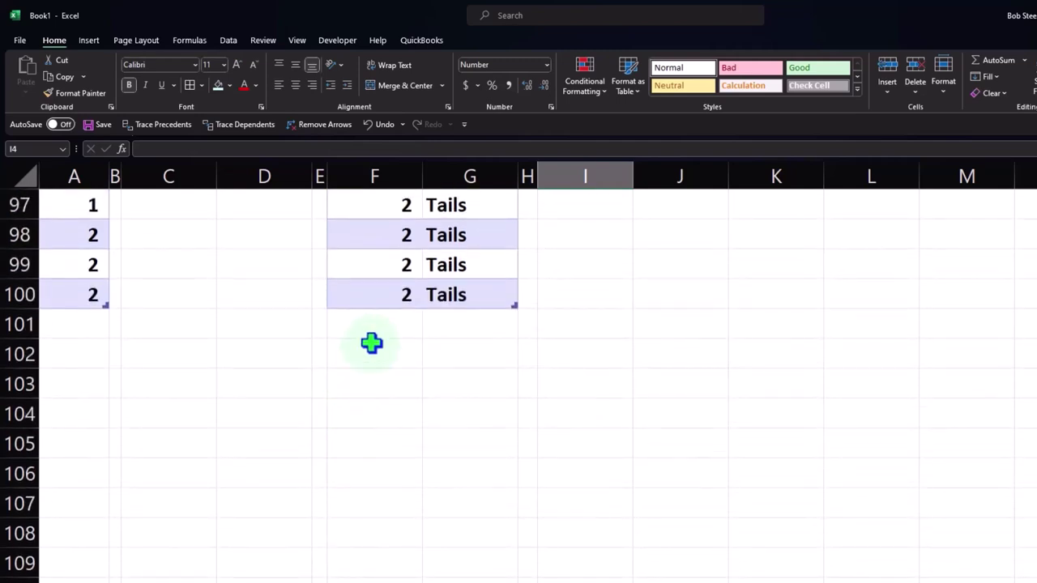
scroll(376, 360, "up", 17)
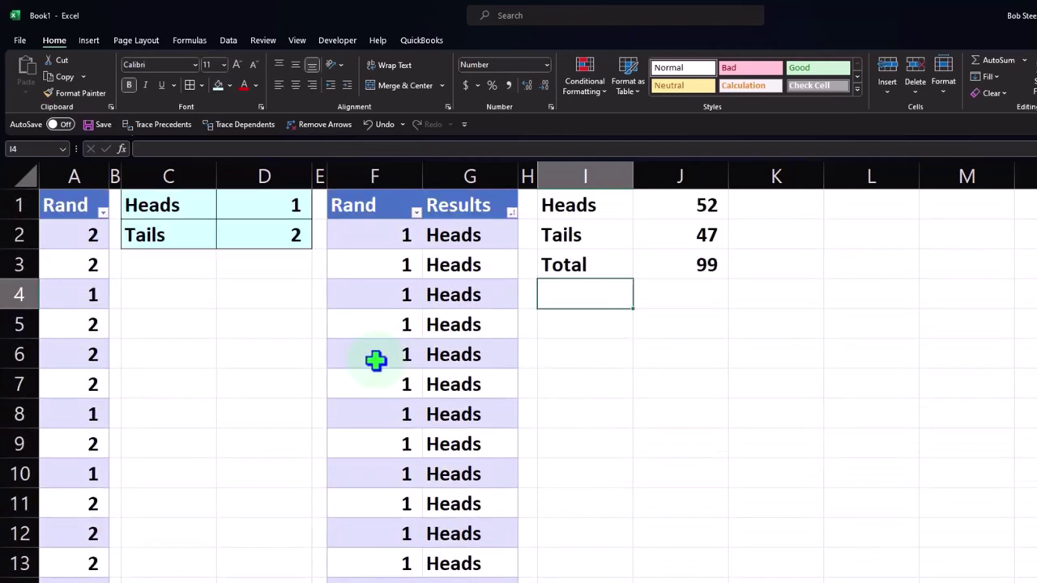
left_click(679, 204)
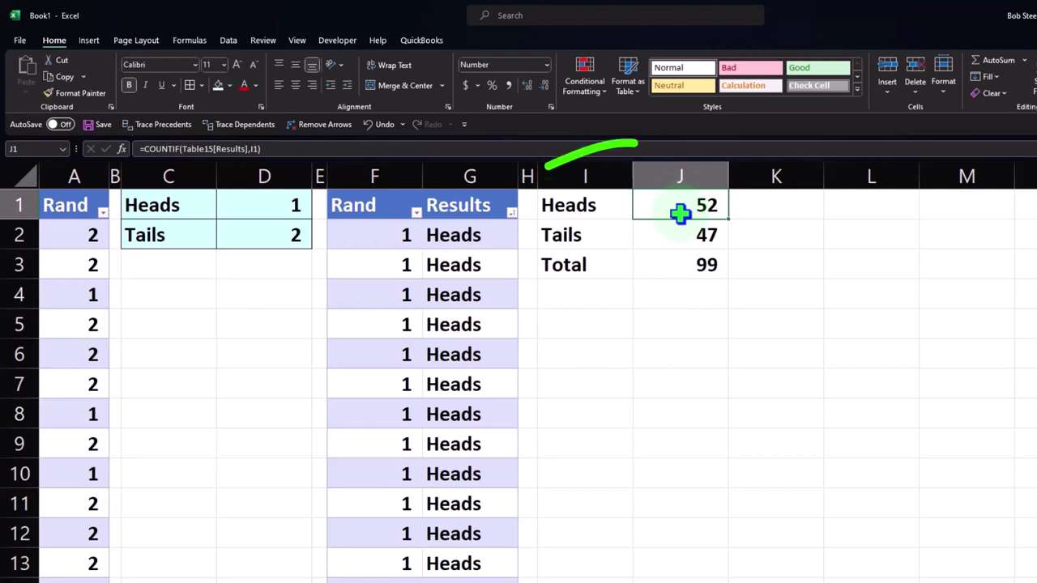
key("Down")
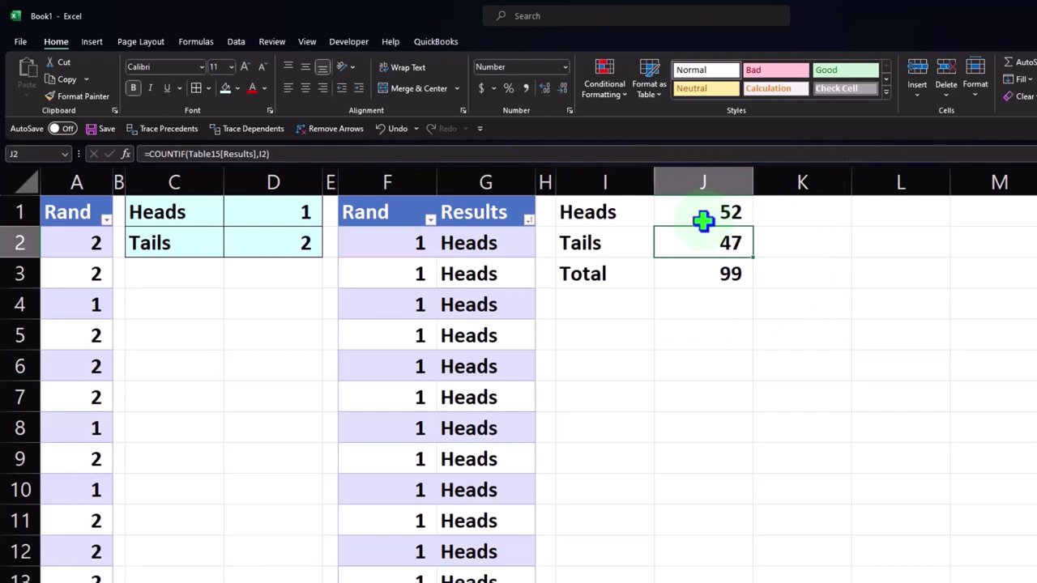
key("Up")
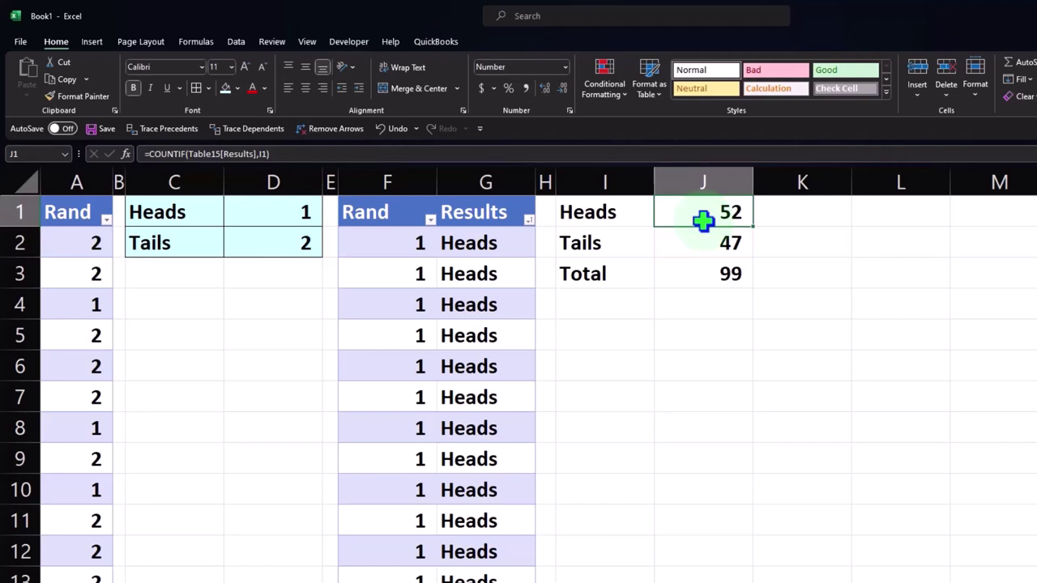
key("Down")
key("Down")
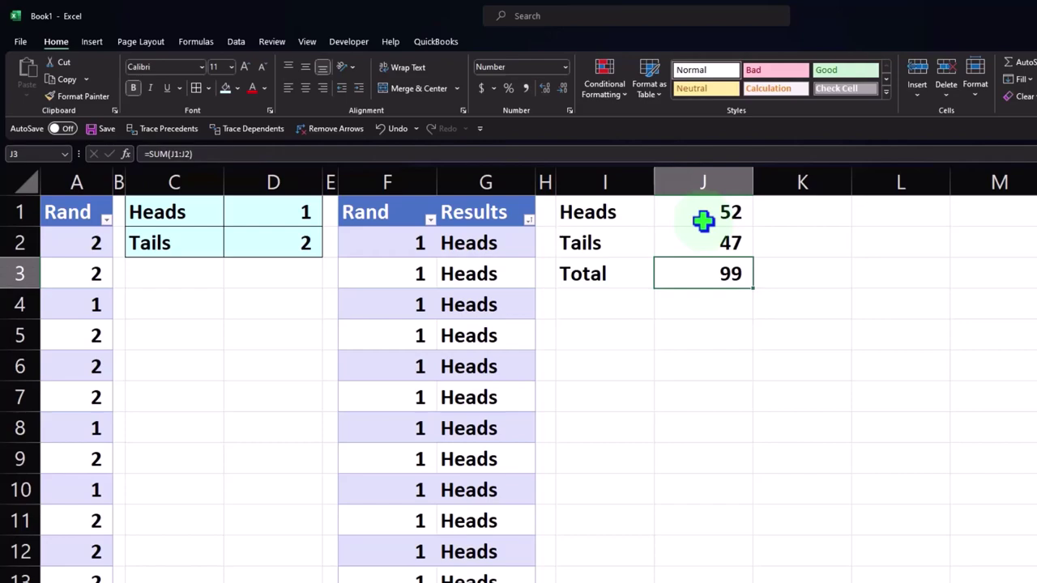
Underline the Tails count in J2 above the total
key("Up")
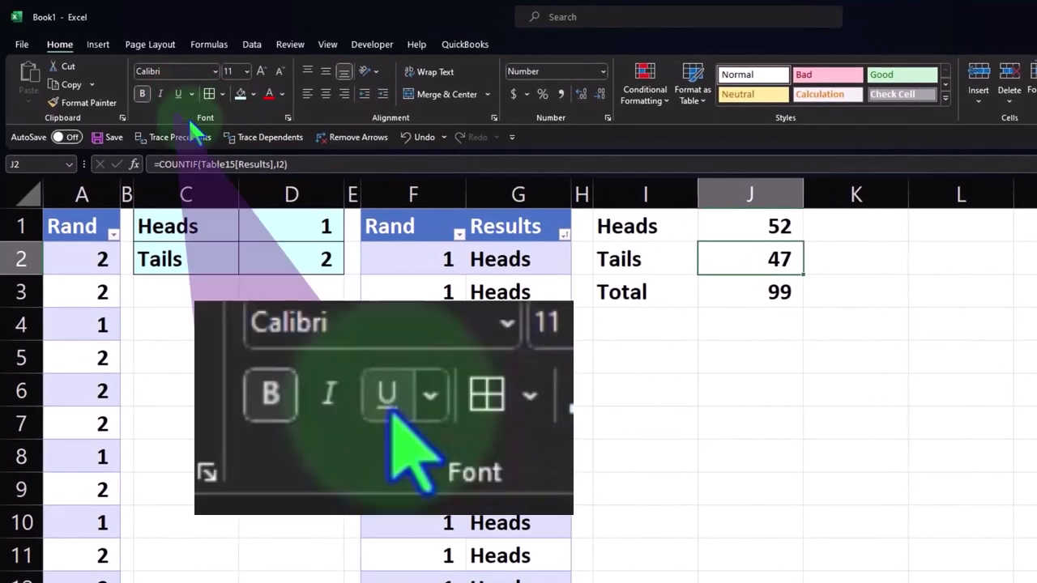
left_click(178, 97)
Enter =J1/J3 in K1 to calculate the Heads share of the total flips
left_click(849, 233)
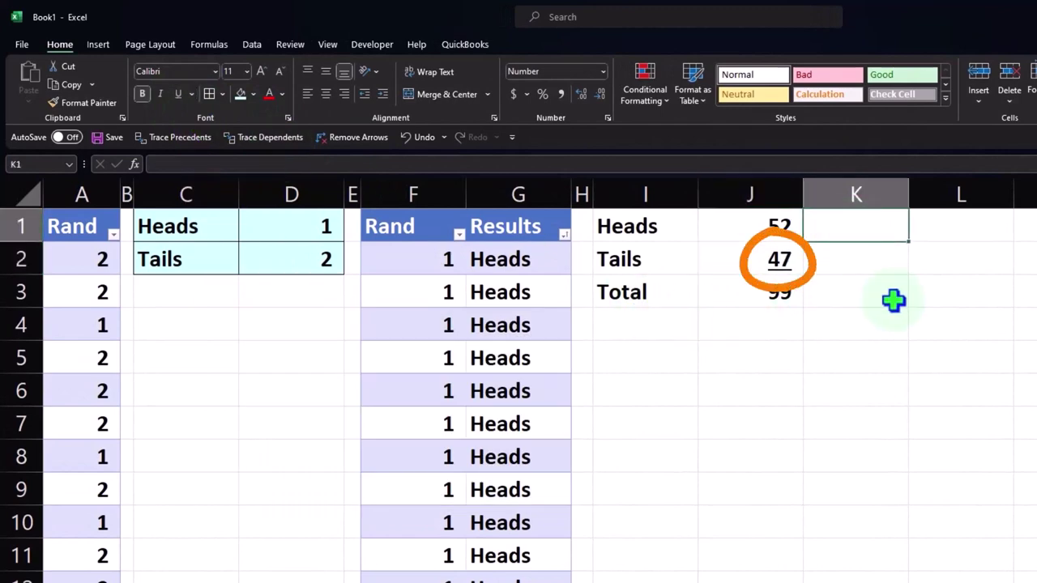
type("=")
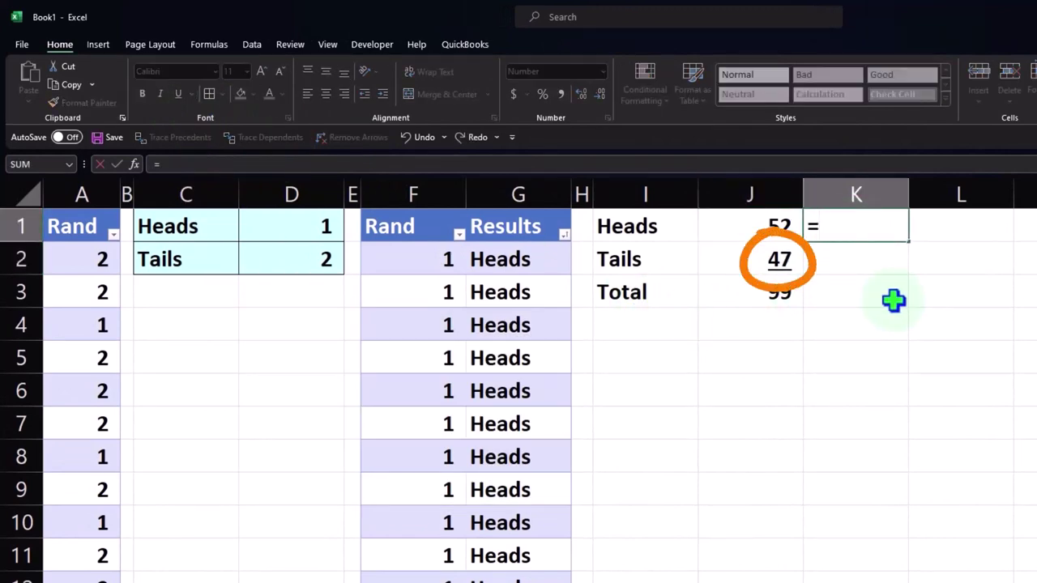
key("Left")
type("/")
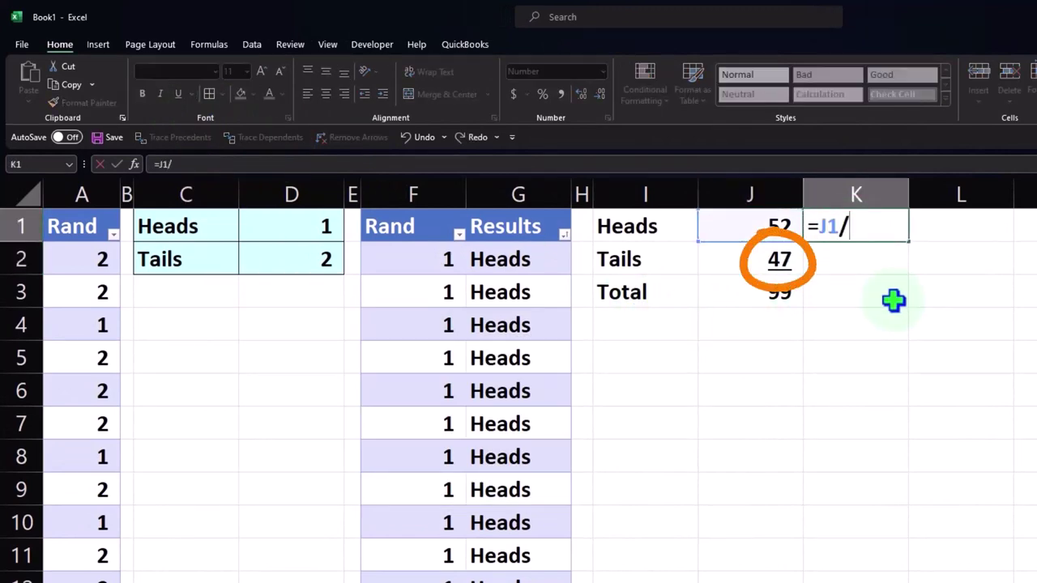
key("Down")
key("Down")
key("Left")
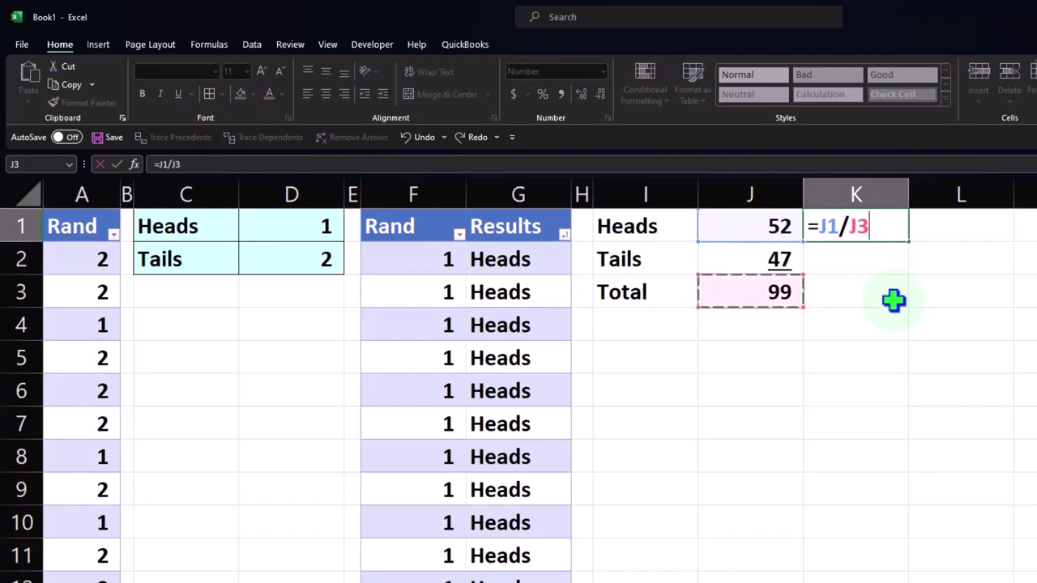
key("Return")
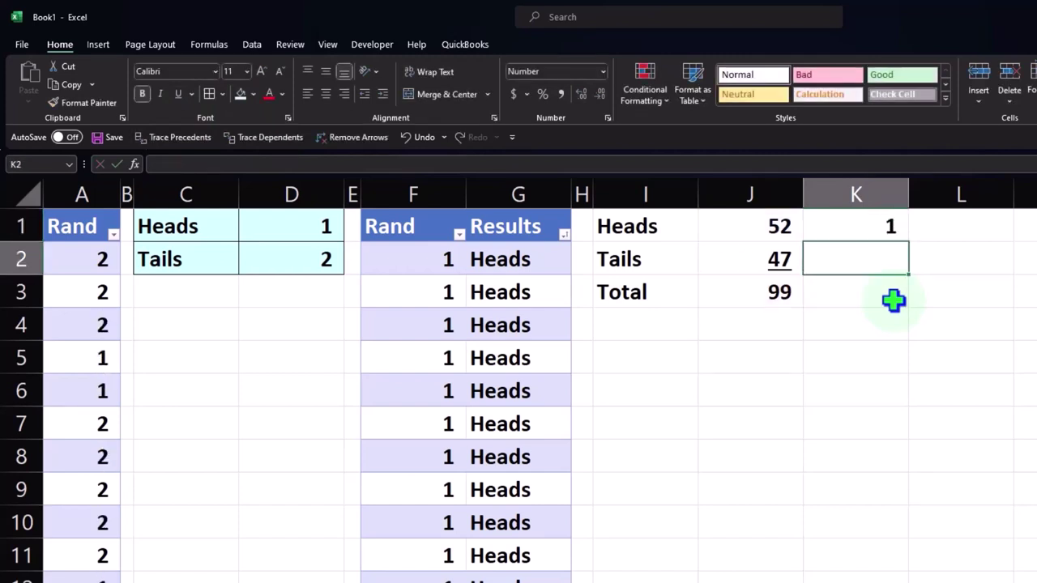
Format the Heads share in K1 as a percentage with two decimal places
key("Up")
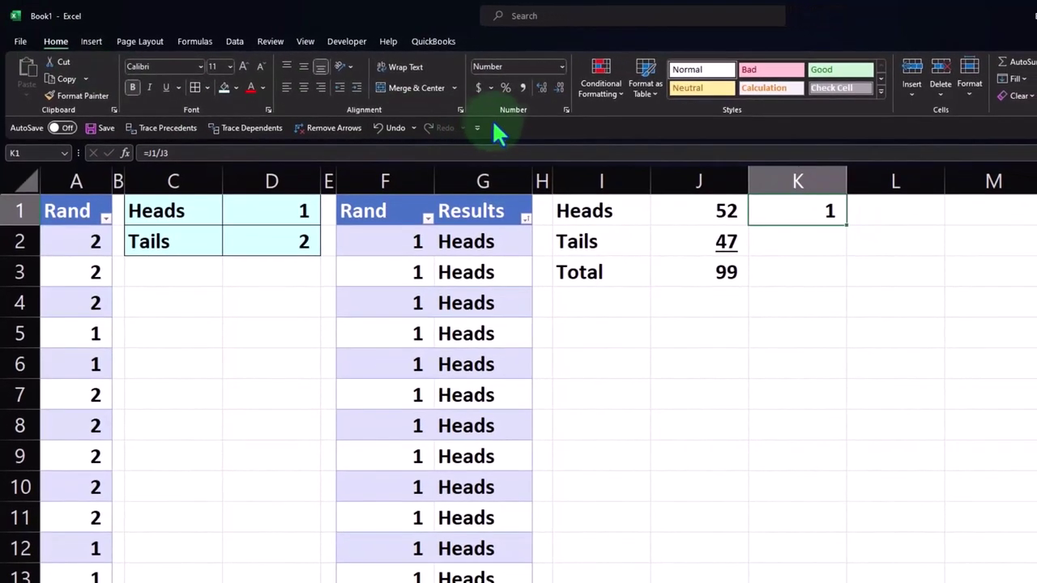
left_click(505, 89)
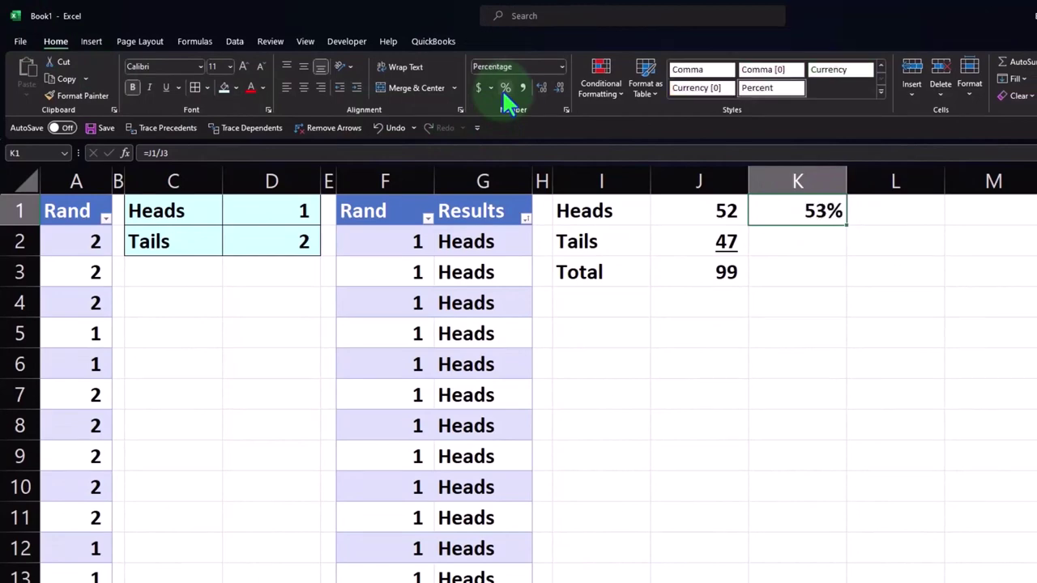
left_click(536, 91)
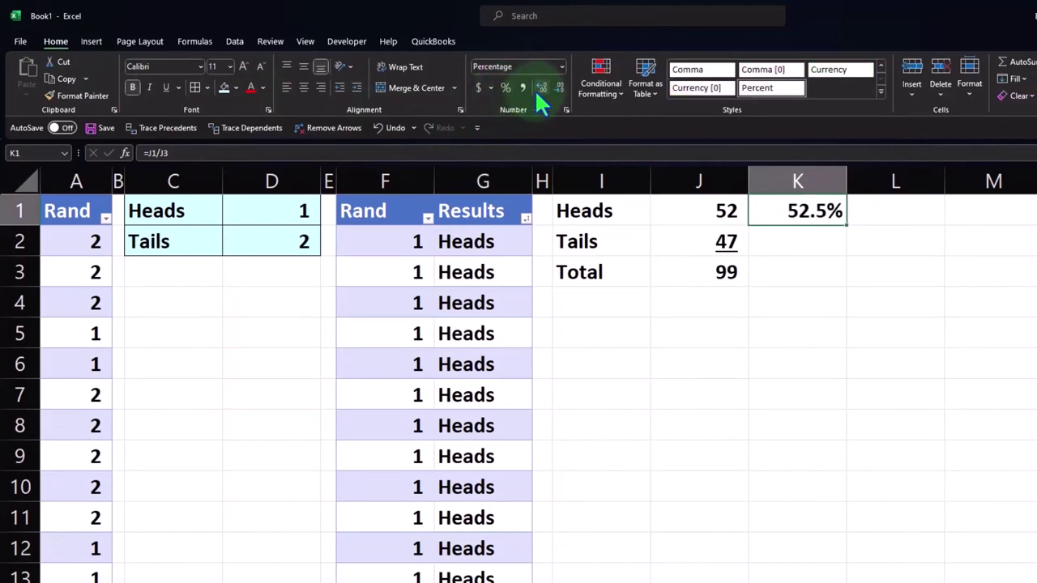
left_click(536, 91)
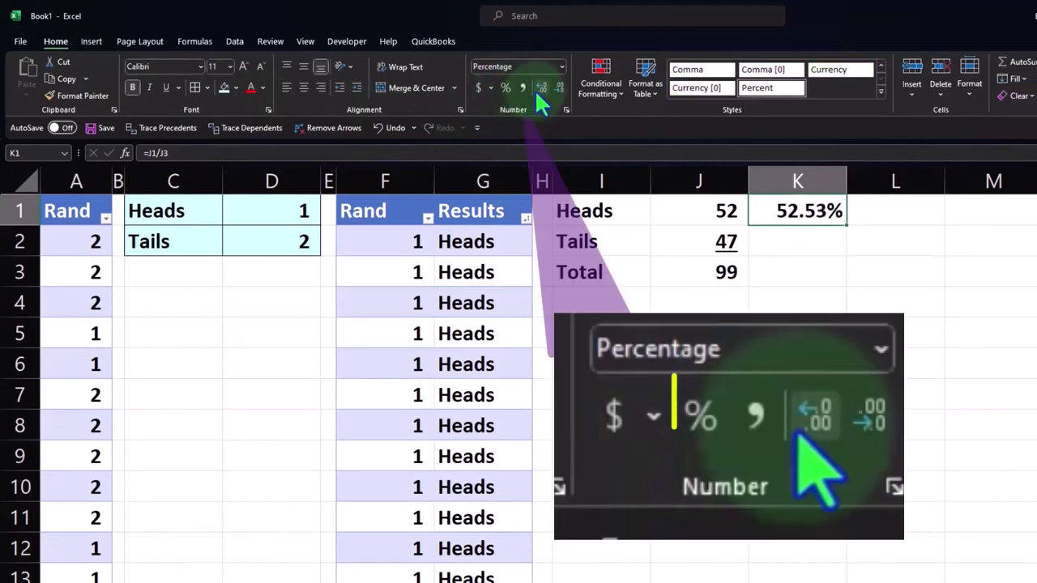
Enter =J2/J3 in K2 to calculate the Tails share of the total flips
left_click(806, 248)
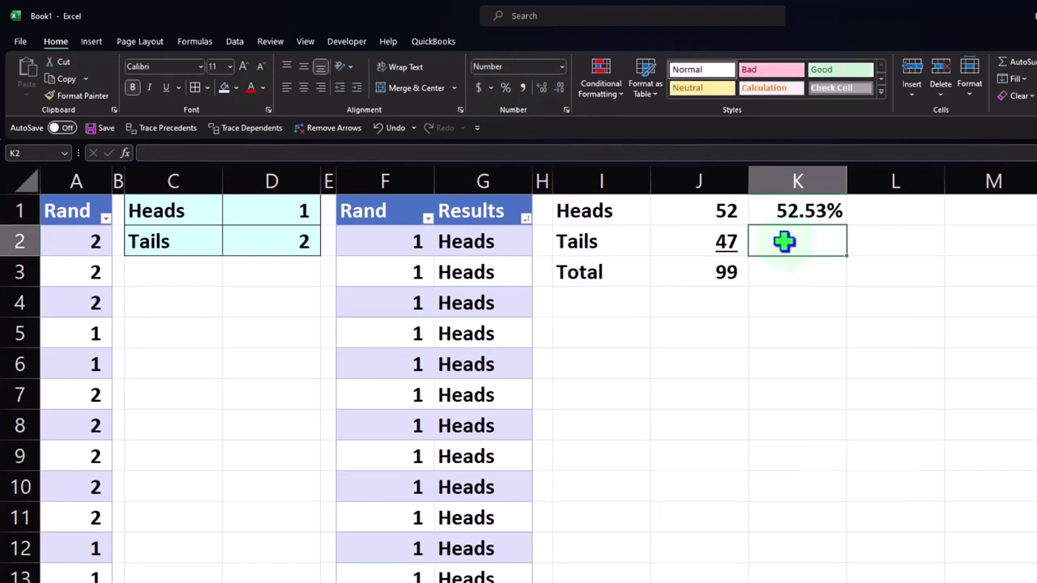
type("=")
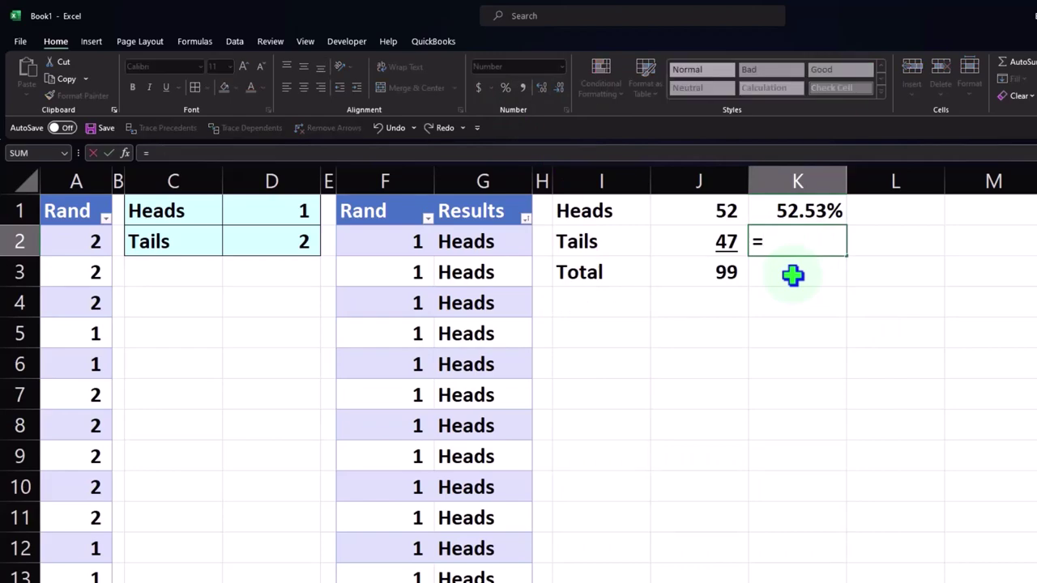
key("Left")
type("/")
key("Left")
key("Down")
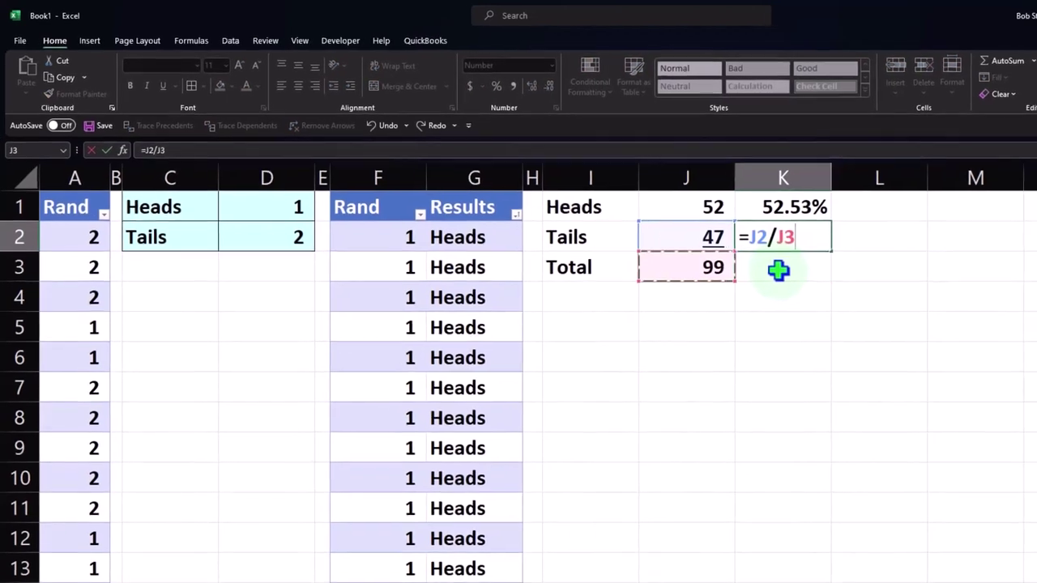
key("Return")
key("Up")
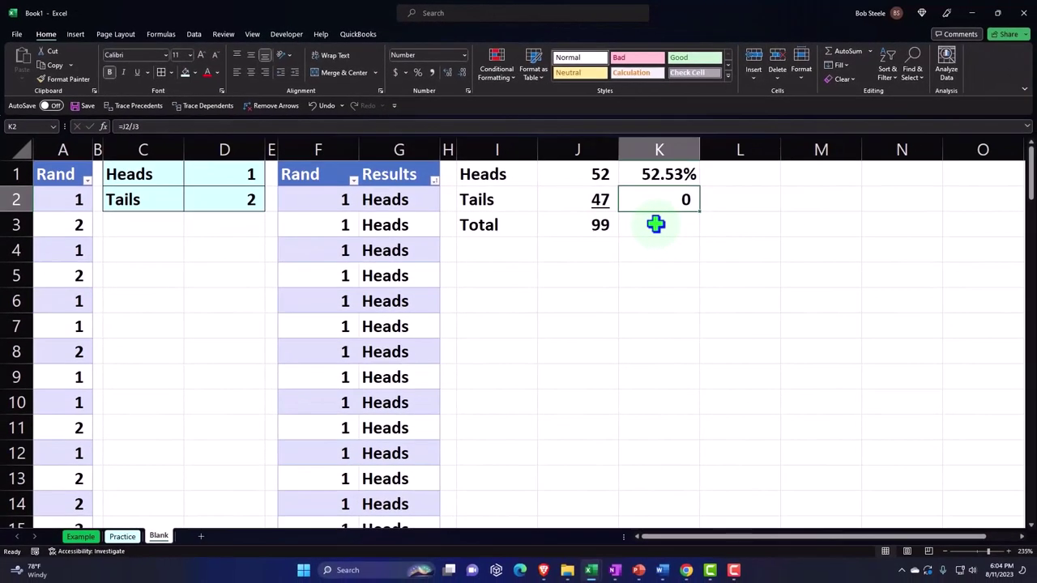
left_click(656, 224)
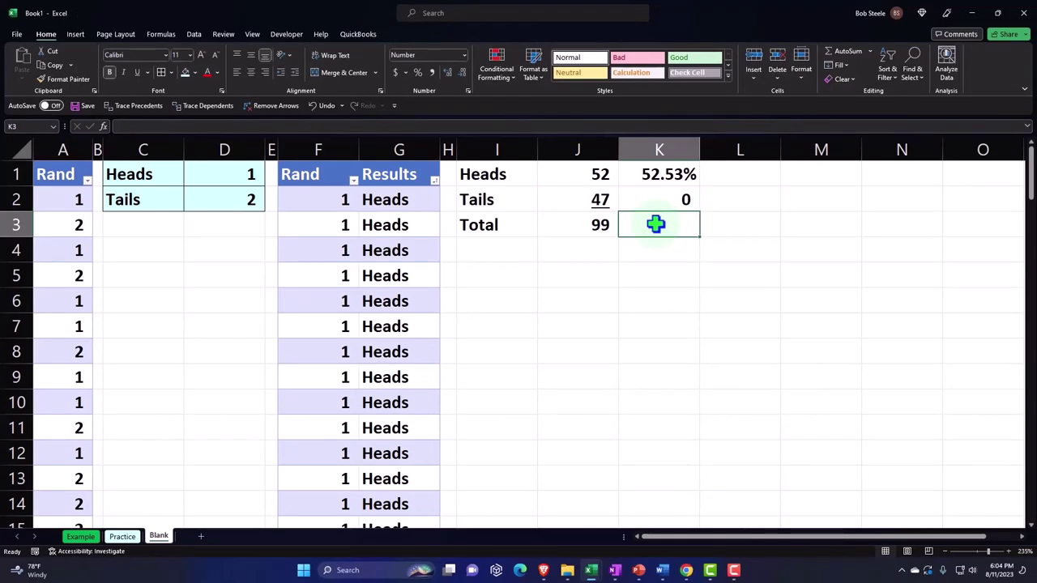
Enter =J3/J3 in K3 to calculate the total row's percentage of the flips
type("=")
key("Left")
type("/")
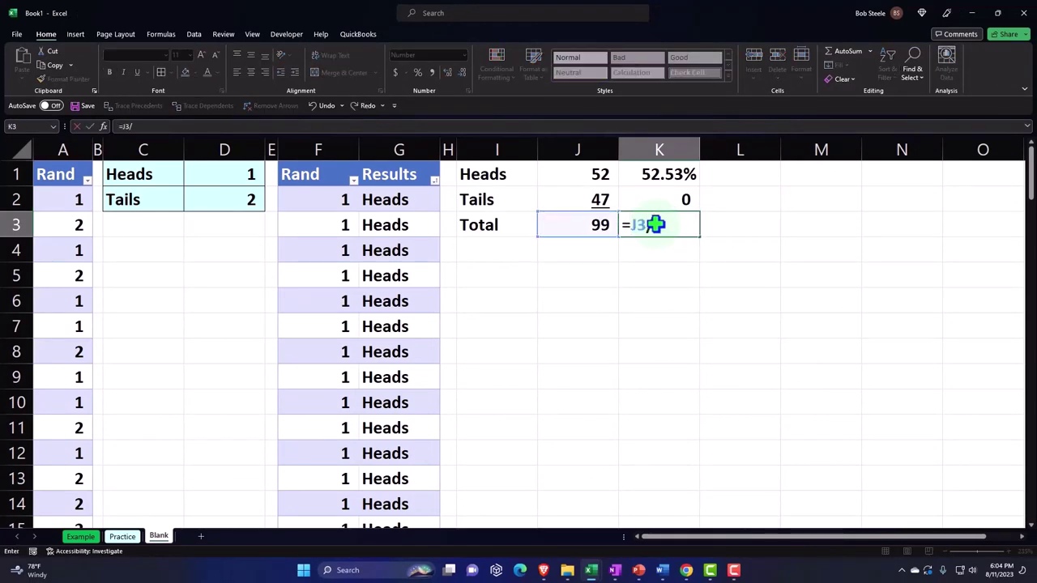
key("Left")
key("Return")
left_click(656, 225)
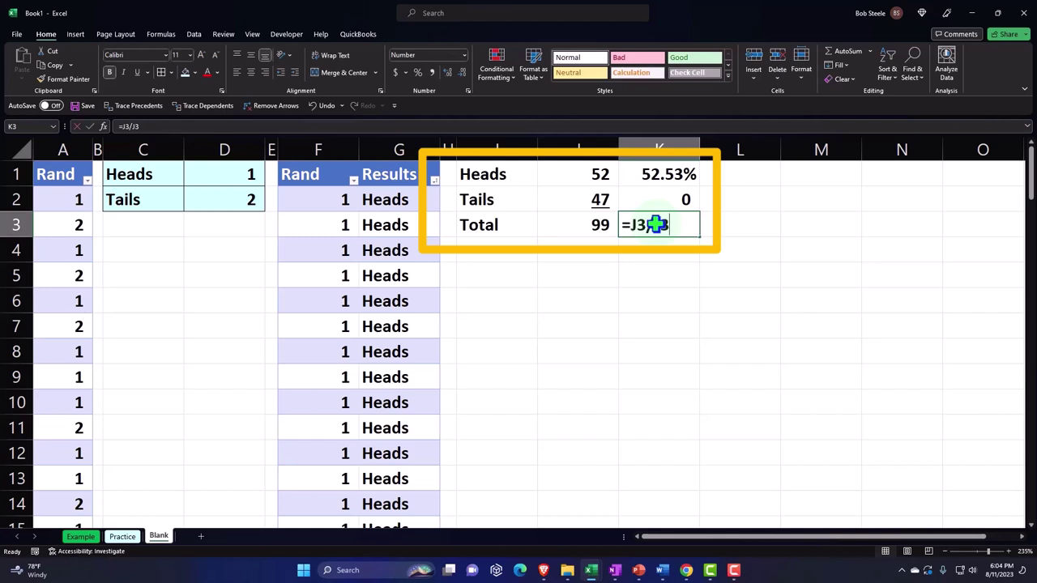
Enter a SUM formula in K3 that adds the Heads and Tails shares in K1:K2
type("=sum(")
key("Up")
key("shift+Up")
key("Return")
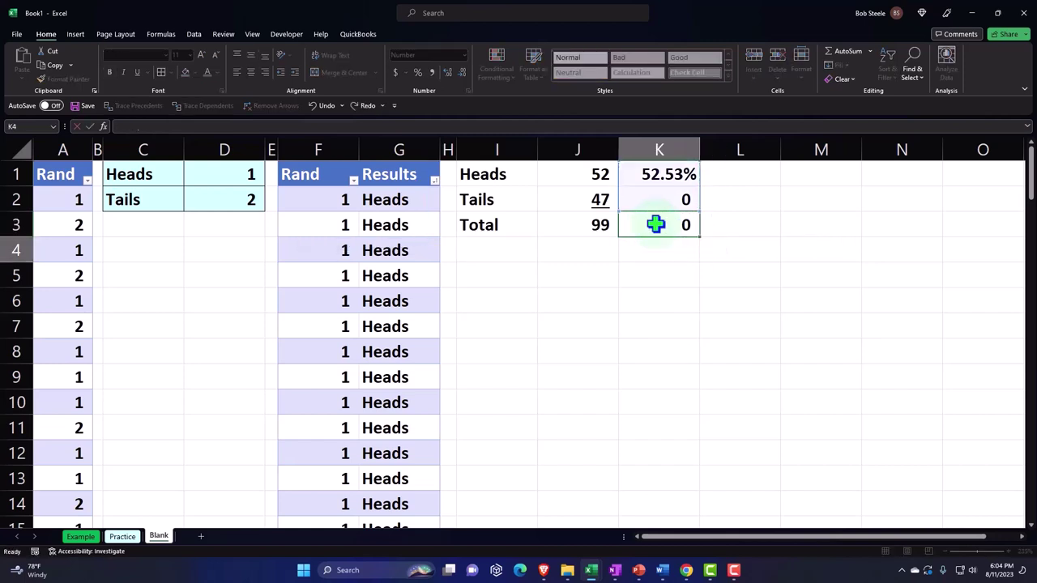
left_click(656, 225)
Copy the percentage format from K1 to K2:K3 with Format Painter
left_click(656, 178)
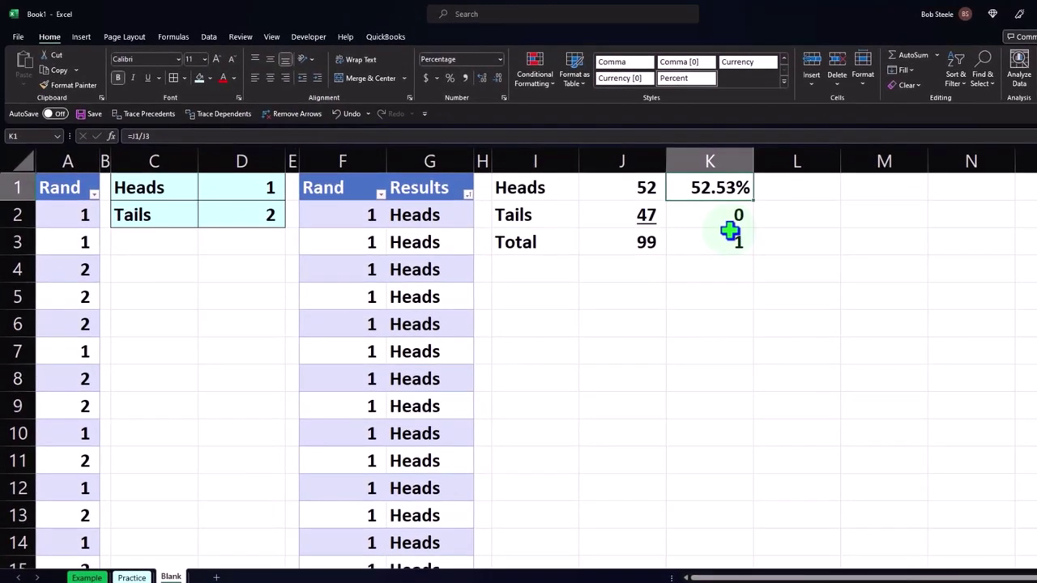
left_click(72, 84)
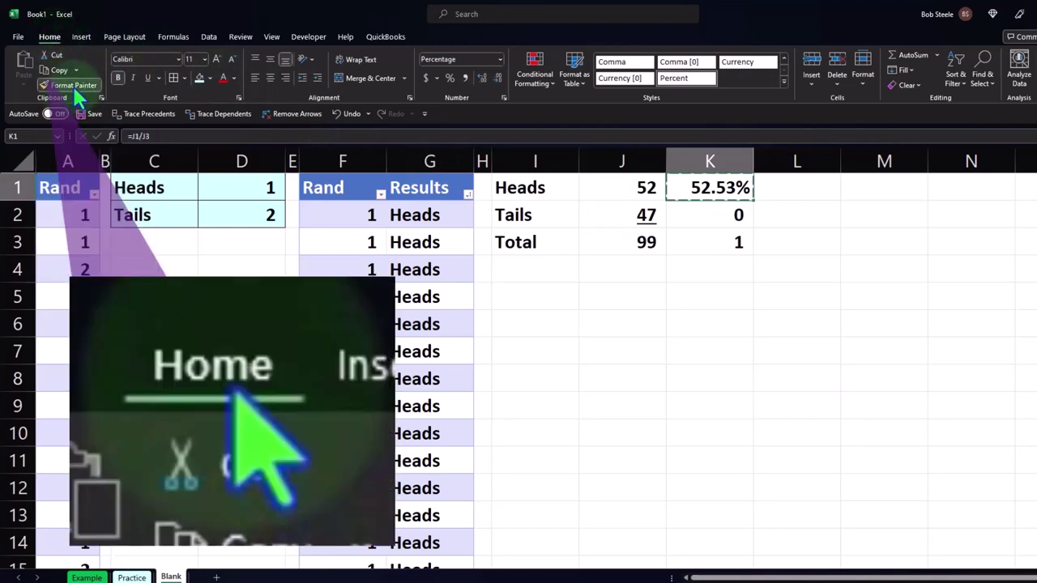
left_click(714, 220)
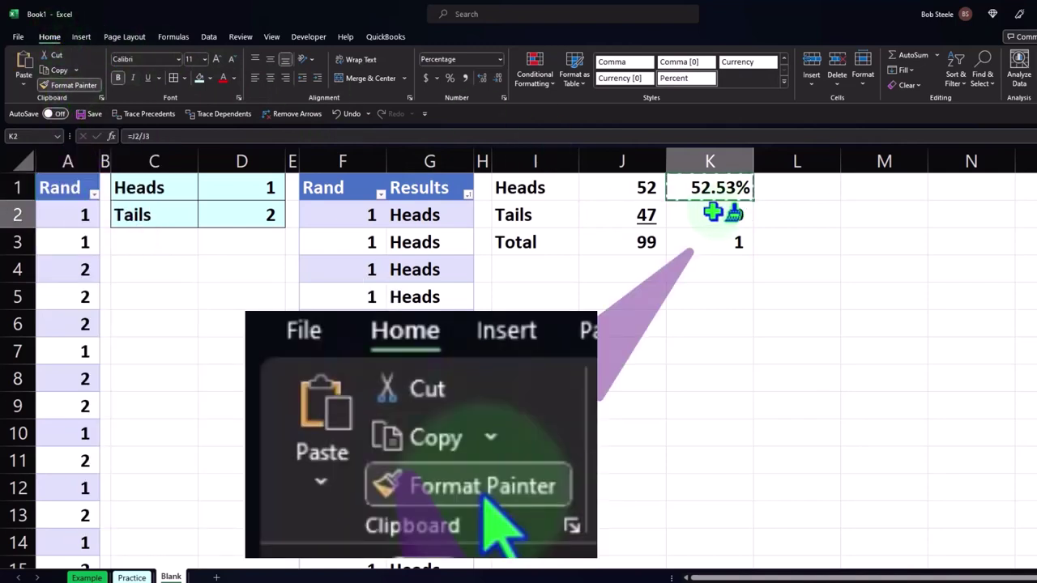
left_click_drag(713, 227, 713, 239)
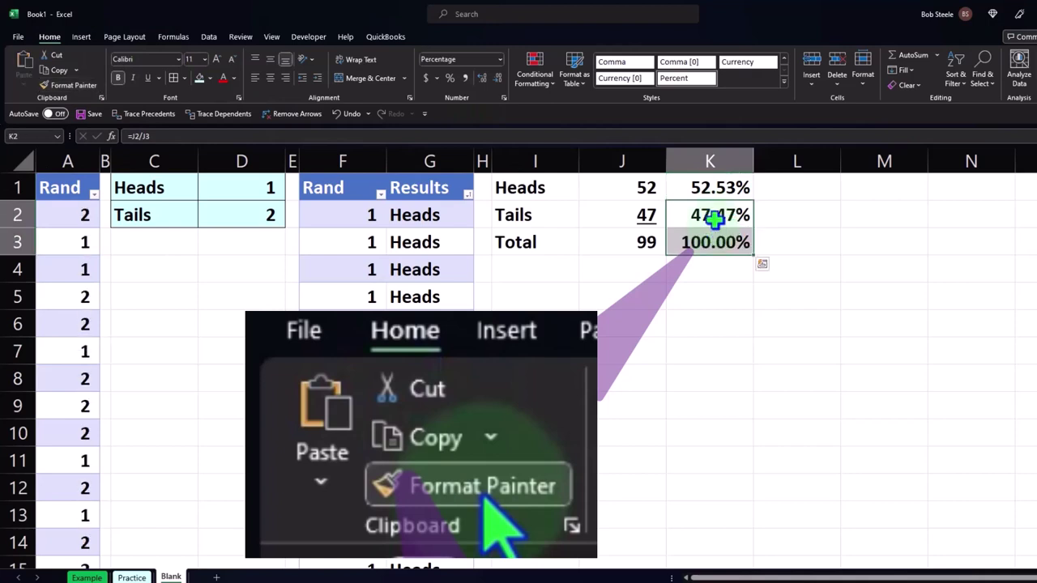
left_click(715, 306)
Underline the Tails percentage in K2 above the total
left_click(720, 215)
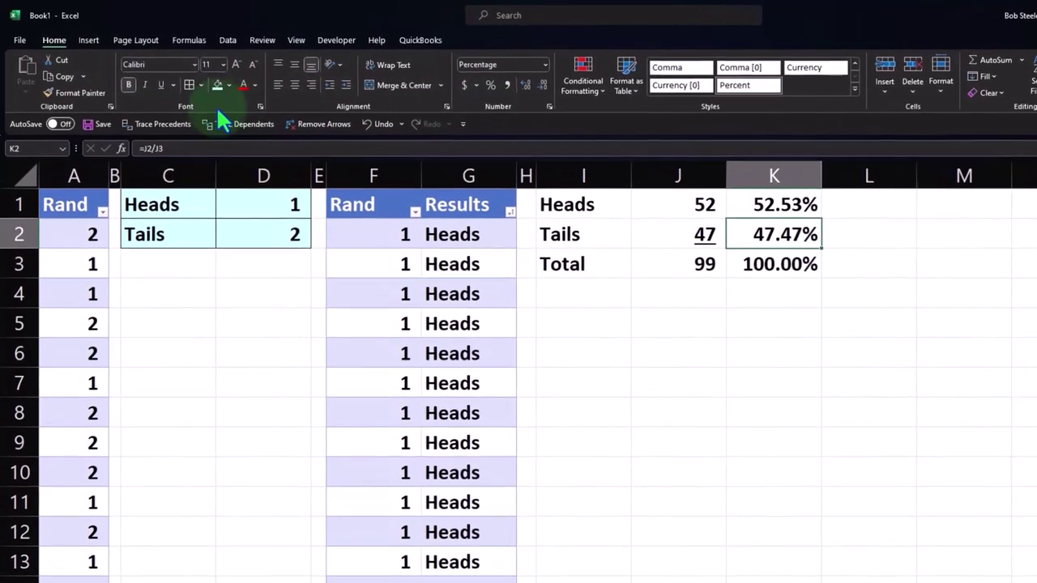
left_click(680, 324)
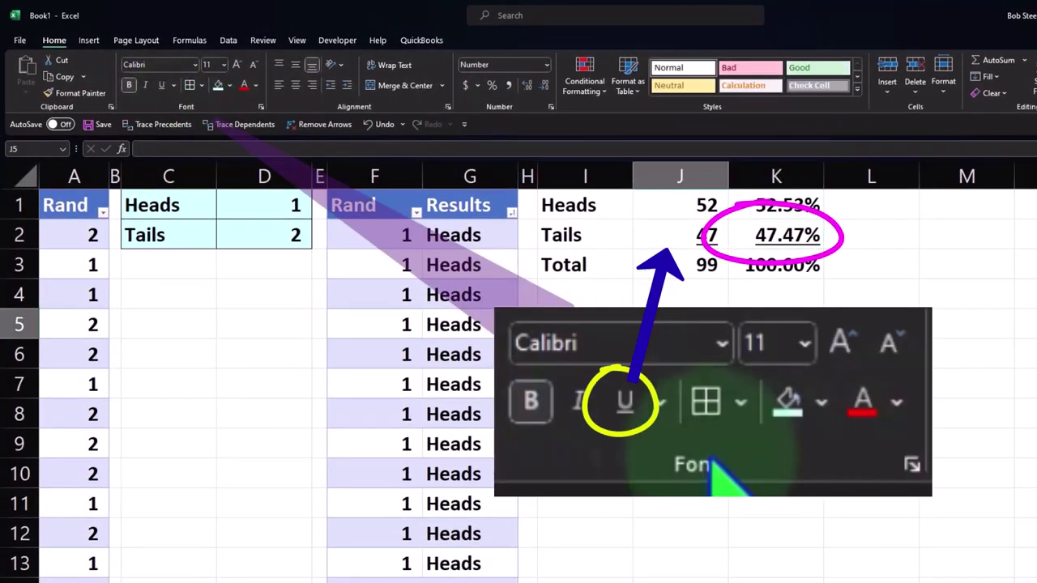
left_click(779, 247)
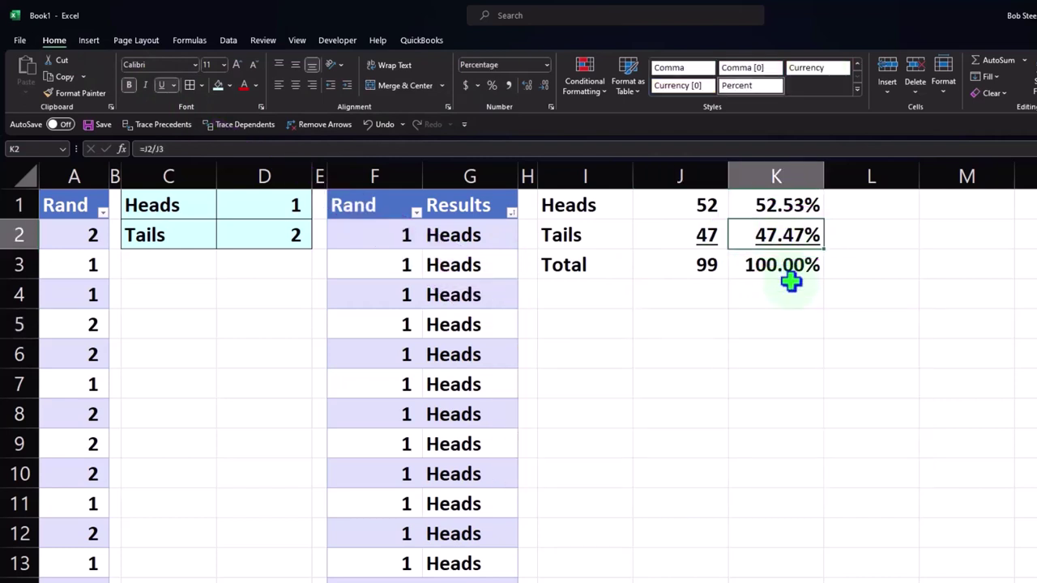
key("Up")
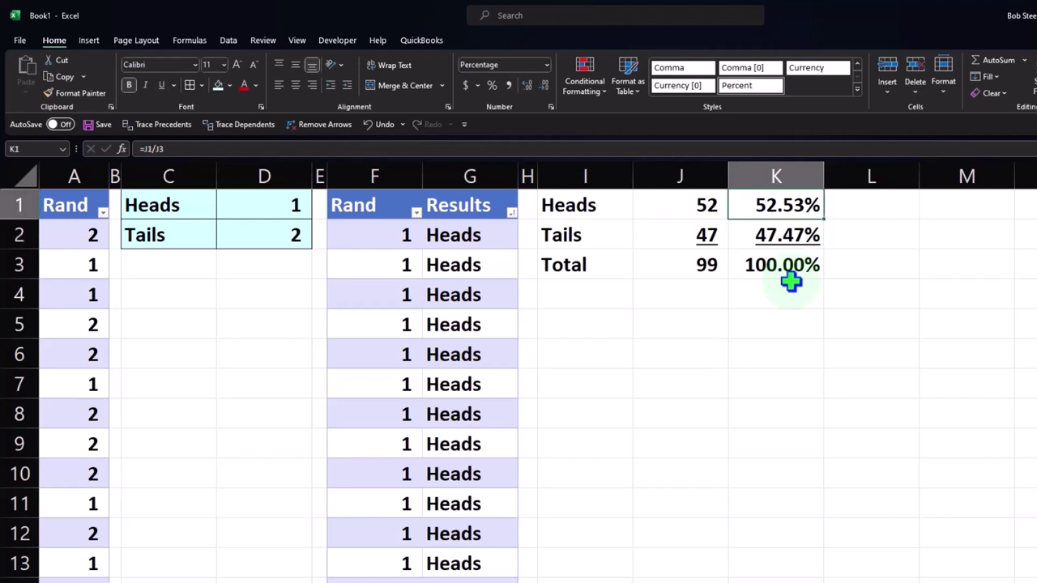
key("Down")
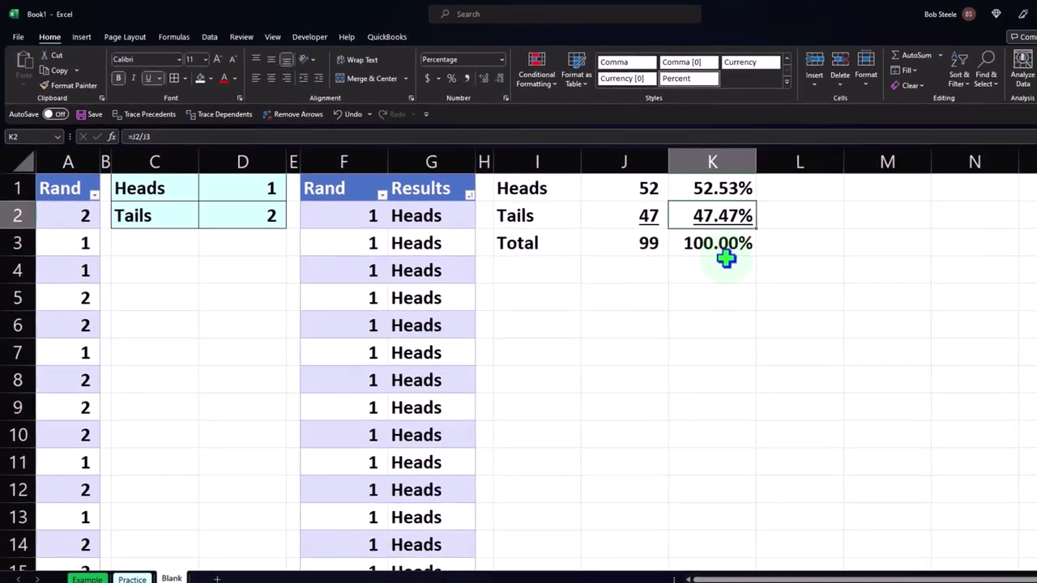
key("Up")
key("Left")
key("Left")
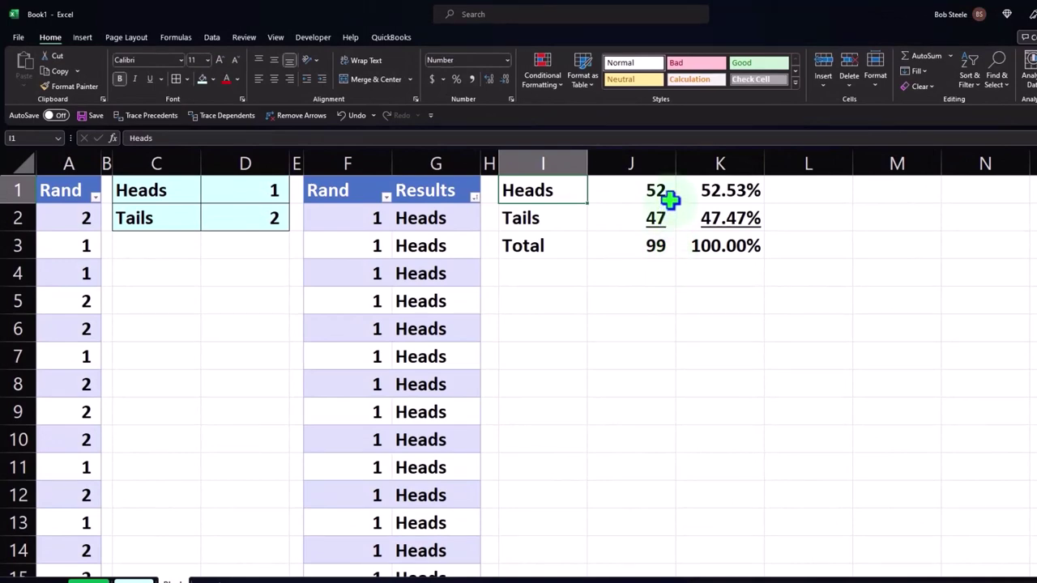
Format the summary block I1:K3 with cell borders and a light blue fill
left_click_drag(546, 194, 694, 236)
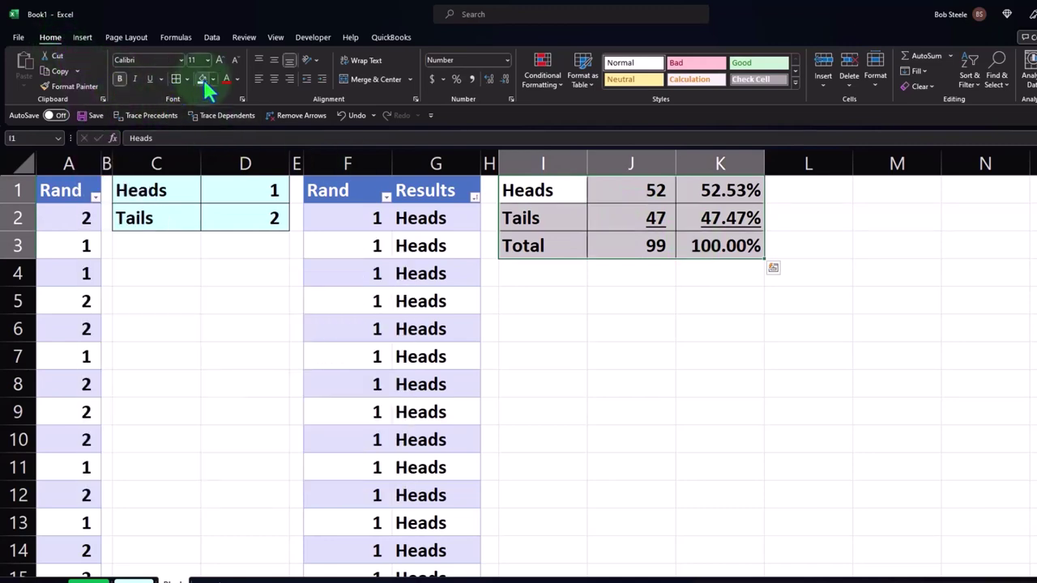
left_click(202, 77)
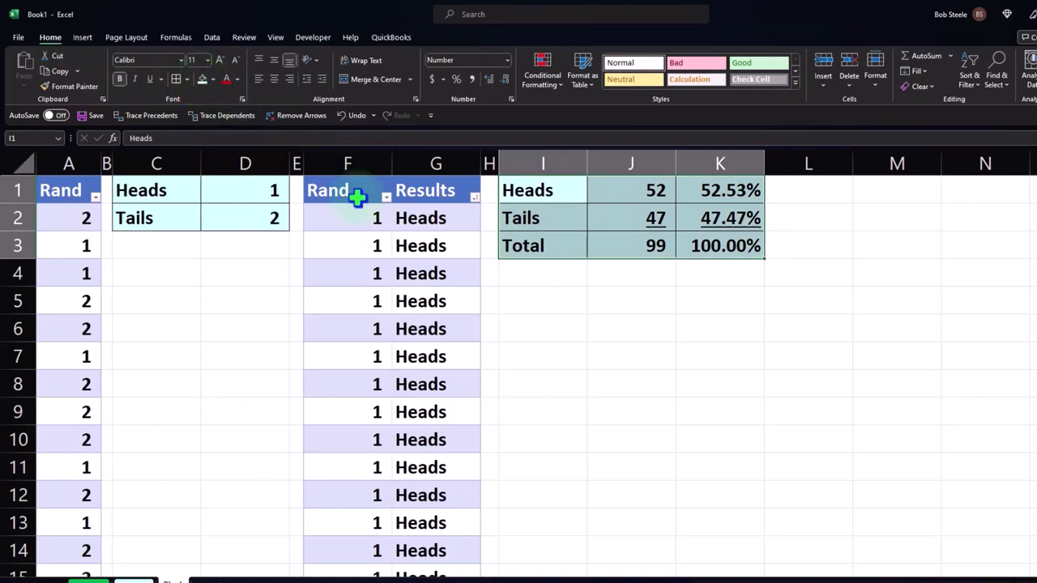
left_click(631, 357)
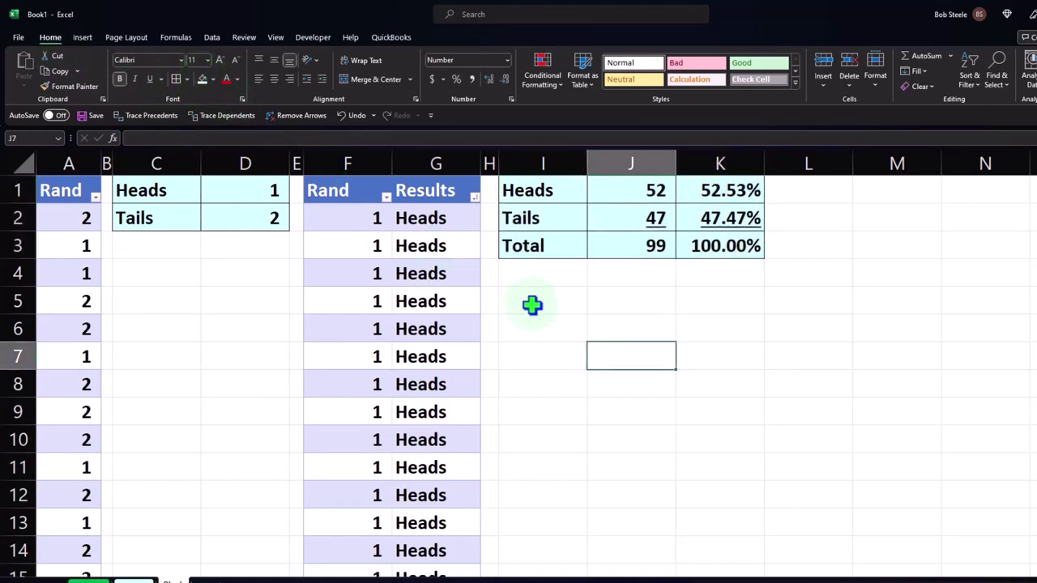
Set the narrow spacer columns B, E and H to the same width
left_click(106, 162)
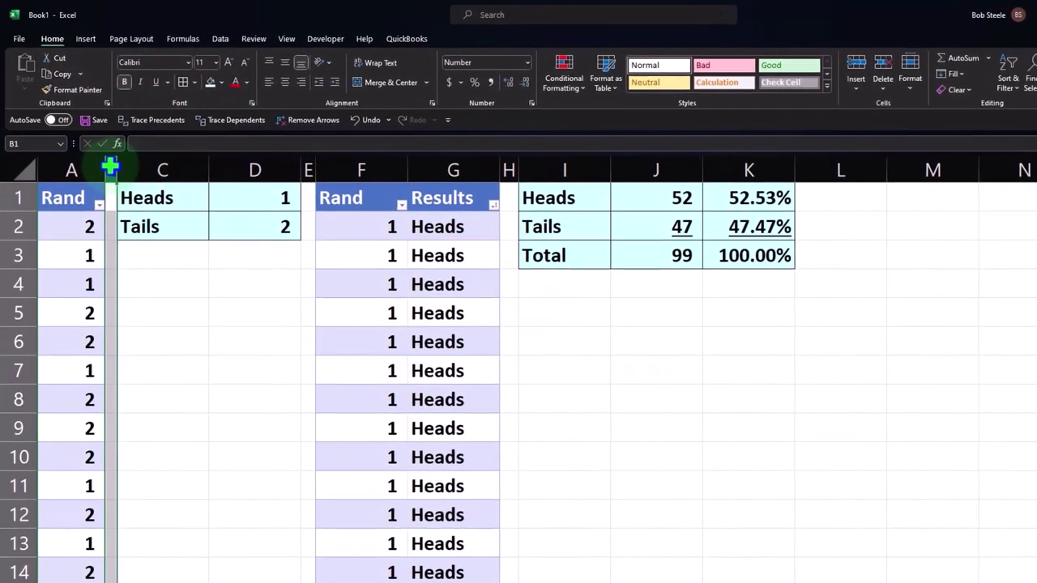
left_click(305, 162, "ctrl")
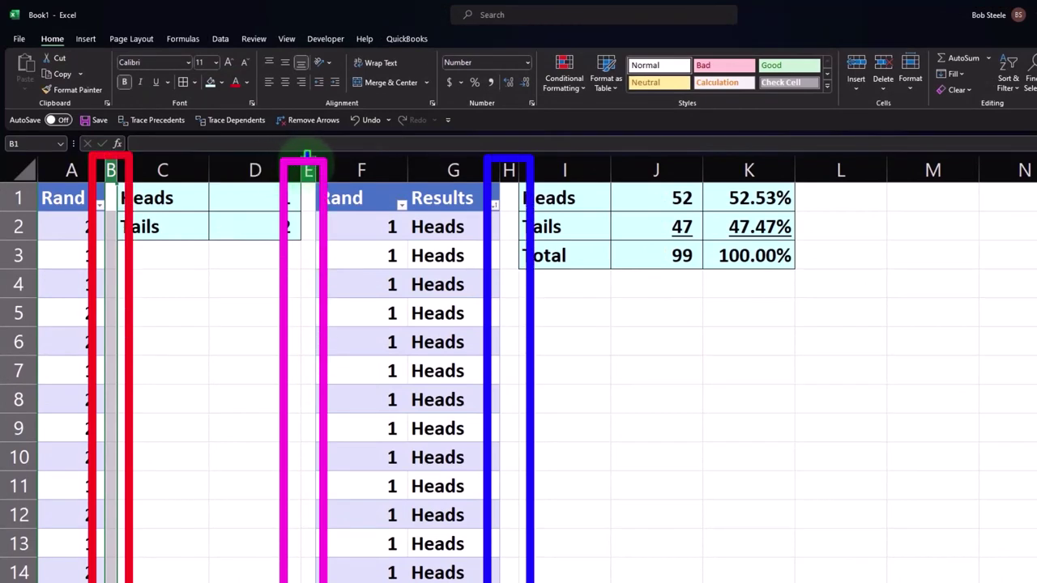
left_click(508, 169)
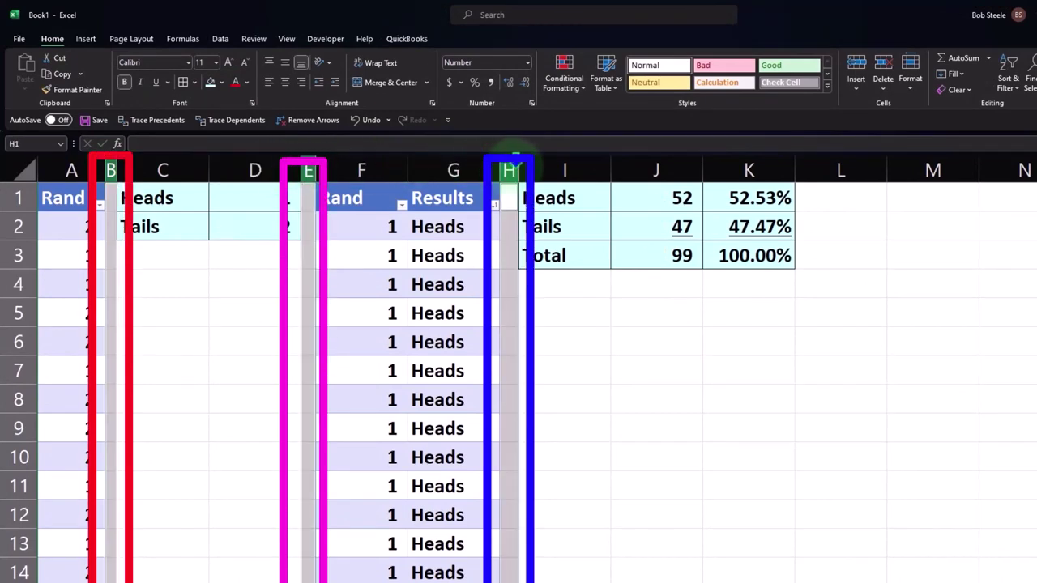
left_click(509, 170)
left_click(695, 316)
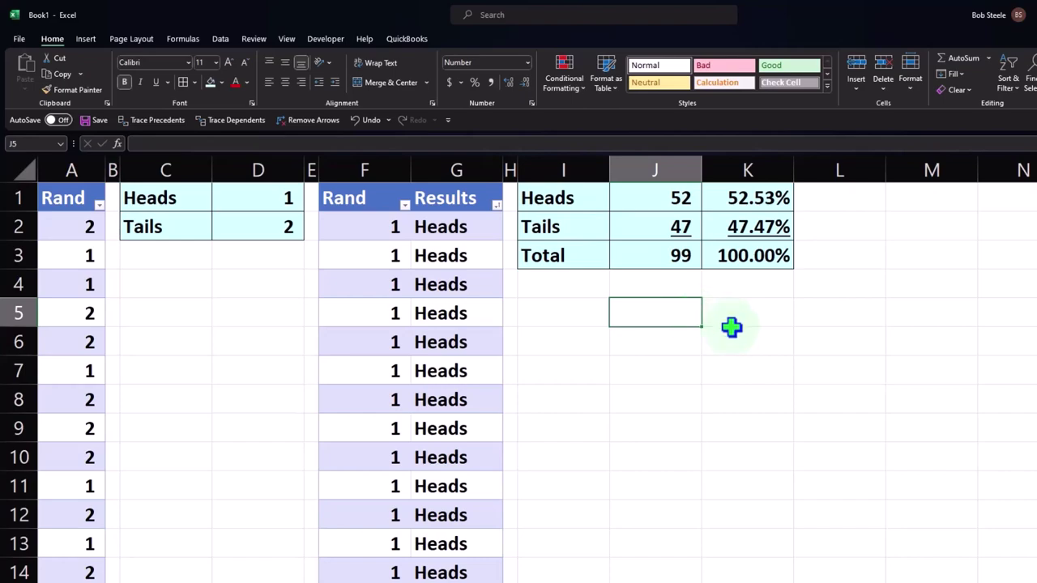
Copy the narrow spacer width of column H to column L with Format Painter
left_click(510, 171)
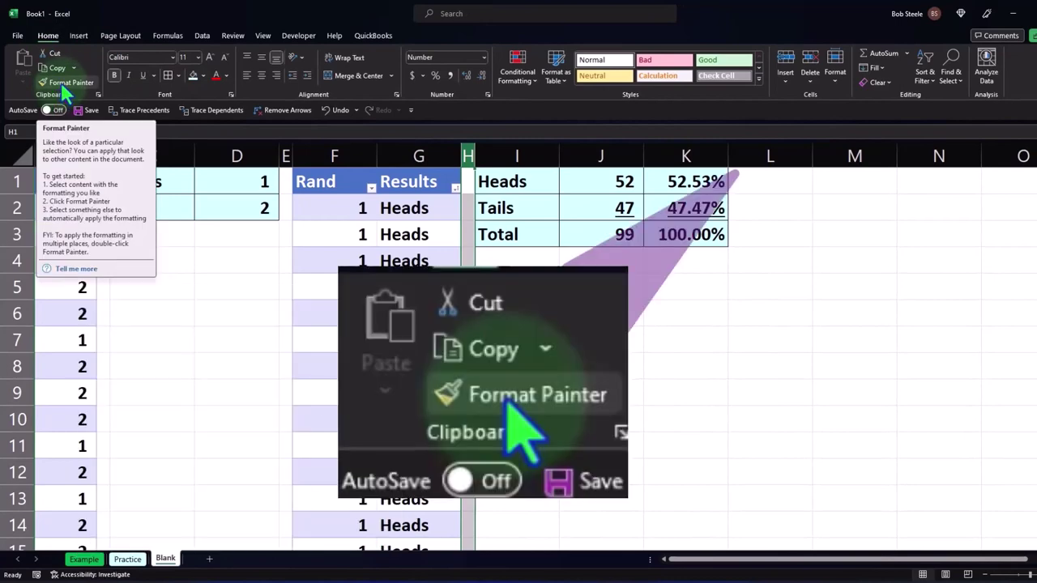
left_click(65, 84)
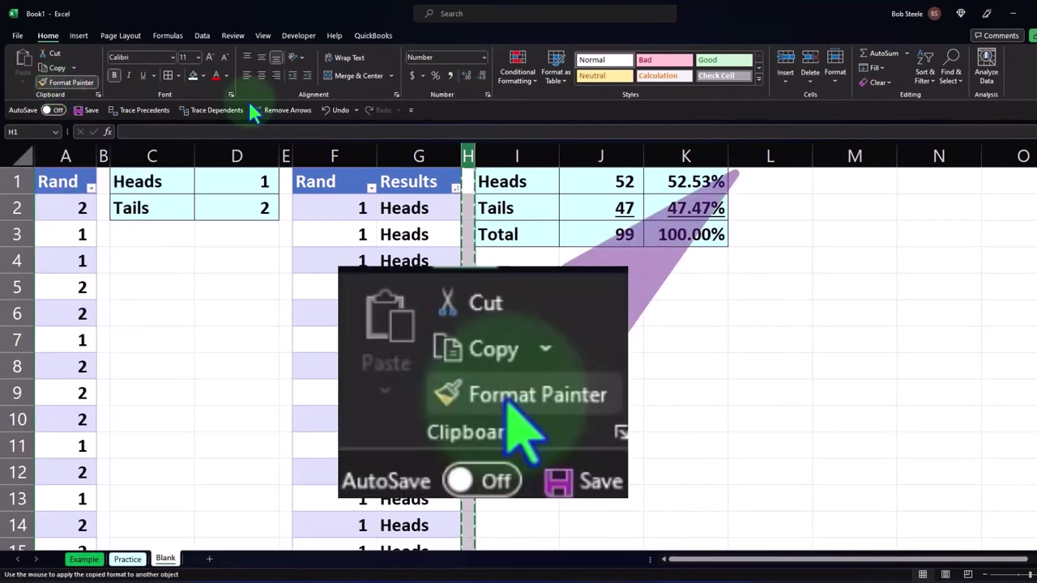
left_click(777, 156)
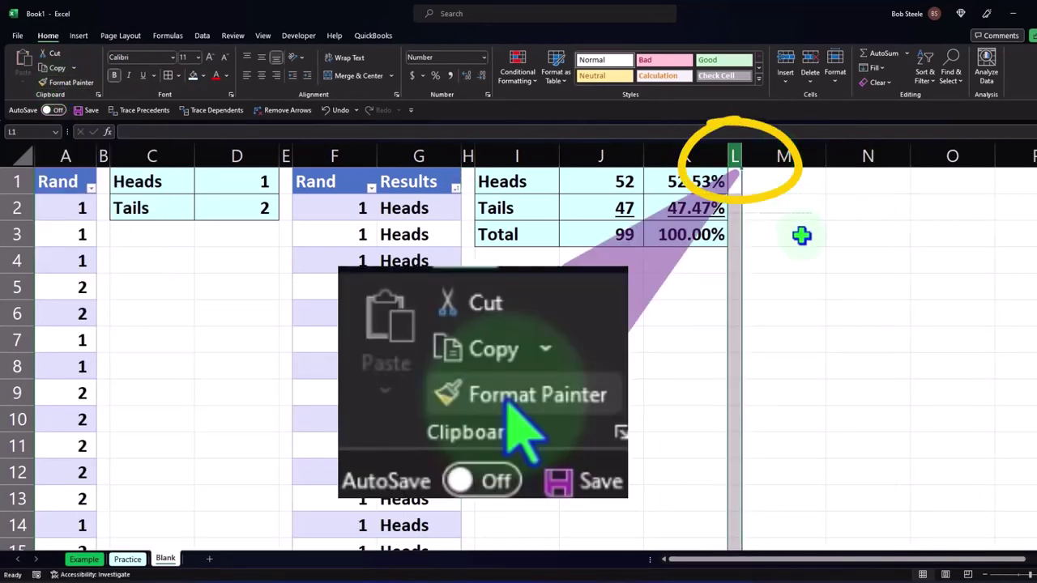
key("Right")
key("Right")
key("Right")
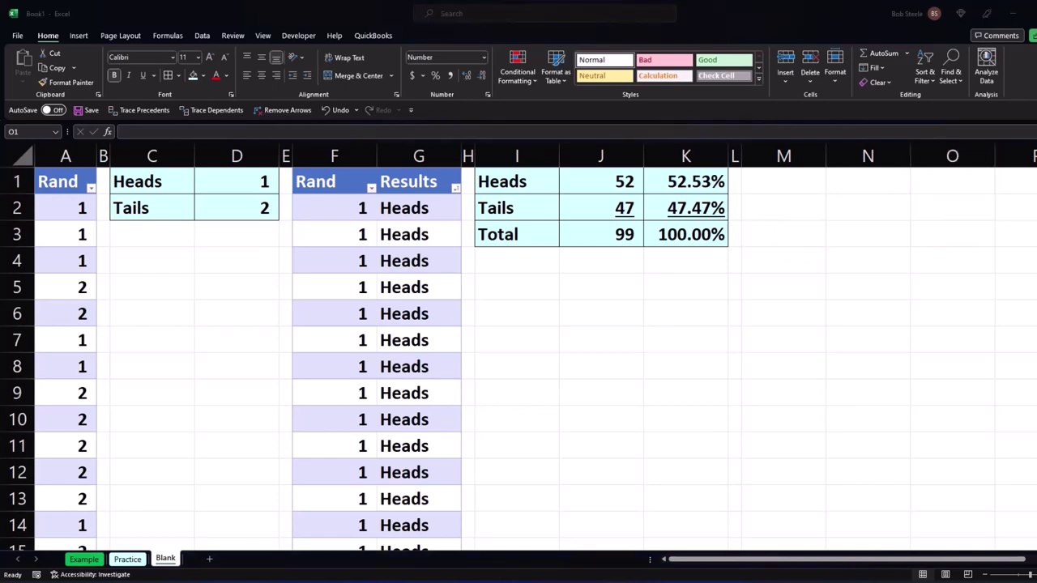
Enter the header Number in M1 for a new column beside the summary block
left_click(864, 238)
left_click(836, 195)
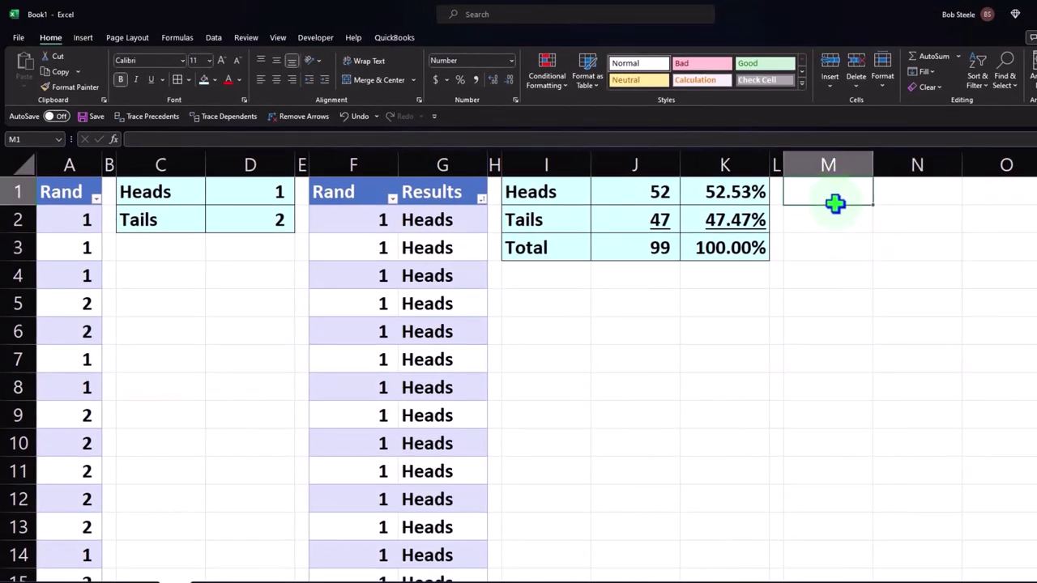
key("alt+Tab")
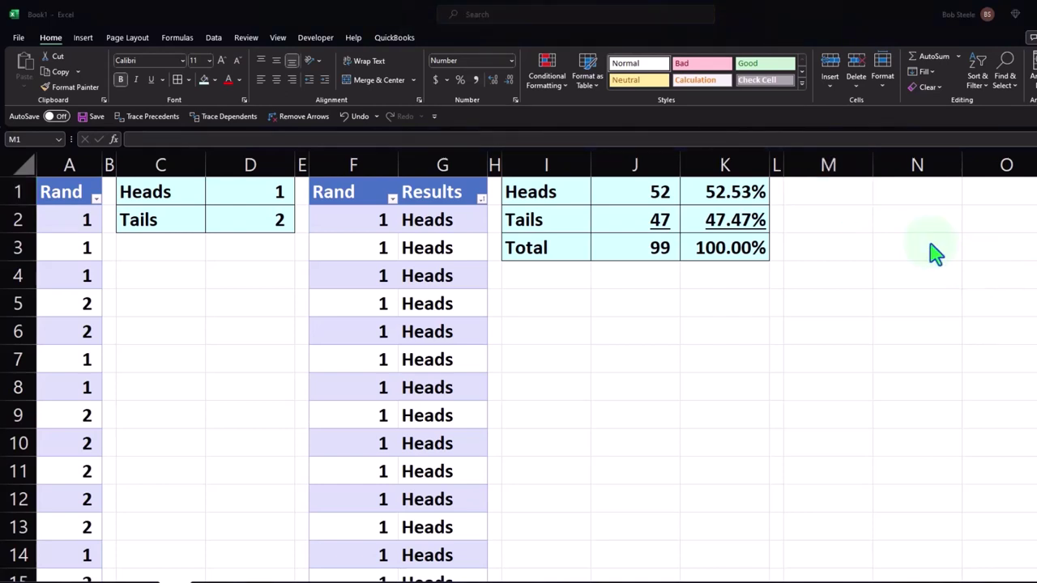
key("alt+Tab")
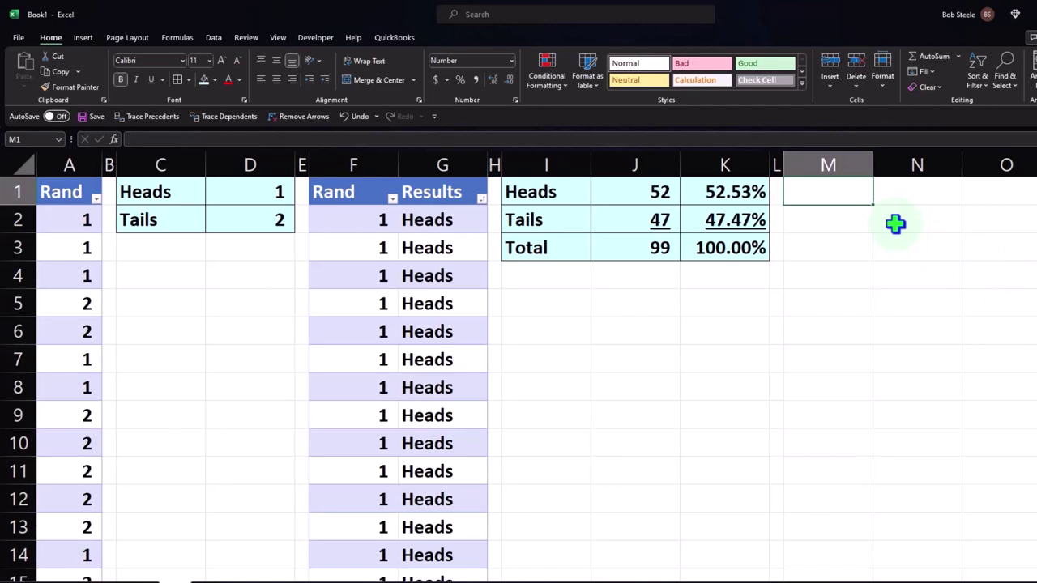
type("Nu")
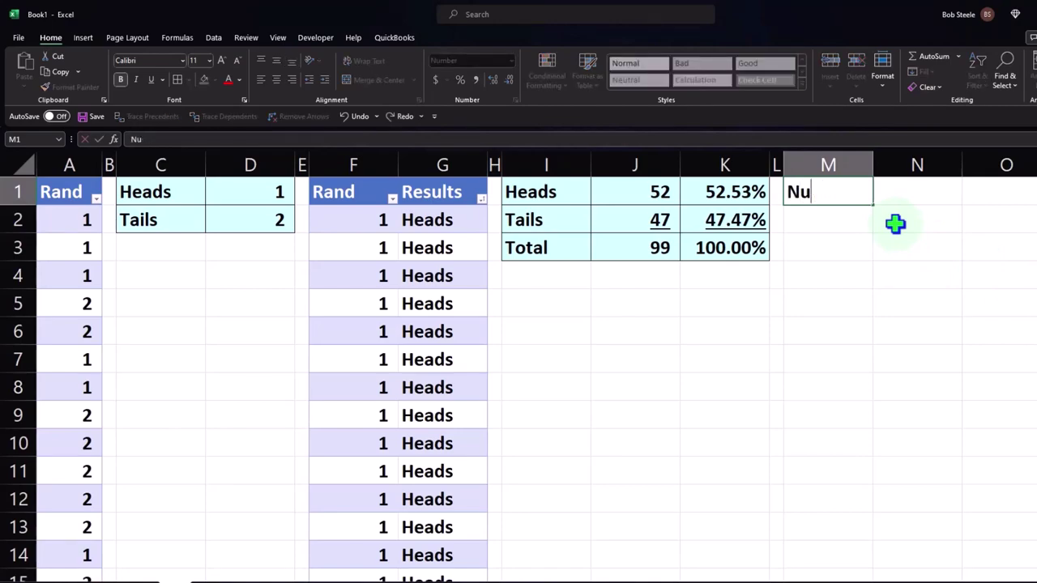
type("Number")
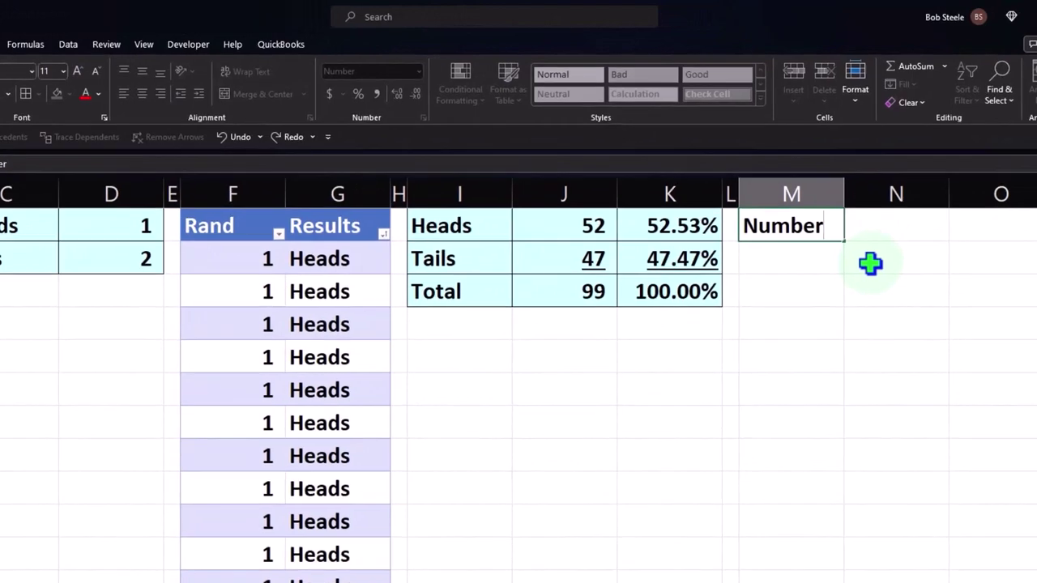
key("Return")
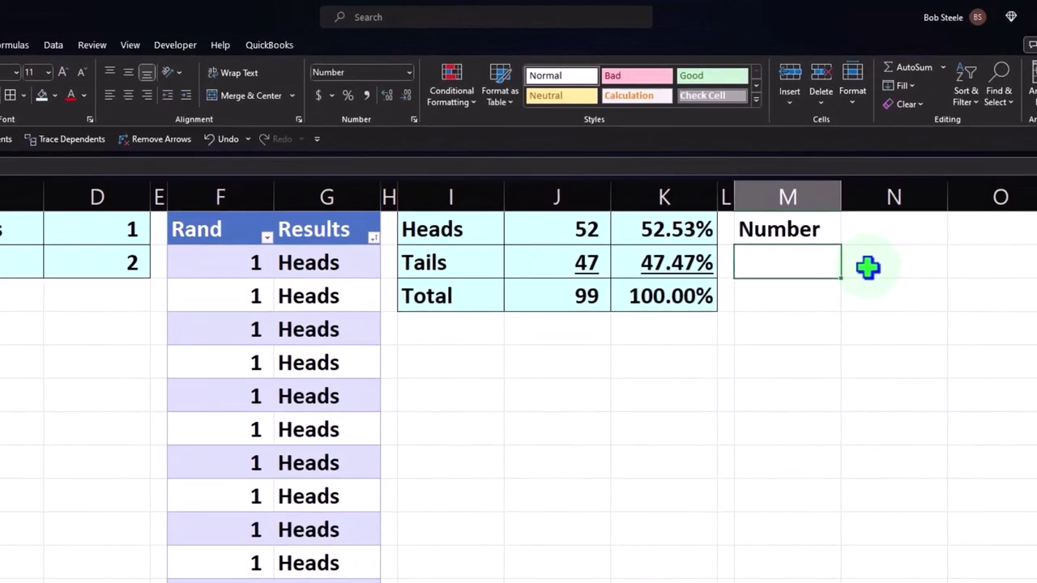
Enter 1 in M2 and 2 in M3, and extend the number series down column M
type("1")
key("Return")
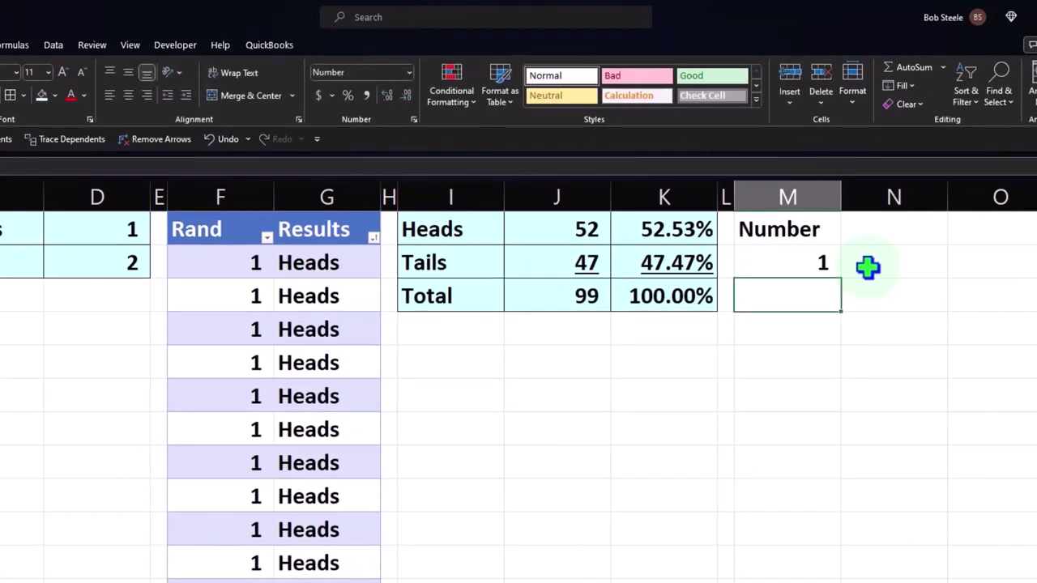
type("2")
key("Return")
left_click_drag(819, 267, 826, 287)
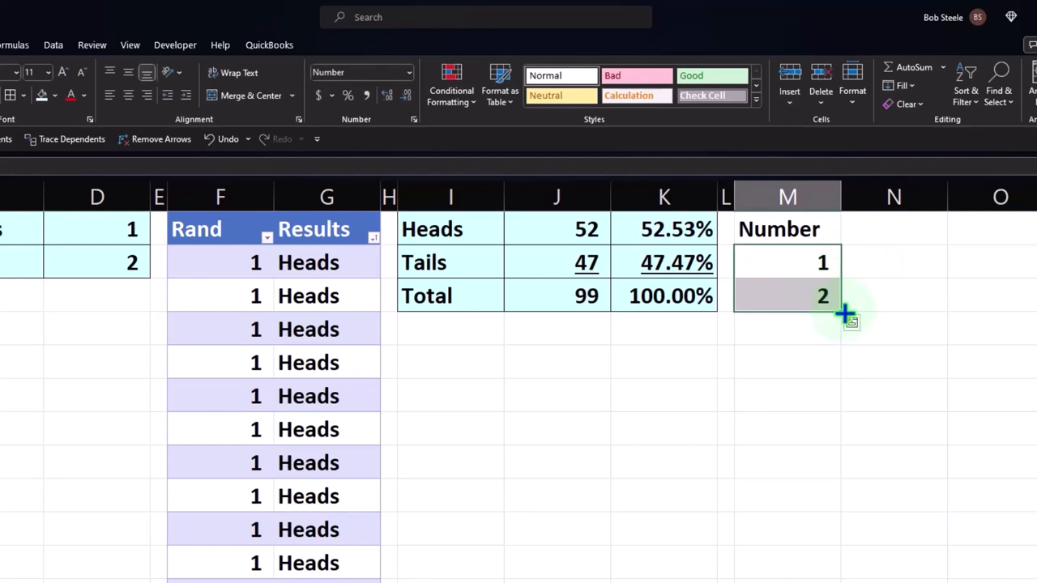
left_click_drag(844, 314, 850, 580)
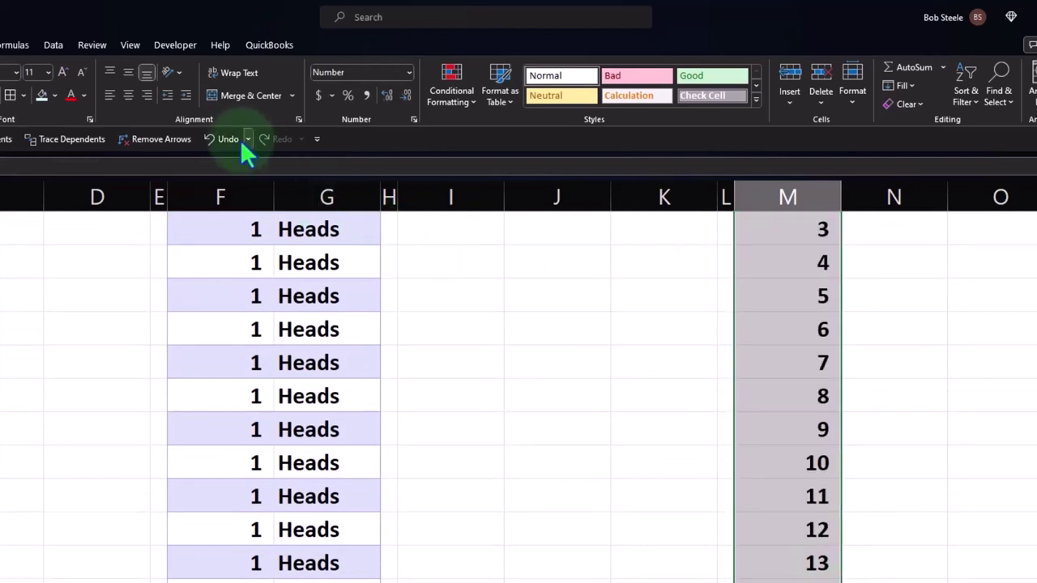
Center the number series below the Number header in column M
left_click(128, 96)
scroll(618, 423, "up", 1)
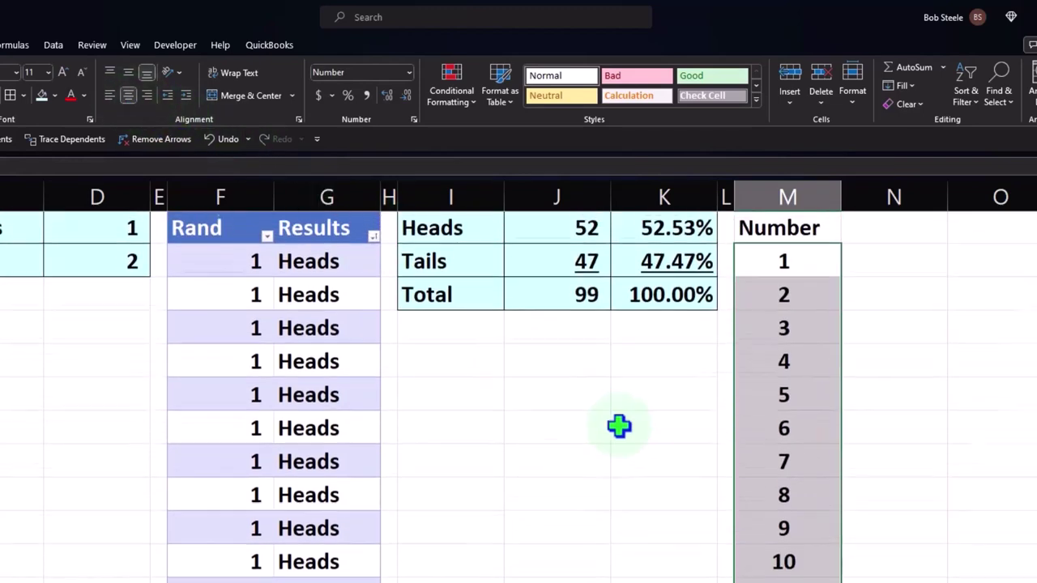
left_click(680, 470)
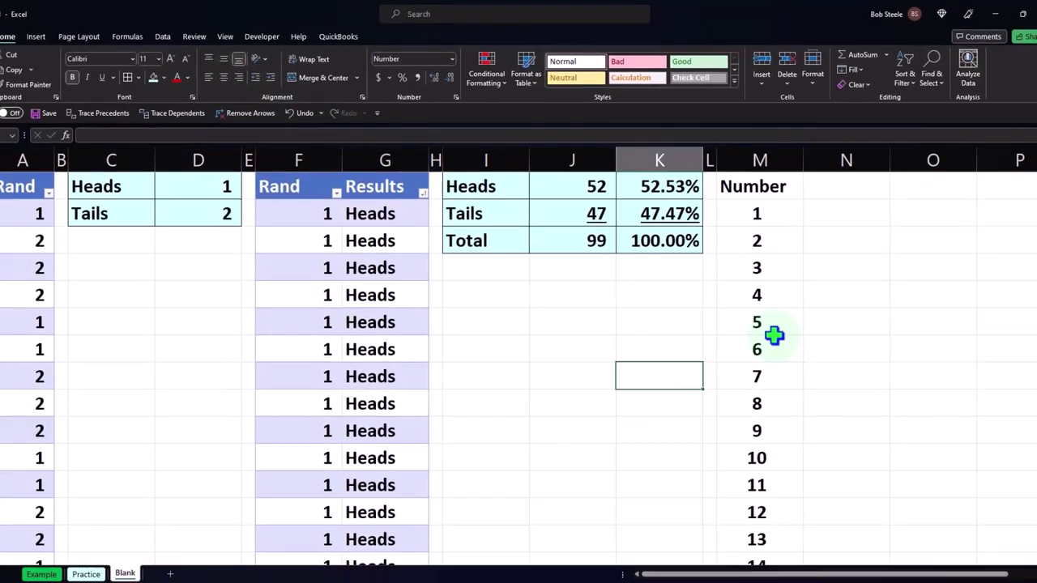
Enter the headers Test 1 in N1 and Test 2 in O1, and select N2 under Test 1
left_click(847, 295)
left_click(847, 187)
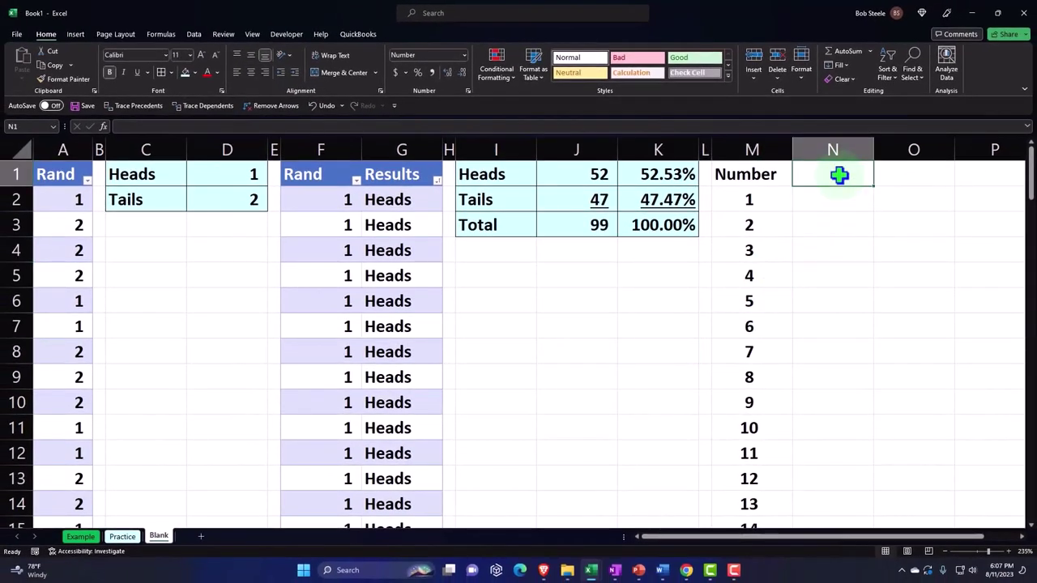
type("Te")
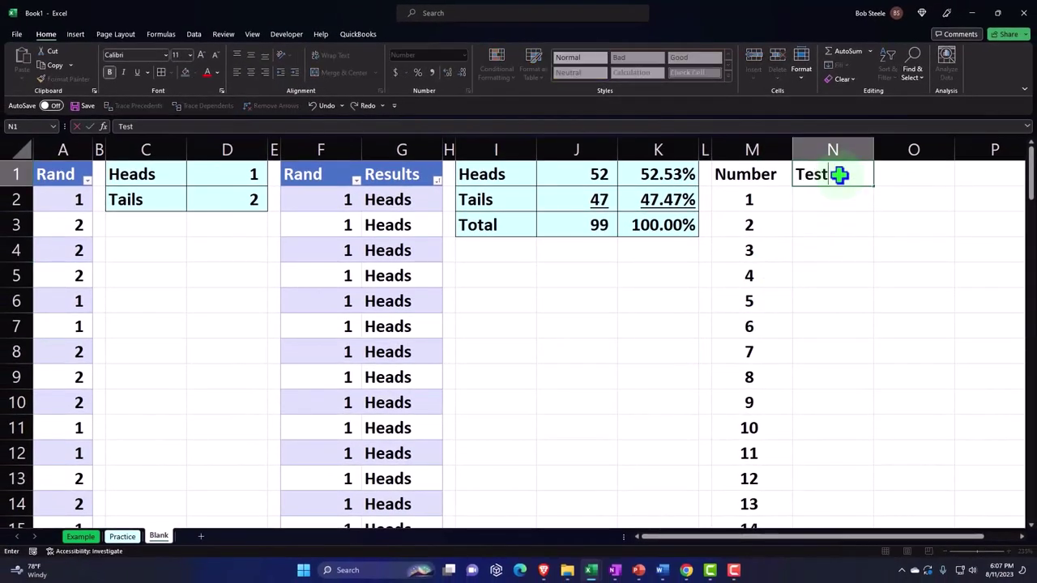
type("st 1")
key("Return")
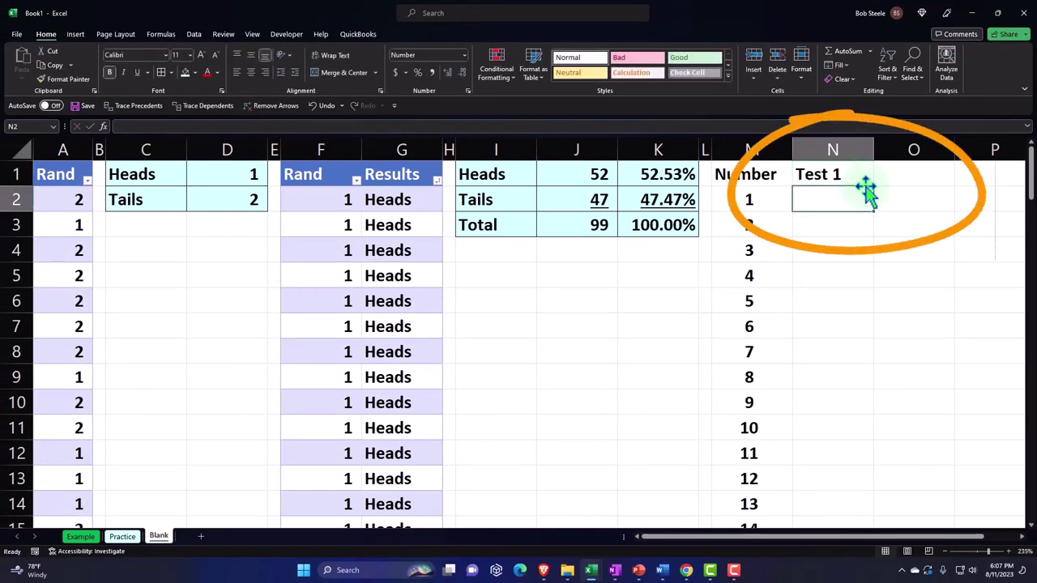
left_click(893, 177)
type("Test")
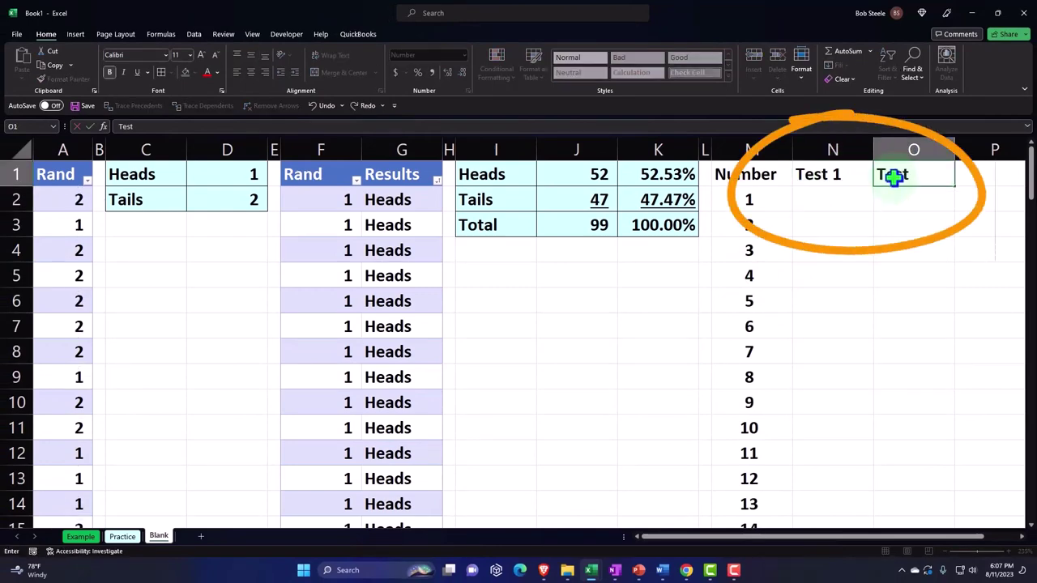
type(" 2")
key("Return")
scroll(894, 177, "right", 3)
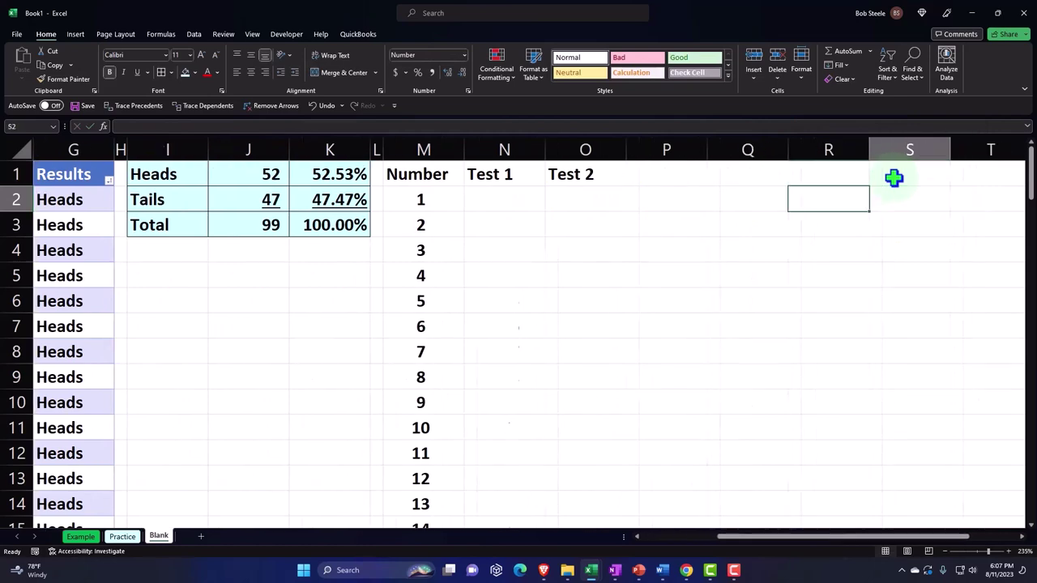
key("Left")
key("Left")
key("Right")
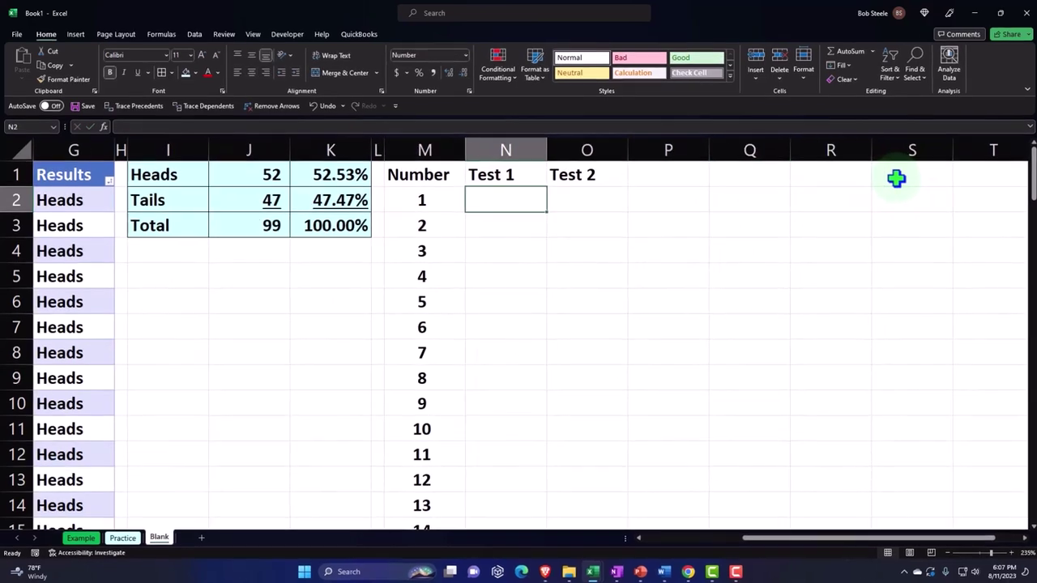
type("Rand")
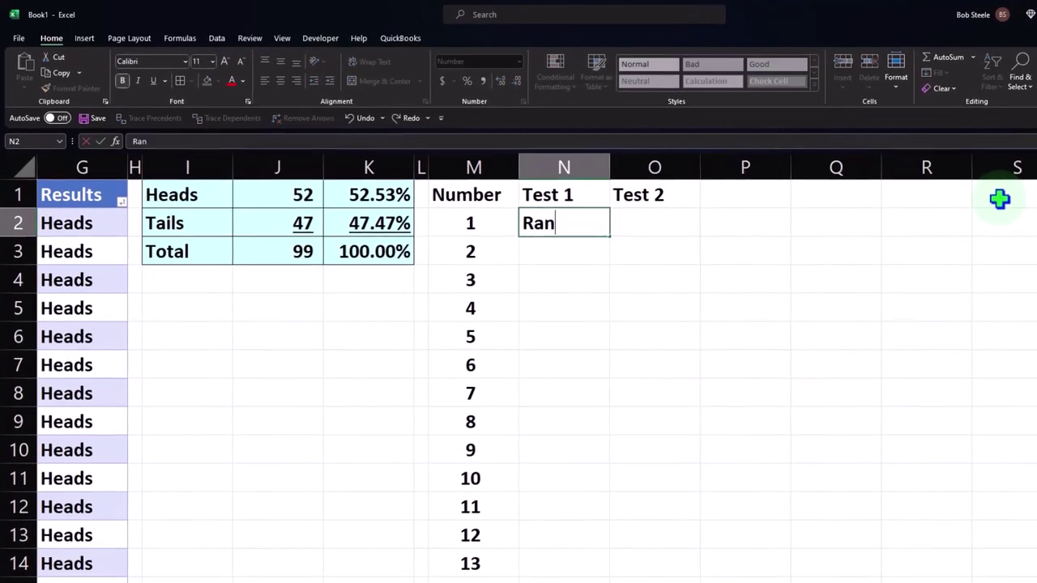
key("BackSpace")
key("BackSpace")
key("BackSpace")
key("BackSpace")
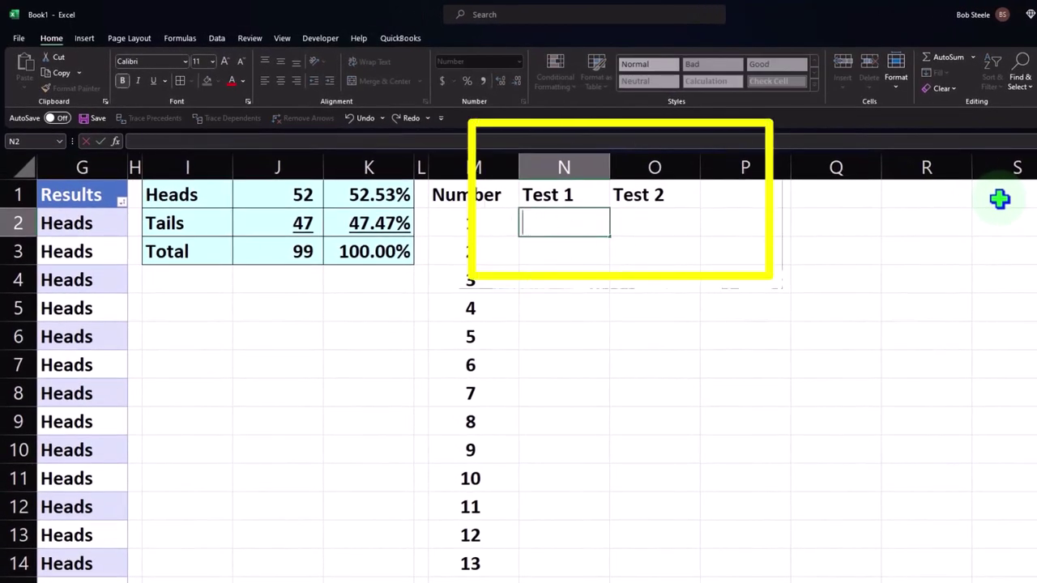
Enter the formula =RANDBETWEEN(1,2) in N2 as the first coin flip of Test 1
type("=rand")
type("()")
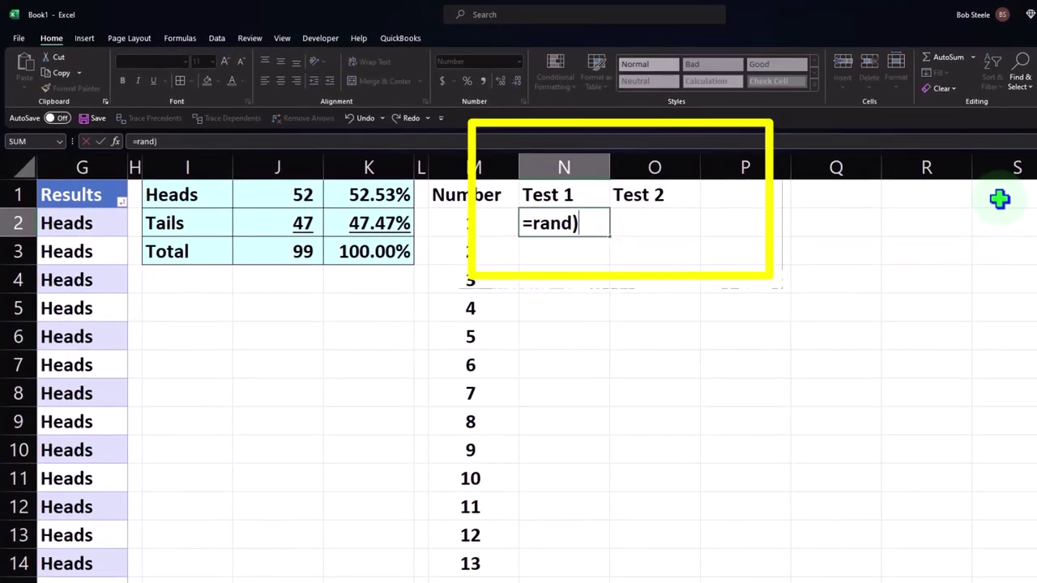
key("BackSpace")
key("BackSpace")
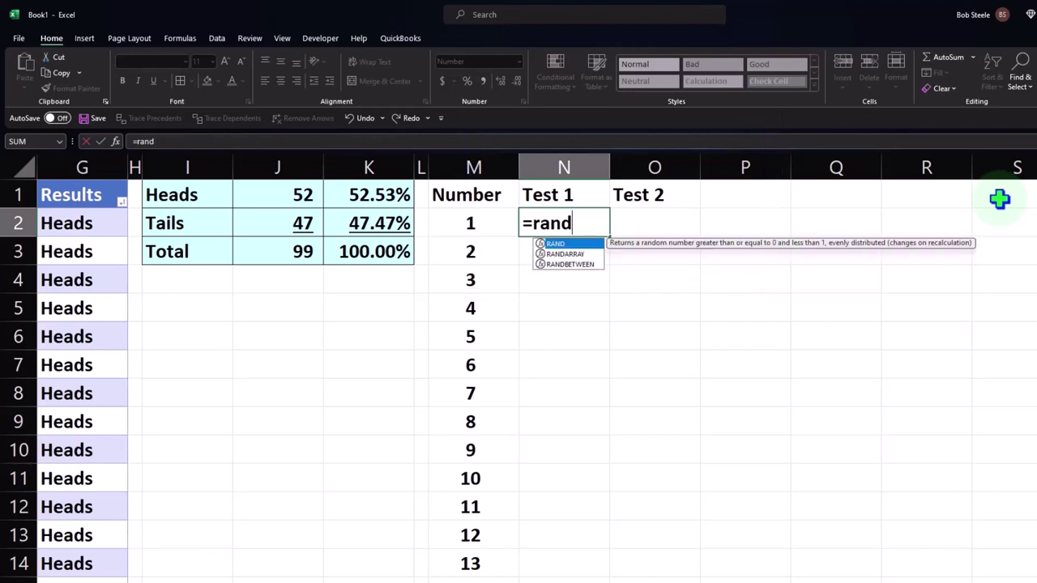
double_click(588, 265)
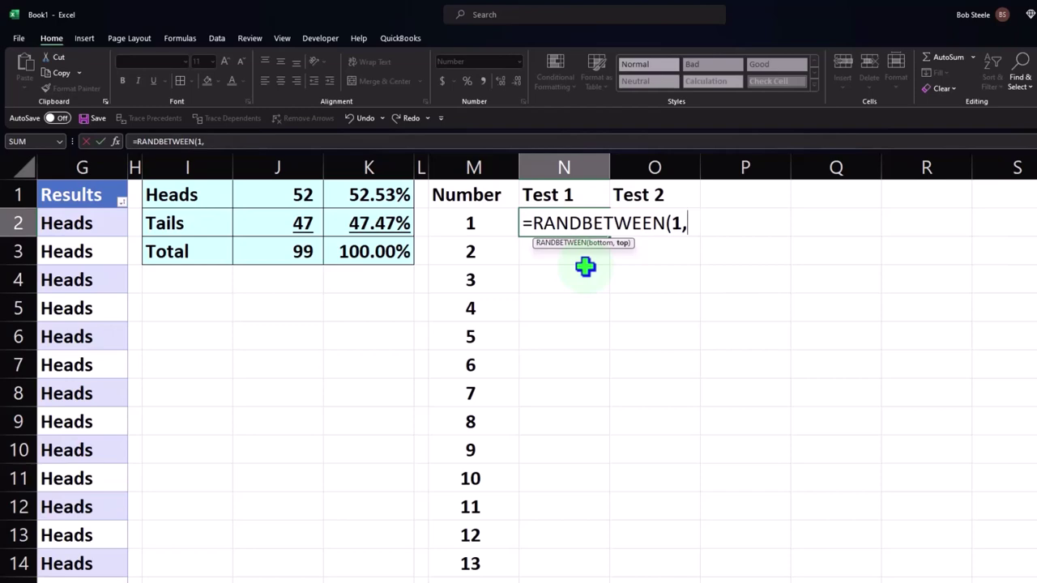
type("1,2)")
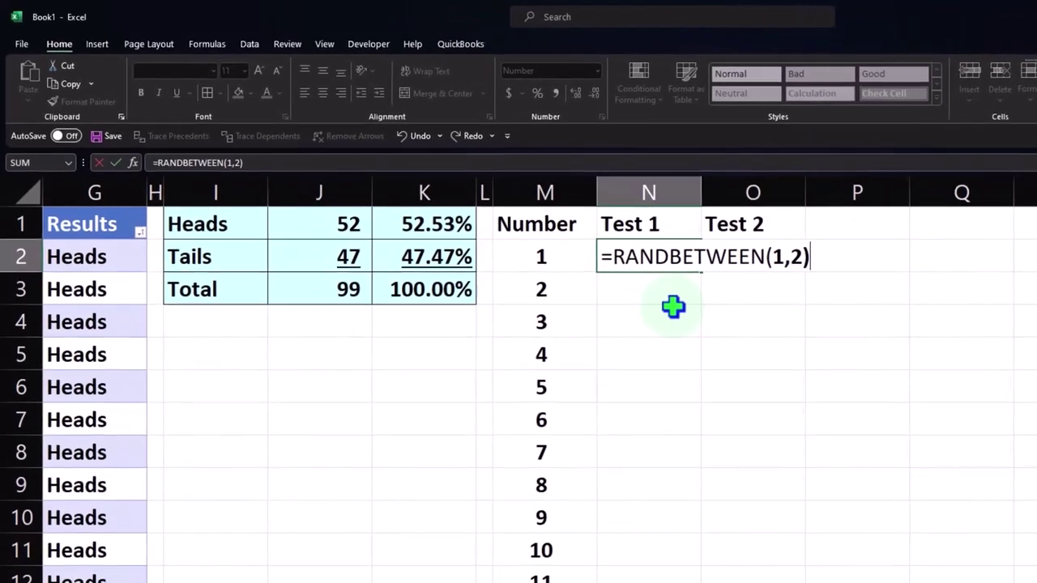
key("Return")
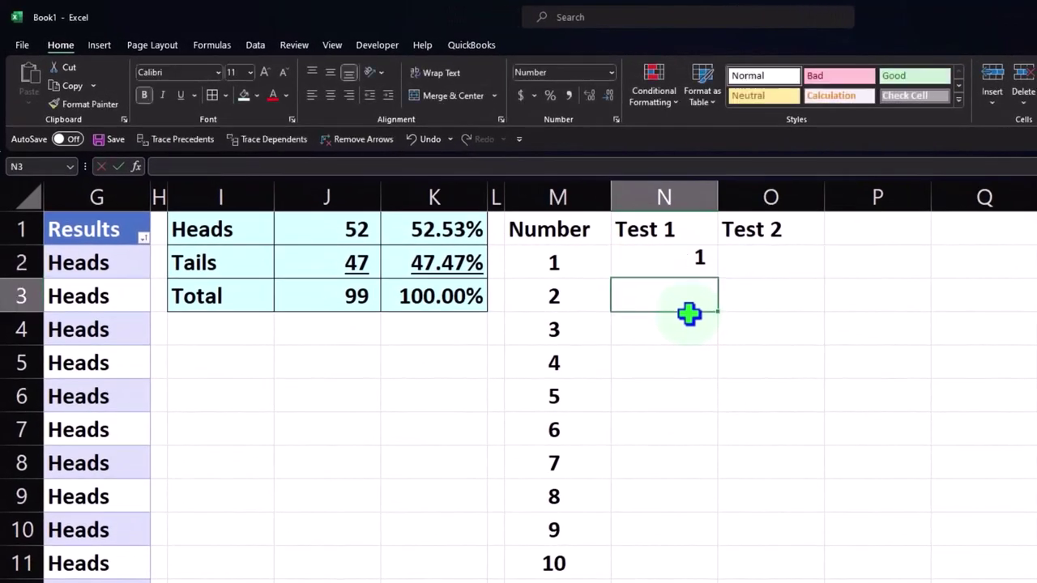
Extend the RANDBETWEEN formula to two flips in N2:N3 for Test 1 and three flips in O2:O4 for Test 2
left_click(690, 272)
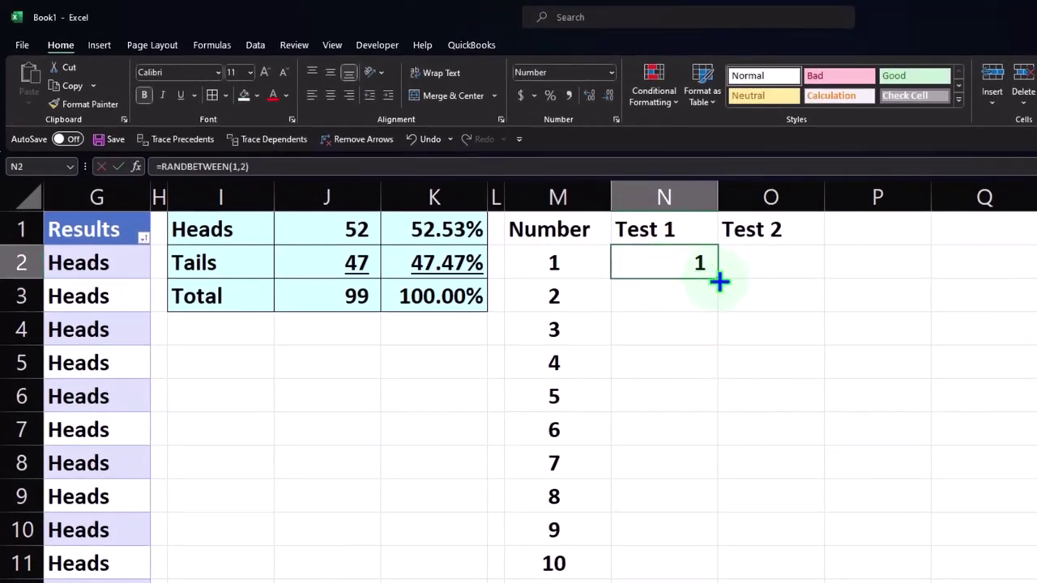
left_click_drag(720, 281, 717, 306)
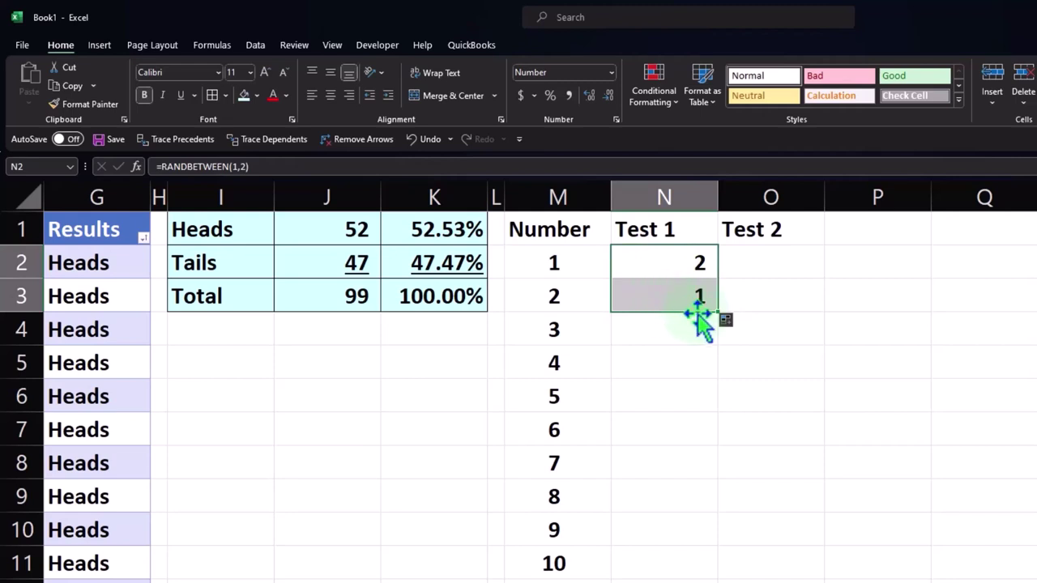
left_click_drag(719, 316, 774, 316)
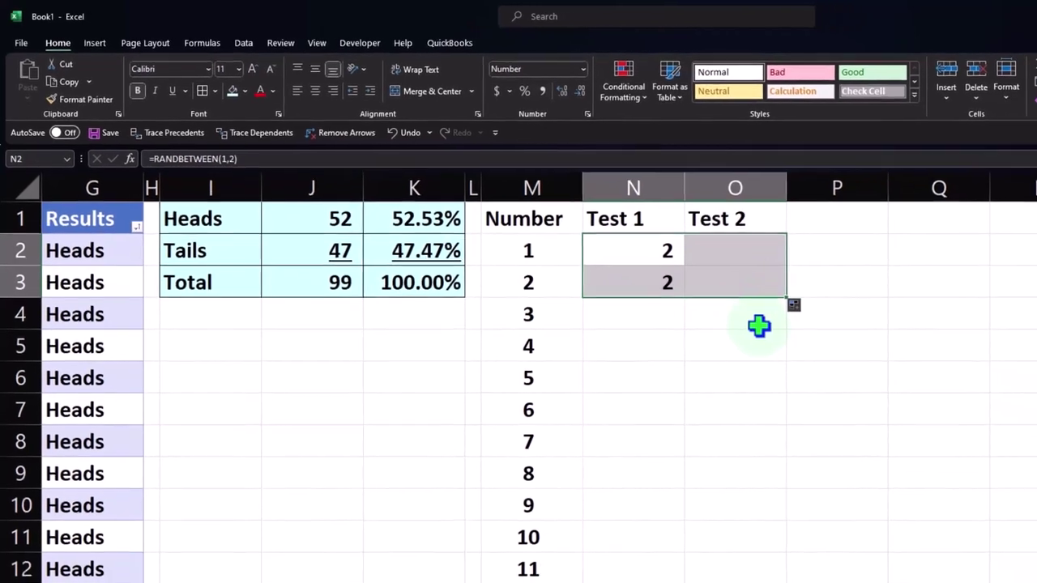
left_click_drag(770, 263, 801, 294)
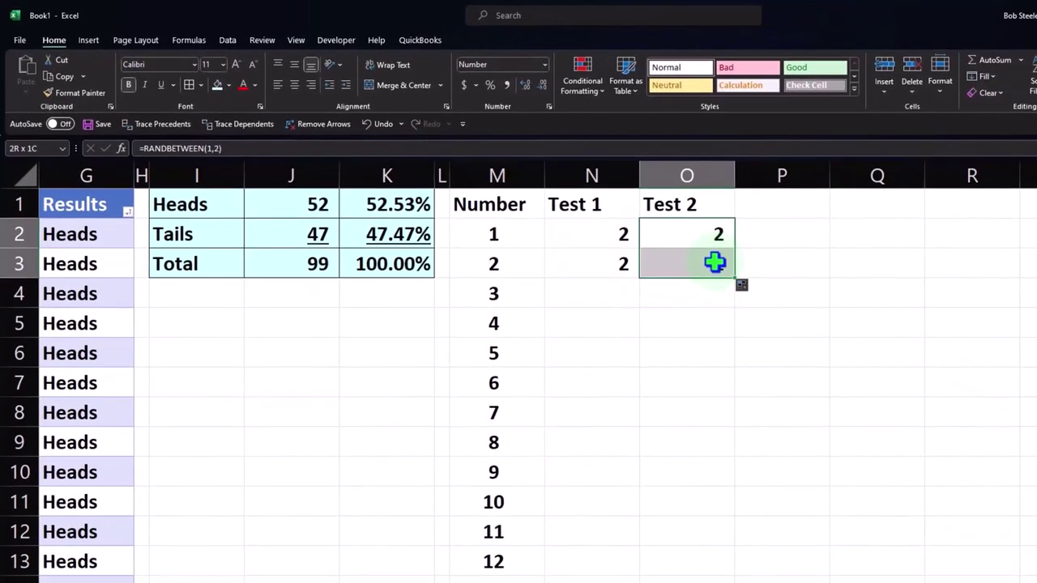
left_click_drag(714, 262, 732, 297)
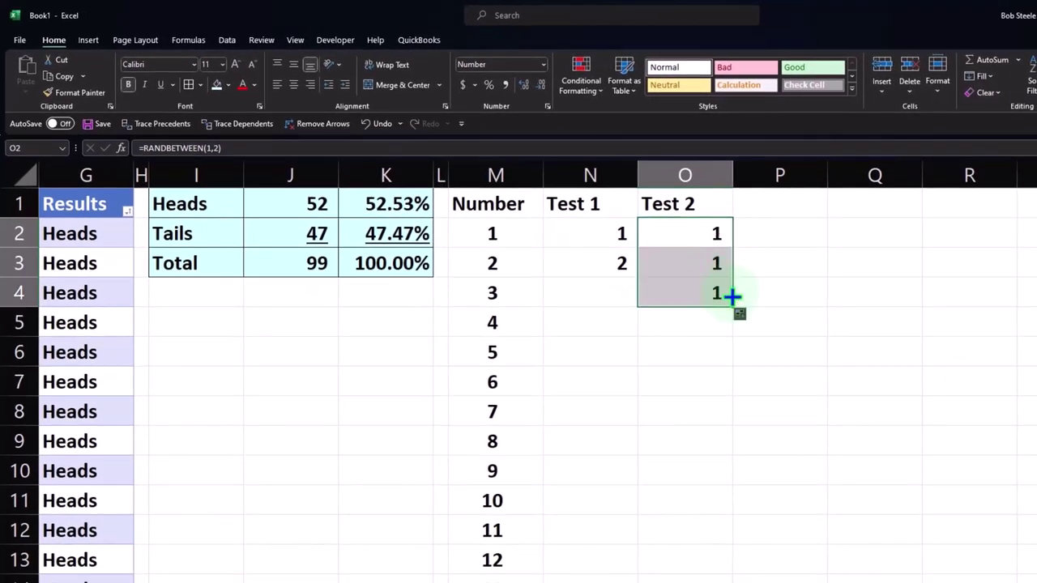
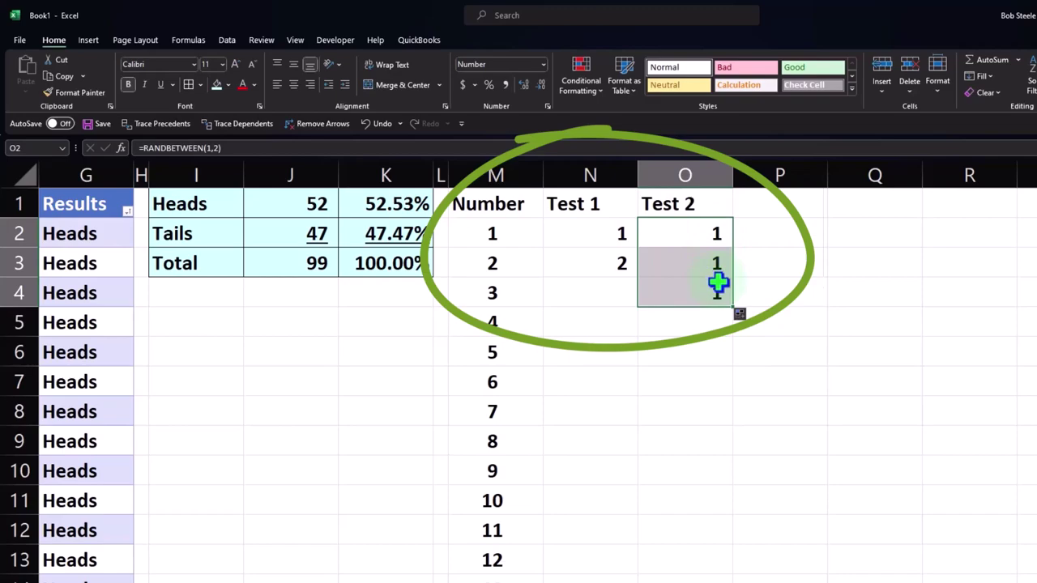
Copy the Test 2 flips in O2:O4 across to column P and extend them one row down to P5
left_click_drag(739, 314, 789, 308)
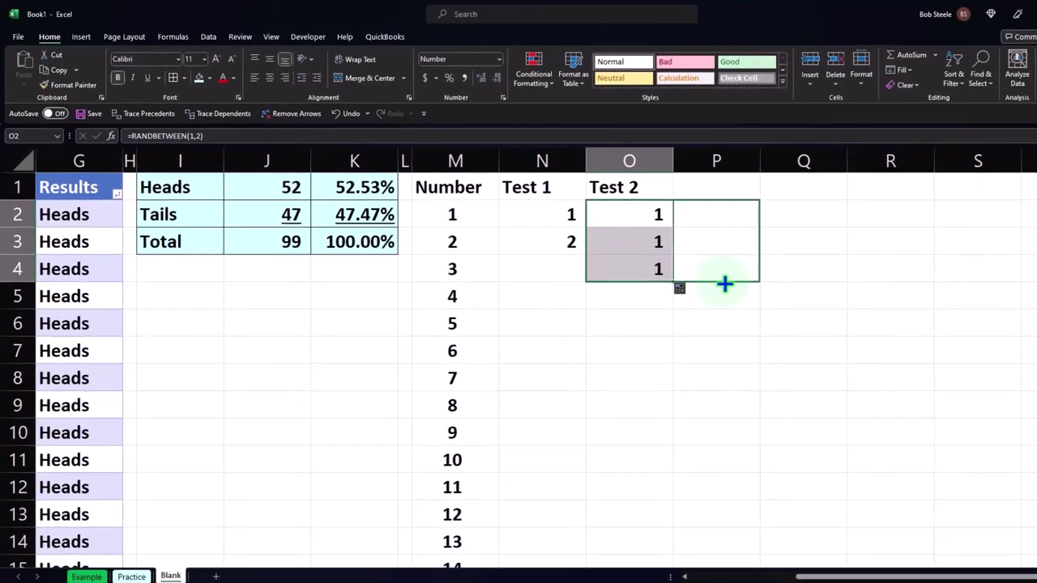
left_click_drag(725, 283, 736, 289)
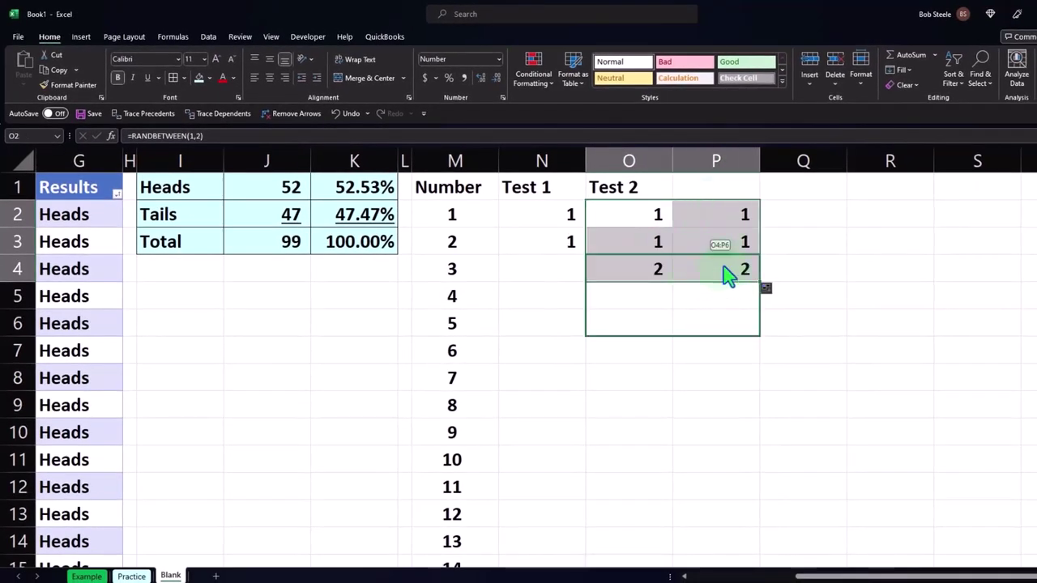
left_click_drag(720, 213, 759, 296)
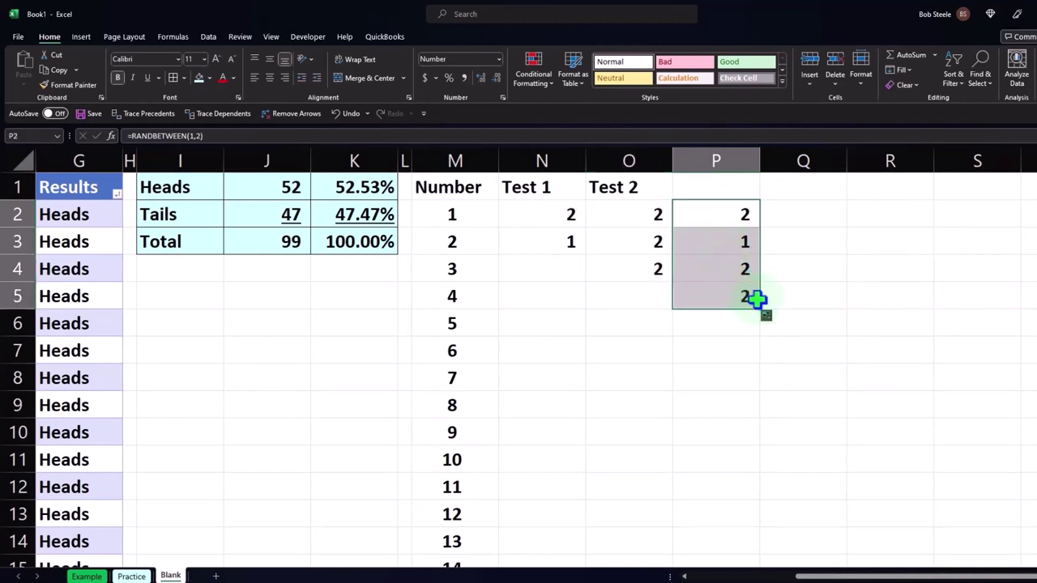
left_click_drag(734, 216, 738, 297)
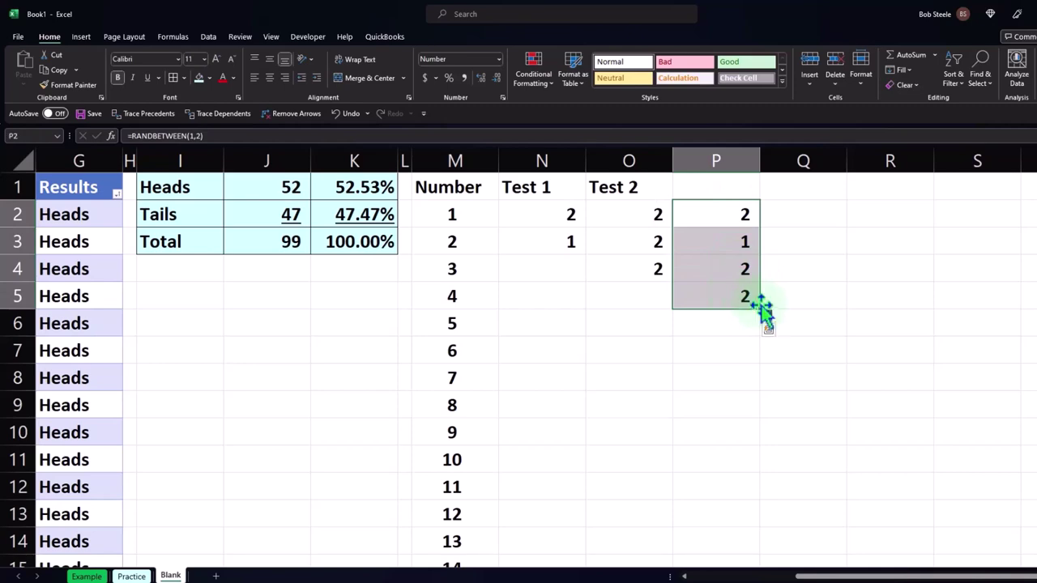
Copy the four flip formulas in P2:P5 across to Q2:Q5 and check the formula in Q2
left_click(802, 308, "shift")
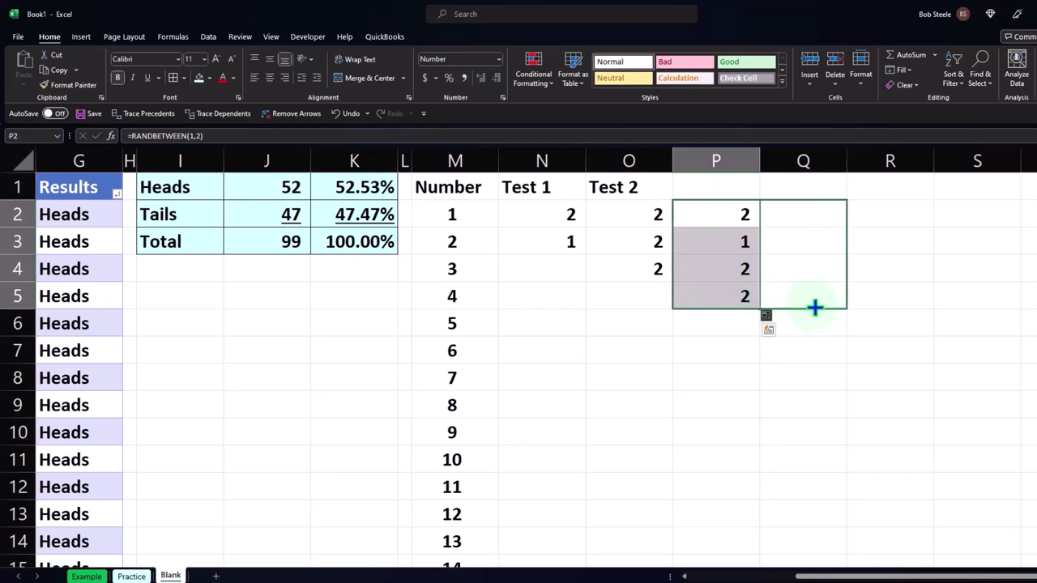
key("ctrl+r")
left_click(811, 214)
double_click(813, 214)
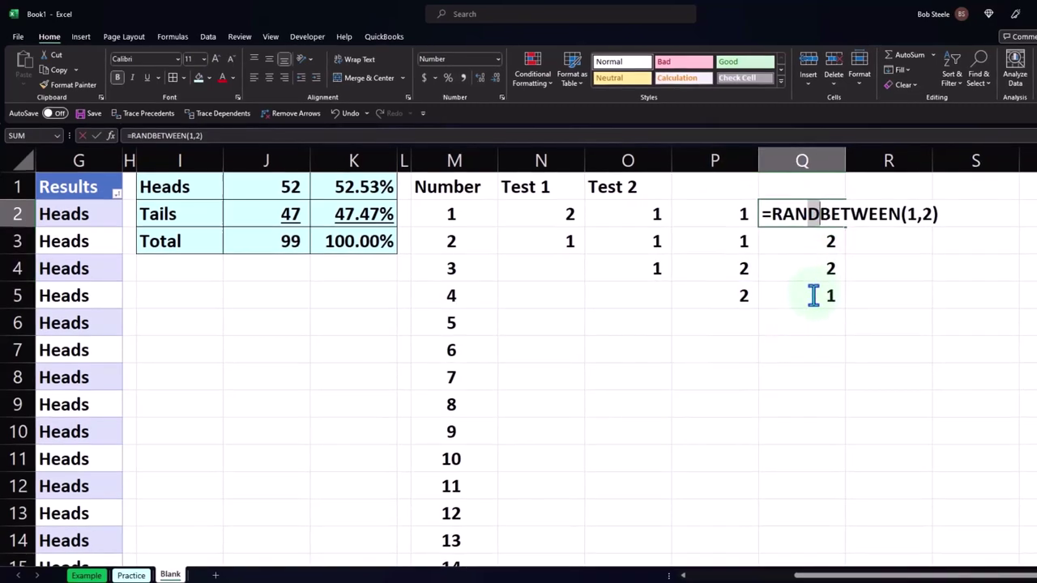
key("Return")
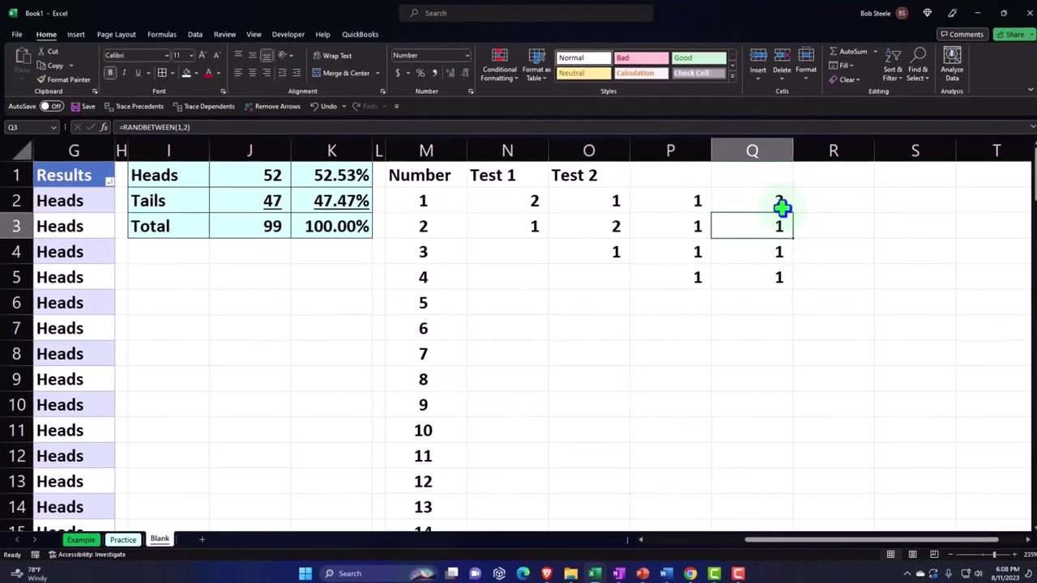
Extend the flips in column Q to Q6, and continue with one extra row per column in R2:R7 and S2:S8
mouse_move(782, 207)
left_mouse_down()
mouse_move(791, 310)
mouse_move(852, 318)
left_mouse_up()
left_click(859, 351)
left_click_drag(828, 201, 929, 275)
left_click_drag(916, 197, 952, 357)
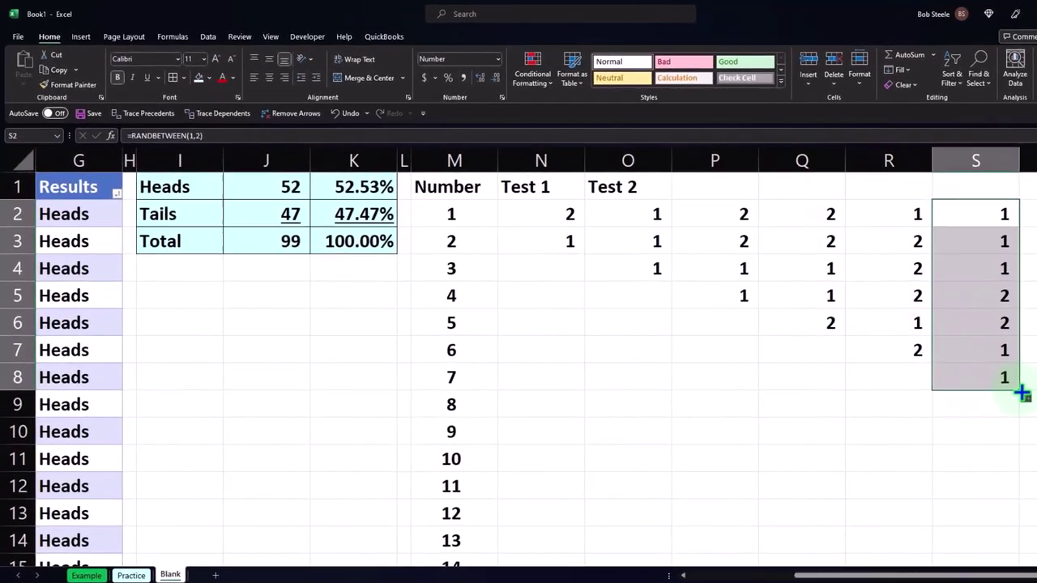
Copy the column S flip formulas rightward with one extra row per column, filling T2:T9 and U2:U10
key("F9")
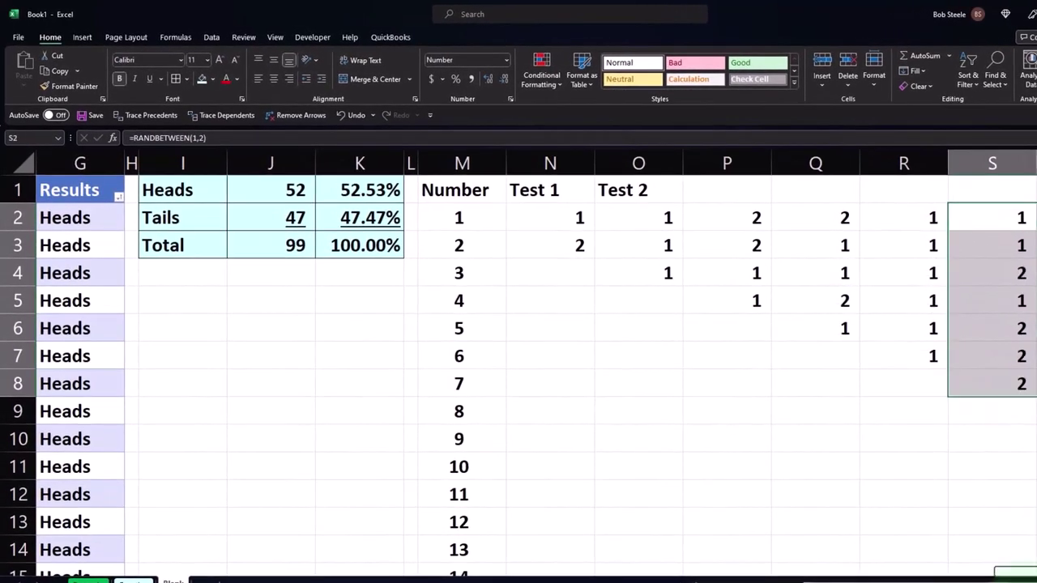
scroll(997, 282, "right", 1)
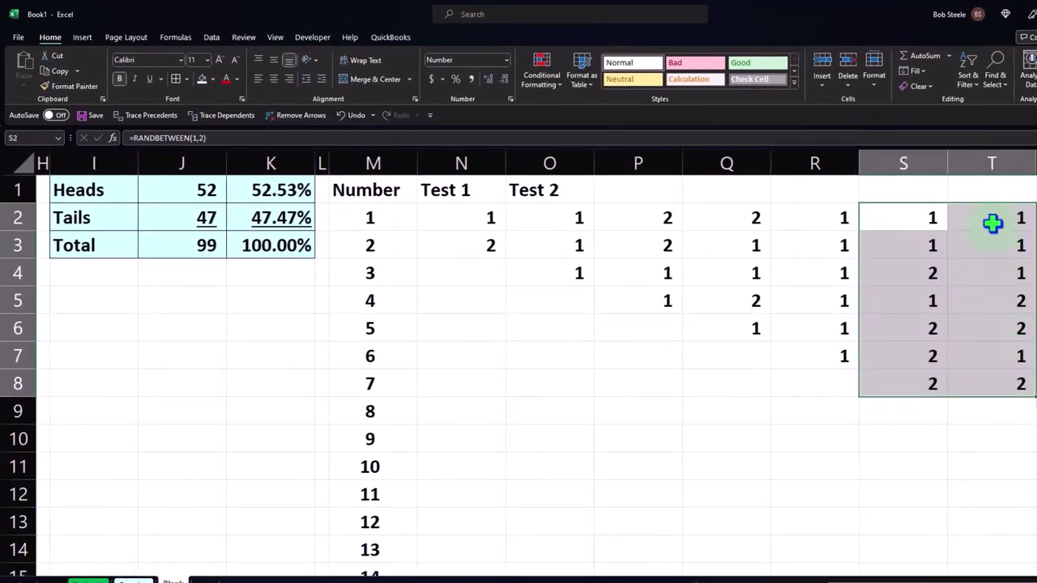
left_click_drag(993, 223, 1026, 430)
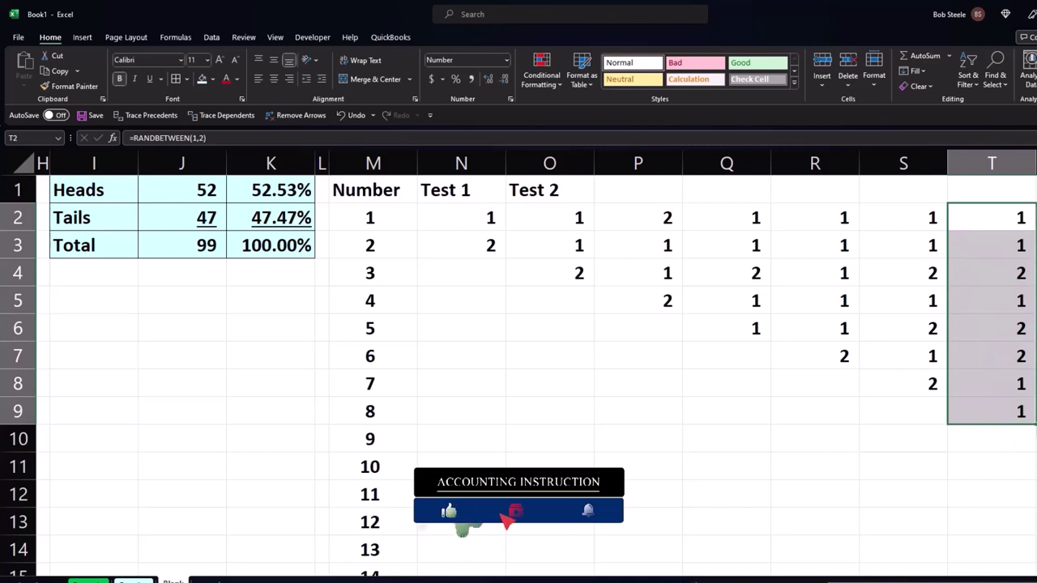
key("F9")
left_click_drag(1035, 424, 1007, 292)
left_click_drag(1005, 217, 1027, 457)
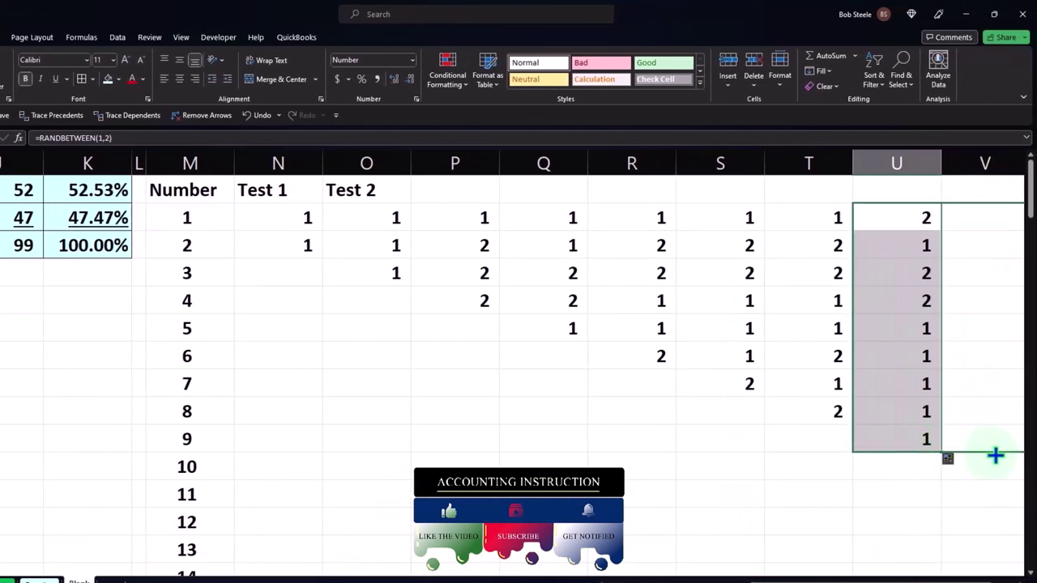
Copy the nine flip formulas in U2:U10 across to column V and extend them one row down to V11
left_click_drag(995, 456, 996, 456)
left_click(993, 446)
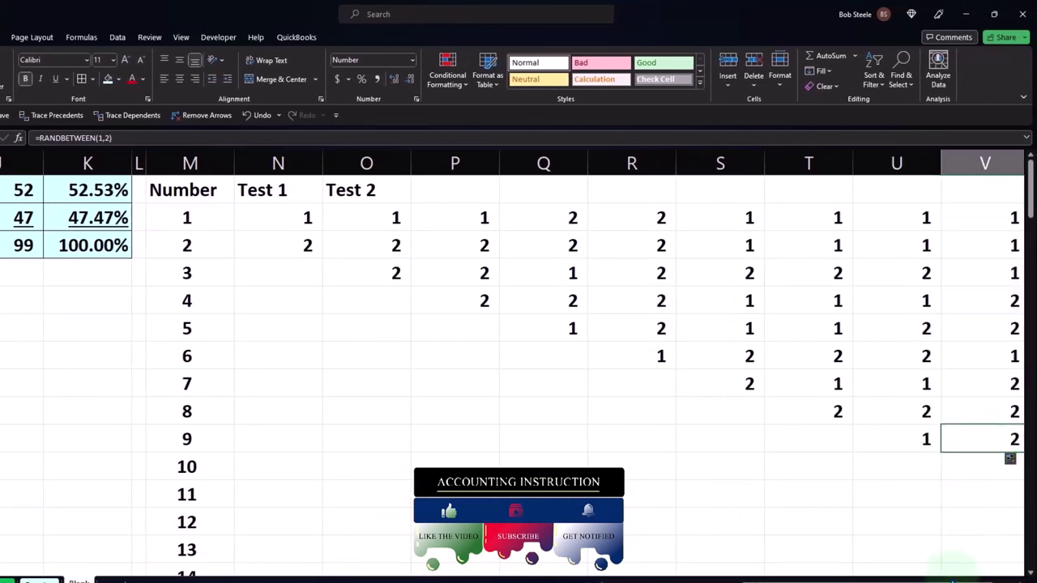
scroll(954, 428, "right", 1)
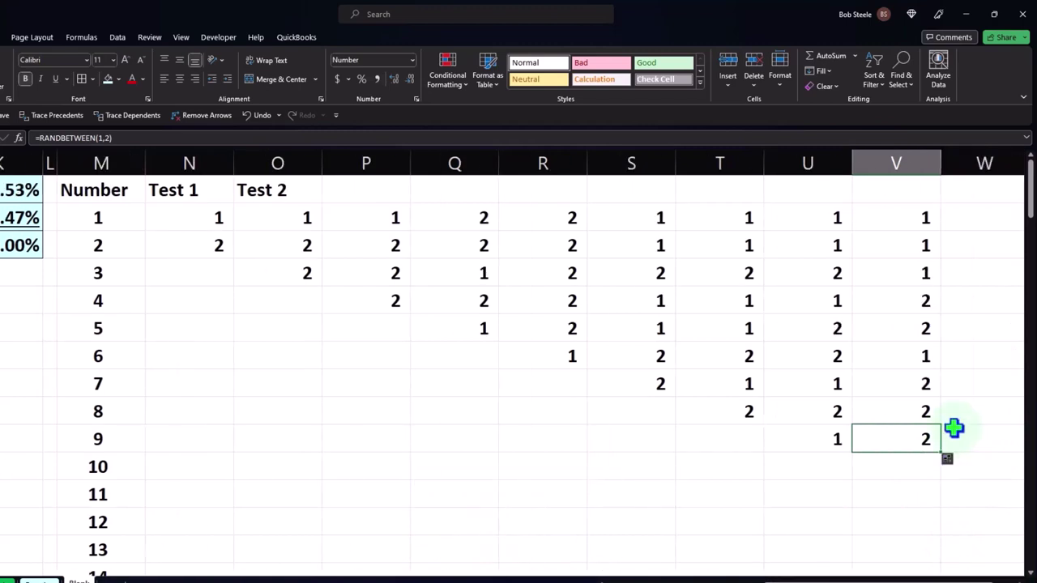
mouse_move(903, 217)
left_mouse_down()
mouse_move(905, 384)
mouse_move(932, 461)
left_mouse_up()
Copy the ten flip formulas in V2:V11 across to W2:W11
left_click_drag(891, 217, 991, 490)
left_click(974, 529)
key("Right")
key("Right")
key("Right")
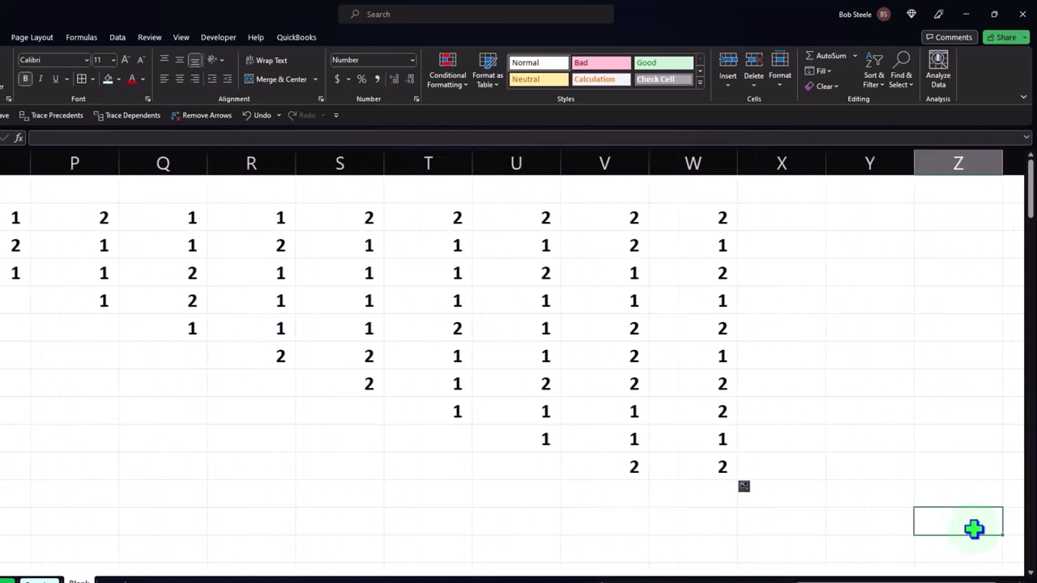
Extend the column W flips to W12 and copy them to X2:X12, and continue with one extra row to X13, copied to Y2:Y13
left_click_drag(696, 218, 695, 472)
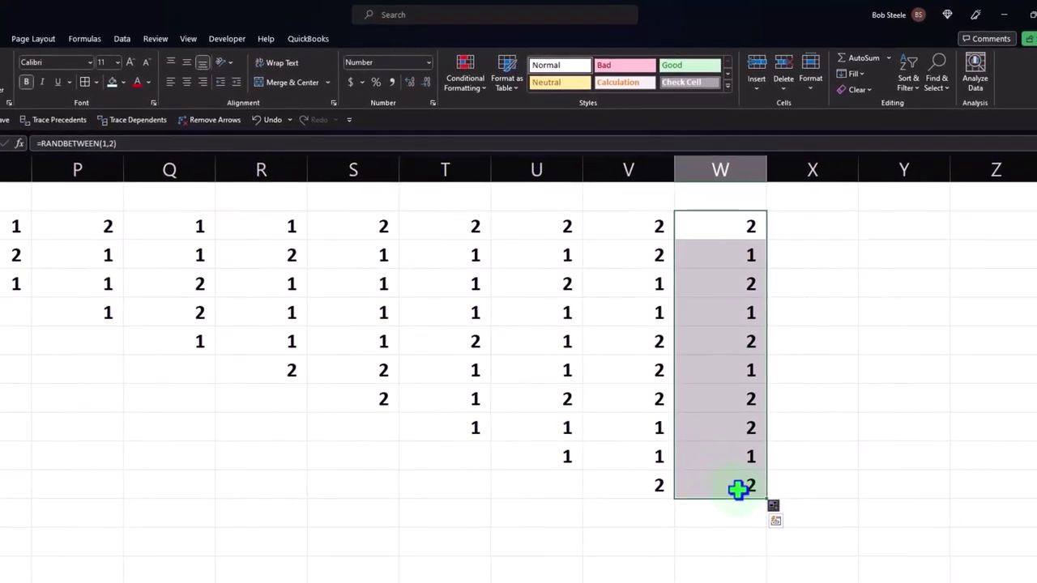
left_click_drag(777, 506, 829, 533)
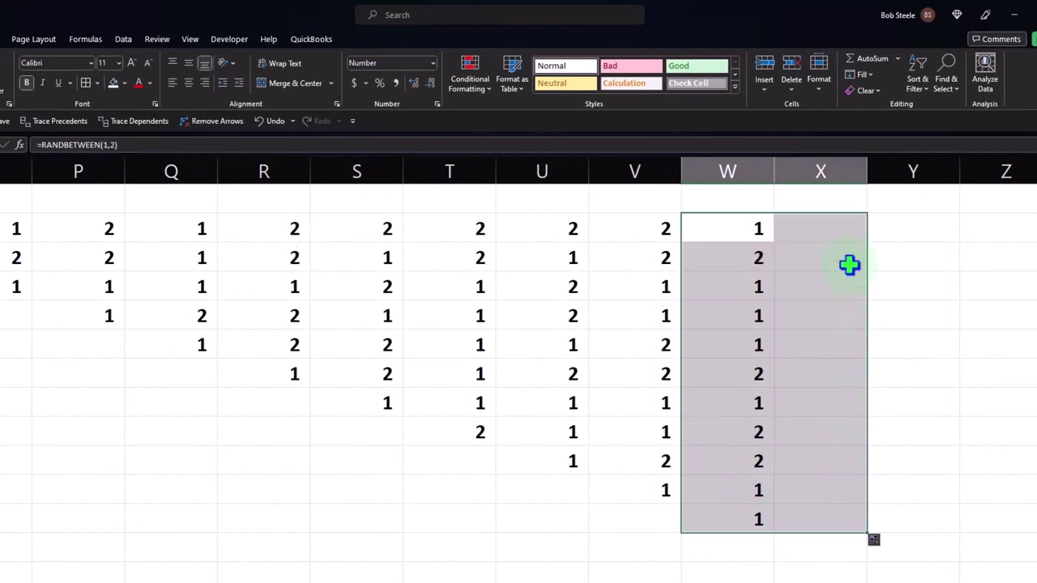
left_click_drag(823, 231, 821, 519)
scroll(847, 474, "down", 1)
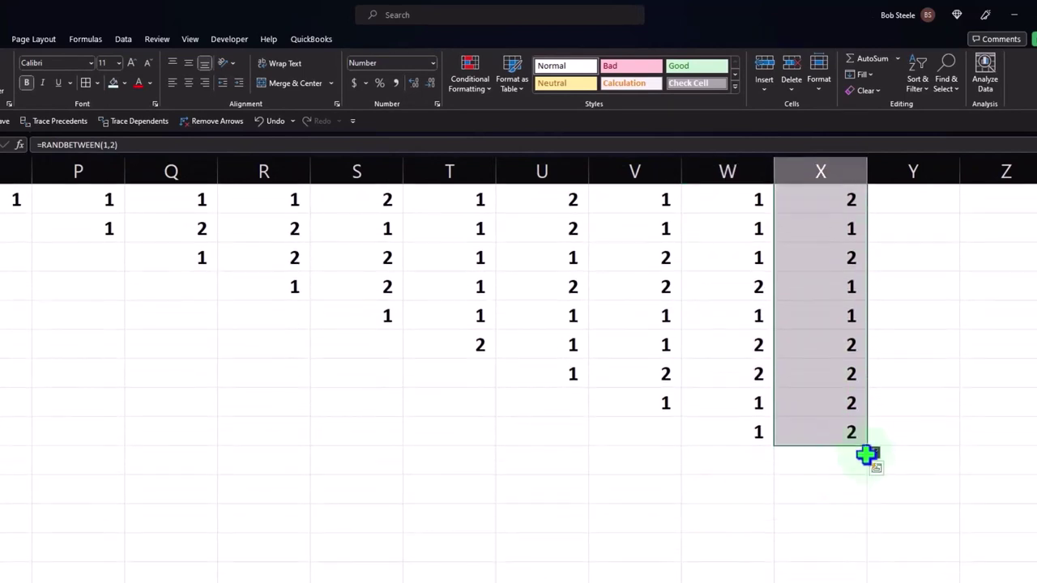
left_click_drag(870, 475, 916, 479)
Extend the flips in column Y one row down to Y14 and copy them across to Z2:Z14
scroll(917, 273, "up", 3)
left_click_drag(916, 273, 919, 548)
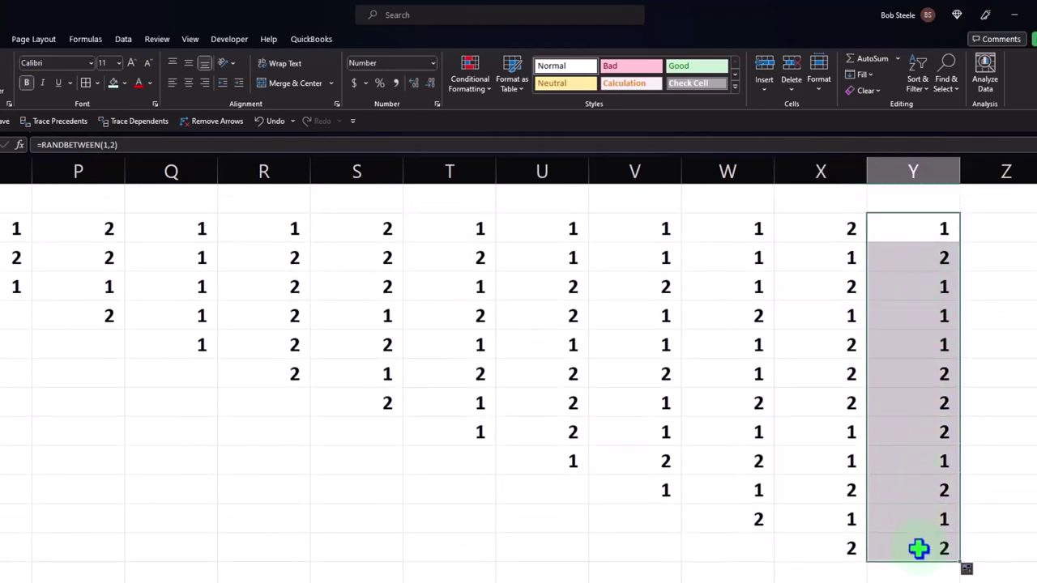
scroll(948, 486, "down", 3)
left_click_drag(962, 480, 940, 468)
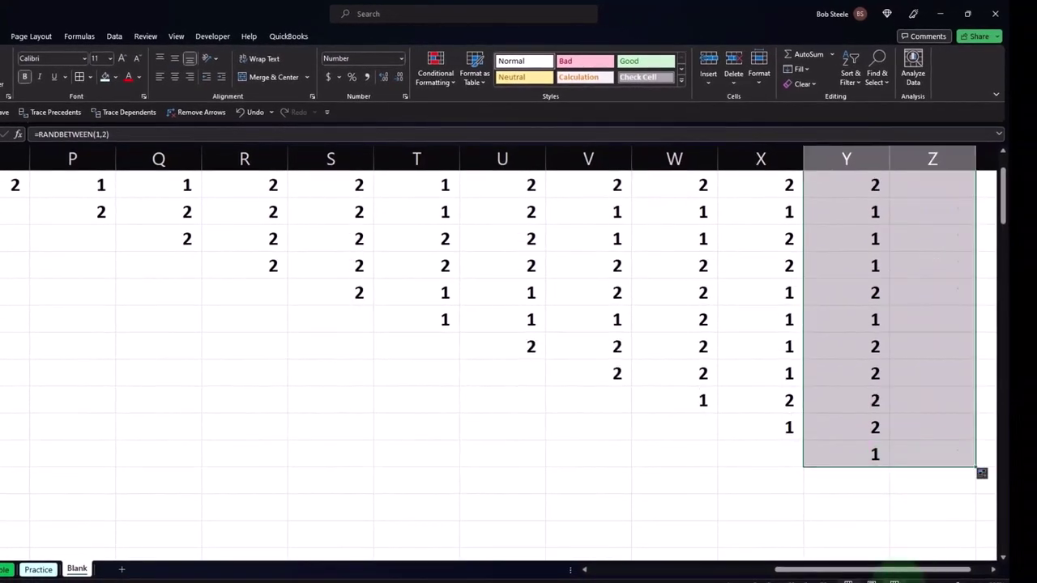
scroll(891, 570, "right", 1)
scroll(877, 338, "up", 1)
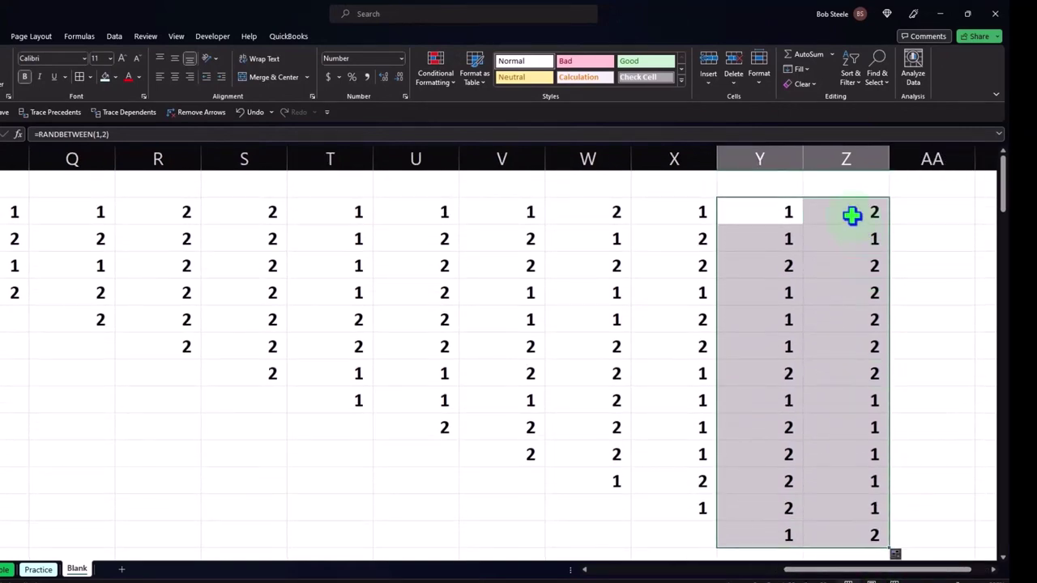
Extend the flips in column Z one row down to Z15 and copy them across to AA2:AA15
left_click_drag(851, 213, 851, 531)
scroll(885, 474, "down", 1)
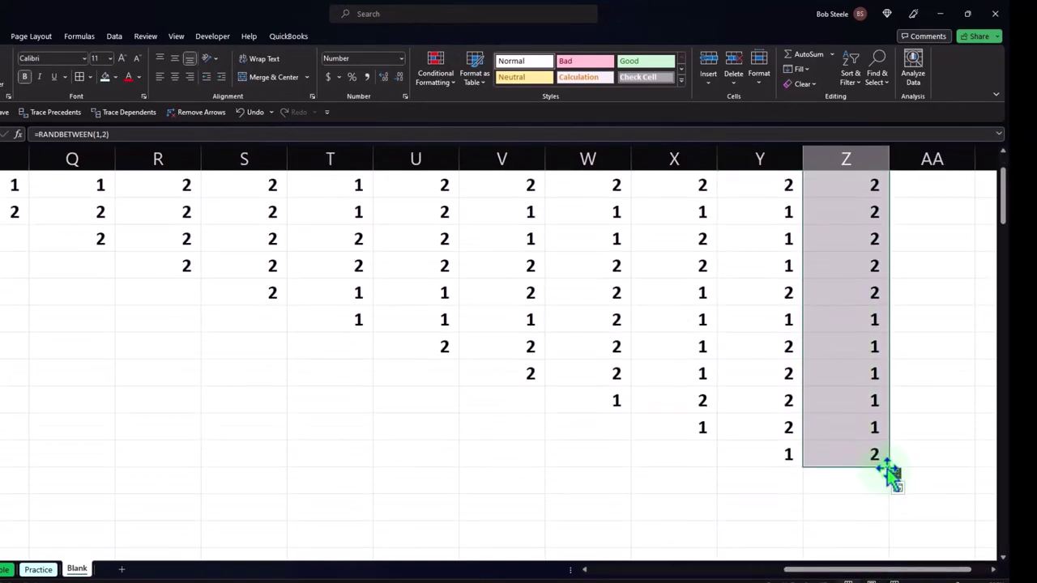
left_click_drag(891, 481, 879, 491)
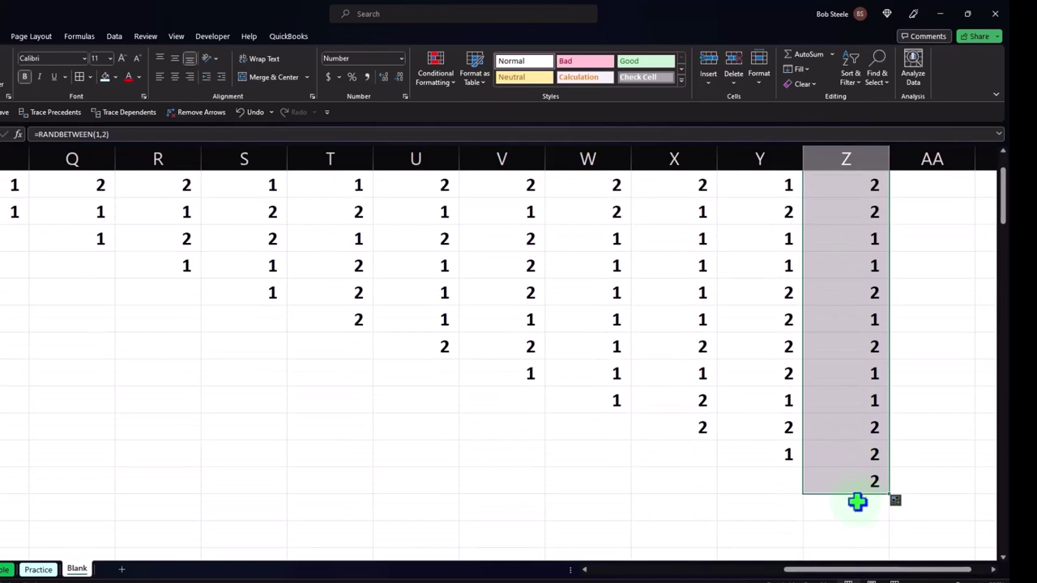
scroll(858, 392, "up", 1)
scroll(858, 418, "down", 1)
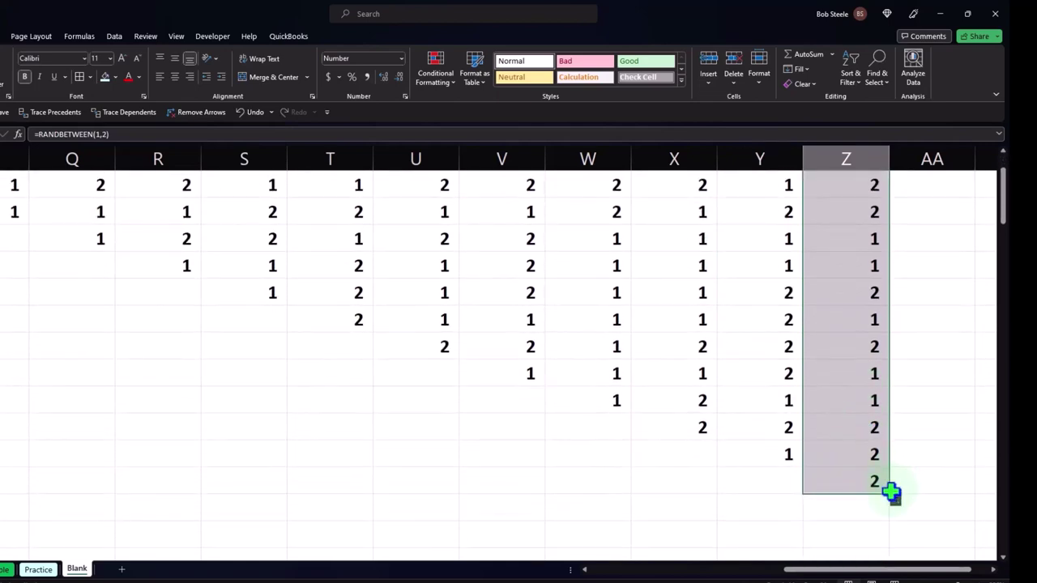
left_click_drag(900, 496, 937, 495)
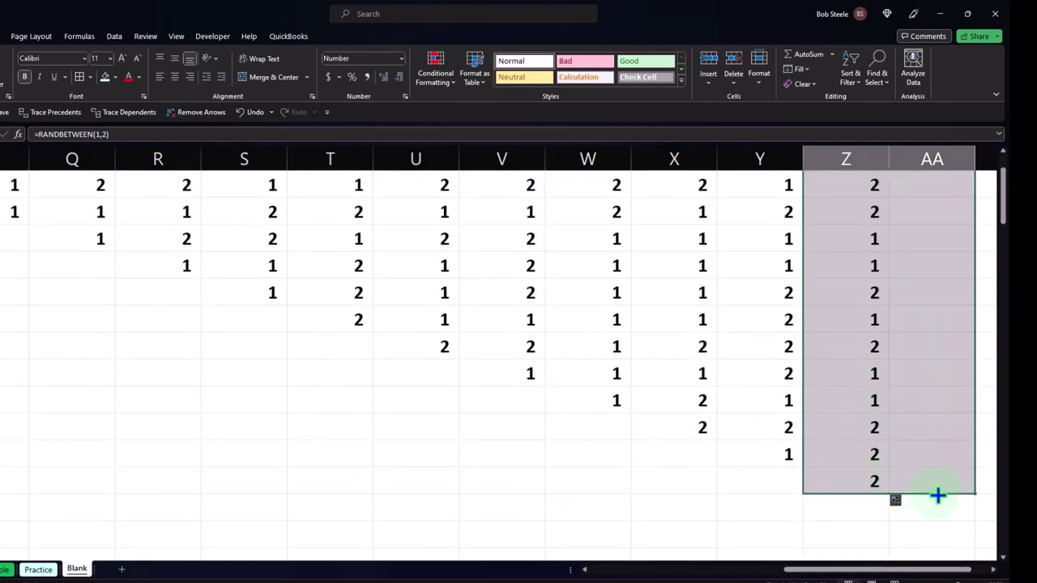
Extend the flips in column AA one row down to AA16
scroll(940, 283, "up", 1)
left_click_drag(944, 223, 940, 490)
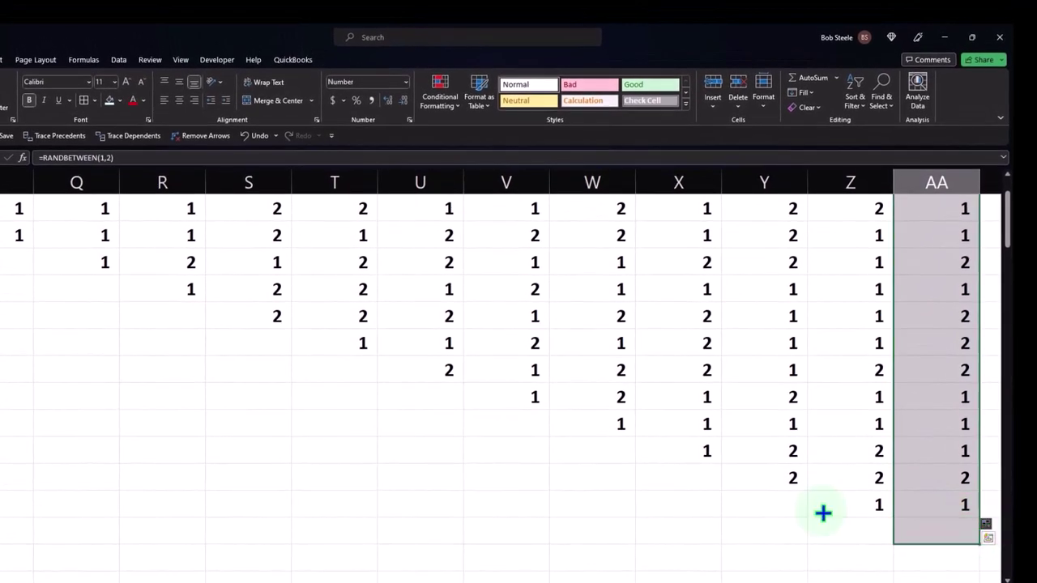
key("F9")
scroll(490, 331, "up", 1)
Continue the Test 1 and Test 2 header series across row 1 up to Test 14 in AA1, and select the header row M1:AA1
left_click(389, 218)
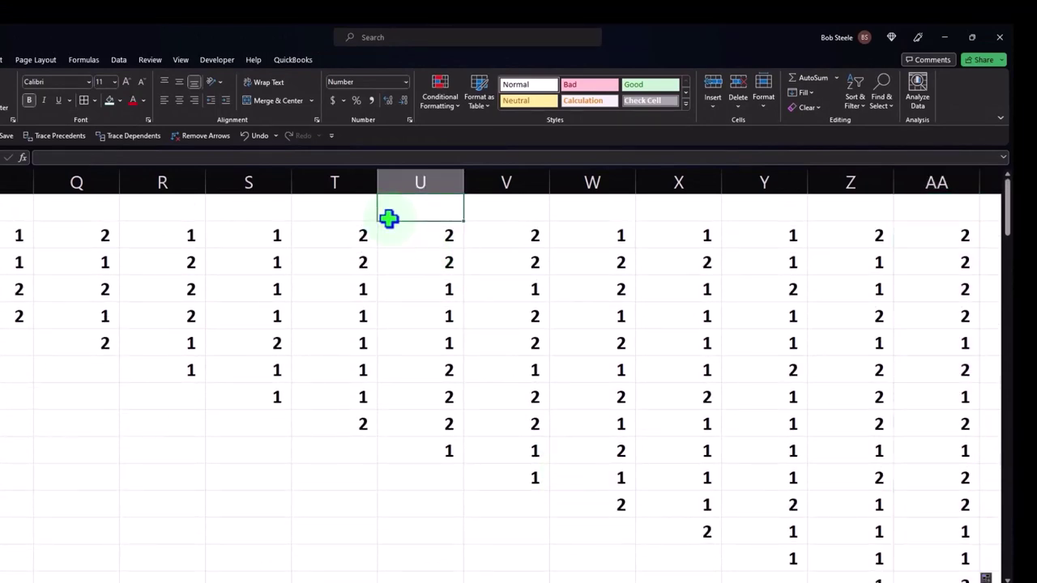
key("Left")
key("Left")
key("Left")
key("Left")
key("Left")
key("Left")
key("Left")
key("Left")
key("Left")
key("Right")
key("Right")
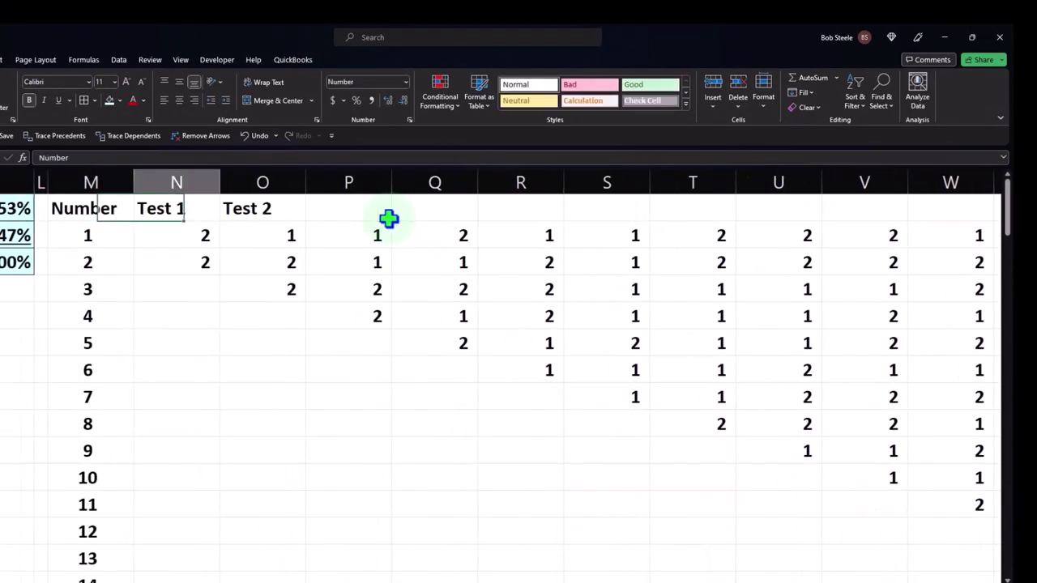
left_click_drag(172, 210, 241, 209)
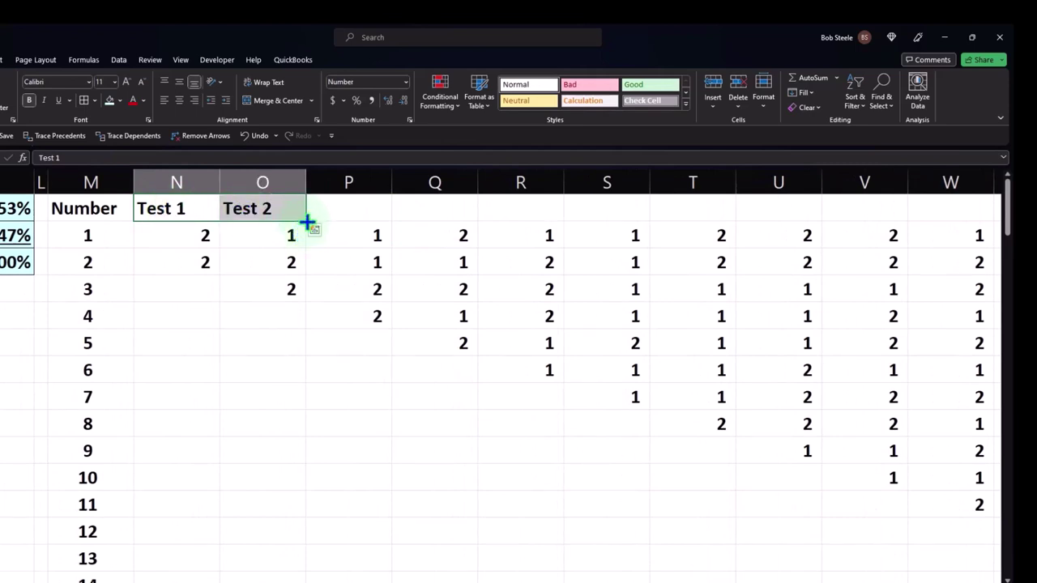
left_click_drag(307, 223, 59, 178)
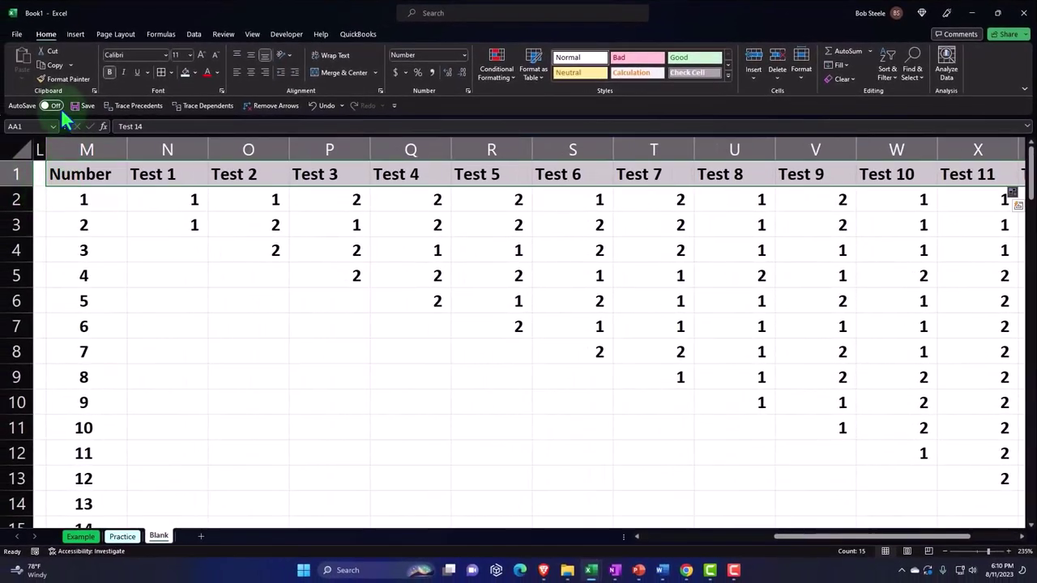
Format the header row M1:AA1 with black fill, white font and centred text
left_click(195, 73)
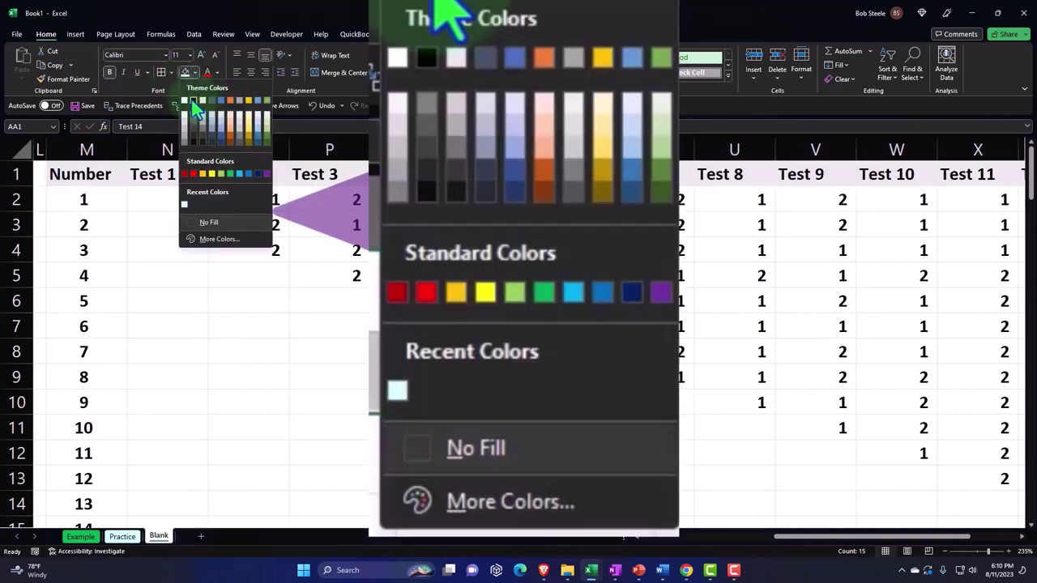
left_click(192, 101)
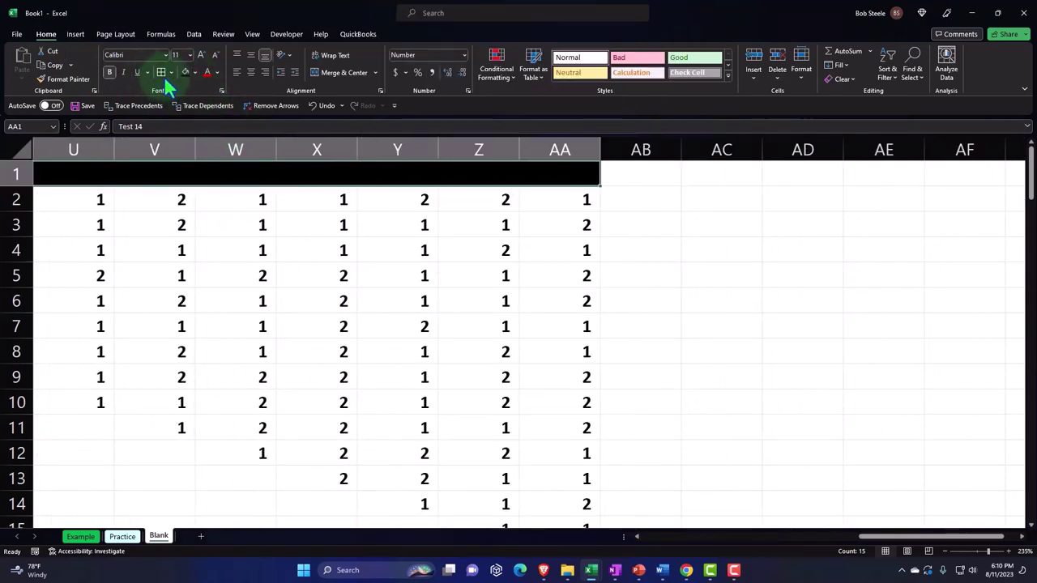
left_click(216, 72)
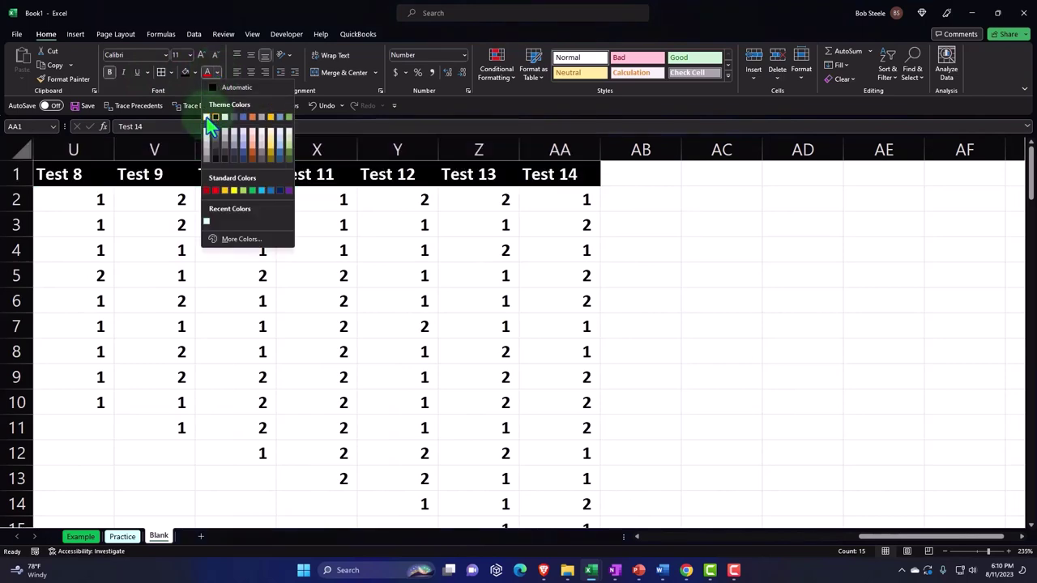
left_click(208, 115)
left_click(250, 72)
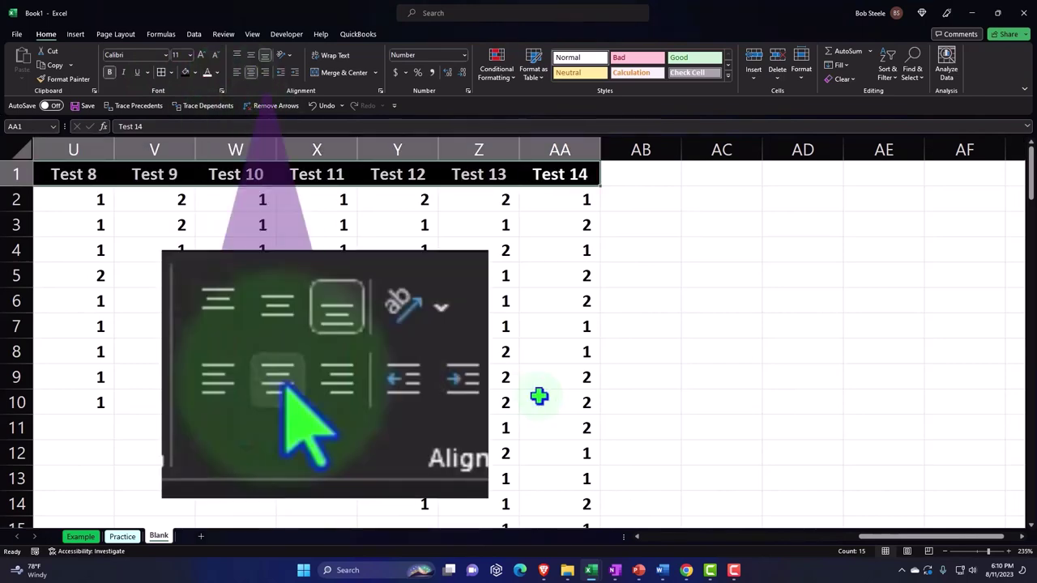
Apply cell borders and the recently used light blue fill to the table body M2:AA16
left_click_drag(879, 538, 867, 538)
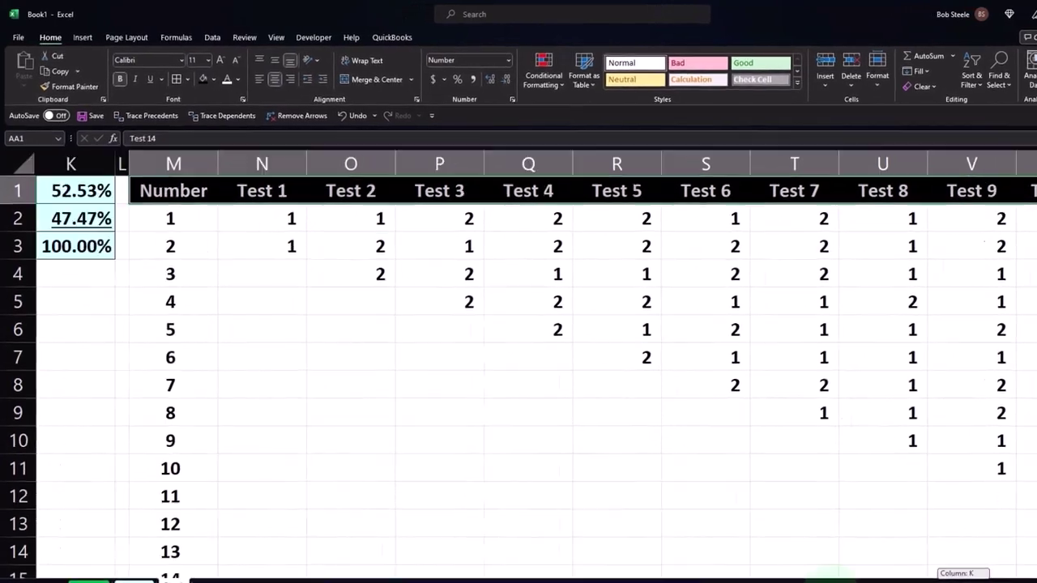
left_click_drag(197, 229, 823, 509)
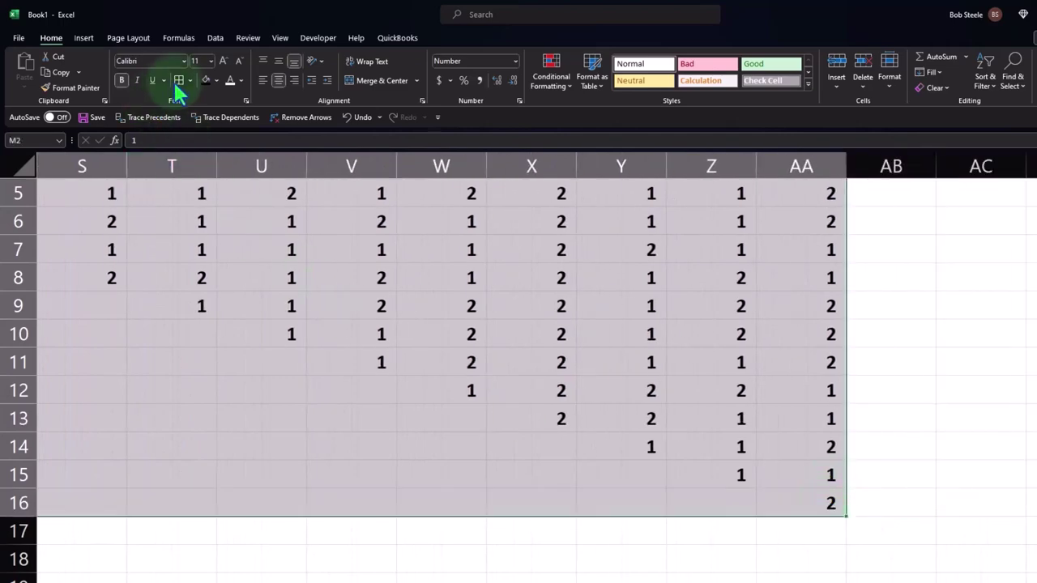
left_click(180, 81)
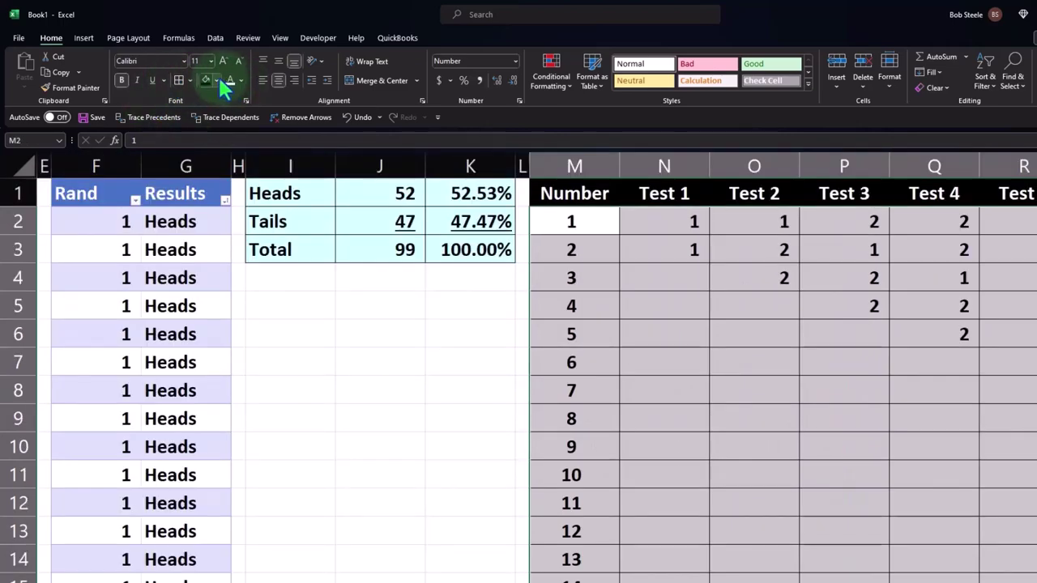
left_click(217, 81)
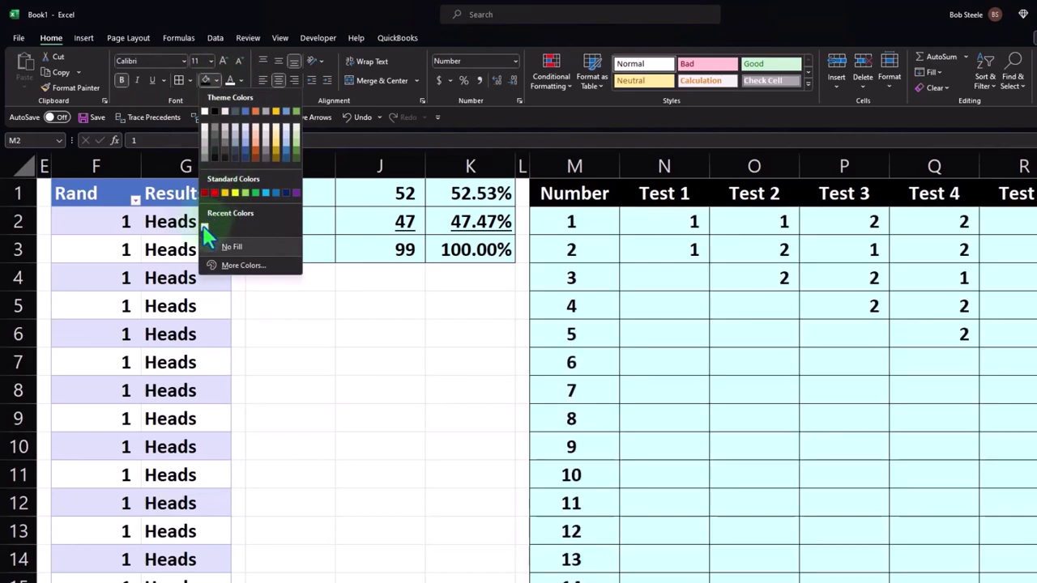
left_click(203, 224)
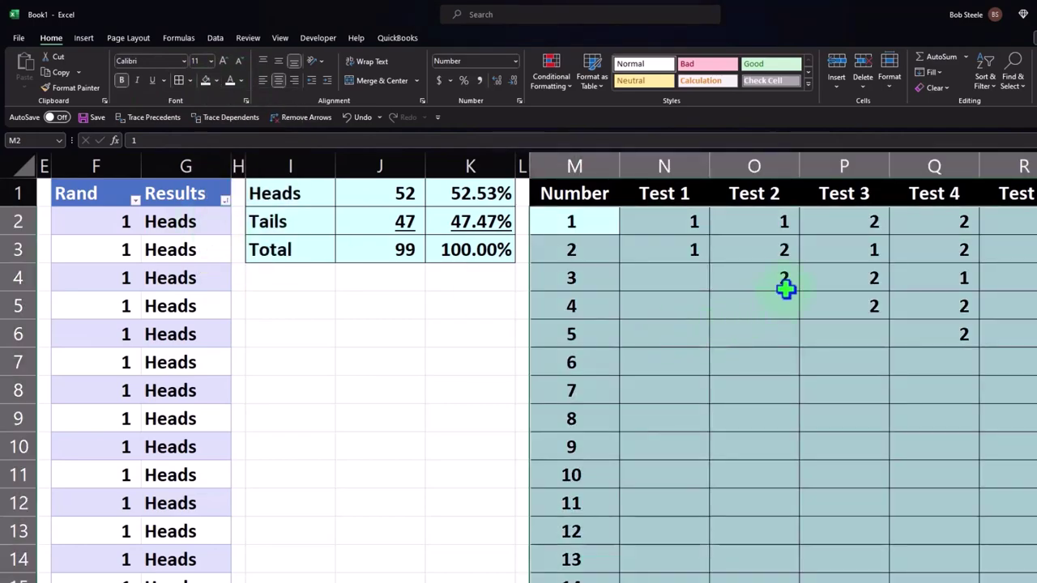
Check the flip formulas in O3, S4, R4 and V5, re-entering them unchanged to recalculate the random results
left_click(785, 253)
key("F2")
key("Return")
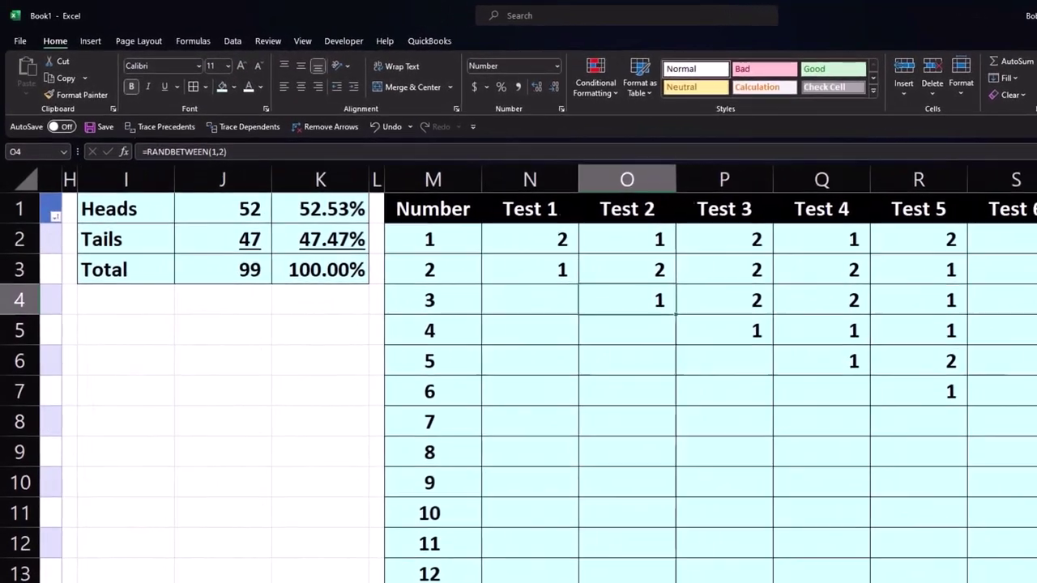
scroll(542, 374, "right", 3)
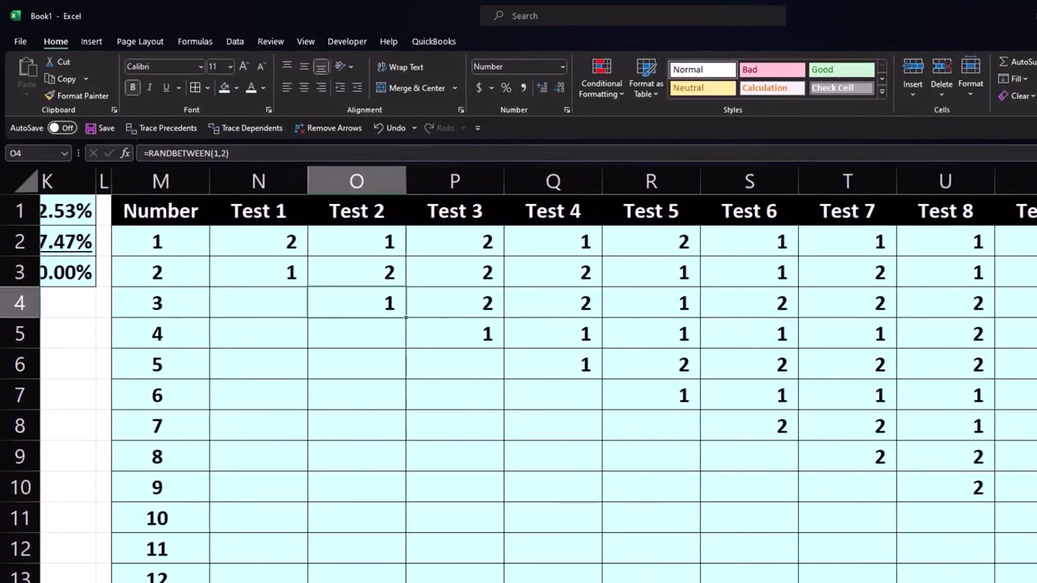
left_click(757, 300)
key("F2")
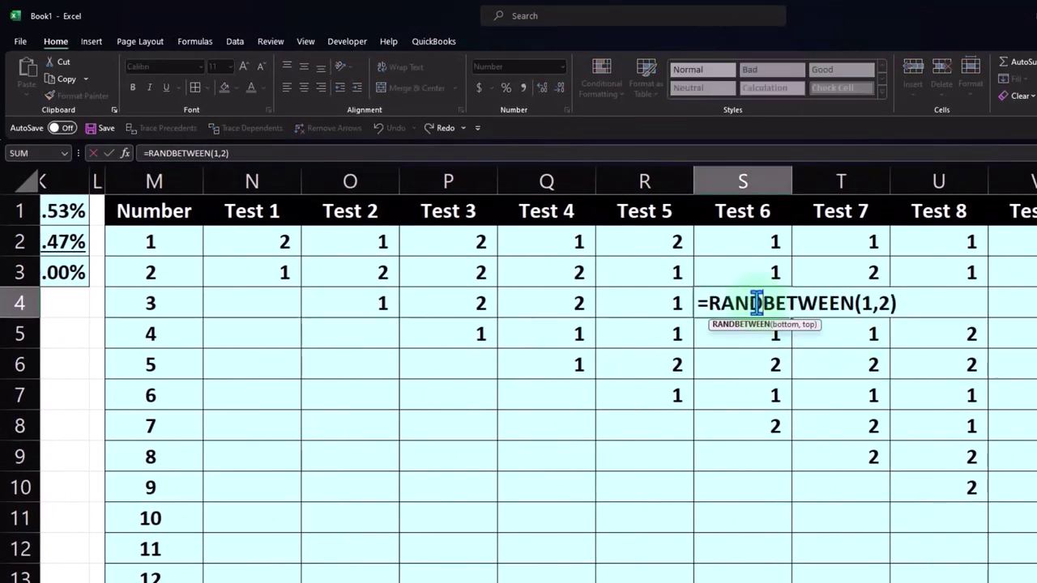
key("Return")
left_click(677, 300)
key("F2")
key("Escape")
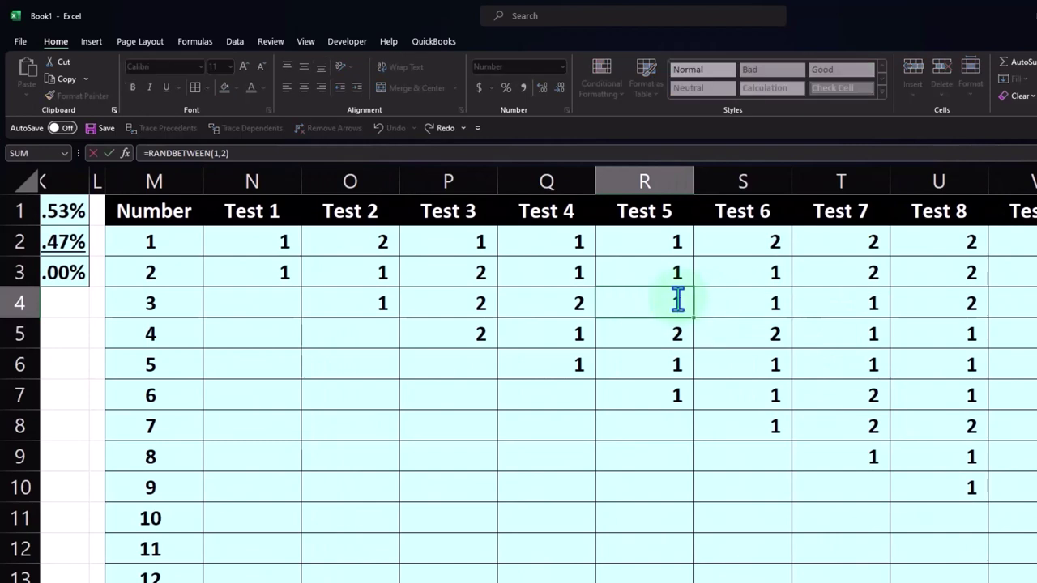
key("Return")
left_click(1033, 345)
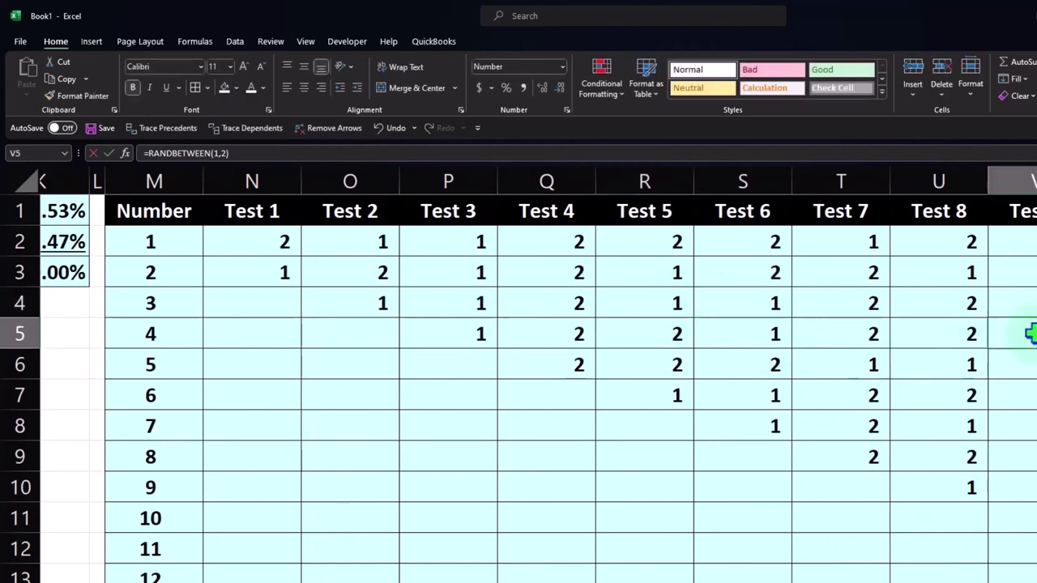
key("F2")
key("Return")
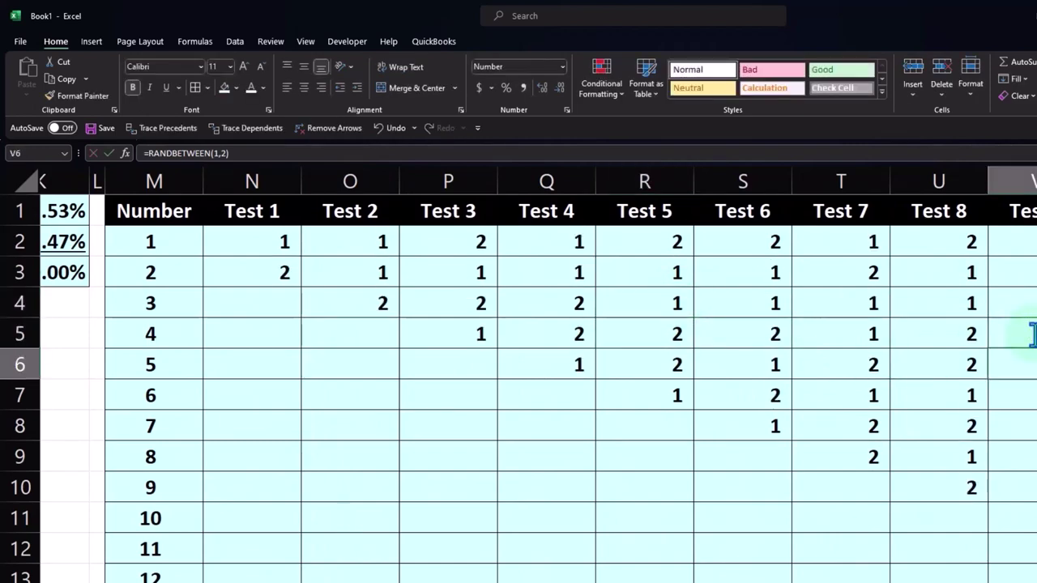
left_click(1033, 403)
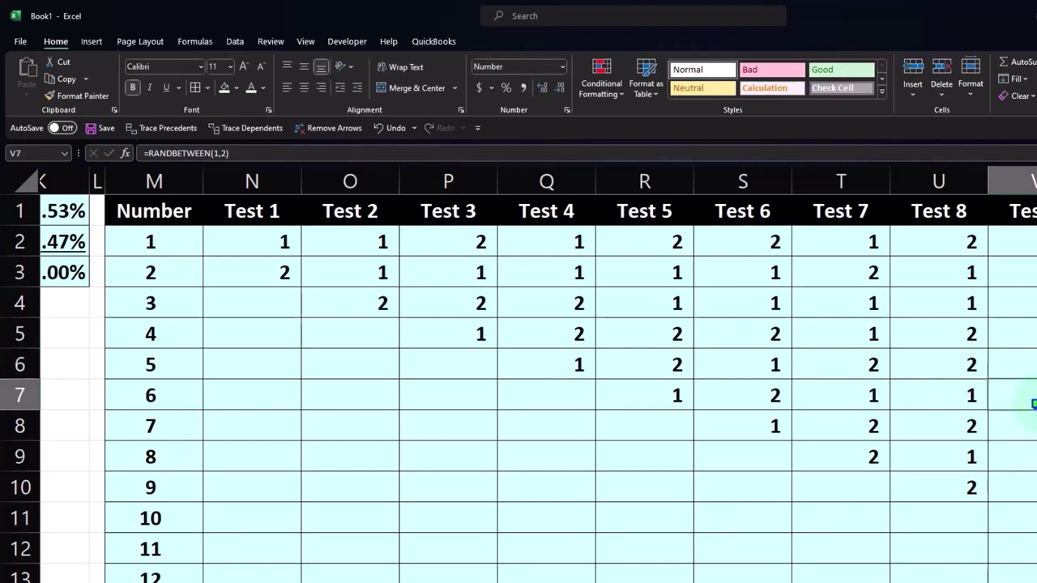
Copy the whole test table M1:AA16 and paste it as values only starting at AC1
left_click_drag(165, 214, 894, 480)
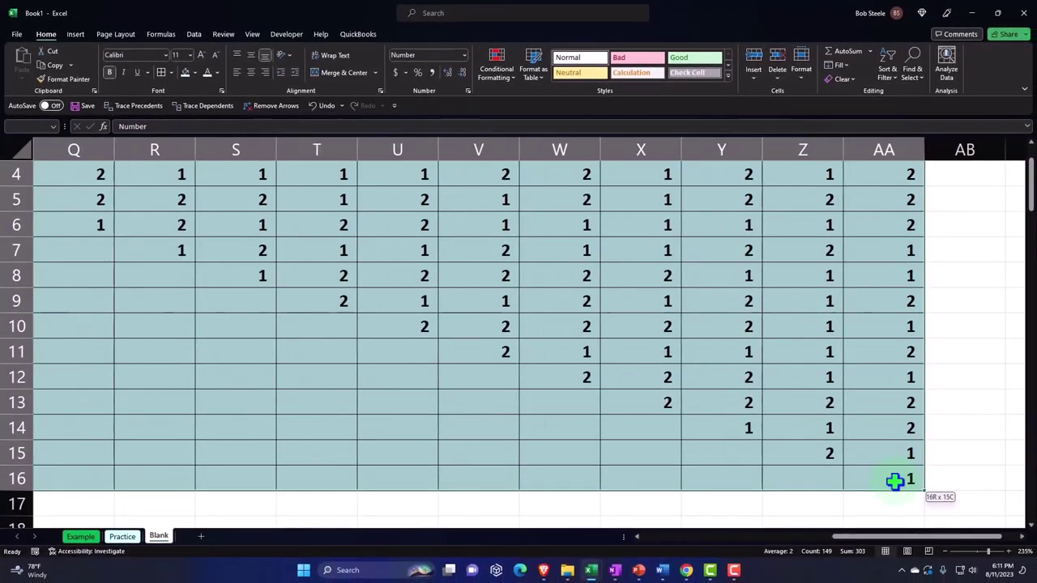
key("ctrl+c")
scroll(908, 417, "up", 1)
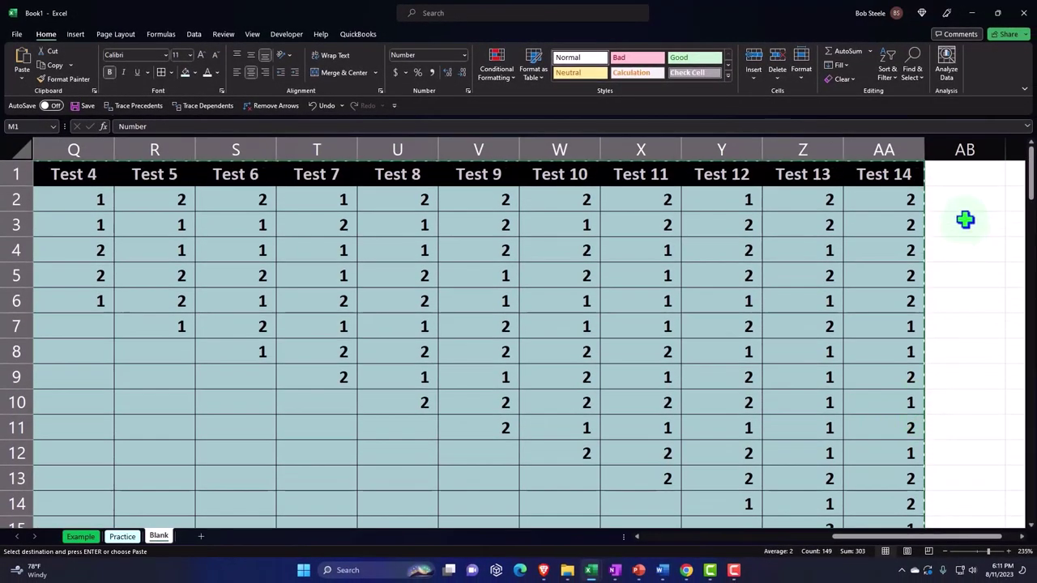
left_click(974, 200)
key("Right")
key("Right")
key("Right")
key("Right")
key("Right")
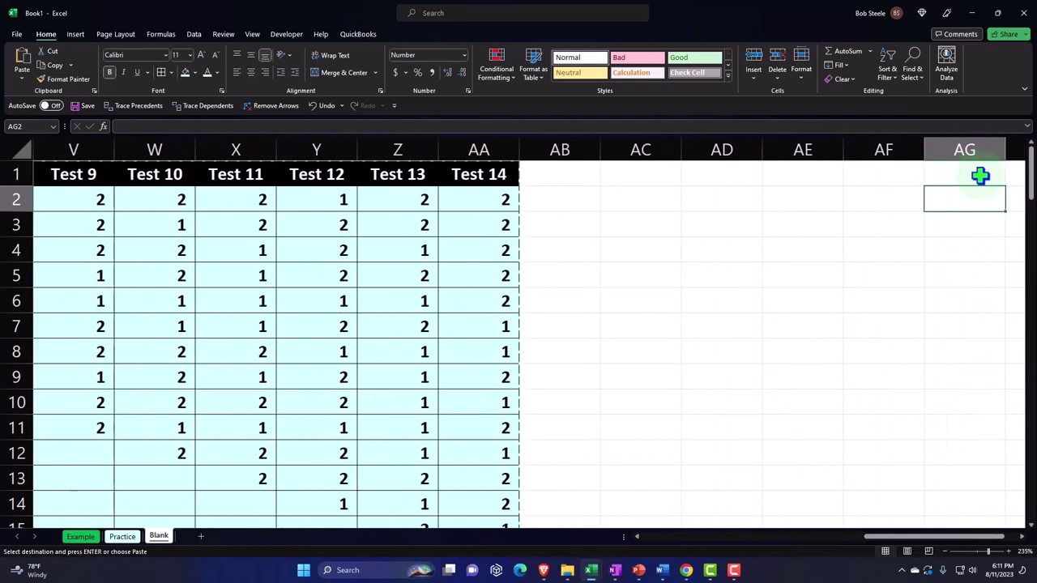
left_click(631, 176)
right_click(629, 175)
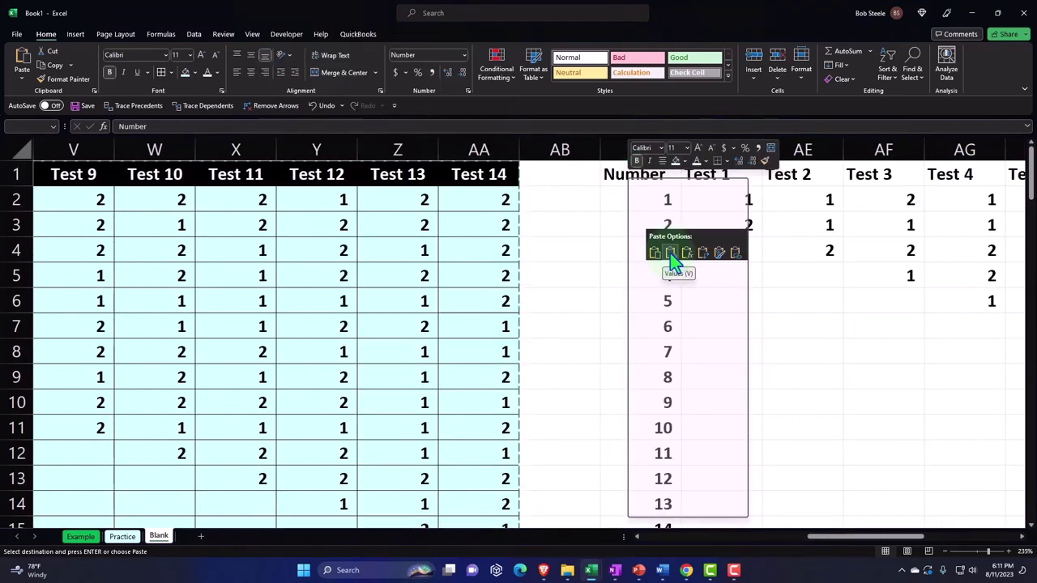
left_click(670, 252)
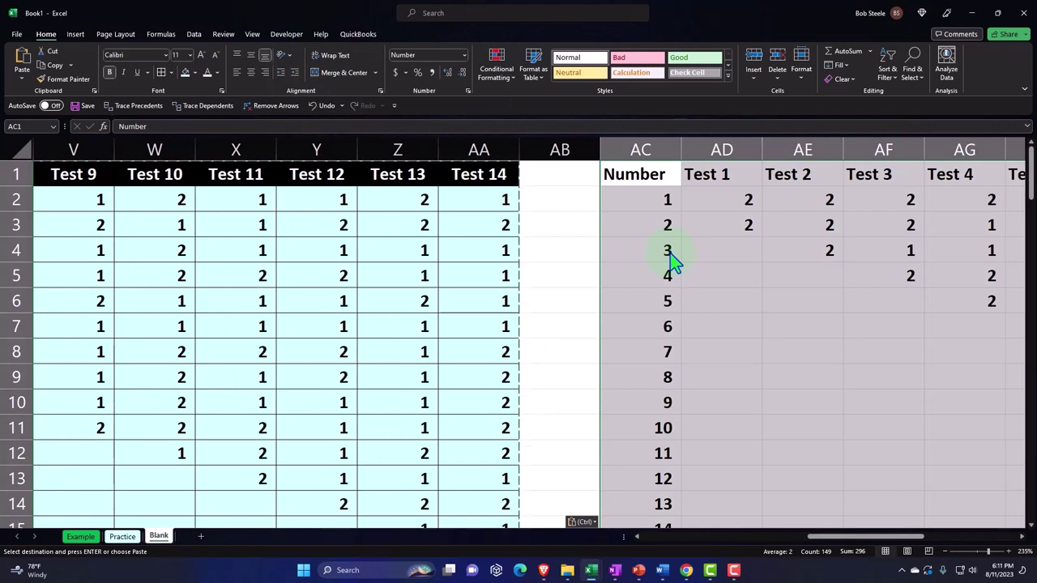
Paste only the formatting of the copied test table onto the values table starting at AC1
right_click(637, 175)
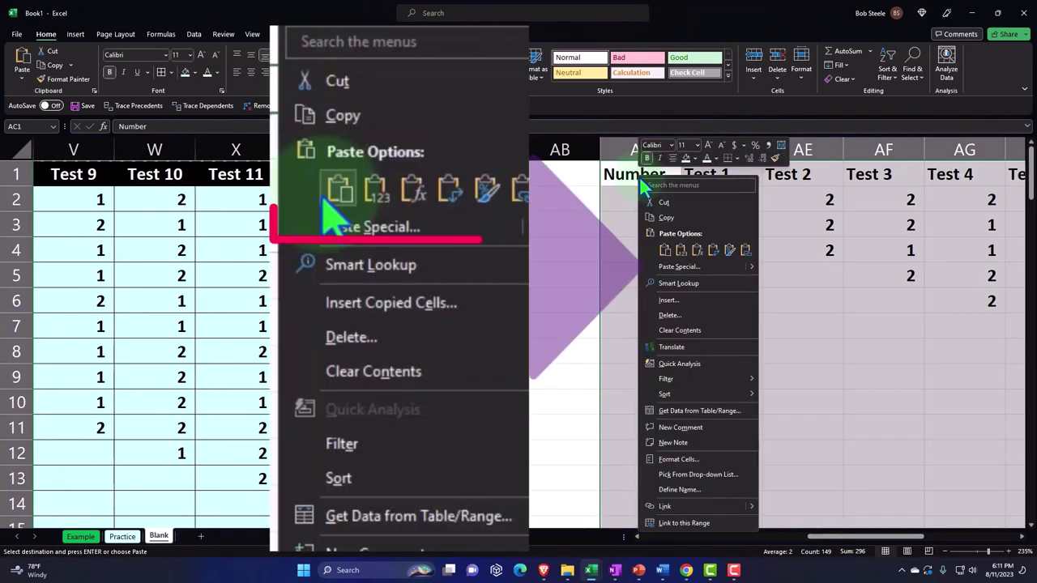
left_click(714, 253)
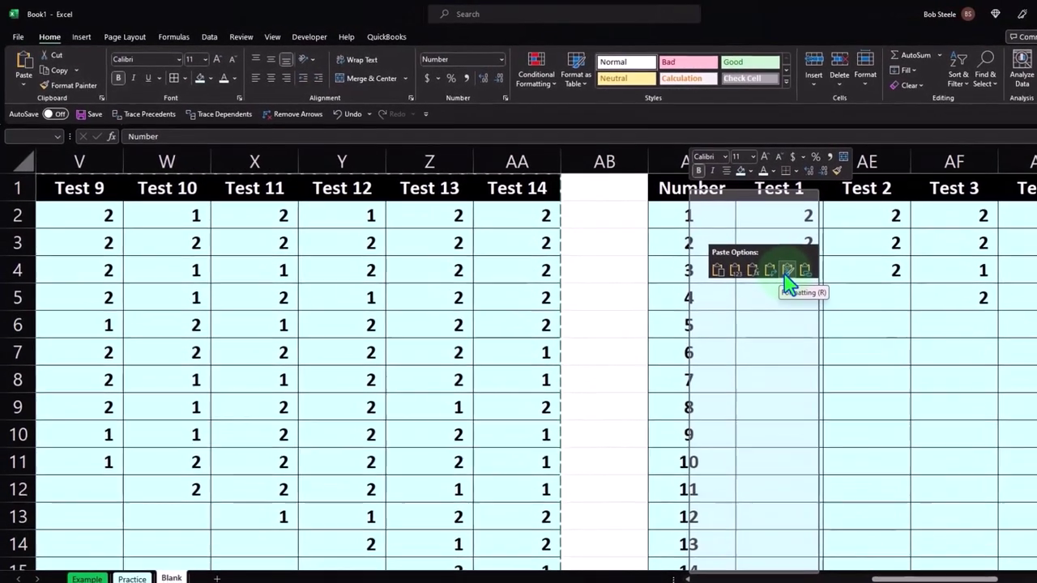
left_click(786, 277)
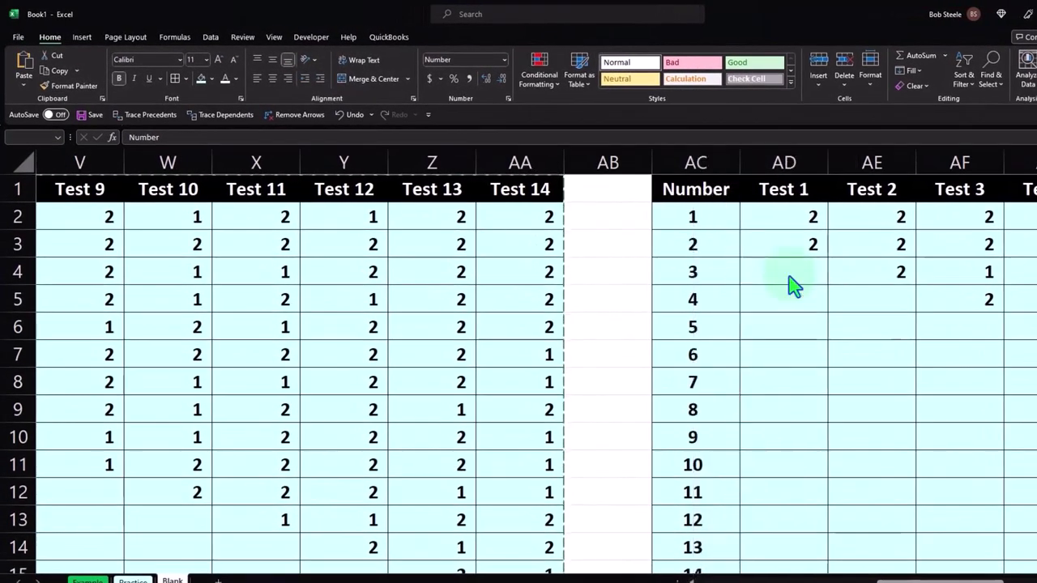
Check the pasted table's cells from AD2 across row 3 to AN3 for hardcoded values instead of formulas
left_click(801, 216)
key("Down")
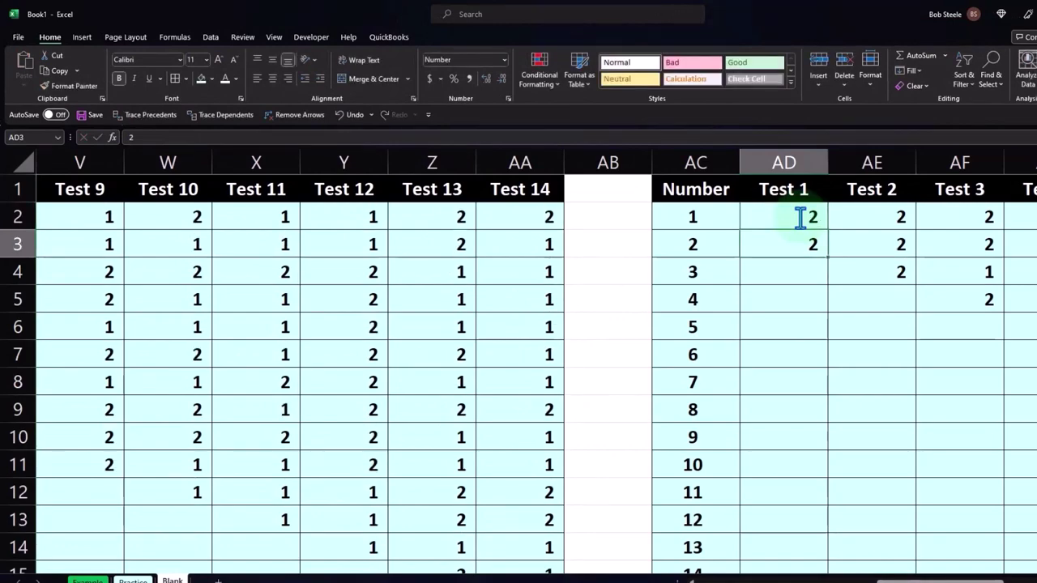
key("Right")
key("Right")
key("Right")
key("Right")
key("Right")
key("Right")
key("Right")
key("Right")
key("Right")
key("Right")
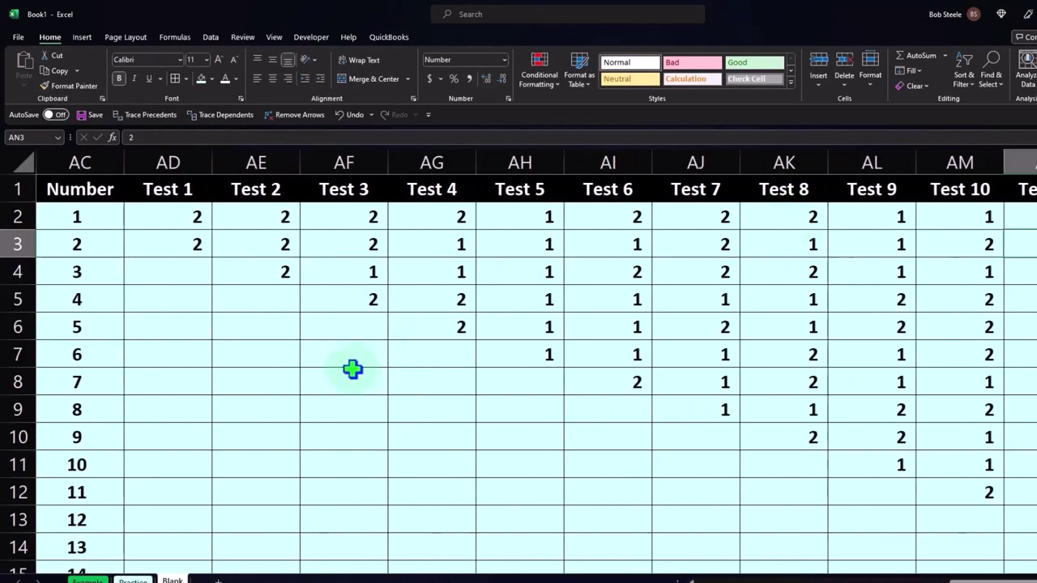
Enter the label Heads in AC17, directly below the Number column of the values table
scroll(353, 370, "down", 2)
left_click(85, 460)
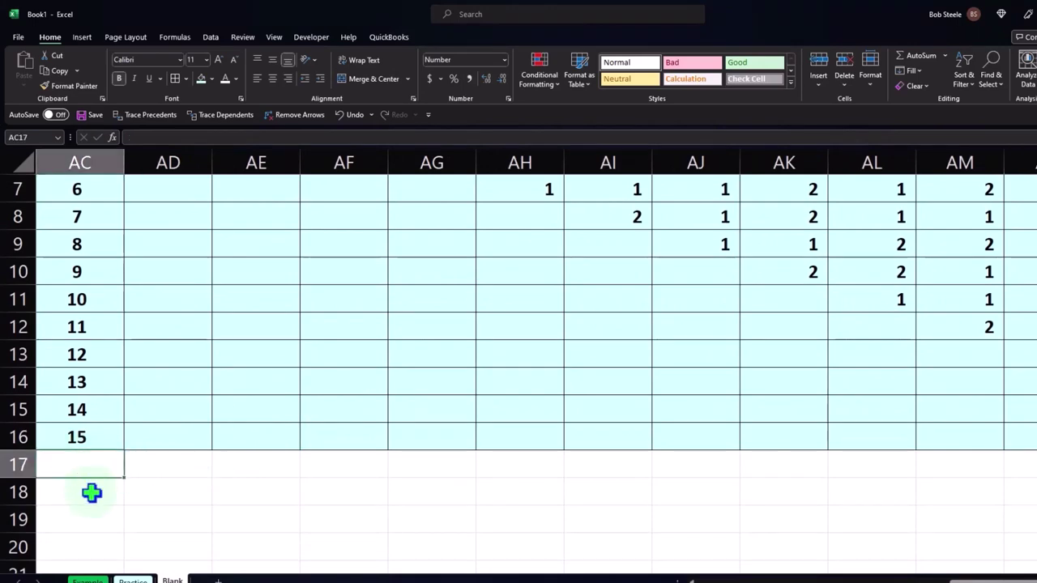
scroll(91, 493, "up", 2)
scroll(90, 492, "down", 1)
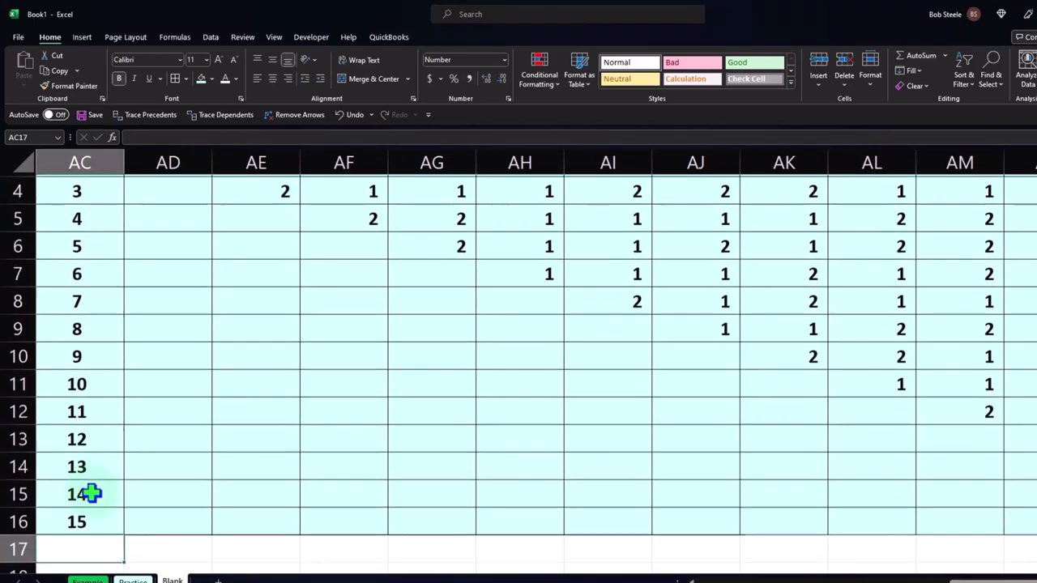
type("Head")
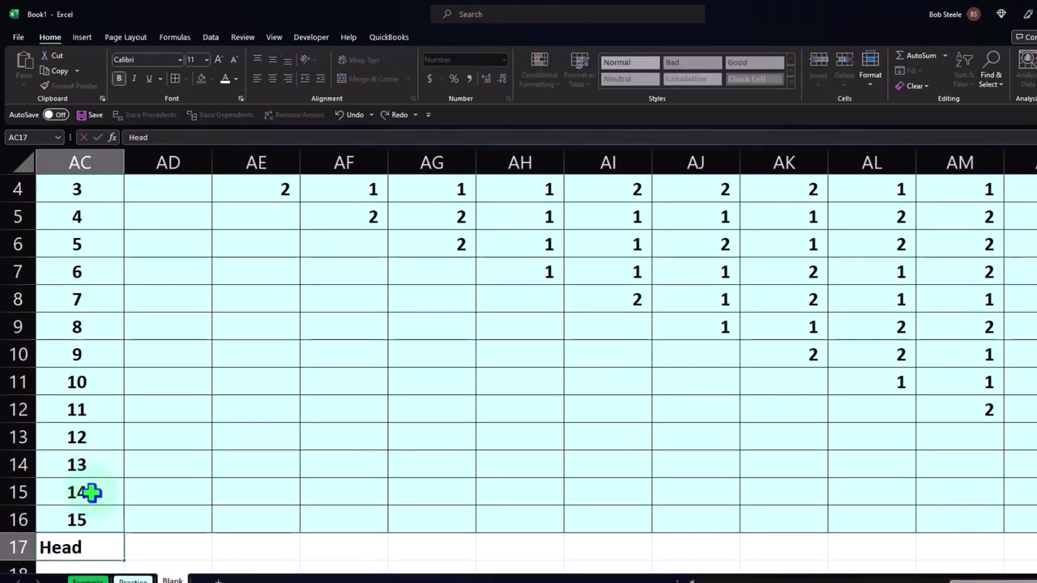
type("s")
key("Tab")
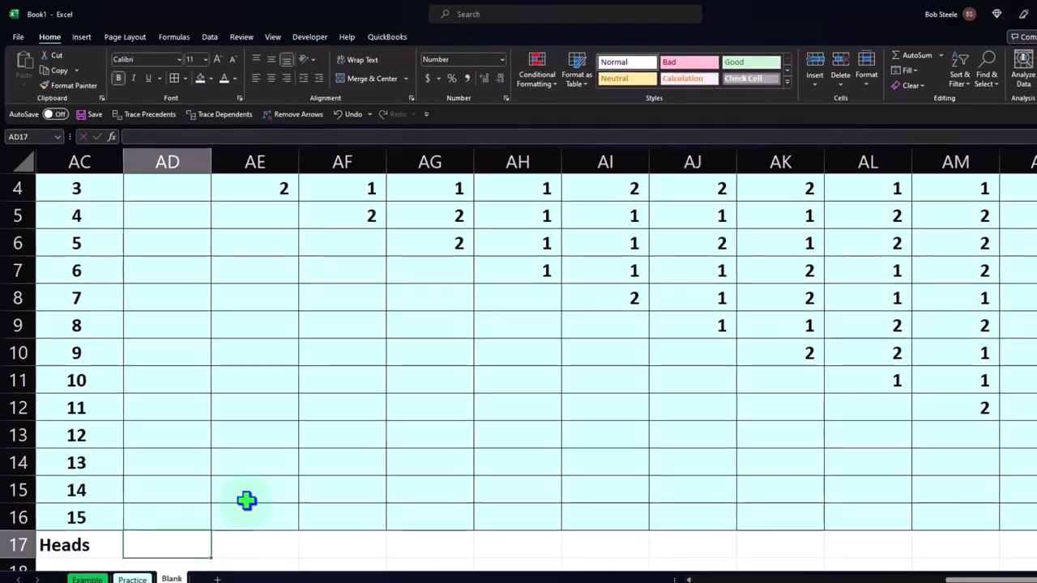
Enter =COUNTIF(AD2:AD16,1) in AD17 to count the heads in Test 1
scroll(243, 495, "up", 1)
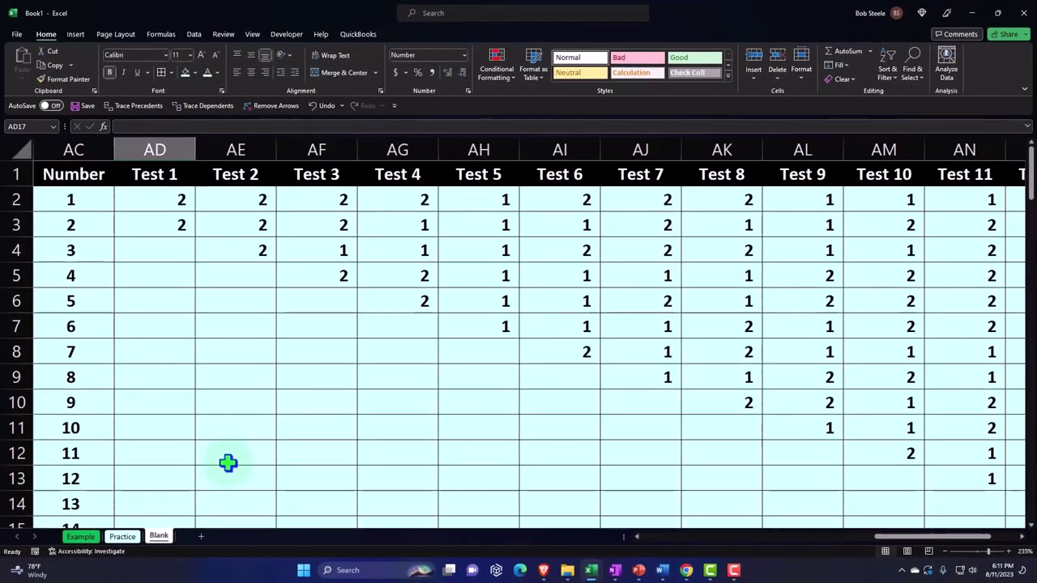
scroll(227, 463, "down", 2)
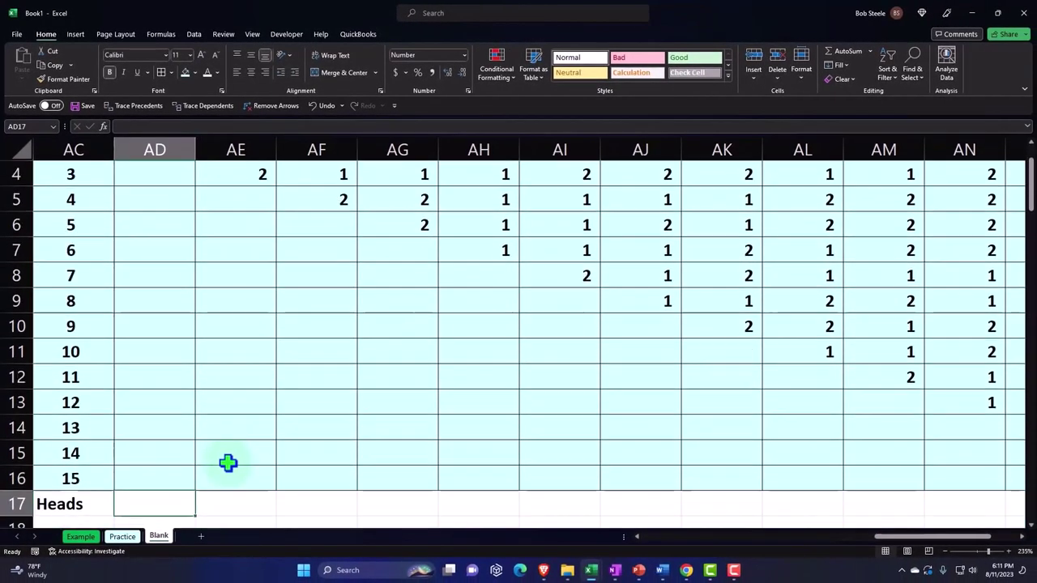
type("=co")
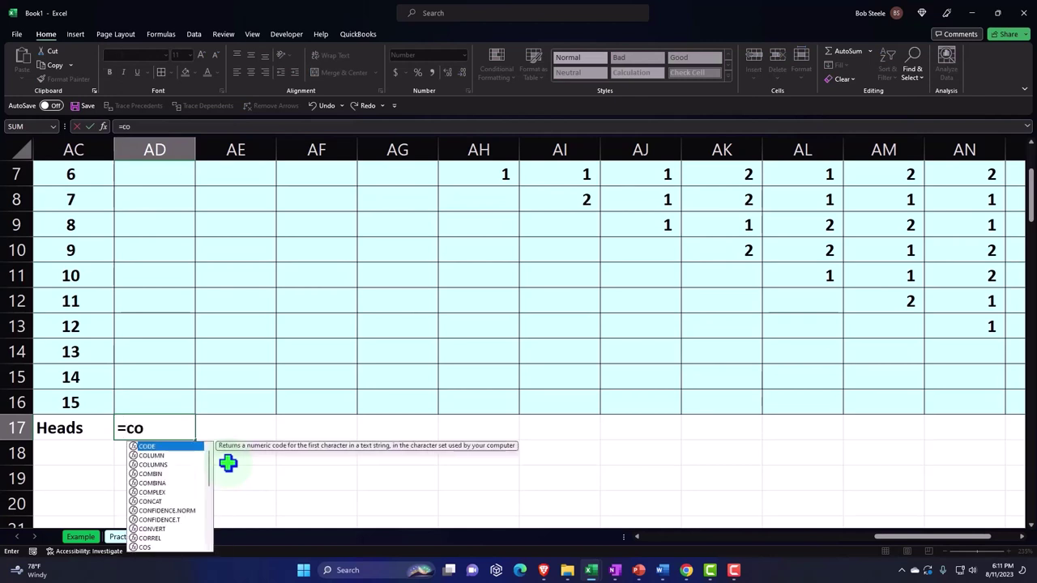
type("unti")
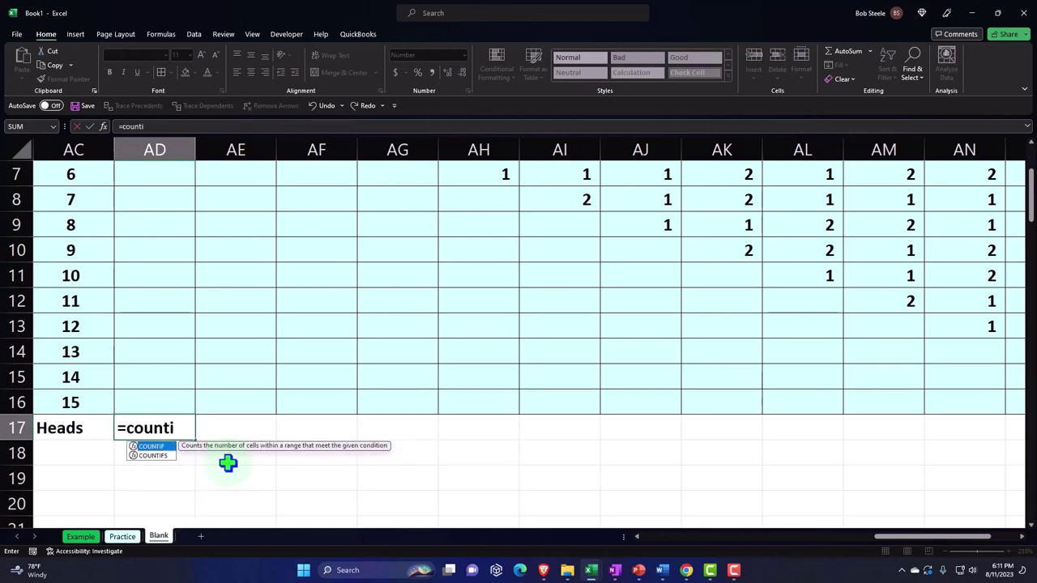
type("f(")
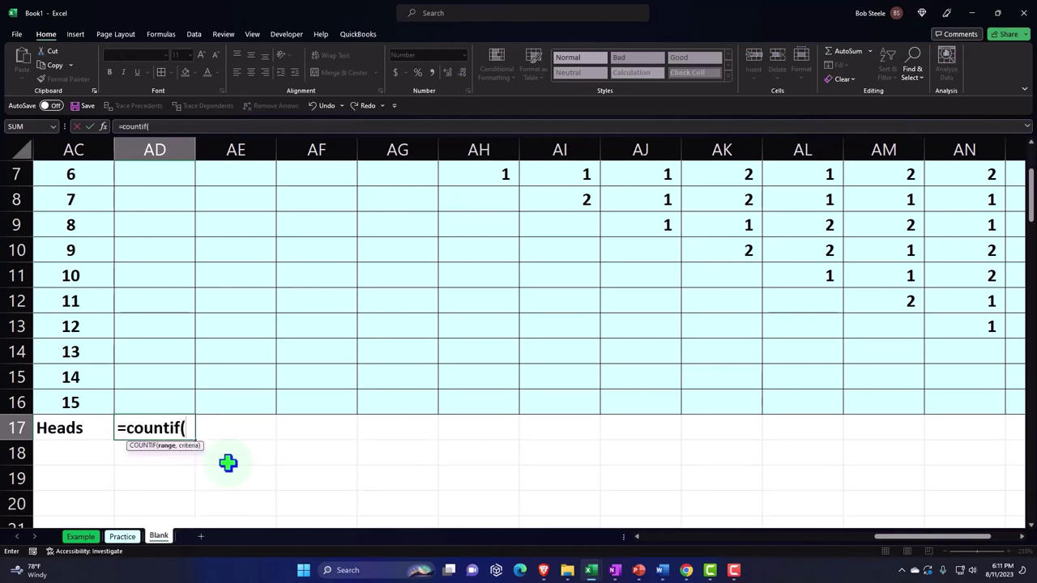
scroll(227, 462, "up", 2)
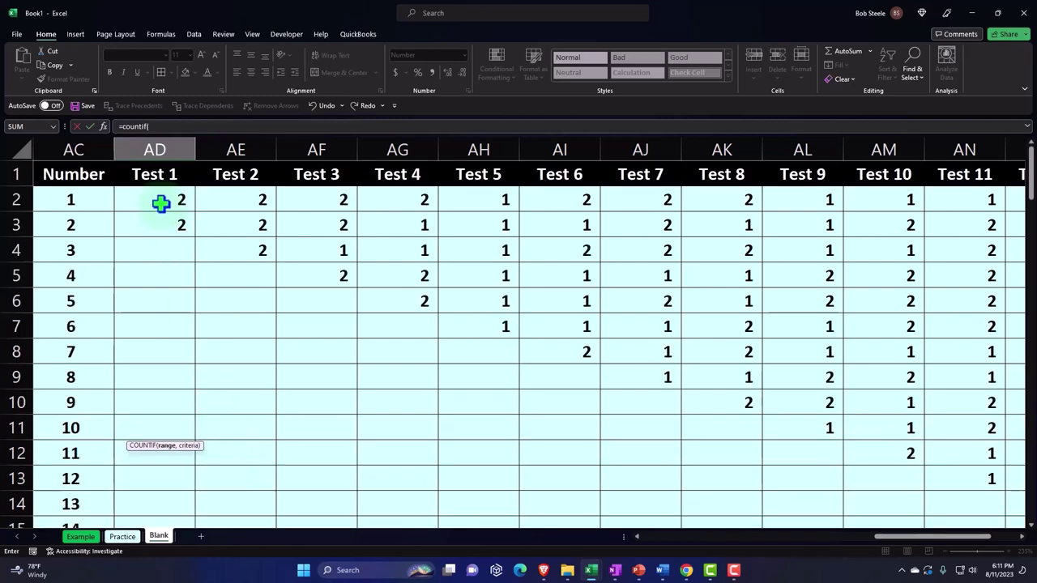
left_click_drag(160, 204, 154, 461)
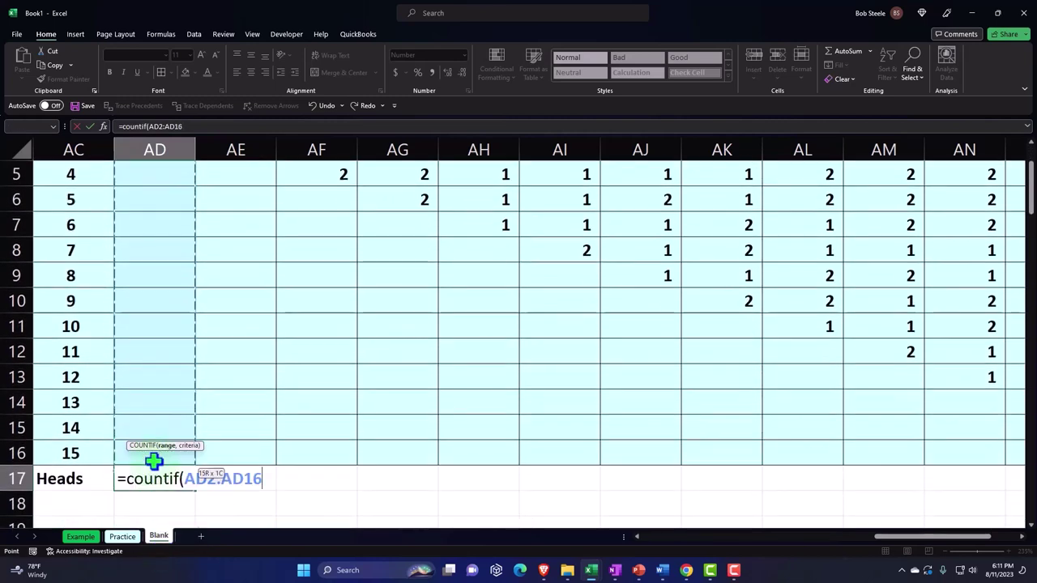
scroll(260, 375, "down", 1)
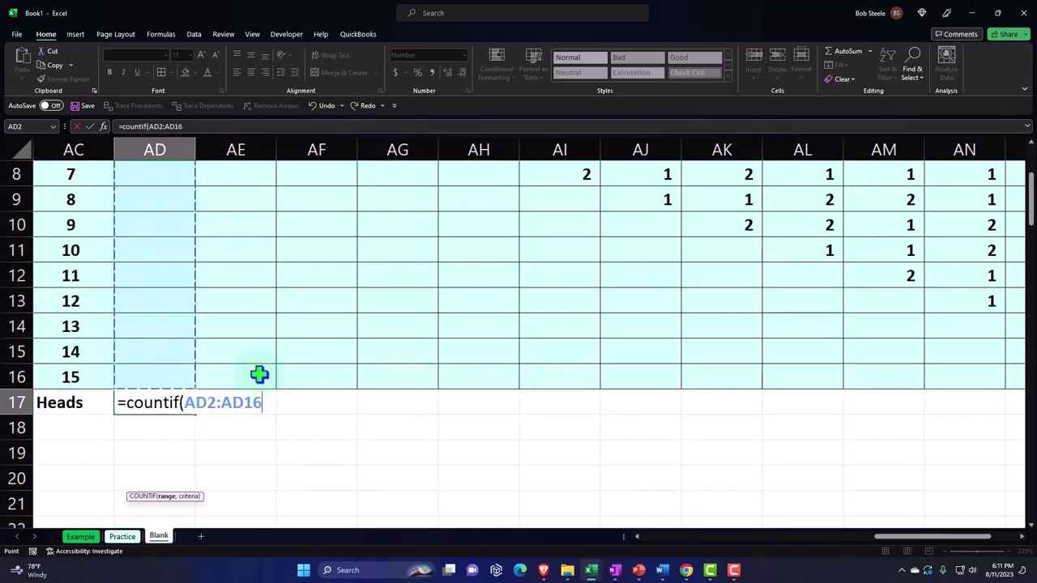
type(",1")
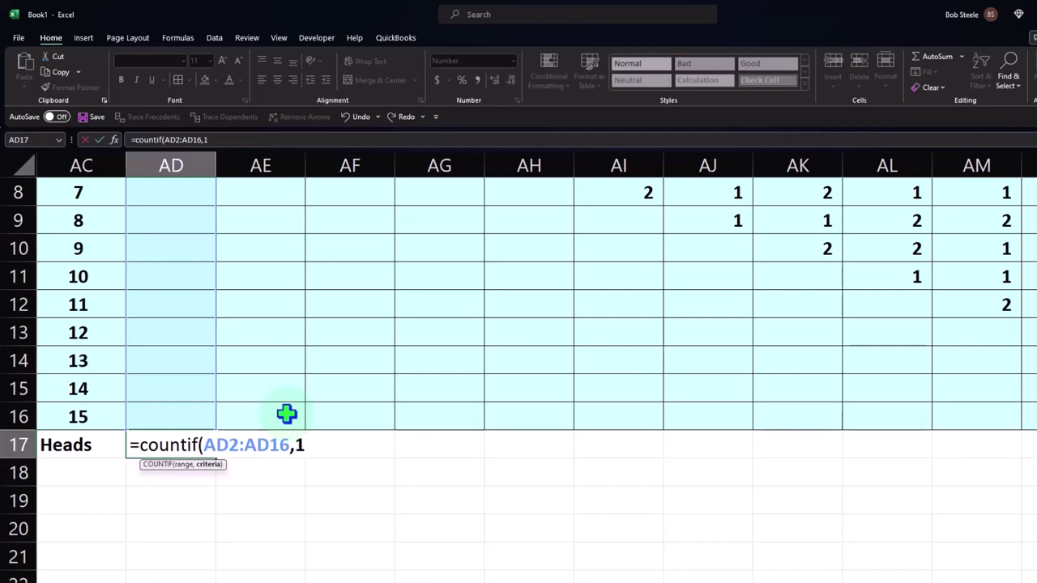
type(")")
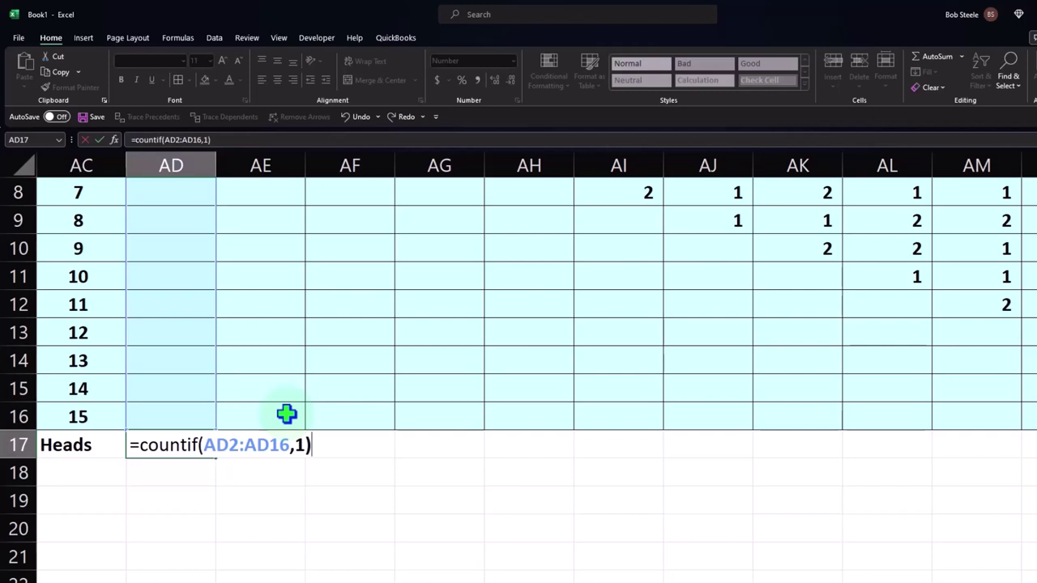
key("Return")
Fill the heads count formula from AD17 across row 17 under the remaining test columns
scroll(287, 414, "up", 3)
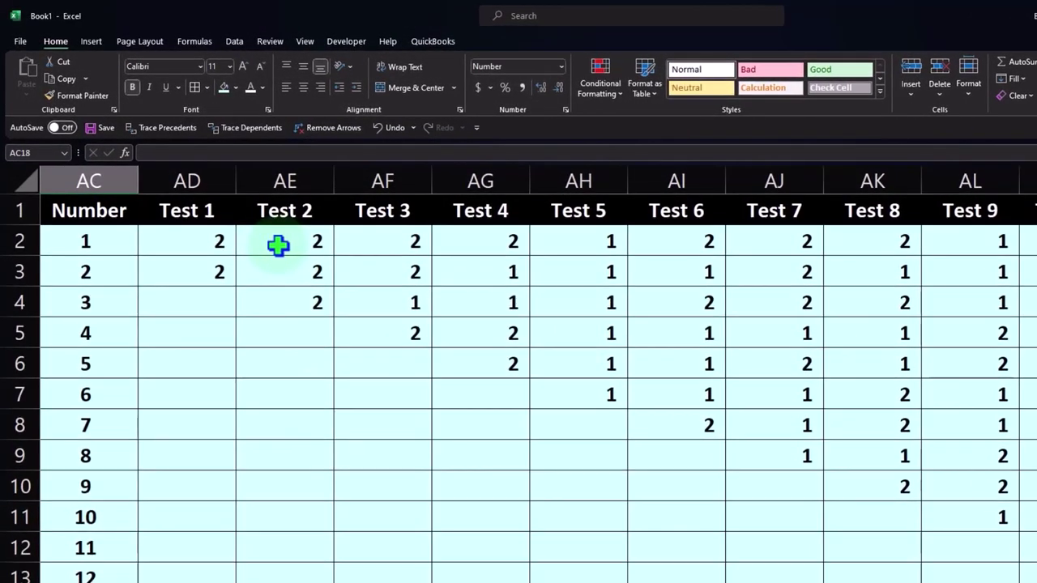
scroll(278, 245, "down", 2)
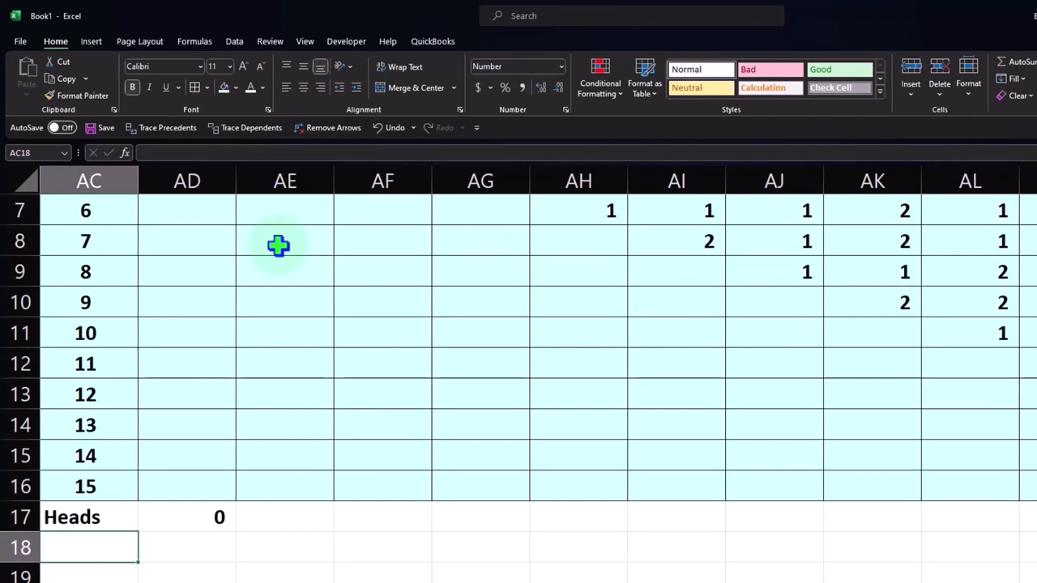
left_click(220, 518)
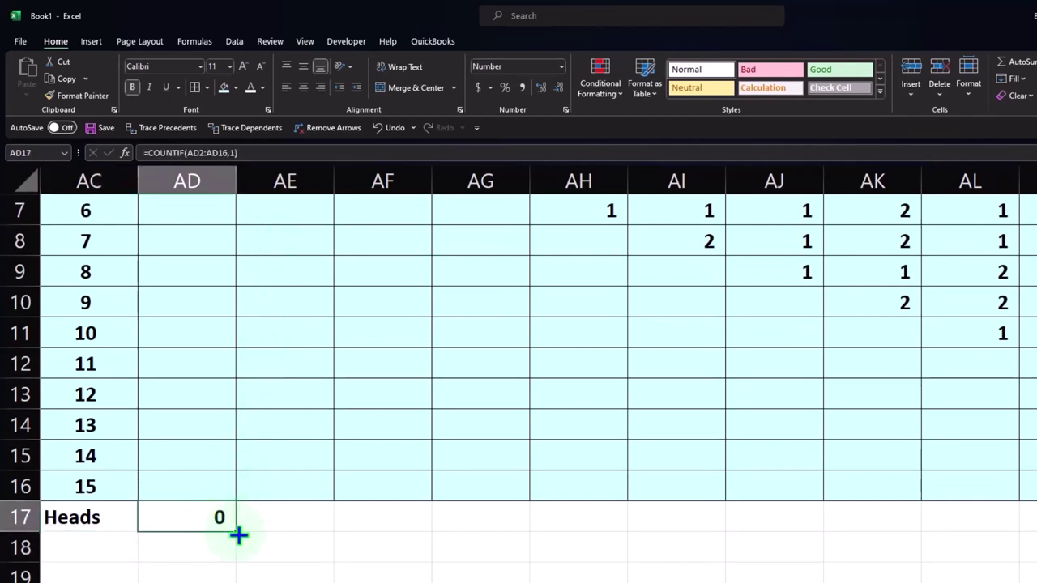
left_click_drag(237, 535, 486, 531)
scroll(486, 539, "up", 2)
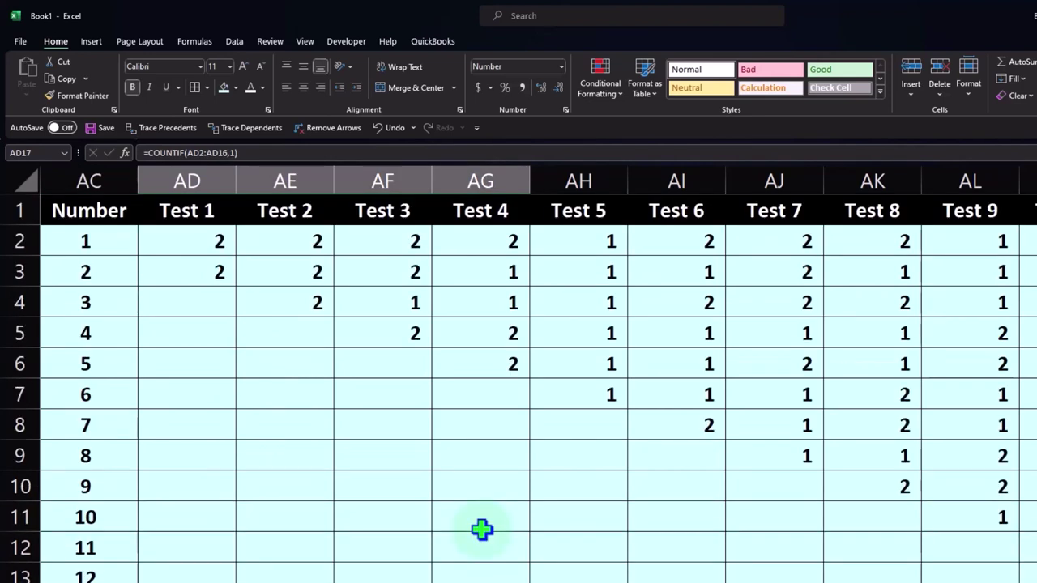
scroll(482, 530, "down", 3)
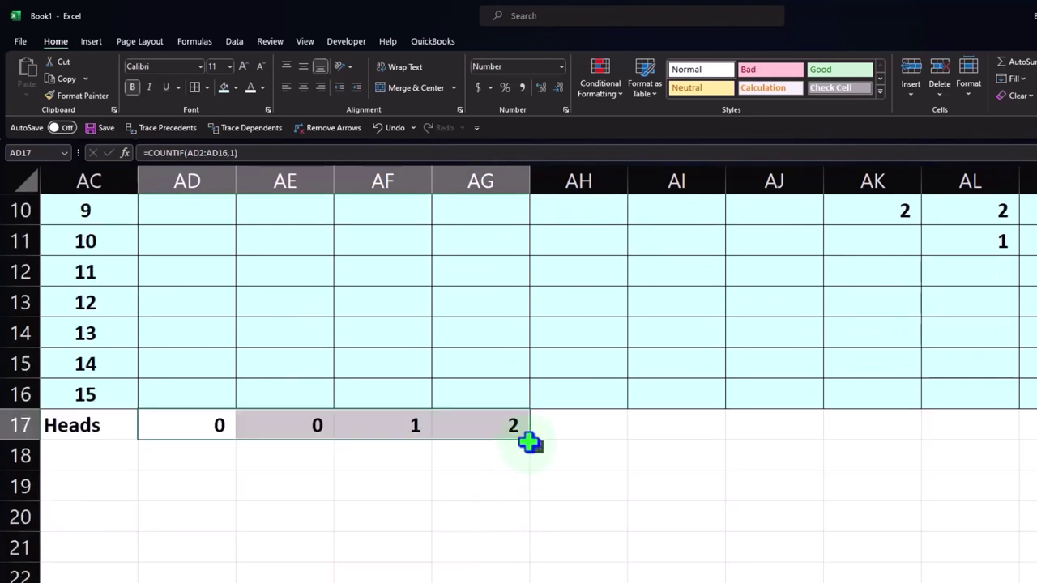
left_click_drag(533, 443, 1035, 447)
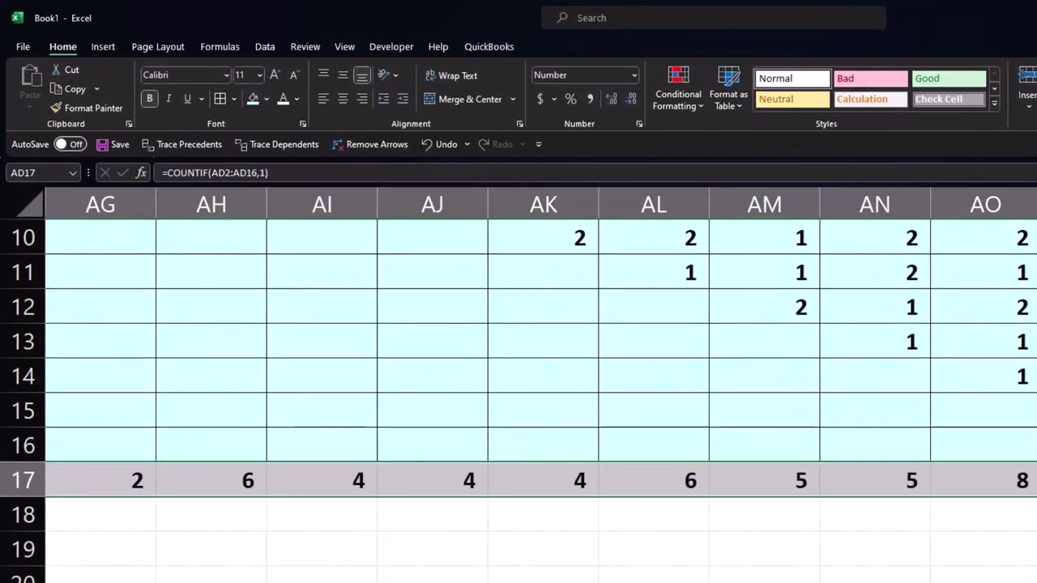
Enter the label Tails in AC18, directly below Heads
key("Left")
key("Left")
key("Left")
key("Left")
key("Right")
key("Right")
key("Right")
key("Down")
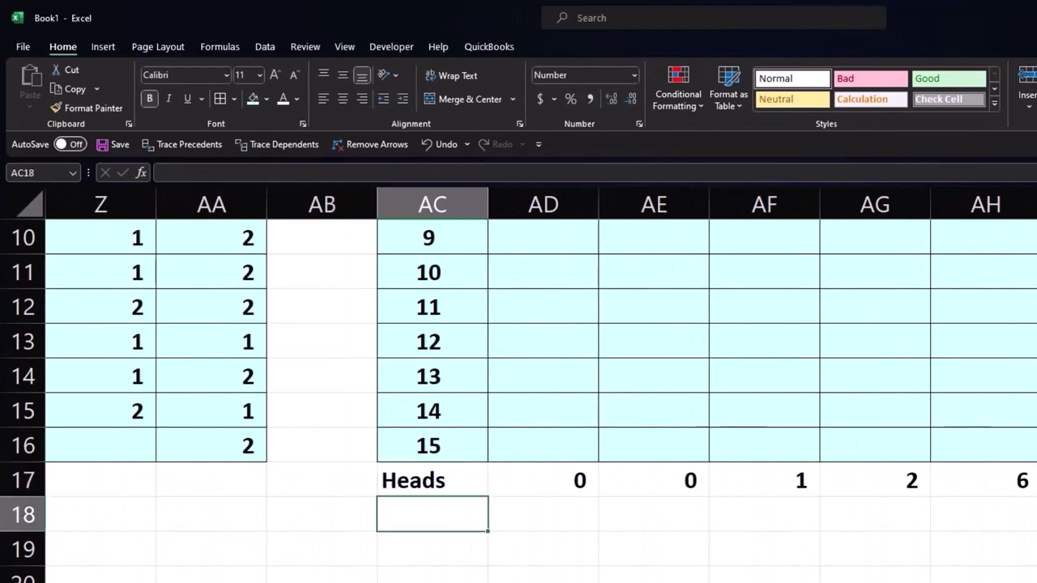
type("Tails")
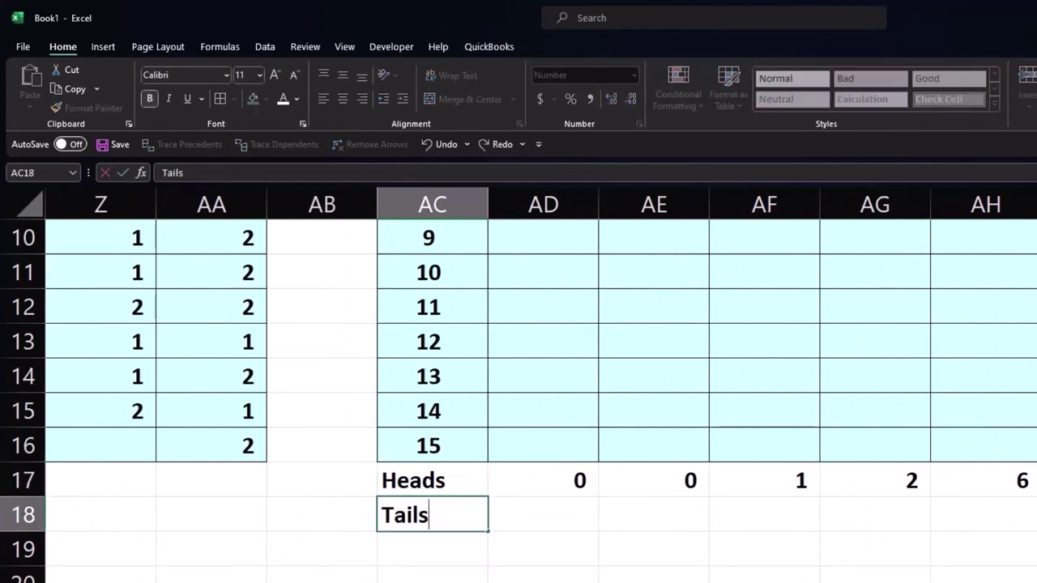
key("Tab")
Enter =COUNTIF(AD2:AD16,2) in AD18 to count the tails in Test 1
type("=")
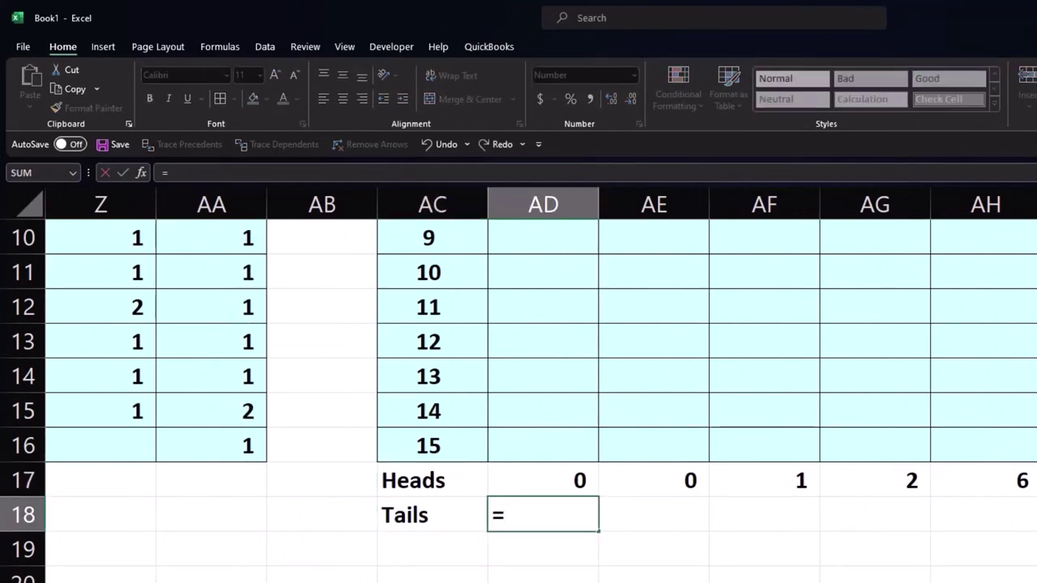
type("countif")
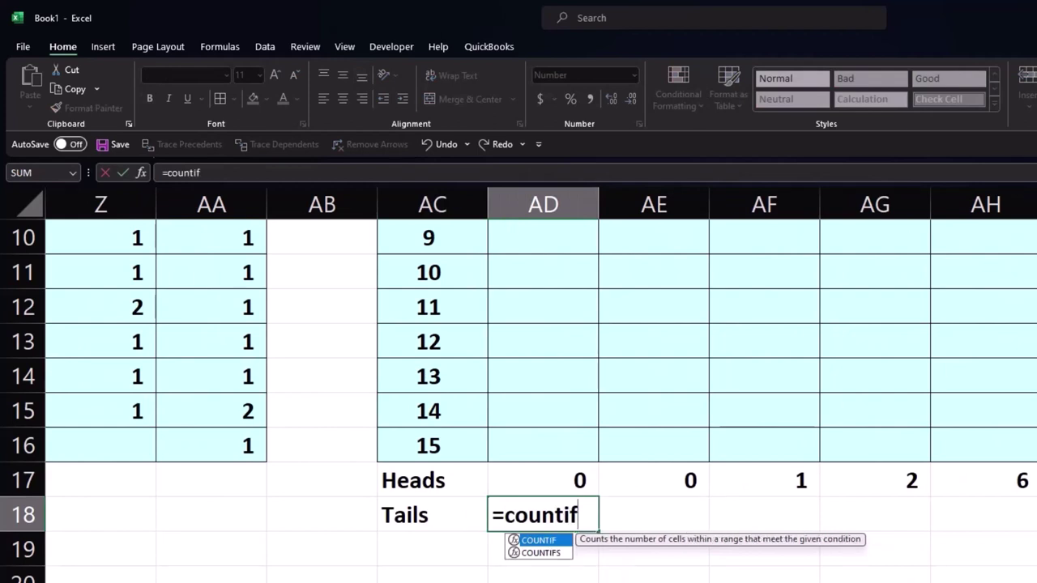
type("(")
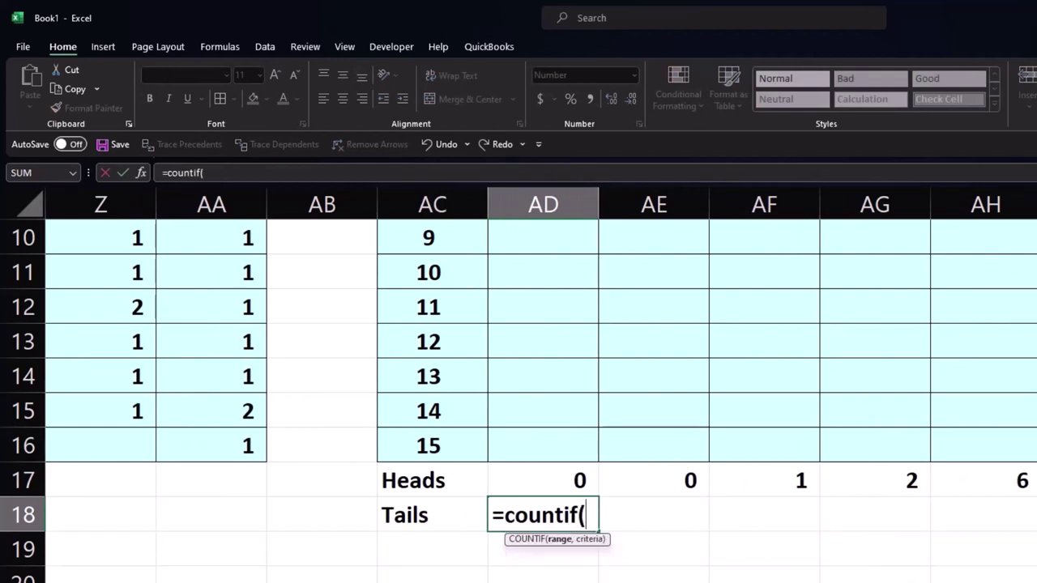
scroll(757, 440, "up", 3)
left_click_drag(556, 273, 504, 551)
scroll(475, 268, "up", 2)
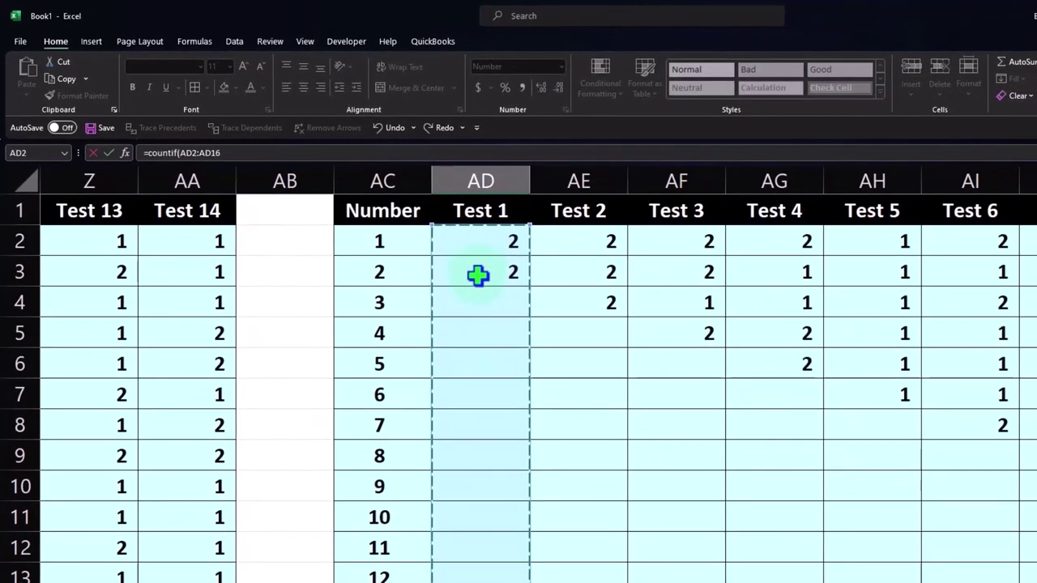
scroll(478, 274, "down", 4)
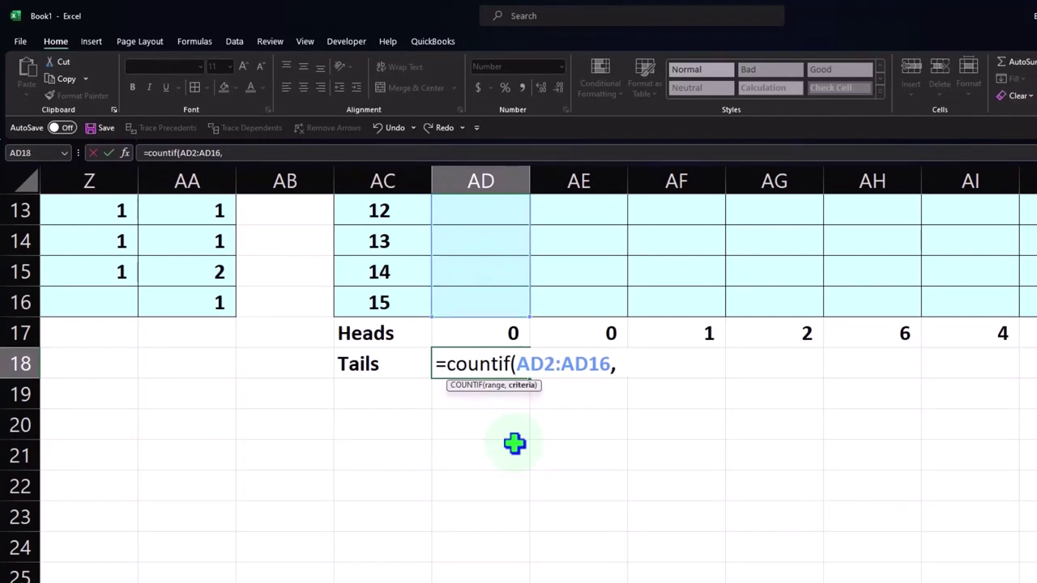
type(",2)")
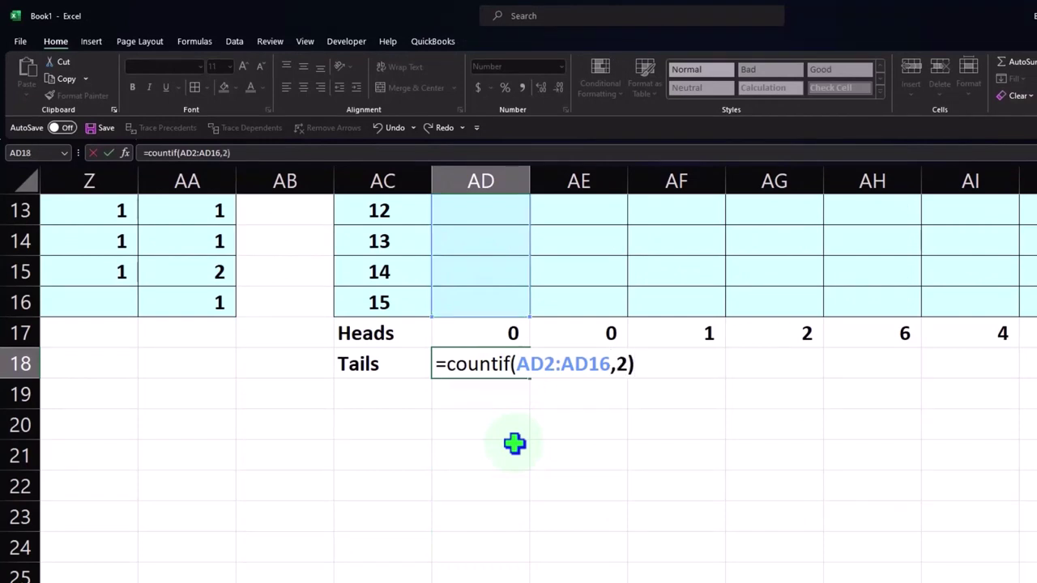
key("Return")
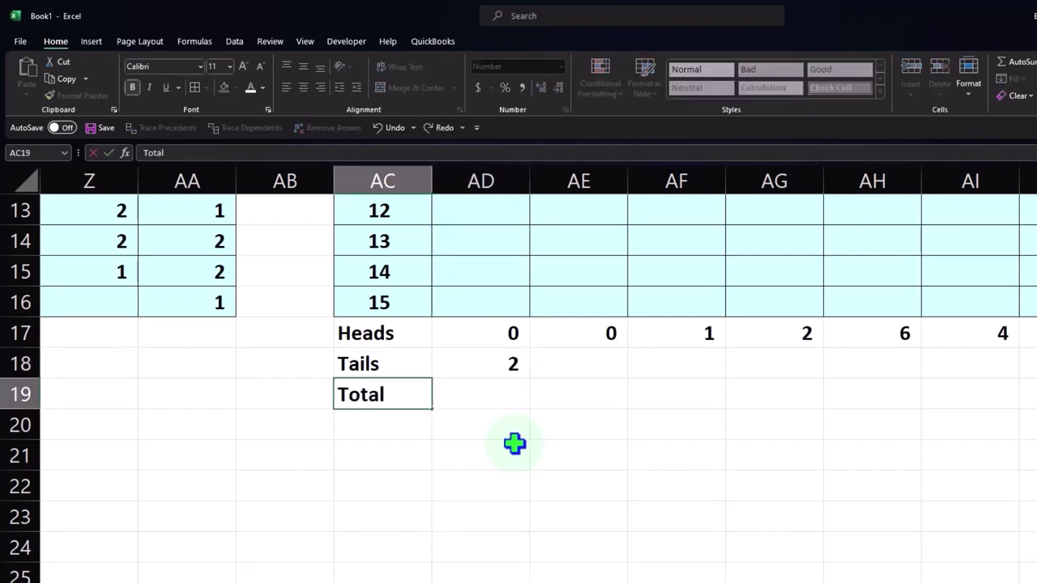
Label AC19 Total with =SUM(AD17:AD18) in AD19, and underline the tails count in AD18 above it
key("Tab")
type("=sum(")
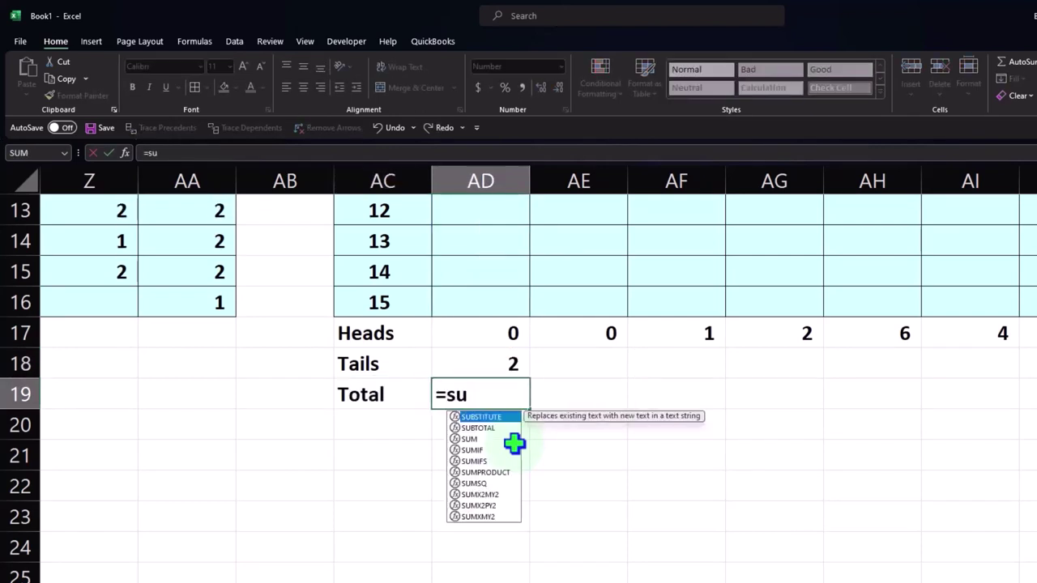
key("Up")
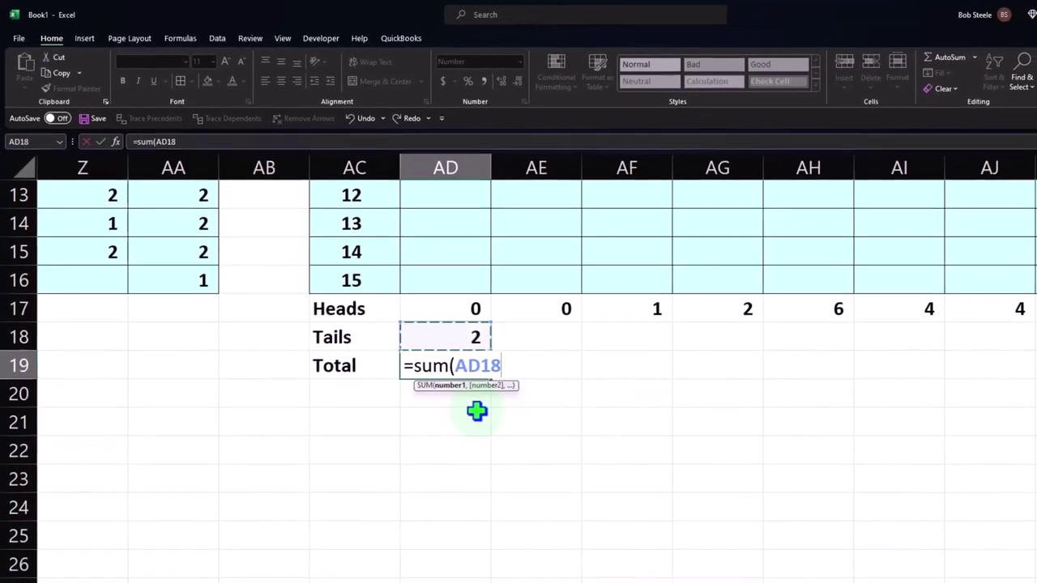
key("shift+Up")
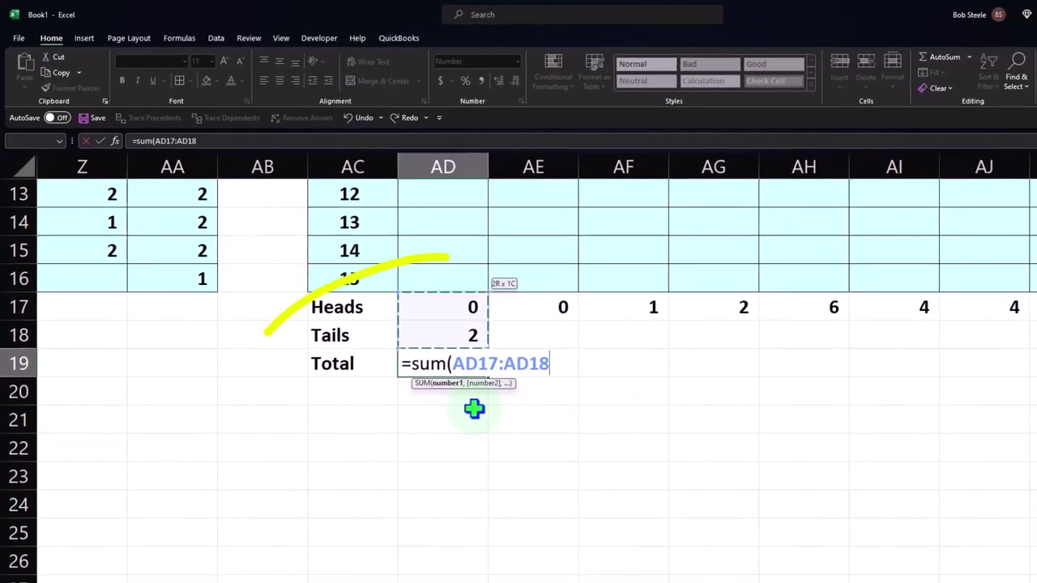
key("Return")
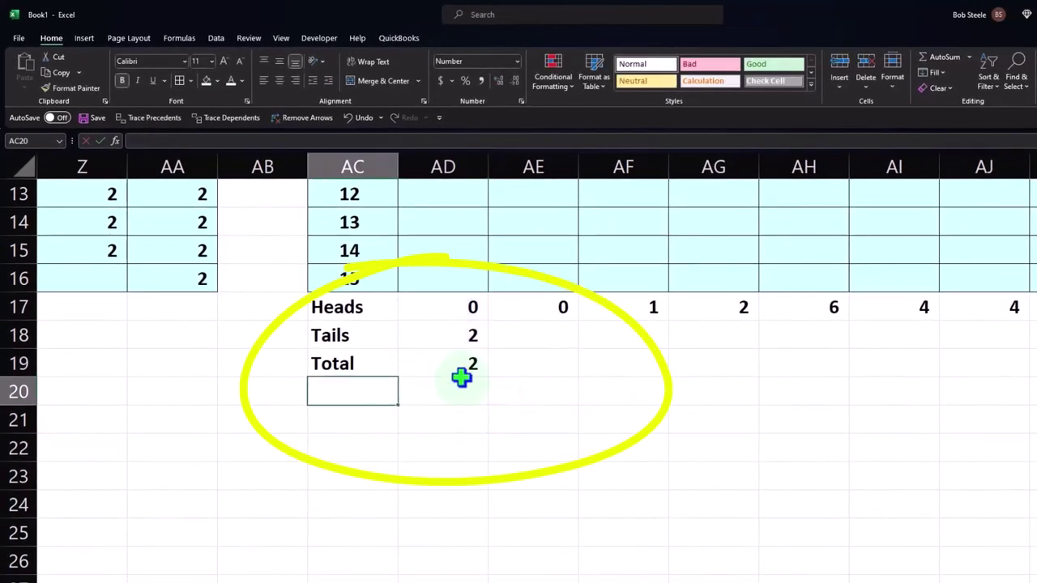
left_click(468, 344)
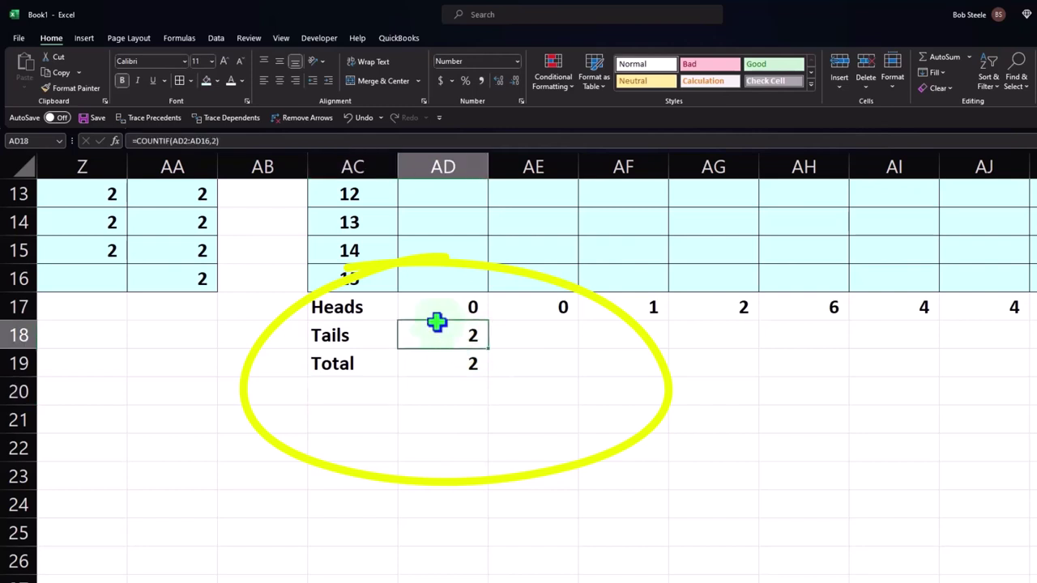
left_click(152, 80)
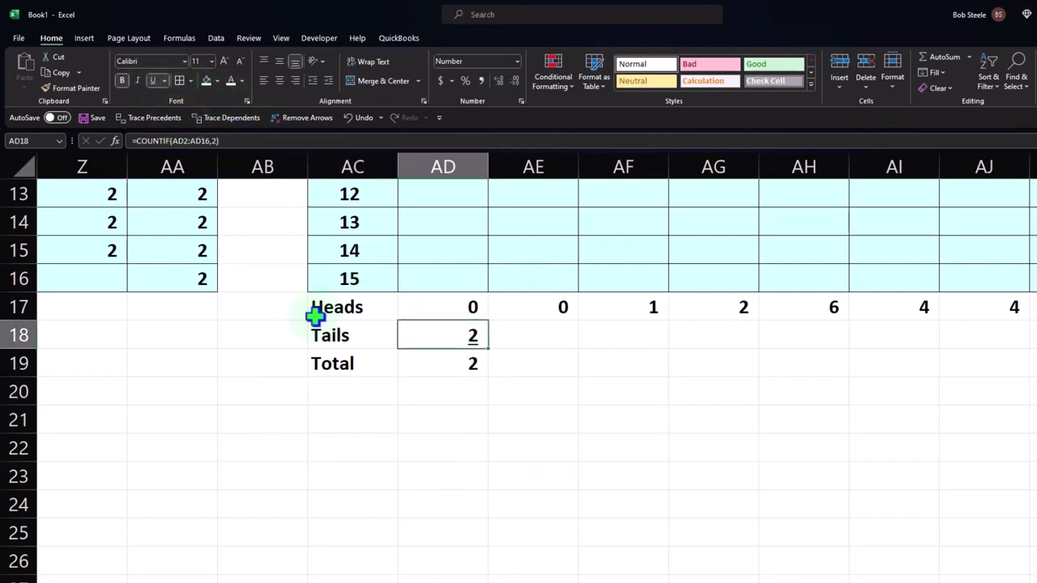
Enter the labels % Heads in AC20 and % Tails in AC21 below Total
left_click(355, 391)
type("% Head")
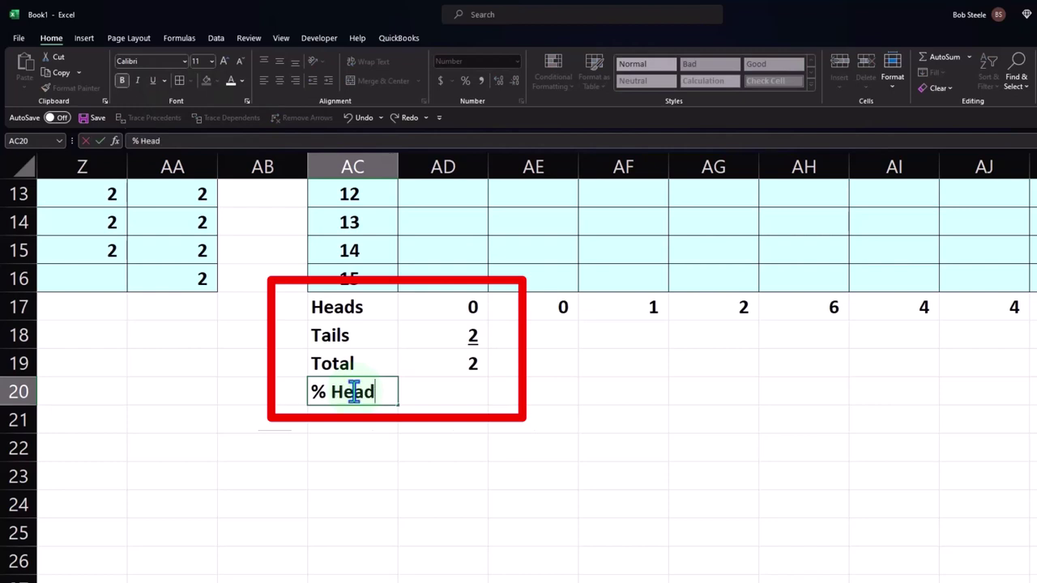
type("s")
key("Return")
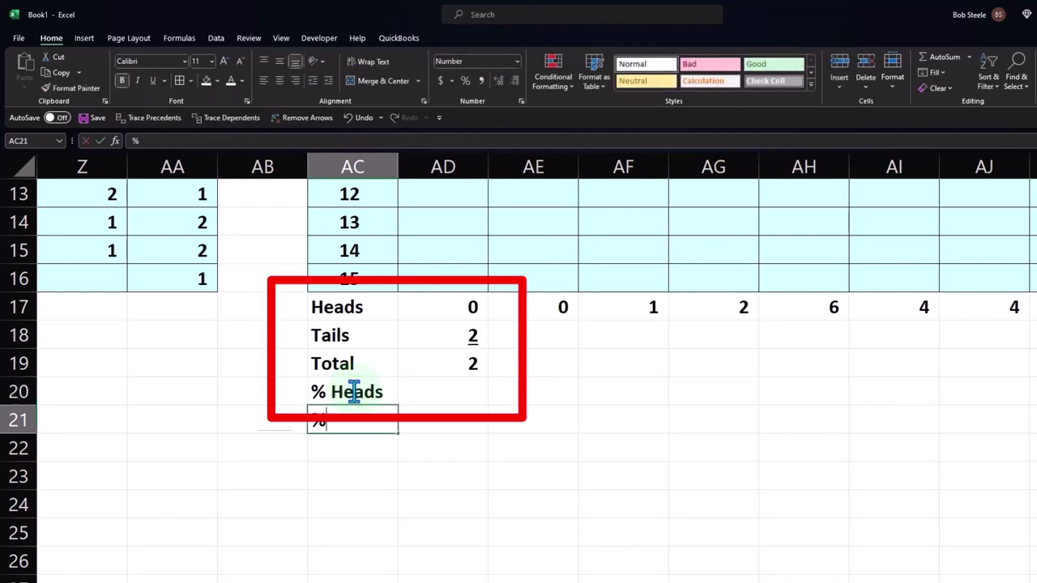
key("Tab")
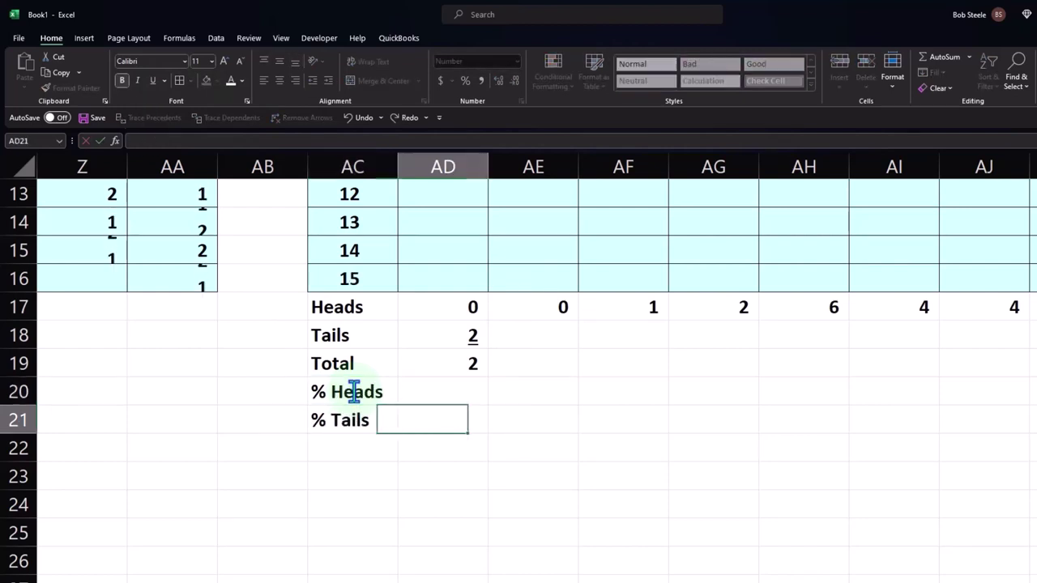
Calculate the Test 1 heads percentage in AD20 by dividing the heads count AD17 by the total AD19
key("Up")
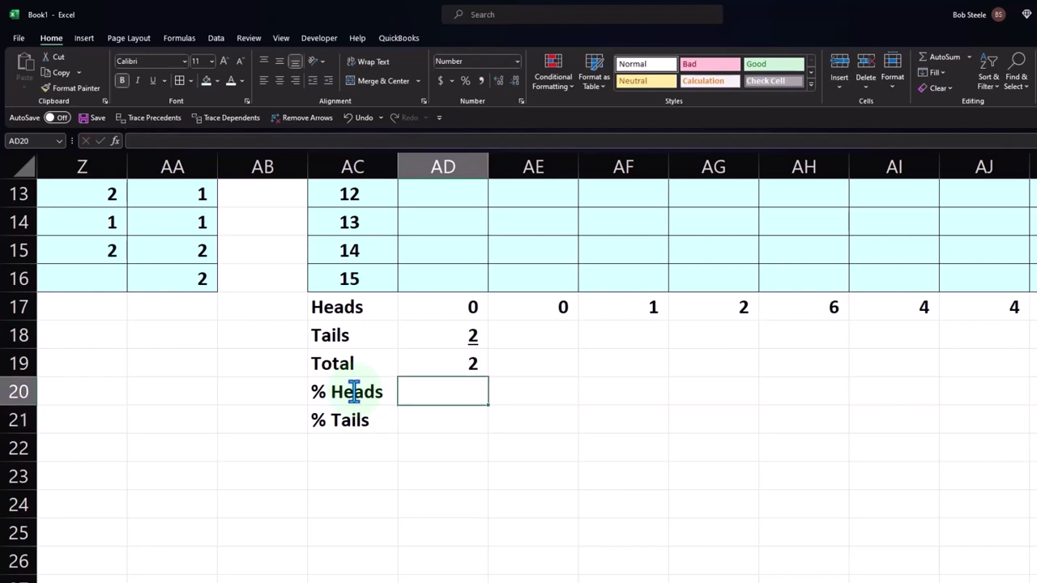
type("=")
key("Up")
key("Up")
key("Up")
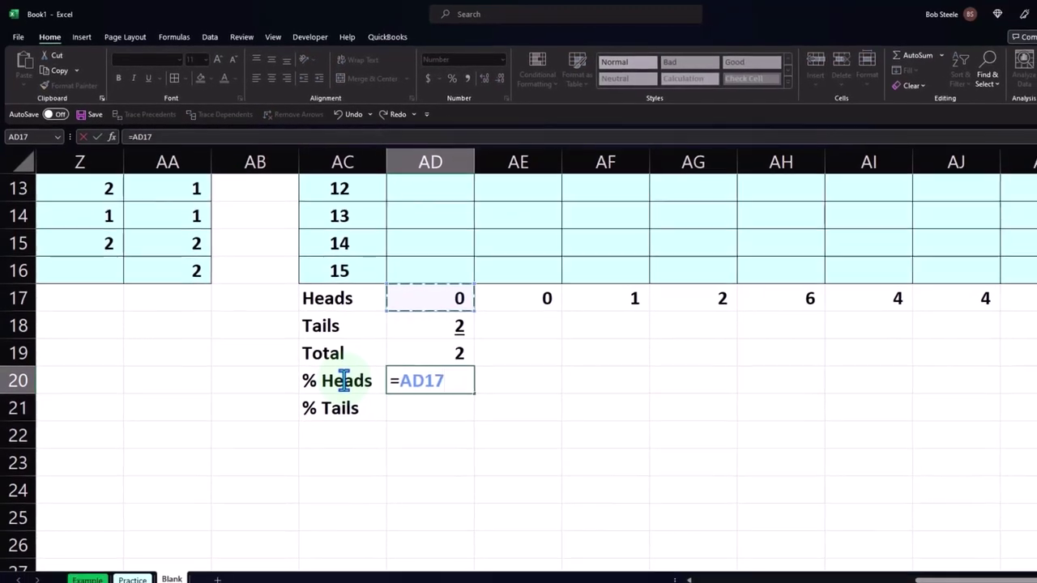
type("/")
key("Up")
key("Return")
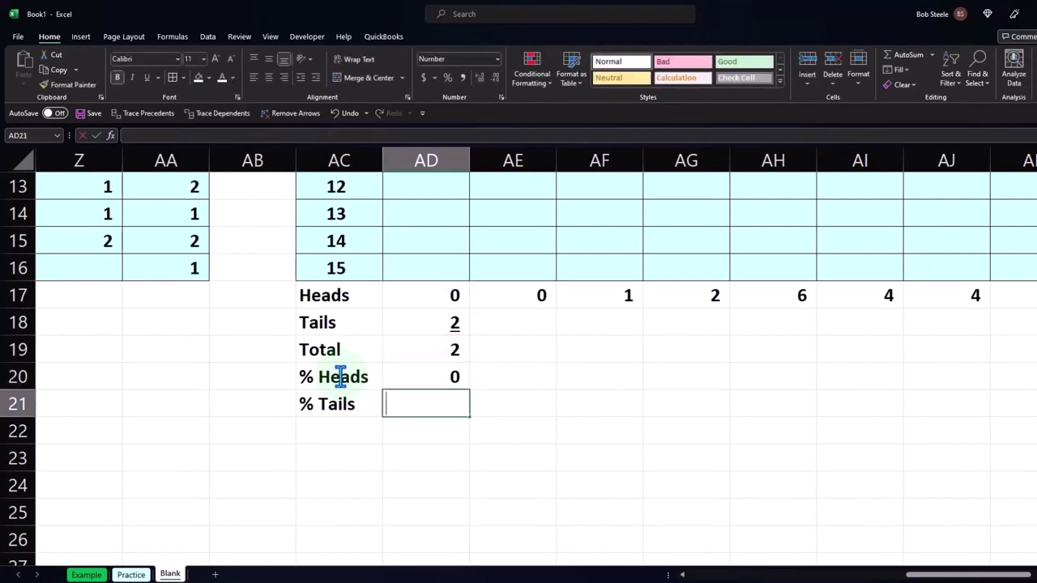
Try to calculate the tails percentage in AD21 by dividing AD18 by AD20
type("=")
key("Up")
key("Up")
key("Up")
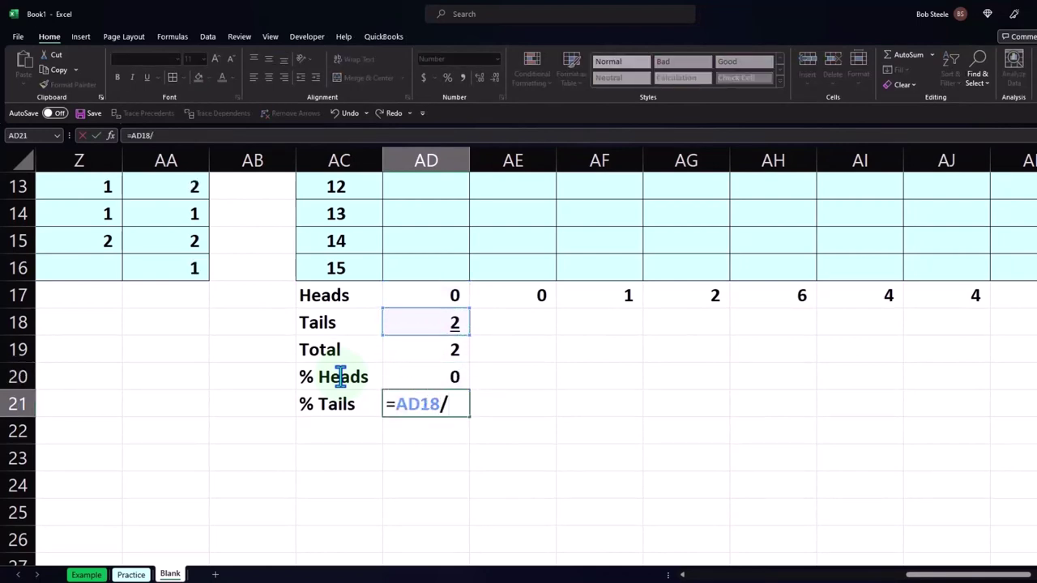
type("/")
key("Up")
key("Return")
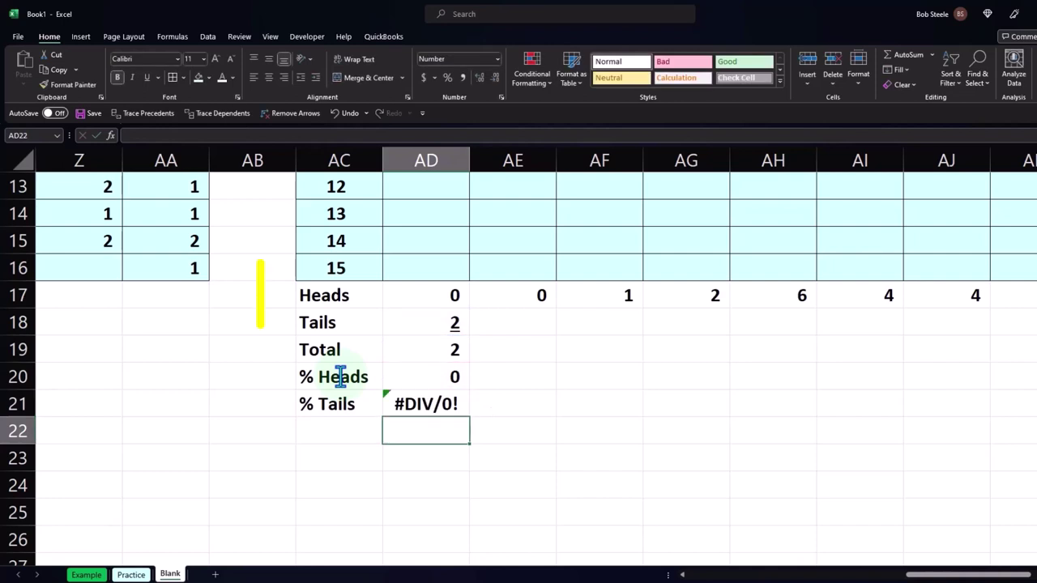
Enter the tails percentage formula in AD21, dividing the tails count AD18 by the total AD19
key("Up")
type("=")
key("Up")
key("Up")
key("Up")
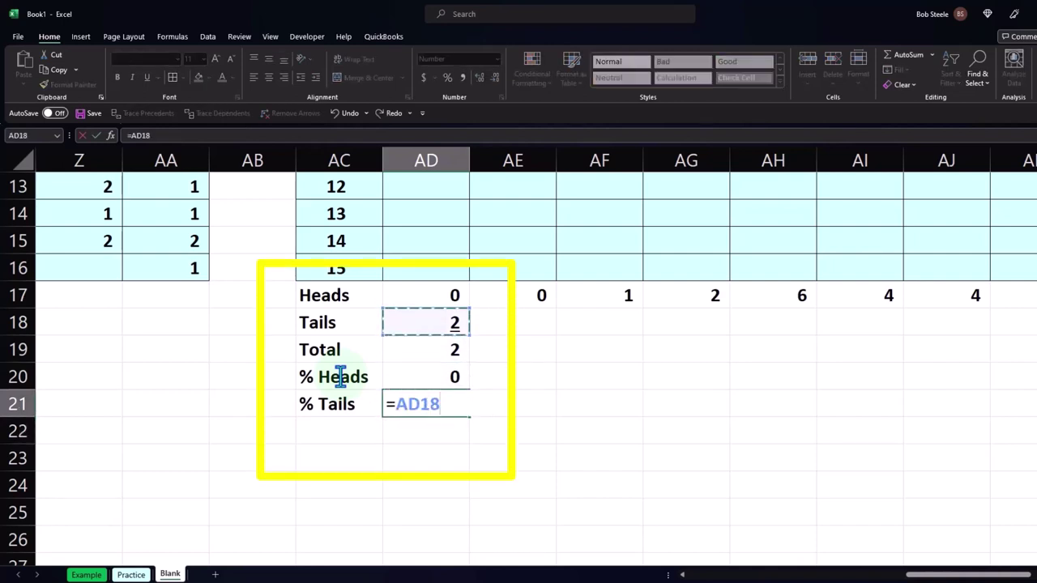
type("/")
key("Up")
key("Up")
key("Return")
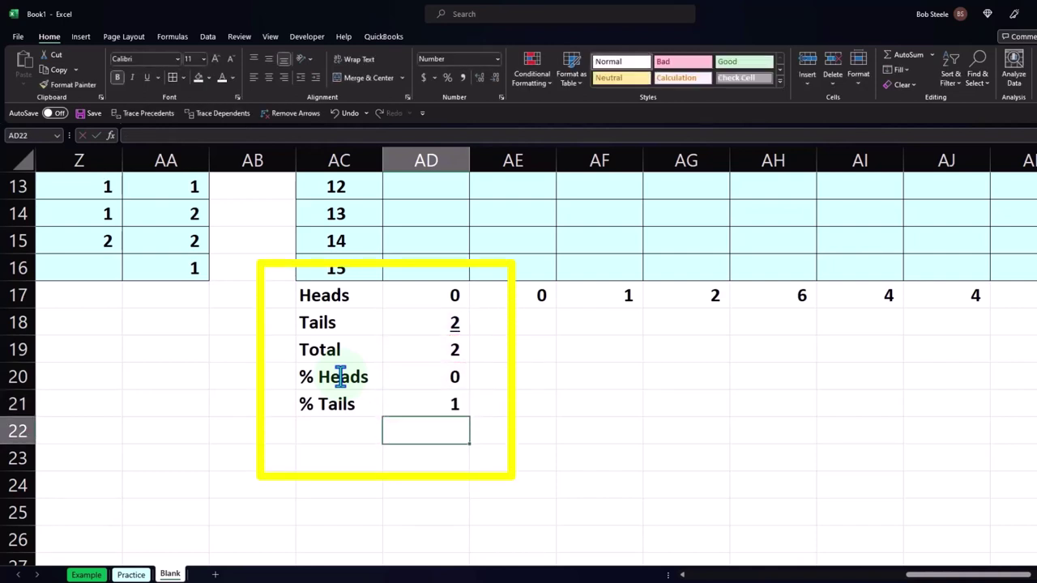
Enter the label % Total in AC22 and add up the two percentages with =SUM(AD20:AD21) in AD22
key("Left")
type("T")
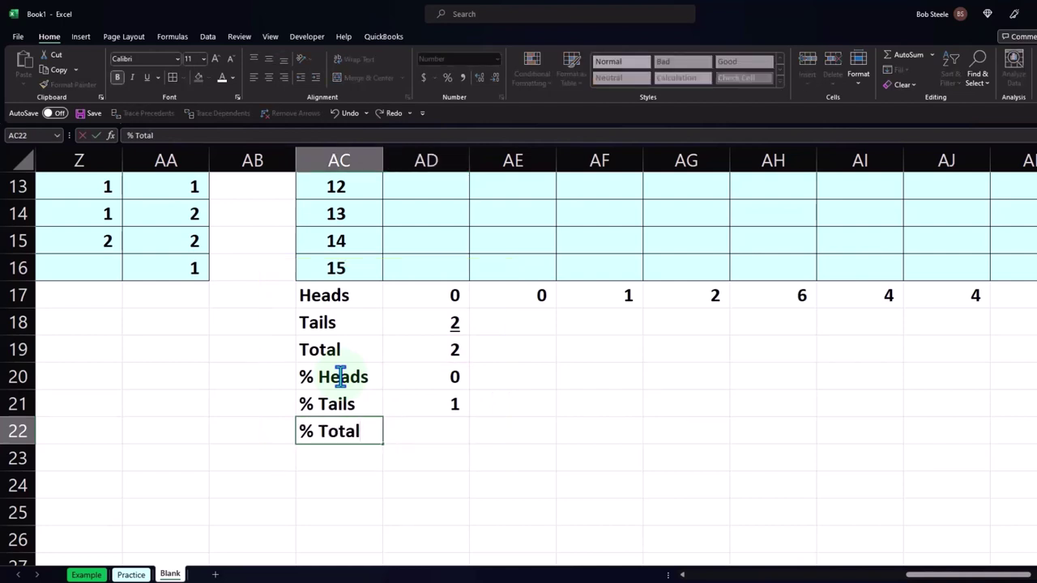
key("Tab")
type("=sum(")
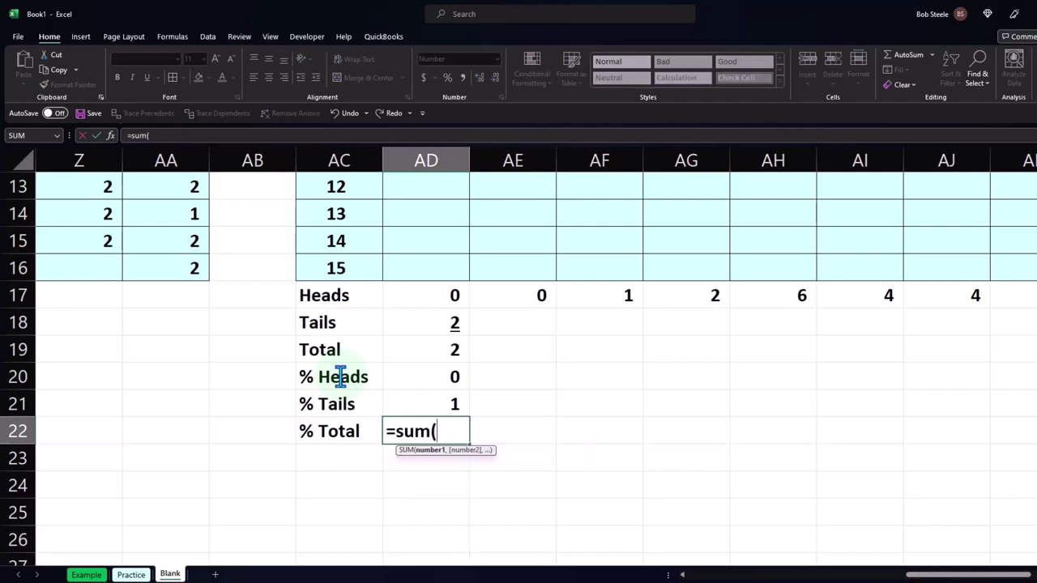
key("Up")
key("shift+Up")
key("Return")
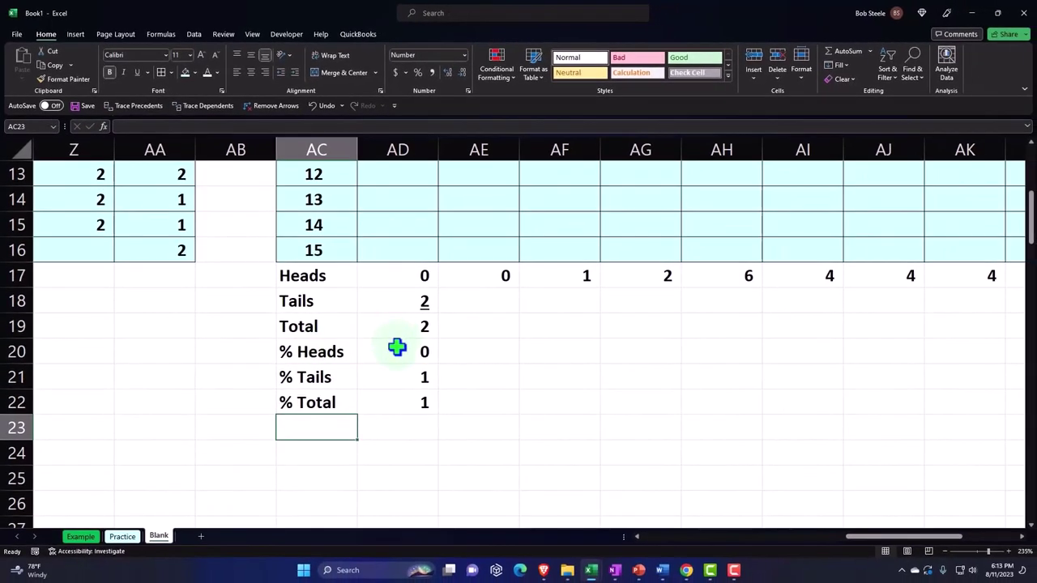
Format AD20:AD22 as percentages and underline the % Tails value in AD21
left_click_drag(396, 346, 403, 397)
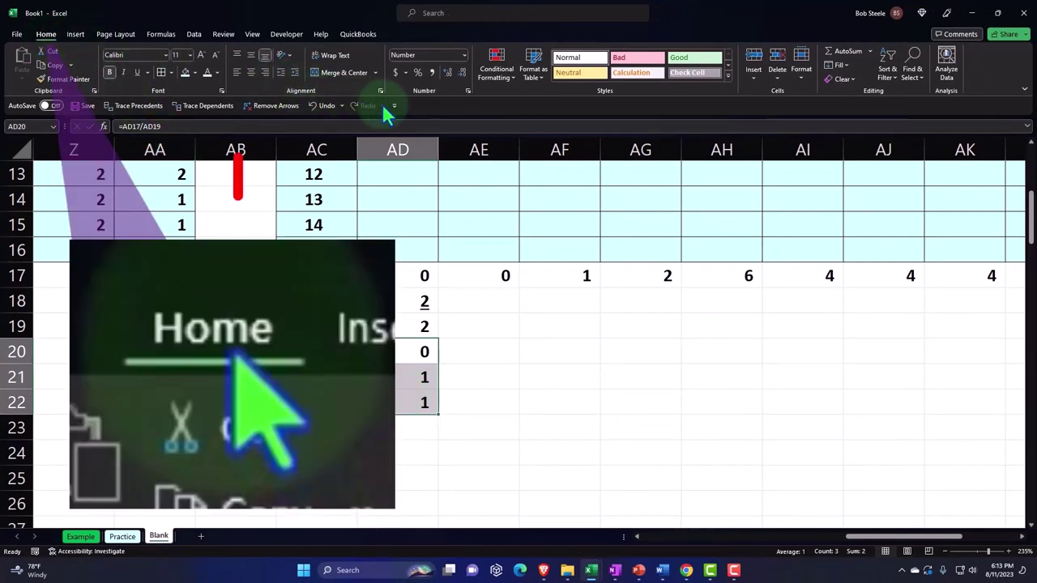
left_click(418, 73)
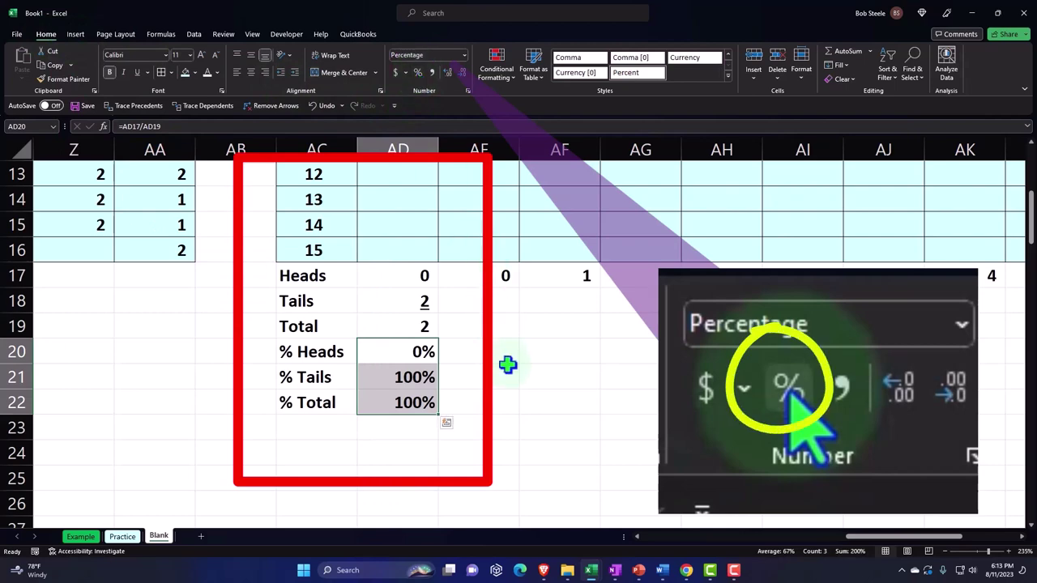
left_click(507, 365)
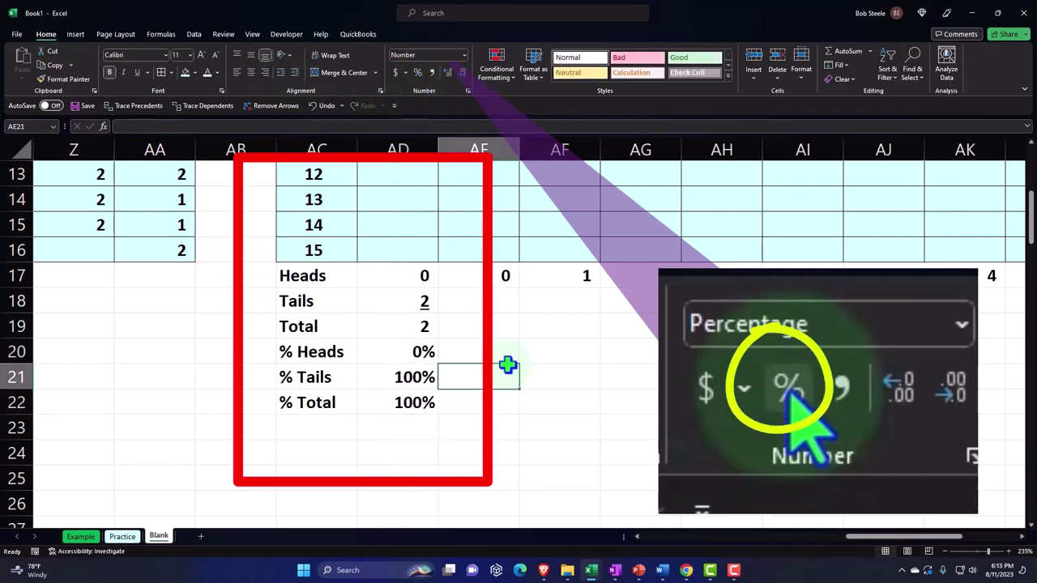
left_click(426, 378)
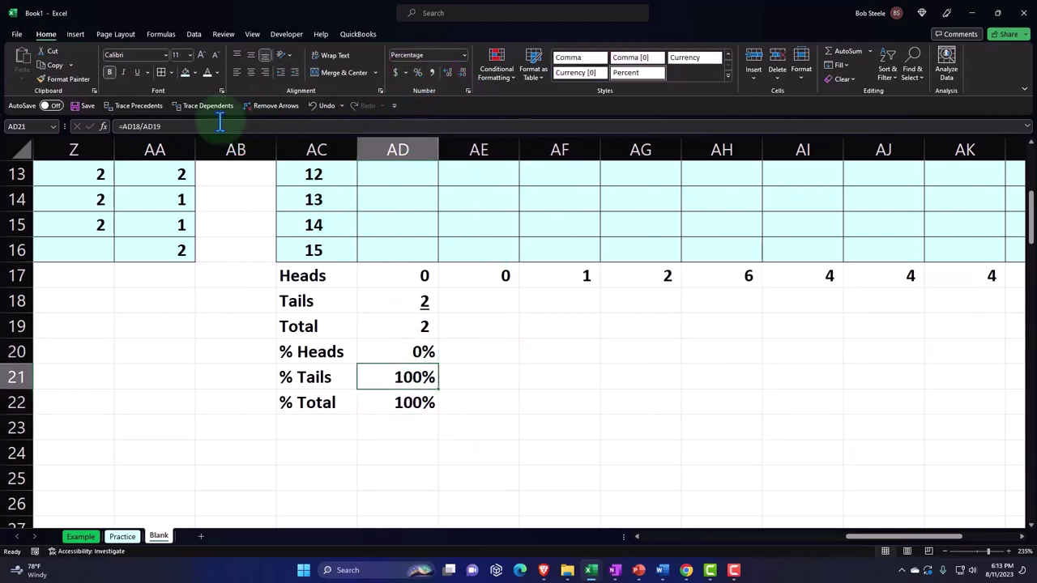
left_click(136, 72)
left_click(532, 481)
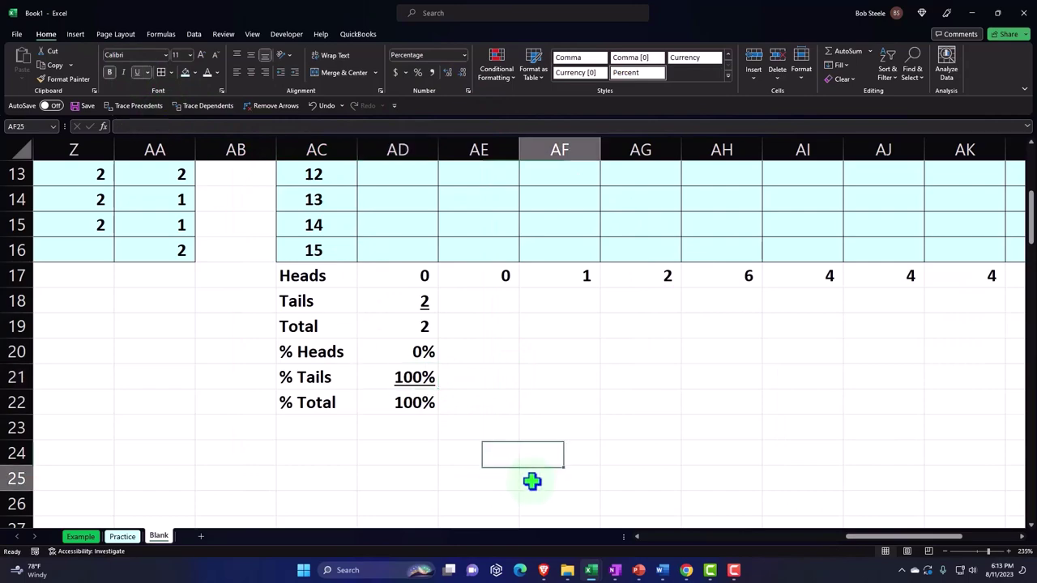
Review the Test 1 summary formulas cell by cell from AD17 down to AD22
left_click(411, 279)
key("Down")
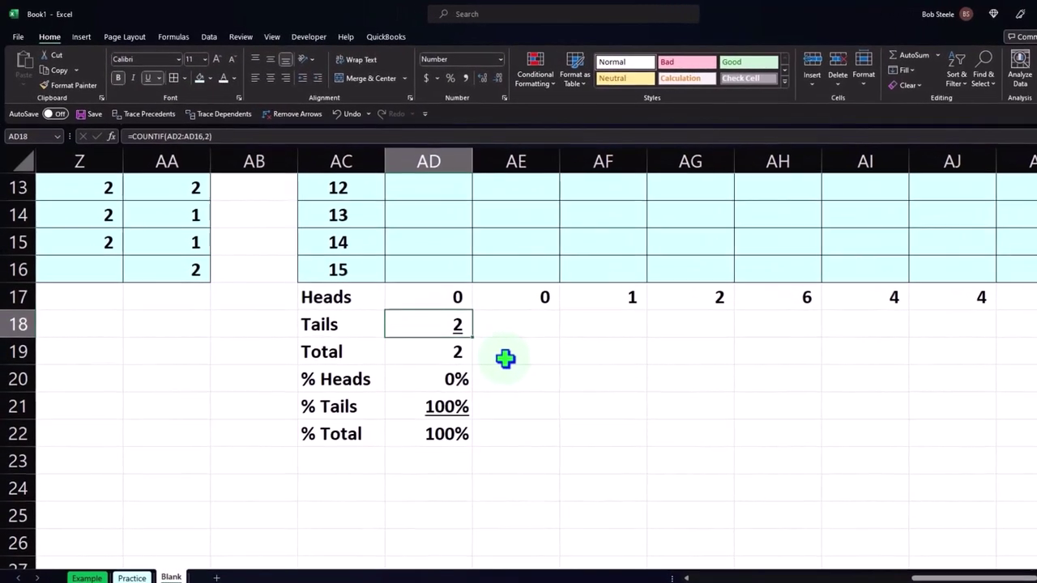
key("Down")
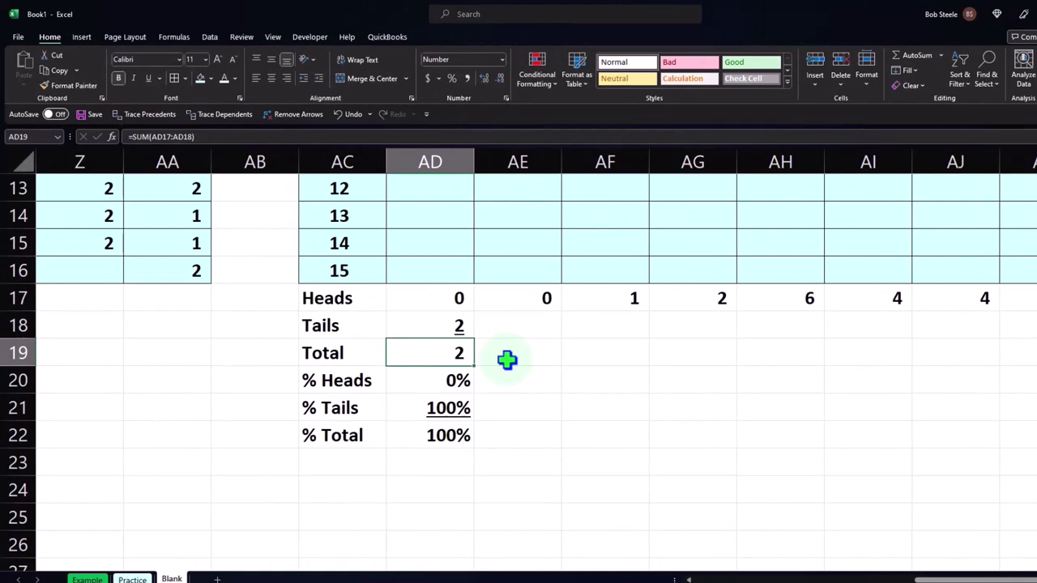
key("Down")
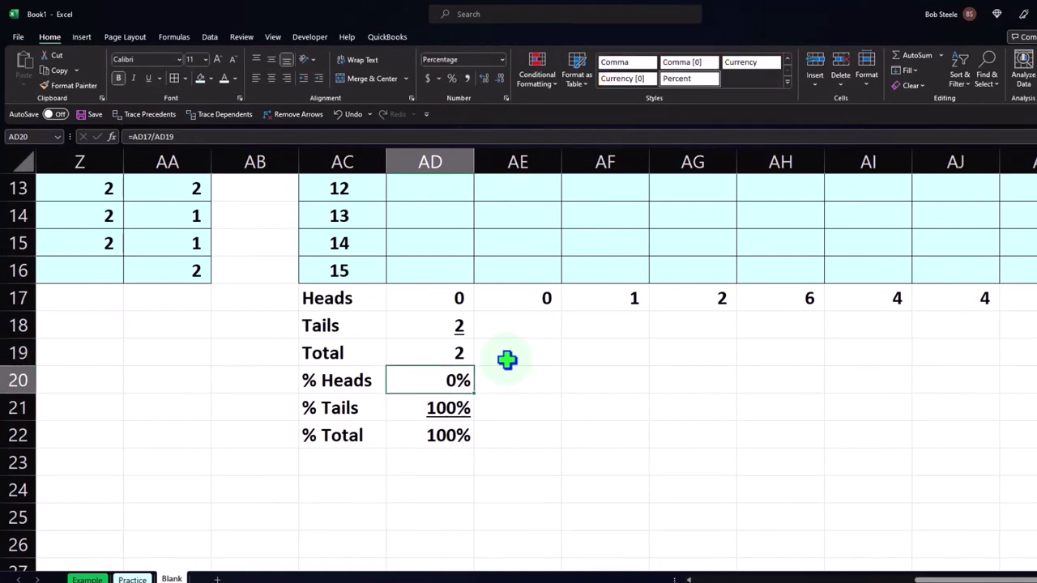
key("Down")
key("Down")
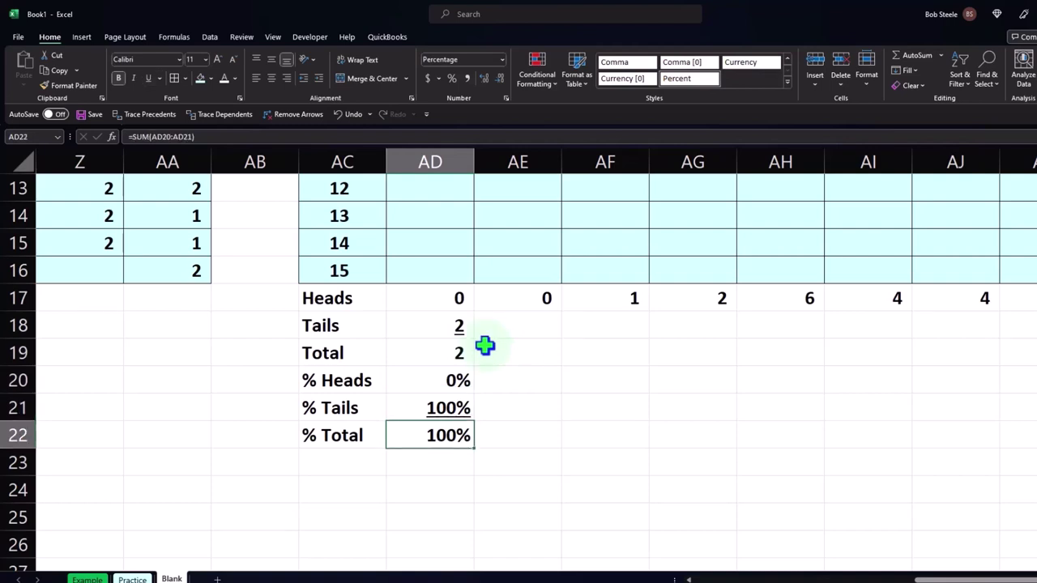
Copy the AD18:AD22 formulas across to column AQ and fill the summary block AC17:AQ22 with dark blue
left_click_drag(459, 325, 995, 438)
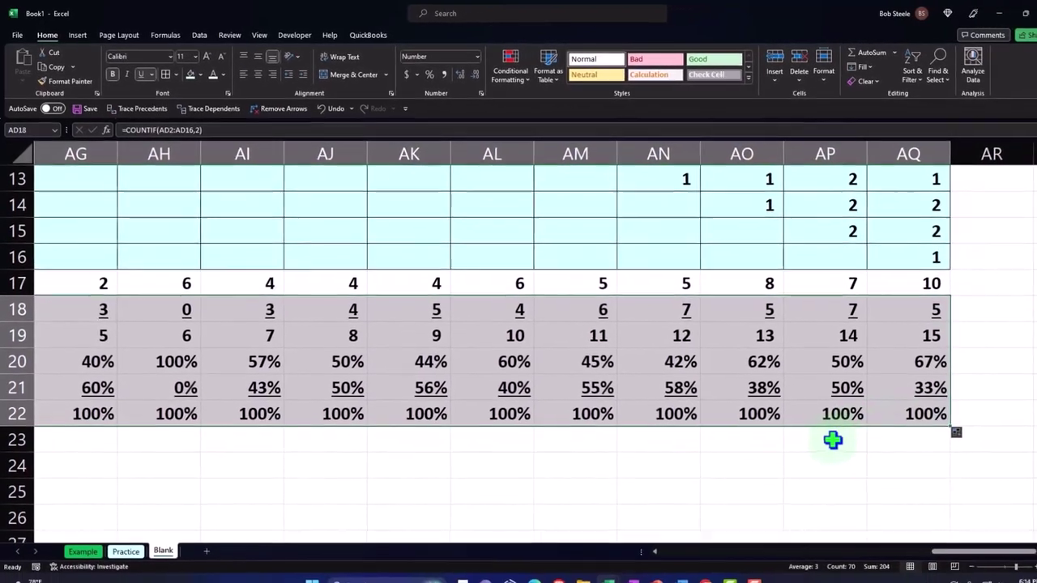
left_click_drag(922, 275, 166, 405)
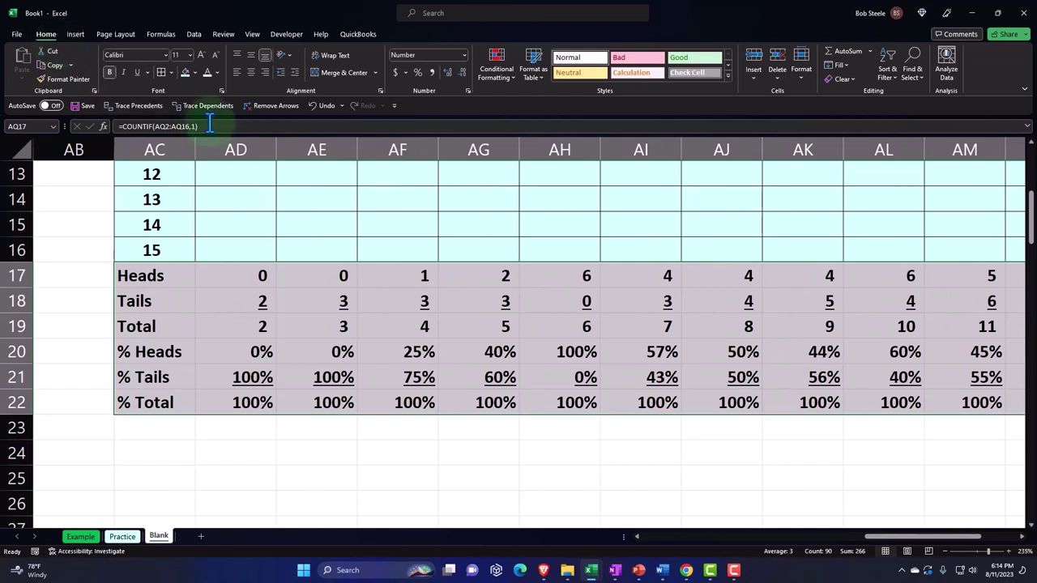
left_click(194, 72)
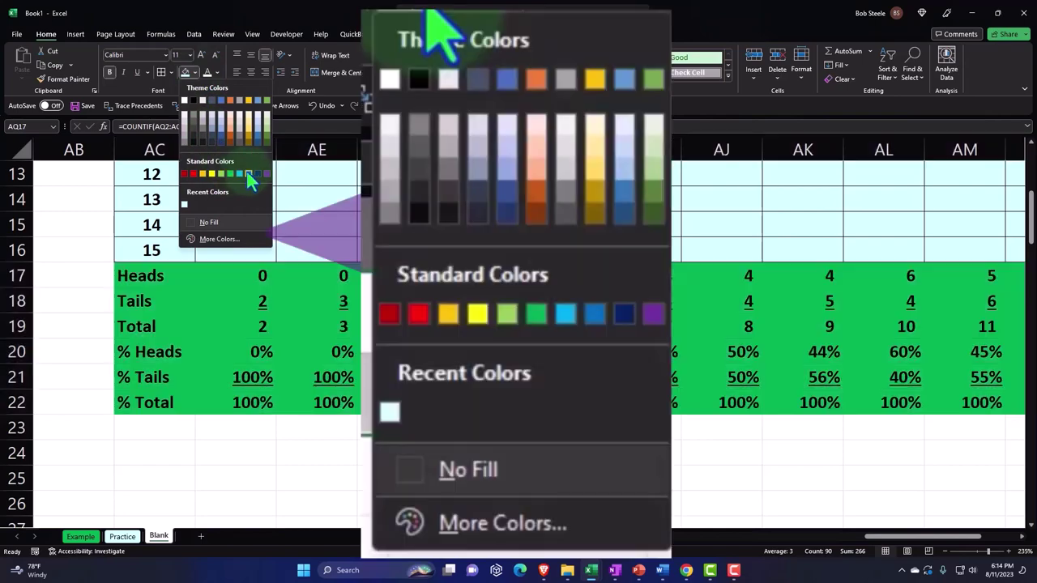
left_click(259, 174)
scroll(219, 89, "right", 3)
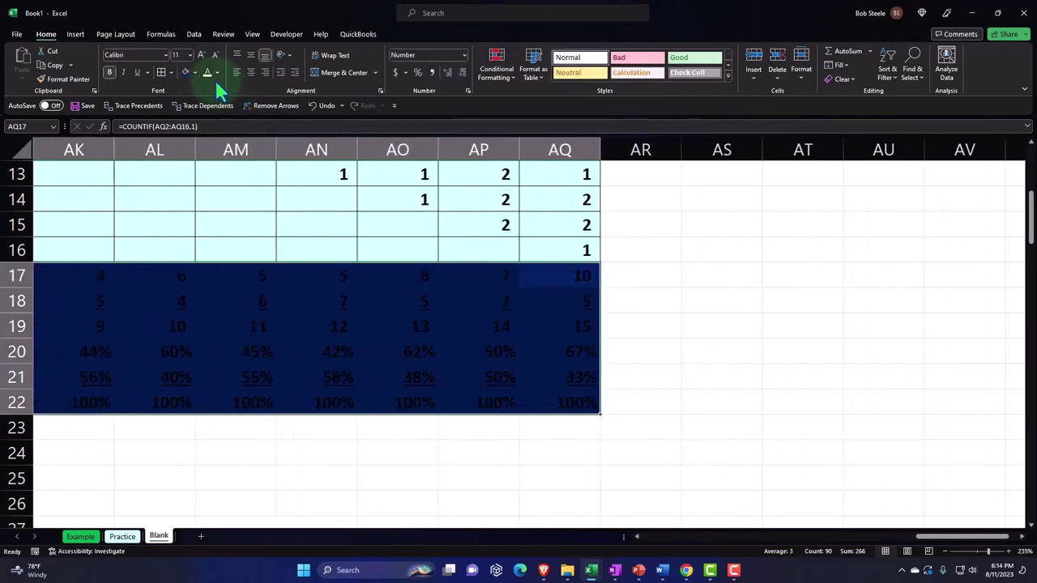
Set the font of the summary block AC17:AQ22 to white and add borders around all its cells
left_click(207, 72)
left_click(340, 301)
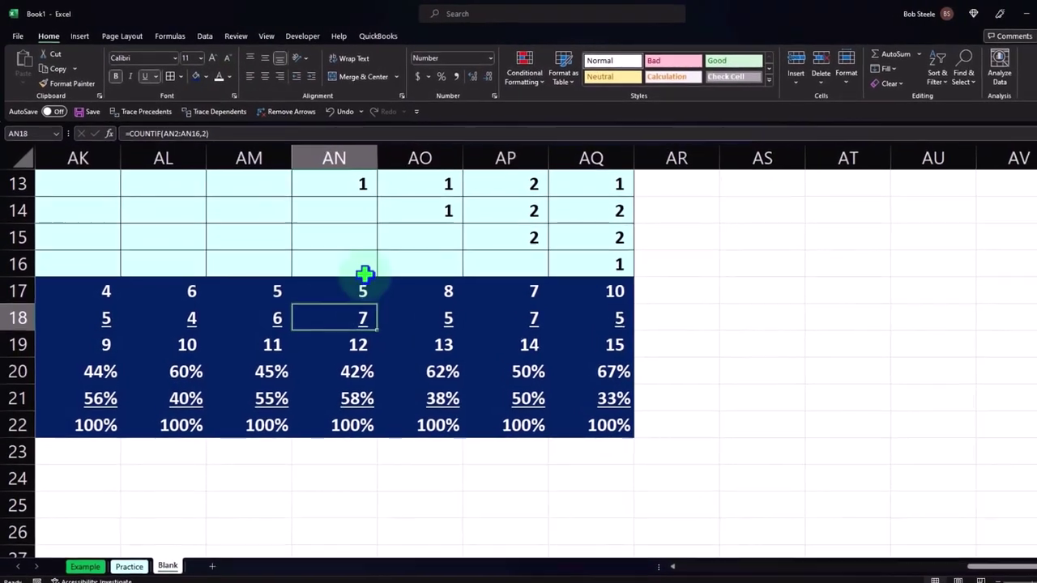
left_click_drag(627, 311, 144, 435)
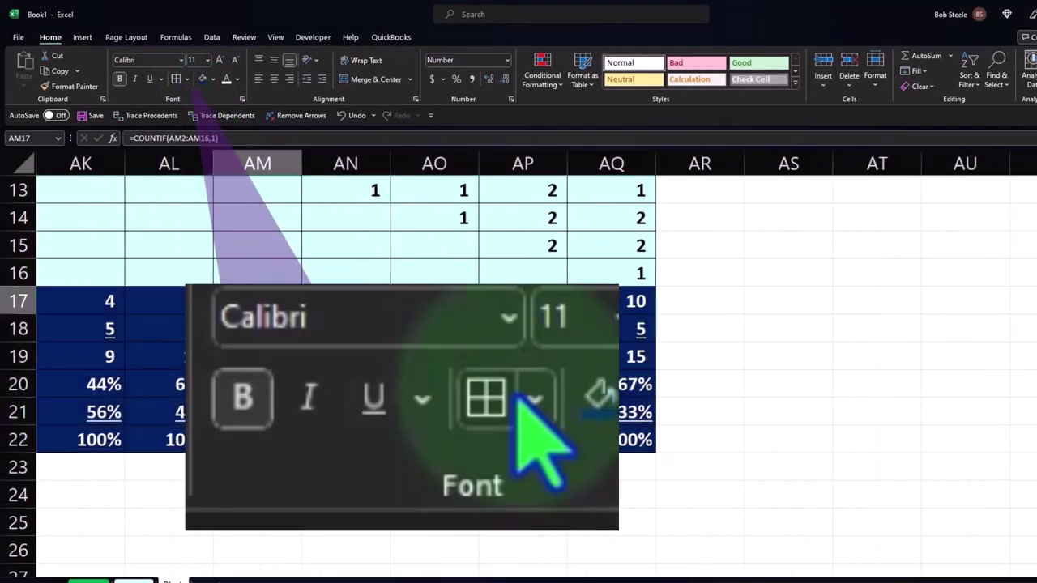
Examine the heads, tails, total and percentage results for Tests 1 and 2 in columns AD and AE
key("Left")
key("Left")
key("Left")
key("Left")
key("Left")
key("Left")
key("Left")
key("Left")
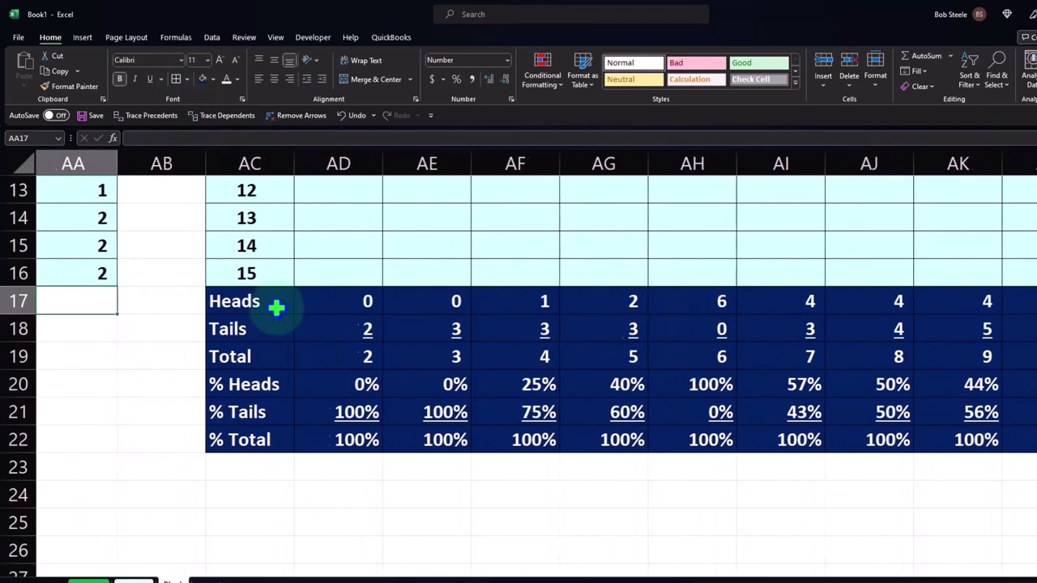
key("Down")
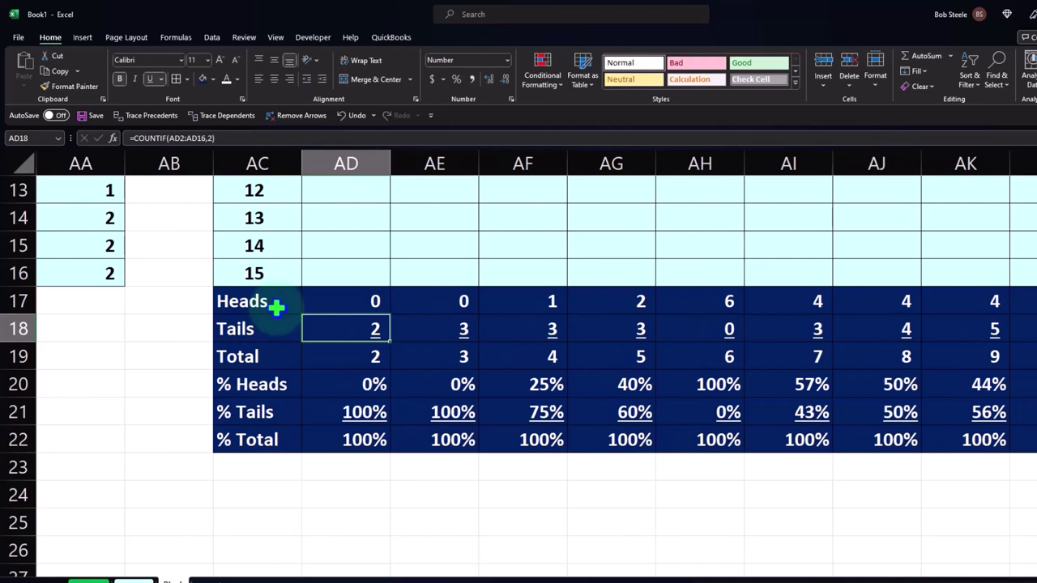
key("Down")
key("Down")
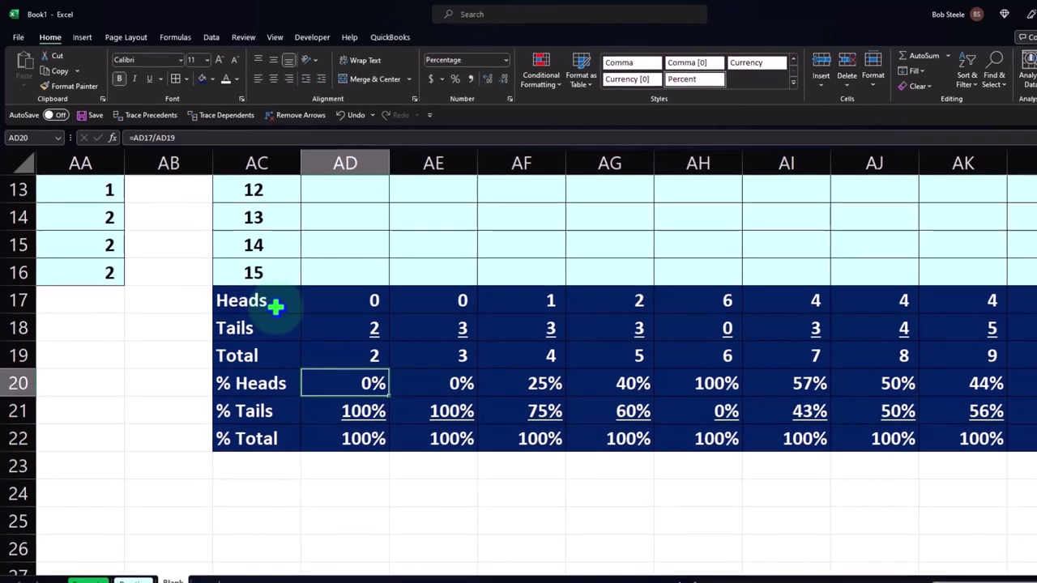
key("Up")
key("Up")
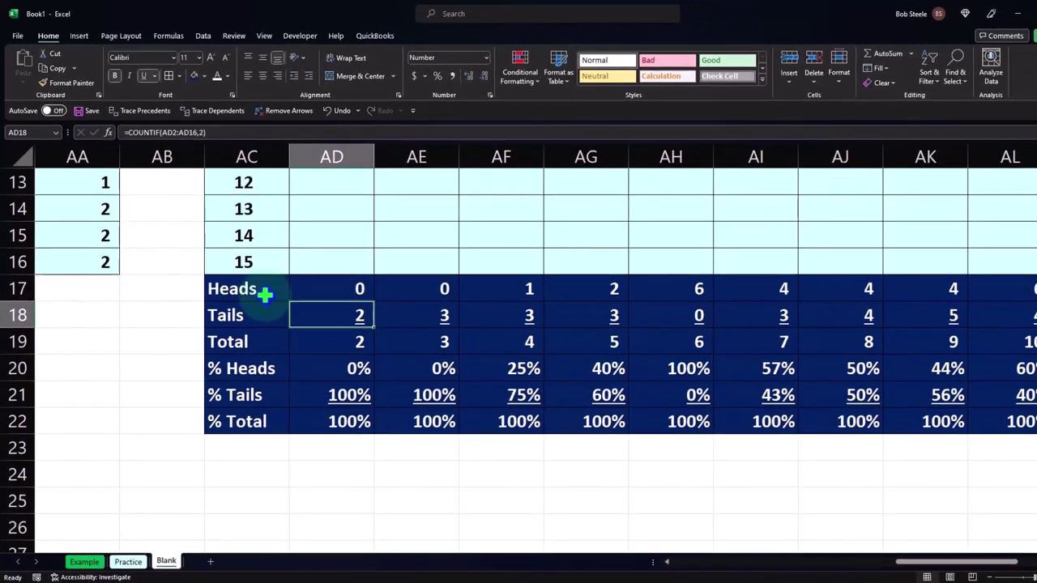
key("Down")
key("Right")
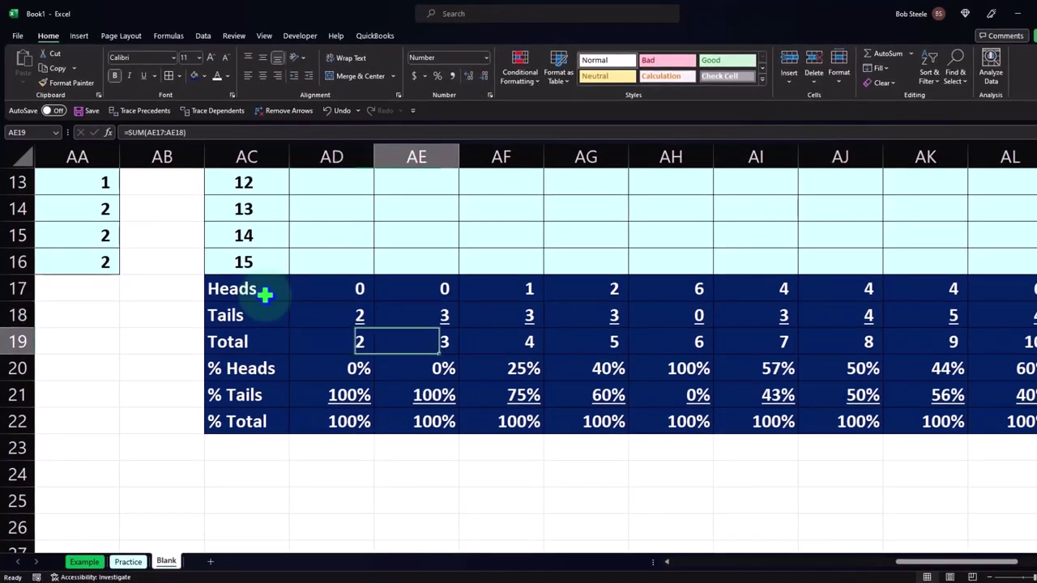
key("Right")
key("Up")
key("Left")
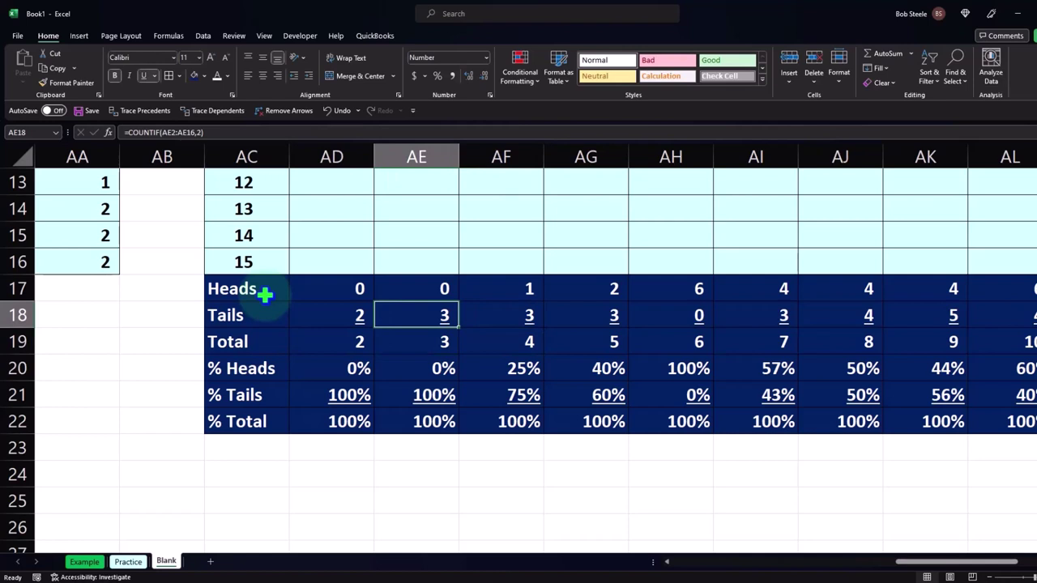
Review the counts and percentages for Test 3 in column AF of the summary block
key("Right")
key("Down")
key("Down")
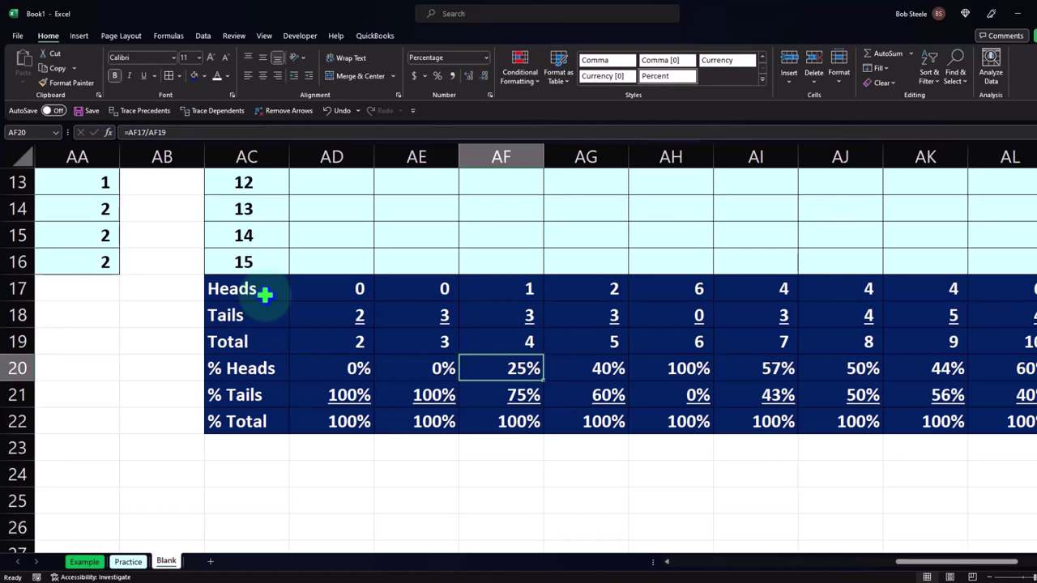
key("Down")
key("Up")
key("Up")
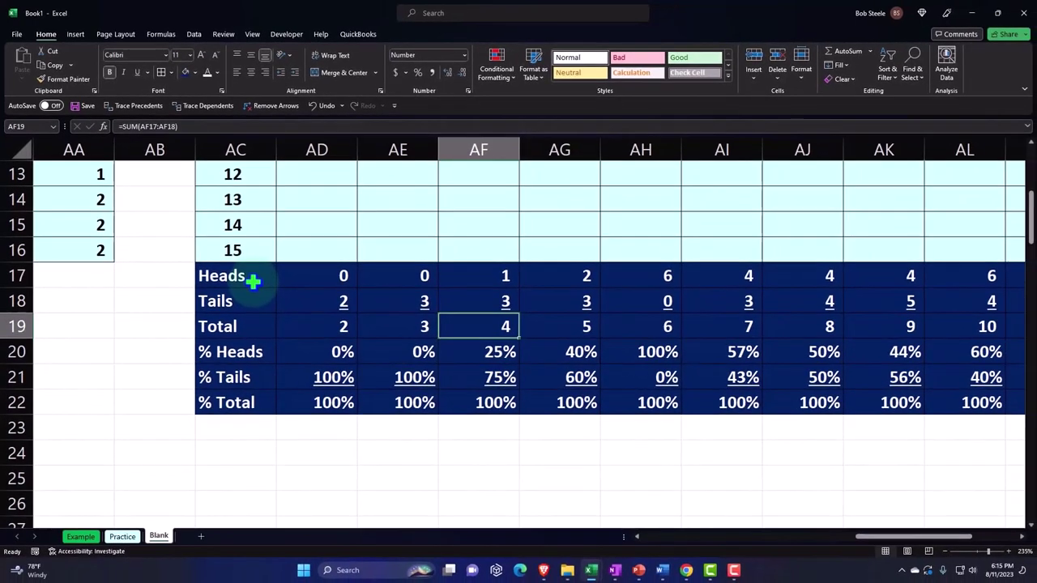
key("Up")
key("Up")
key("Down")
key("Right")
key("Right")
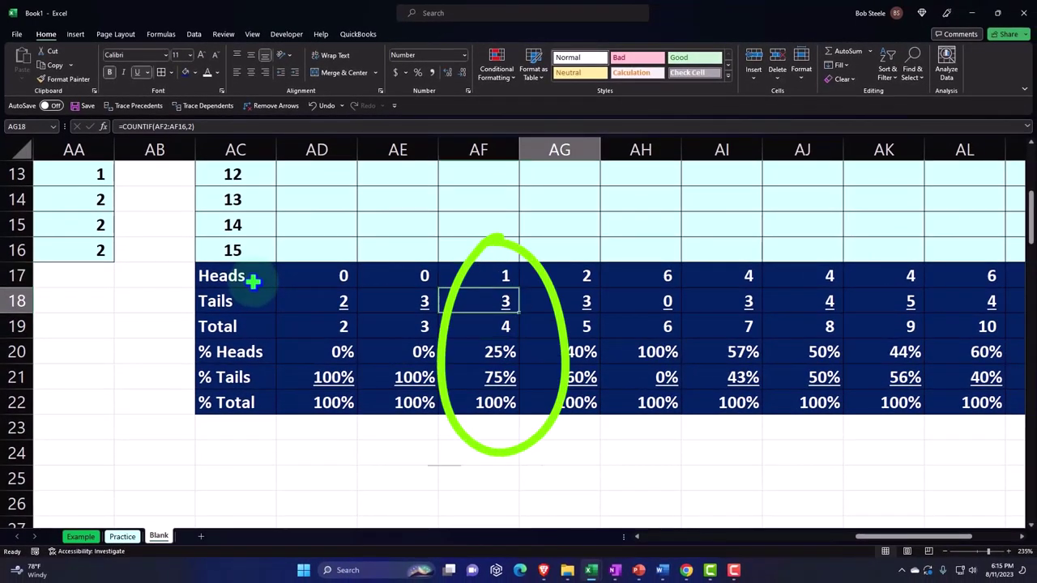
key("Left")
Examine the totals, heads counts and heads percentages for Tests 4 and 5 in columns AG and AH
key("Down")
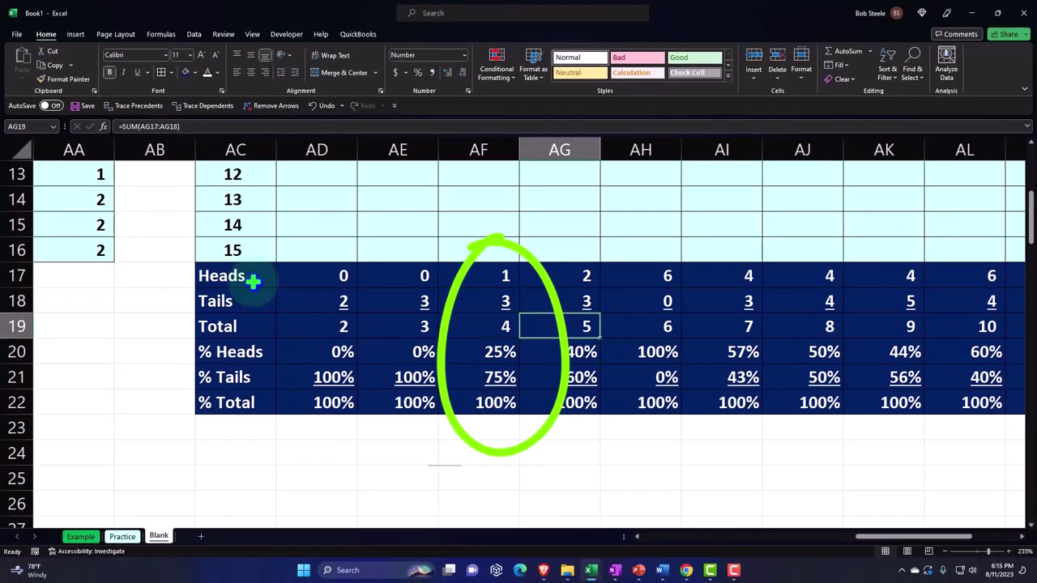
key("Up")
key("Up")
key("Down")
key("Down")
key("Down")
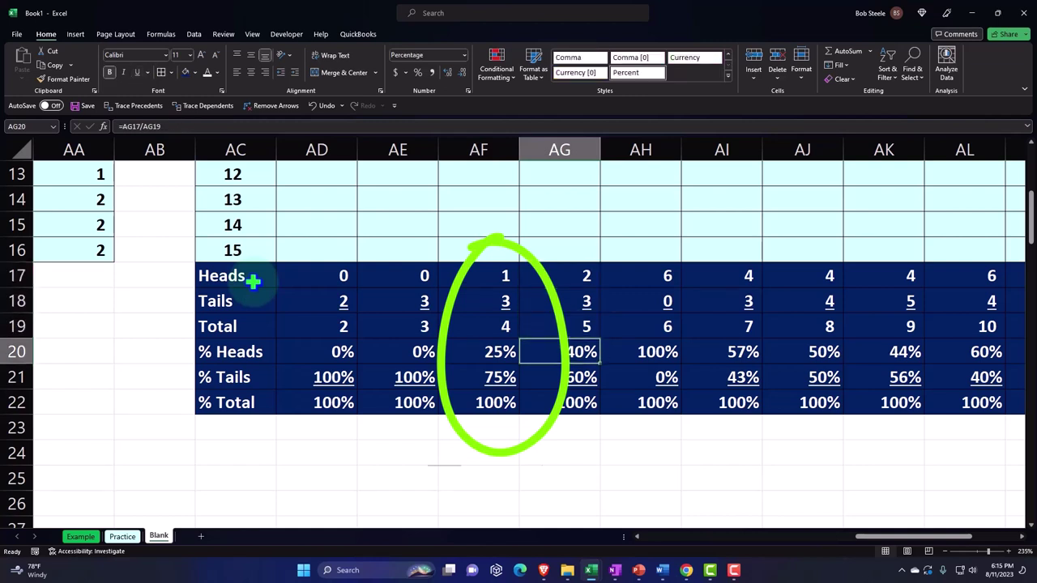
key("Right")
key("Right")
key("Left")
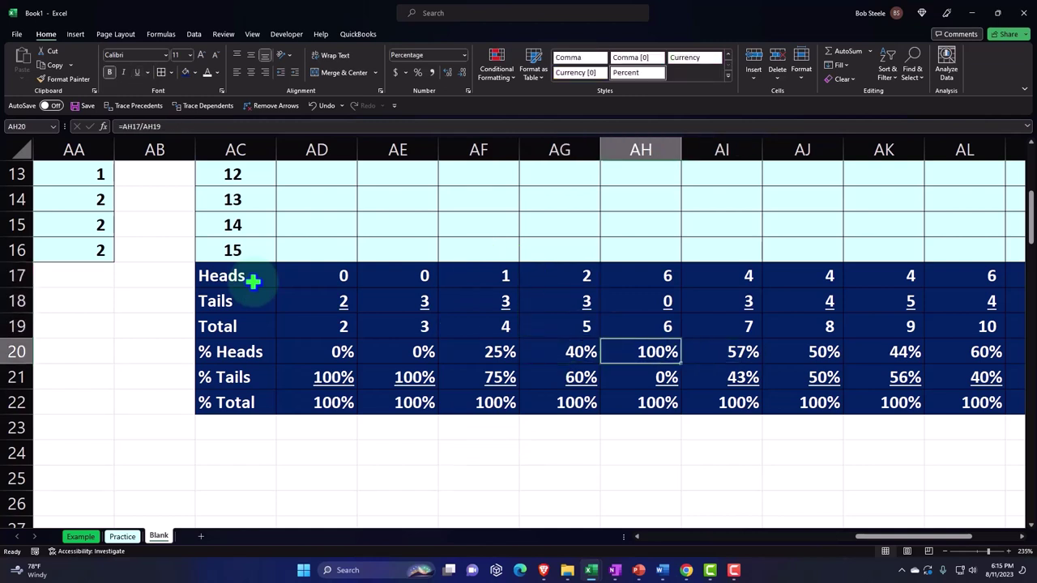
key("Up")
key("Up")
key("Up")
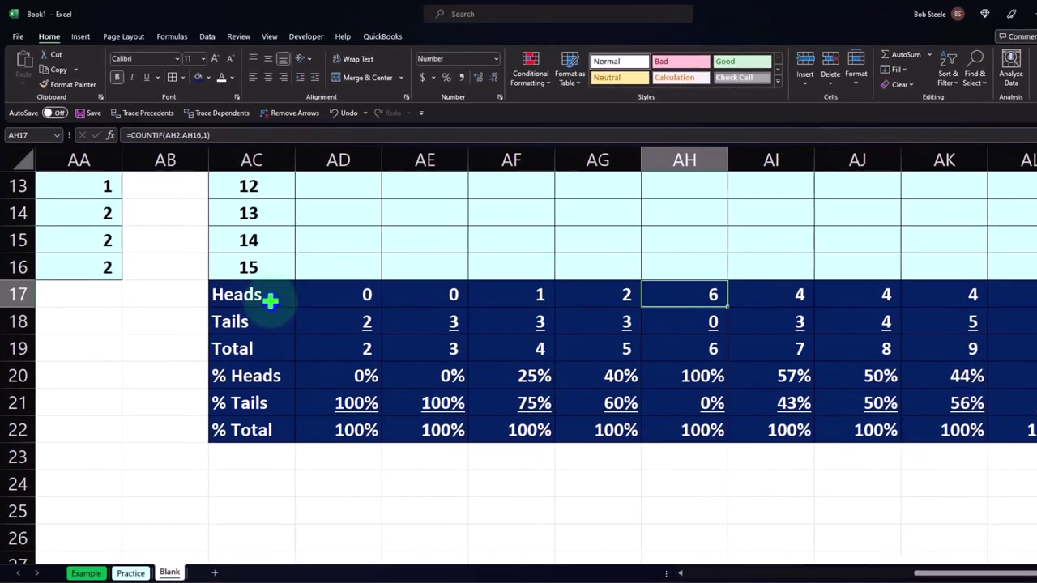
Compare the totals and heads percentages across Tests 6 to 14, ending with Tests 13 and 14
key("Right")
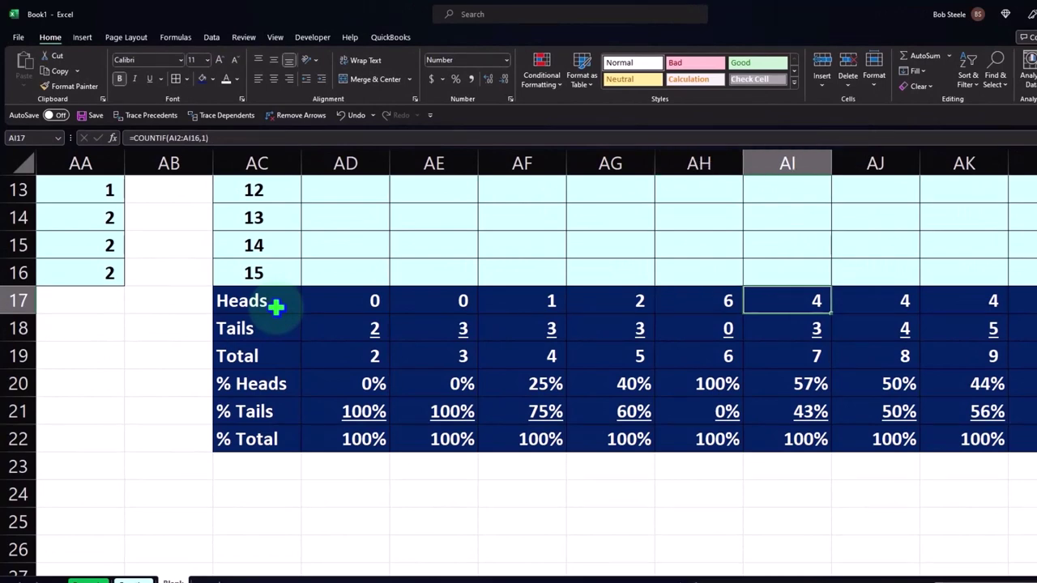
key("Down")
key("Right")
key("Down")
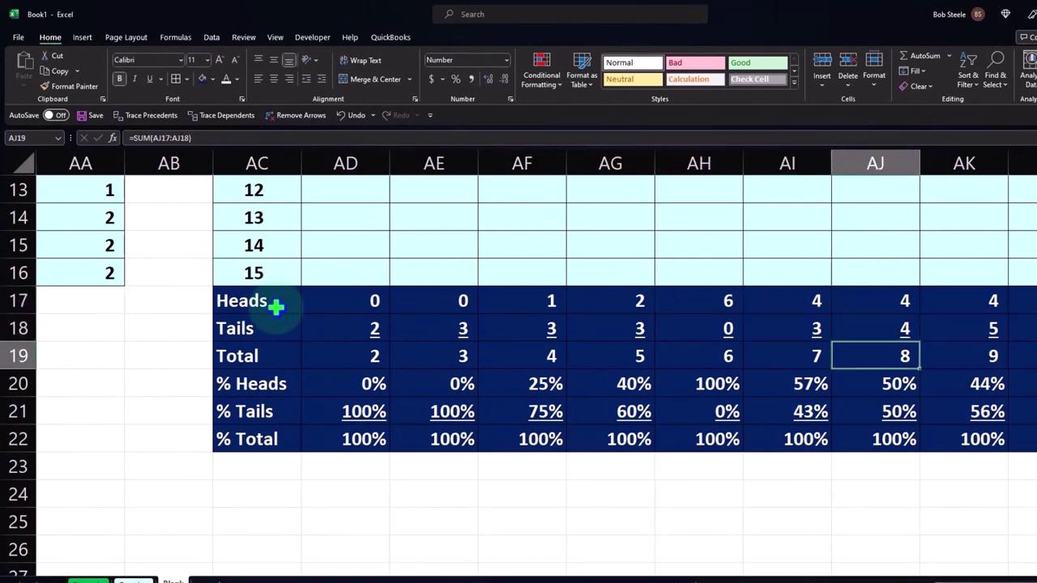
key("Down")
key("Right")
key("Right")
key("Right")
key("Right")
key("Right")
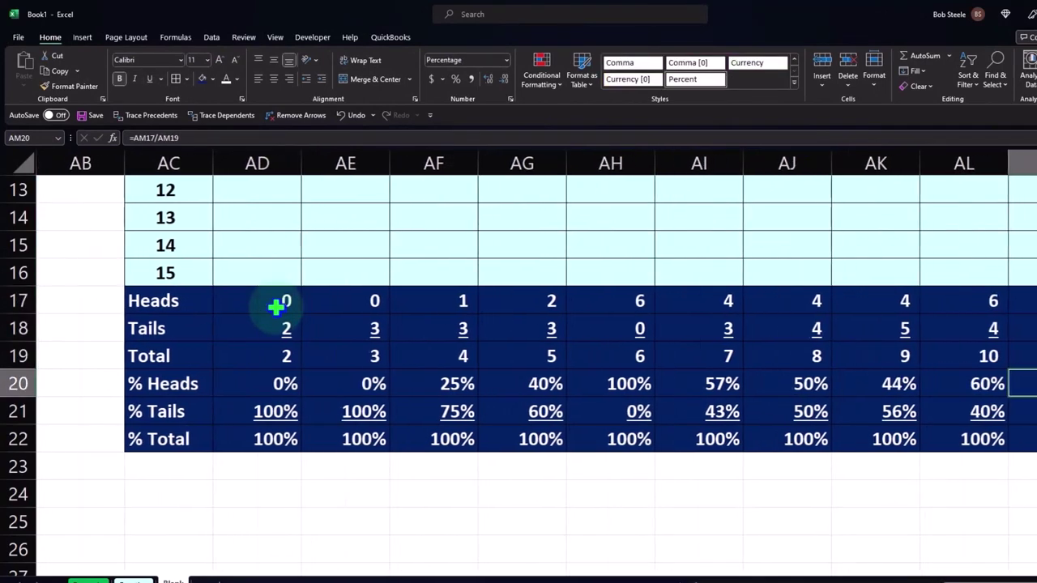
key("Right")
key("Right")
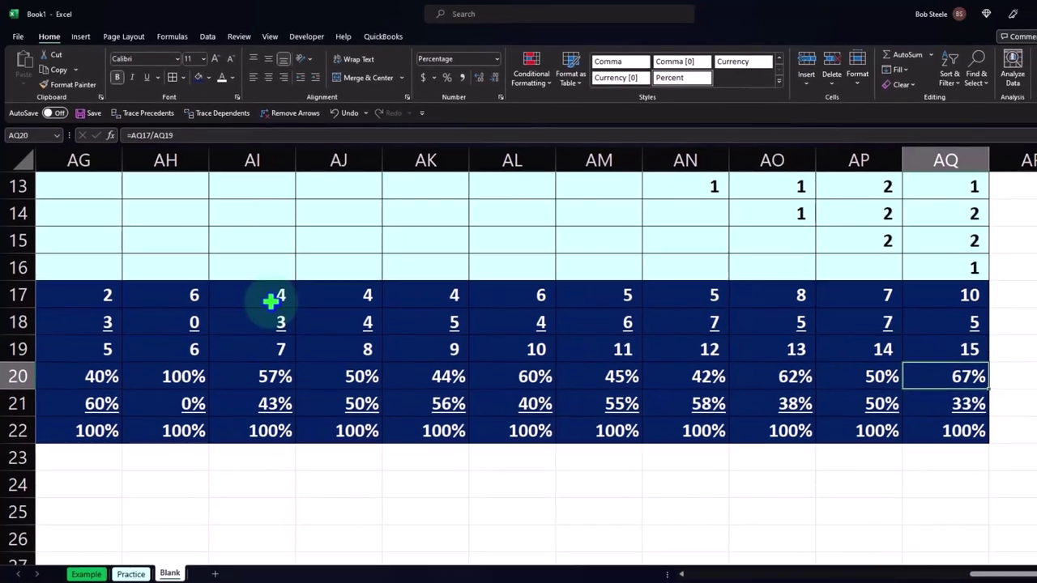
key("Left")
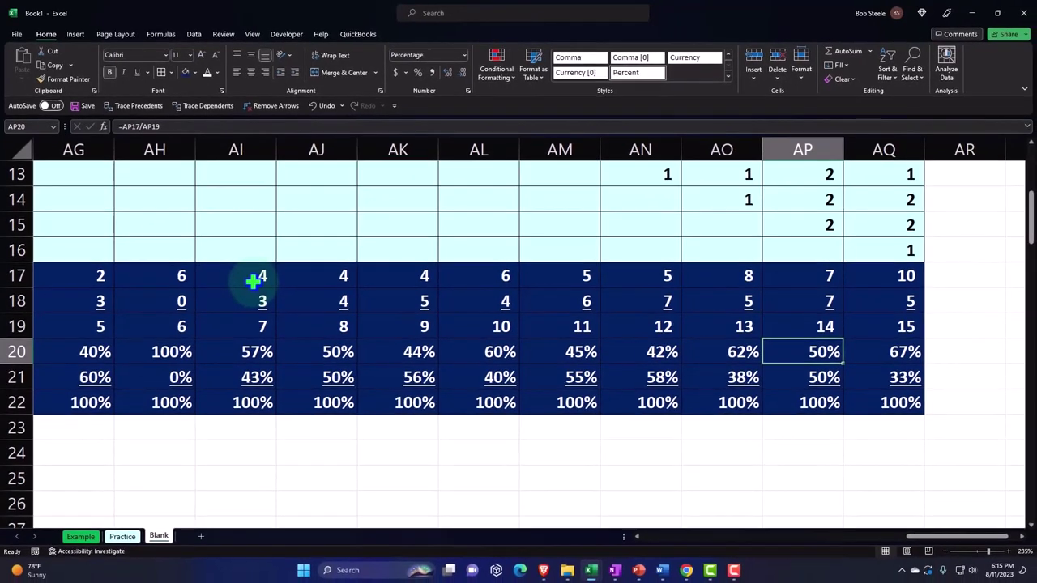
key("Up")
key("Right")
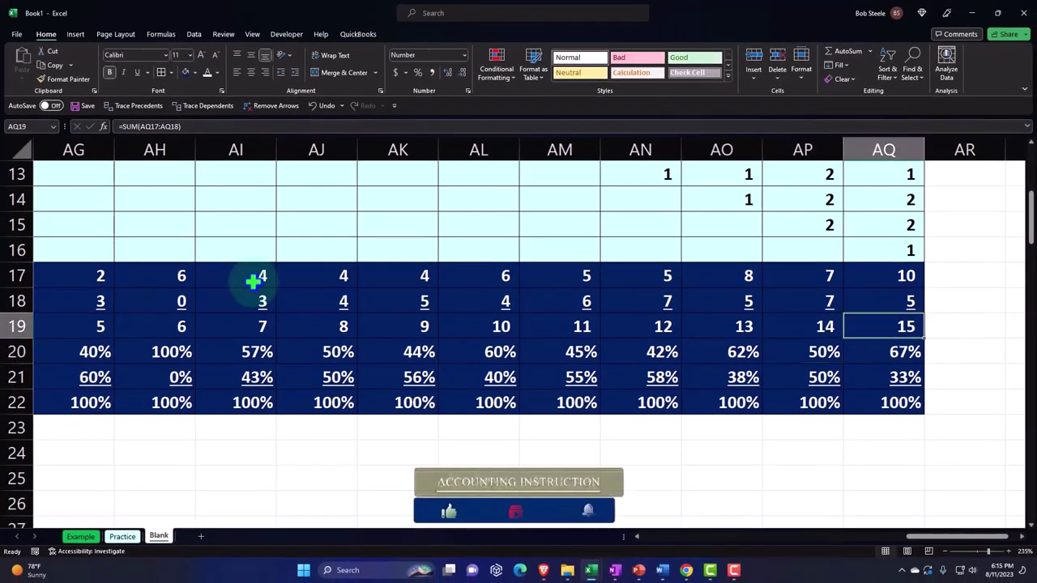
key("Down")
key("Left")
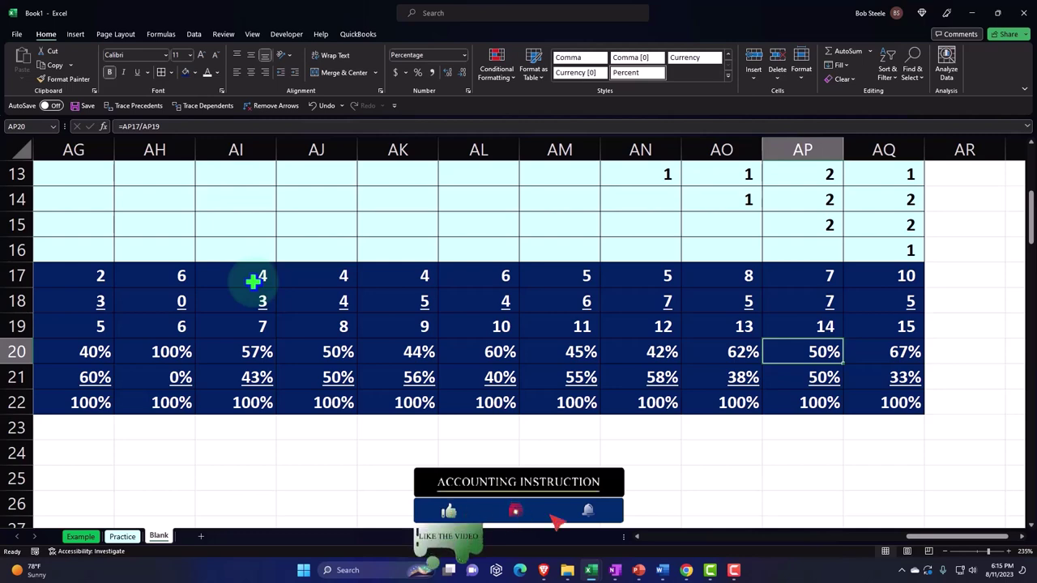
key("Right")
key("Up")
Go back up to the header row and return to the original random-number table beginning in column M
key("ctrl+Up")
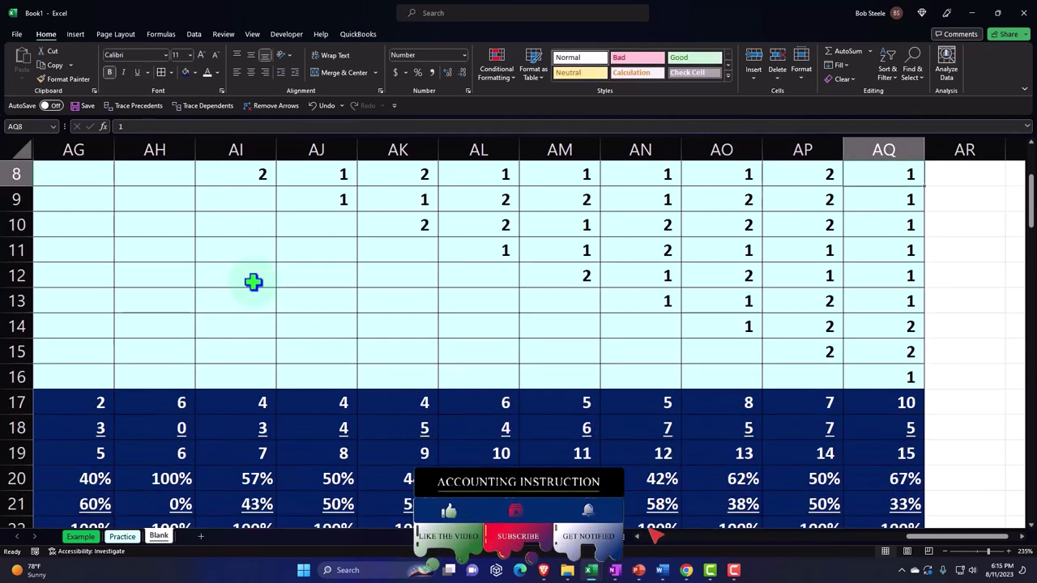
key("Up")
key("Up")
key("Up")
key("Up")
key("Left")
key("Left")
key("Left")
key("Left")
key("Left")
key("Left")
key("Left")
key("Up")
key("Up")
key("Up")
key("Left")
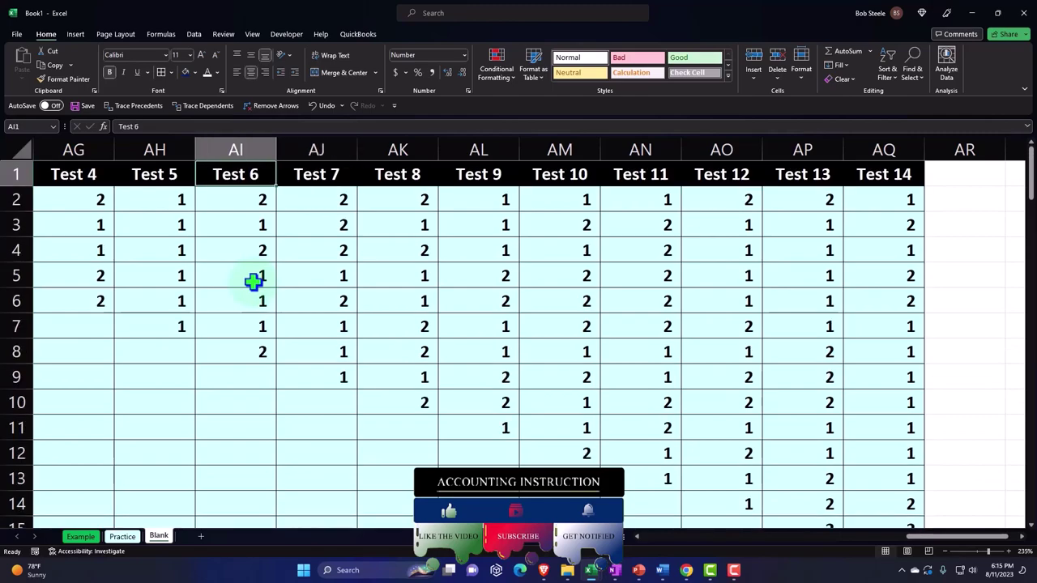
key("Left")
key("Left")
key("Left")
key("Left")
key("Left")
key("Left")
key("Left")
key("Left")
key("Left")
key("Left")
key("Left")
key("Left")
key("Left")
key("Left")
key("Left")
key("Left")
key("Left")
key("Left")
key("Left")
key("Left")
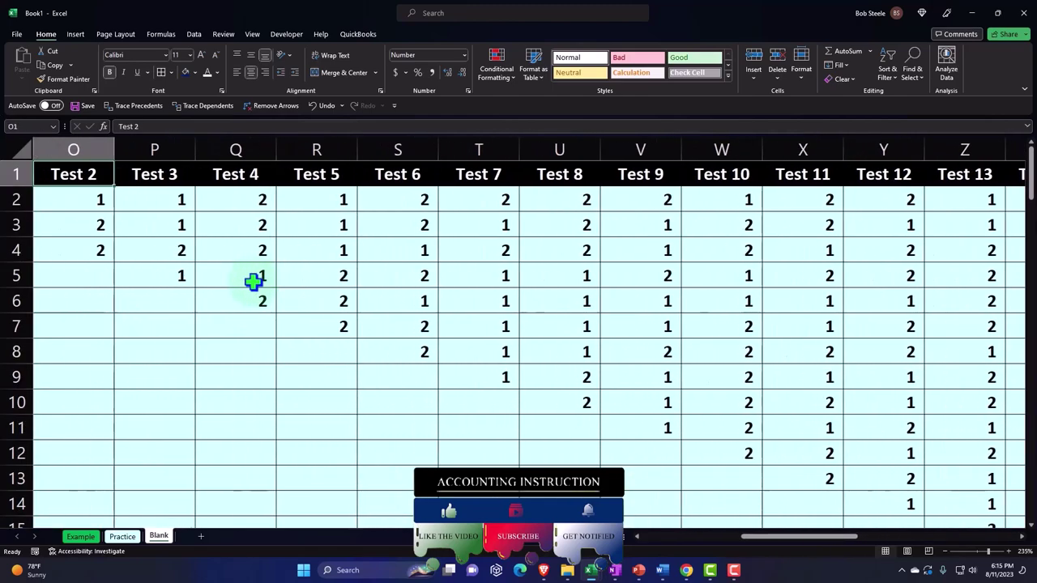
Re-enter the =RANDBETWEEN(1,2) formula in several cells of Tests 1 to 5 to regenerate the random coin flips
double_click(84, 199)
key("Return")
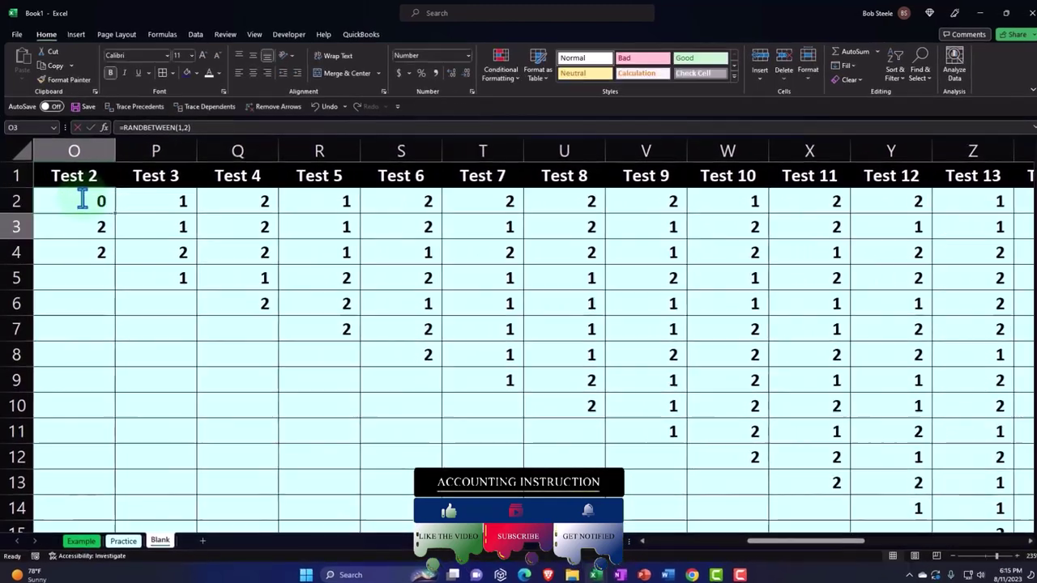
key("Left")
key("Left")
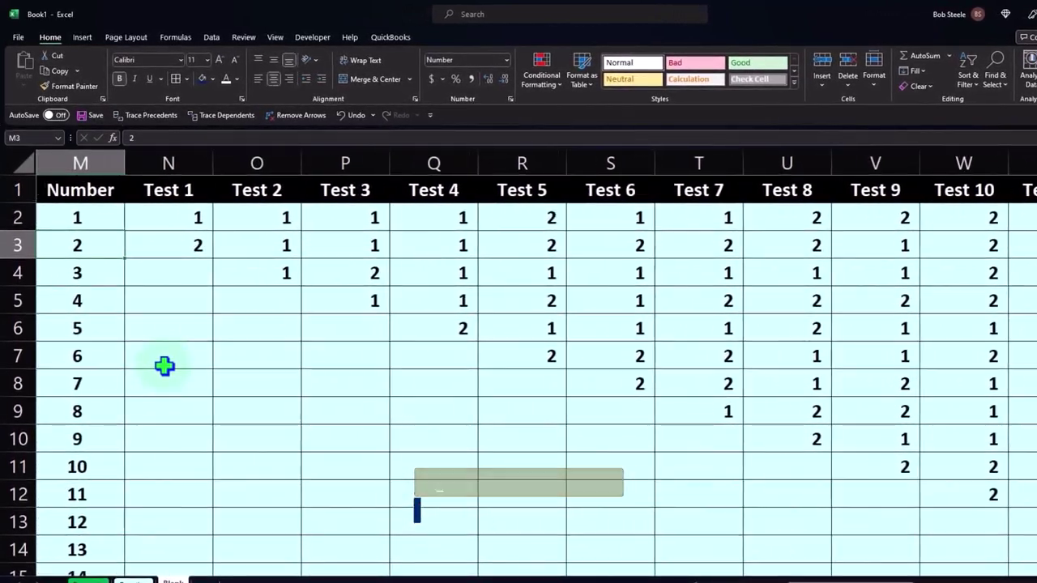
left_click(183, 218)
double_click(181, 220)
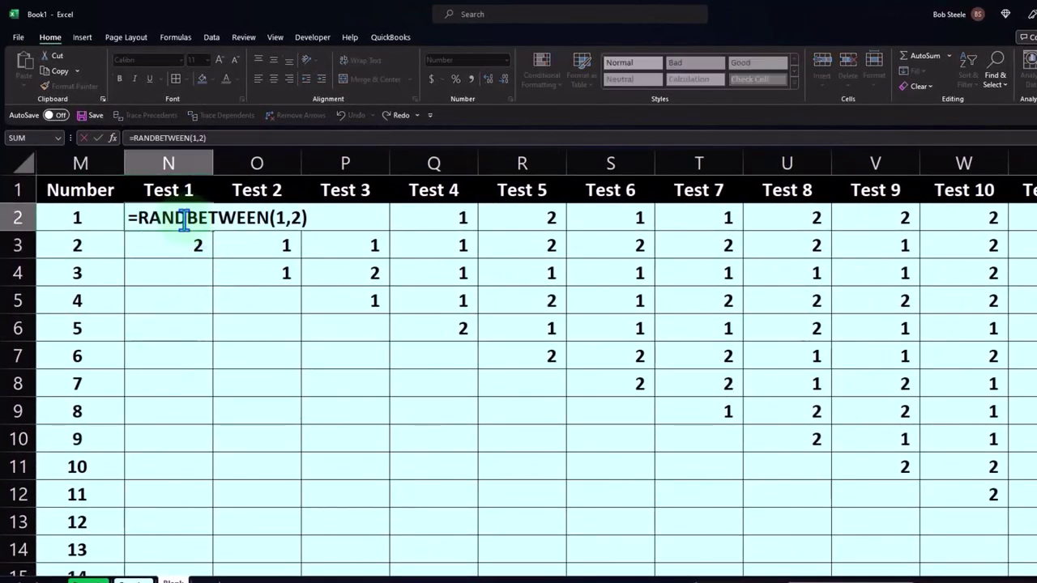
key("Return")
double_click(227, 243)
key("Return")
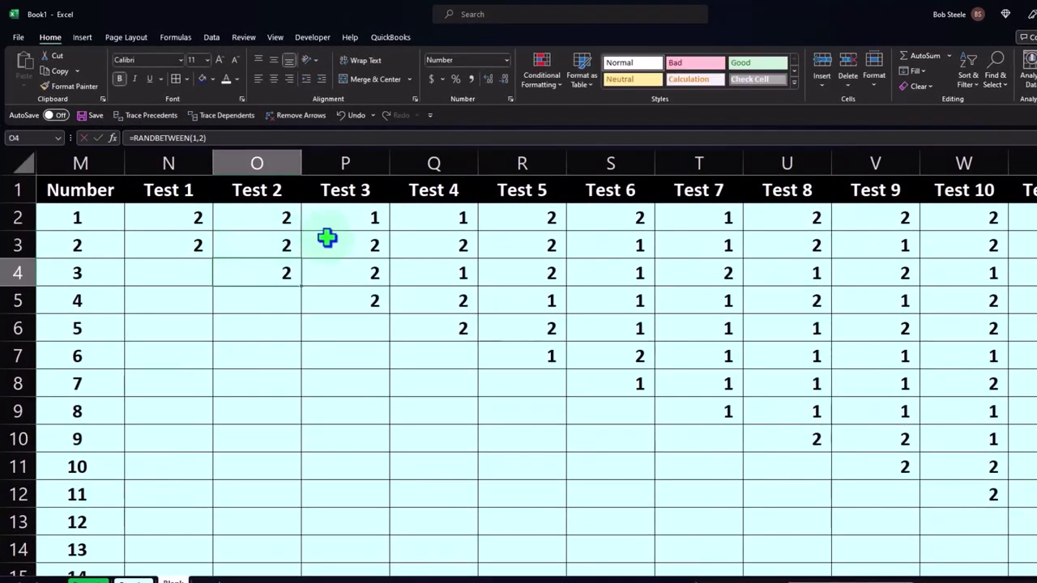
double_click(364, 239)
key("Return")
double_click(438, 267)
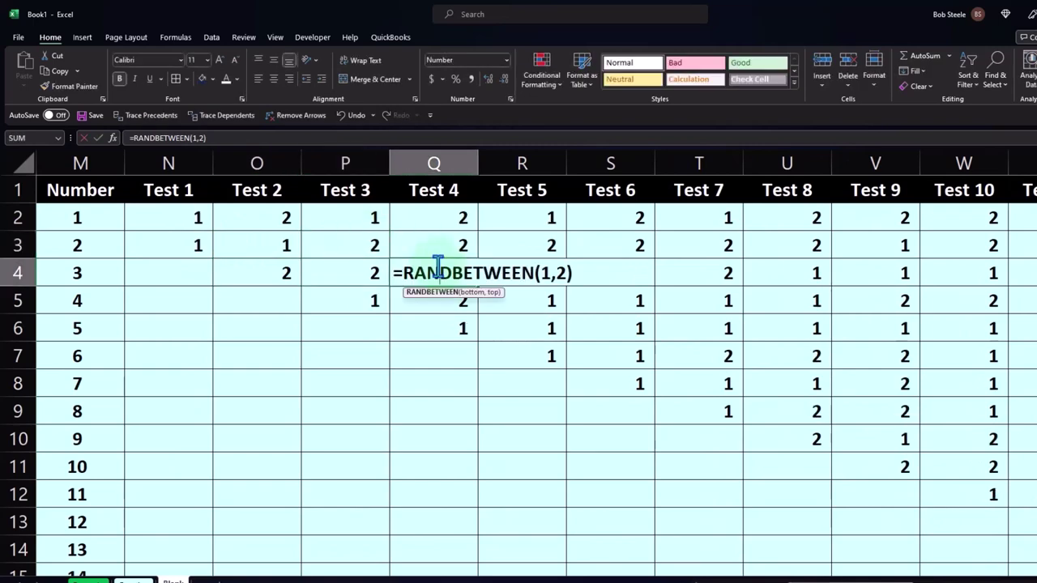
key("Return")
left_click(527, 268)
double_click(531, 271)
key("Return")
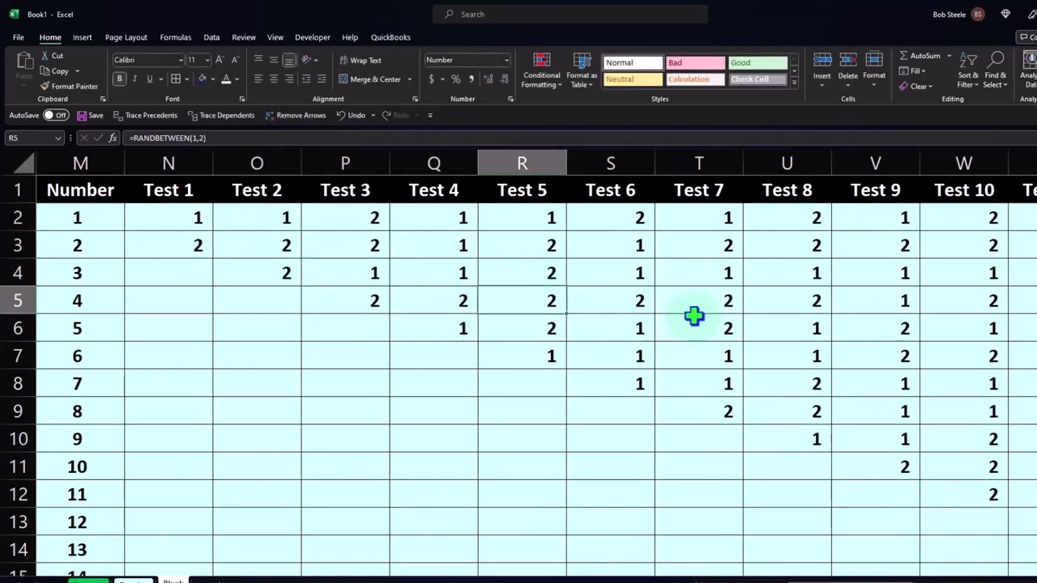
Re-enter the =RANDBETWEEN(1,2) formula in cells of Tests 6, 7 and 8 to regenerate the random coin flips
left_click(624, 283)
double_click(624, 286)
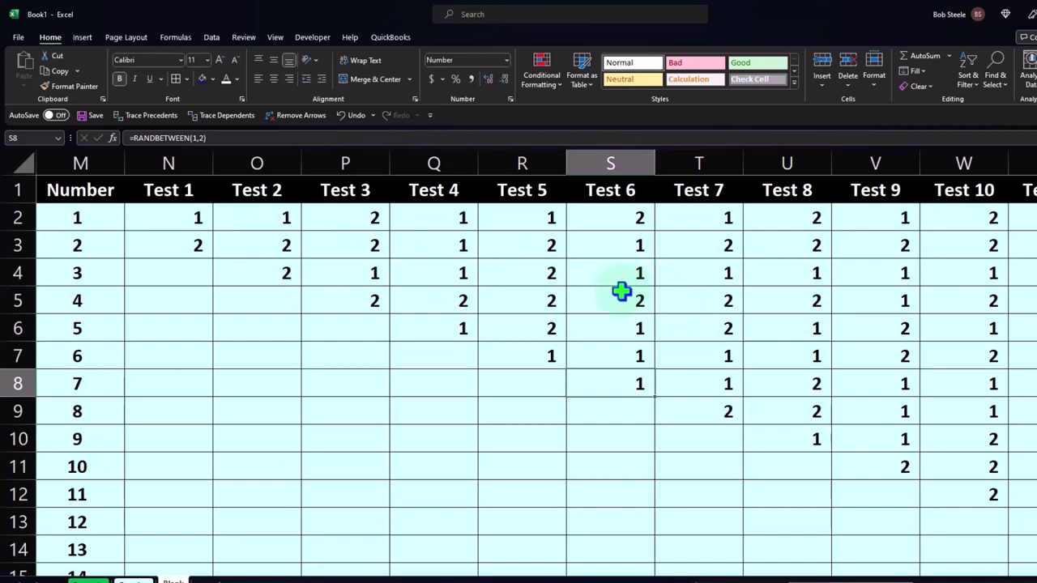
double_click(622, 291)
key("Return")
double_click(684, 272)
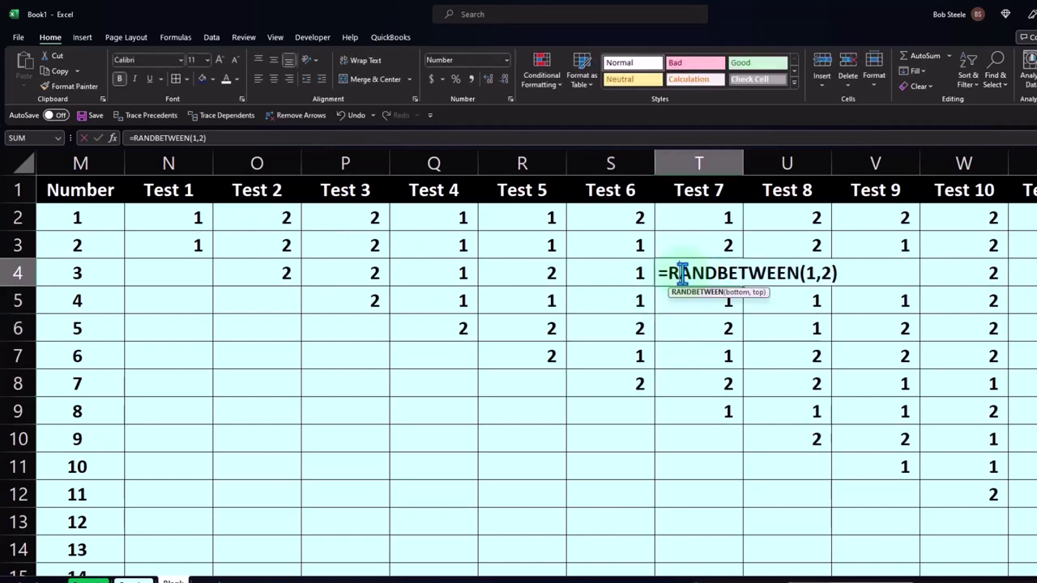
key("Return")
double_click(793, 273)
key("Return")
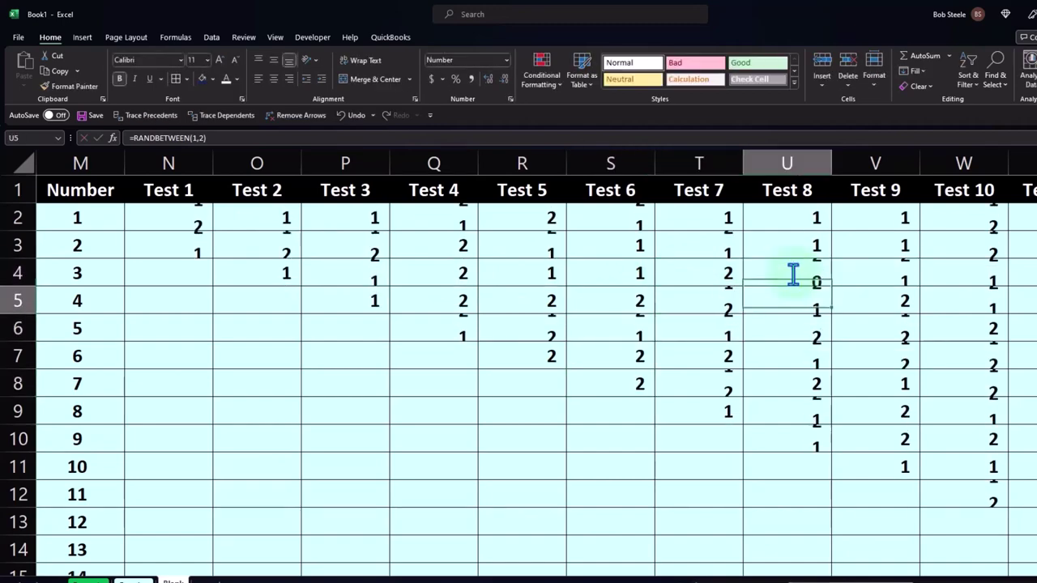
Convert the random-number range starting at M1, from Number through Test 14, into a table with a header row
left_click(275, 275)
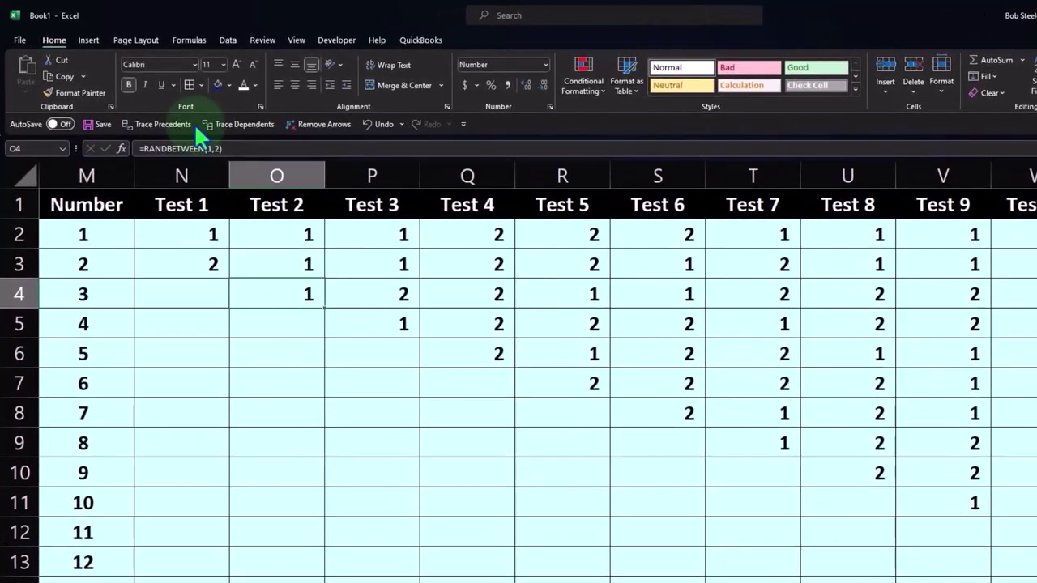
left_click(90, 39)
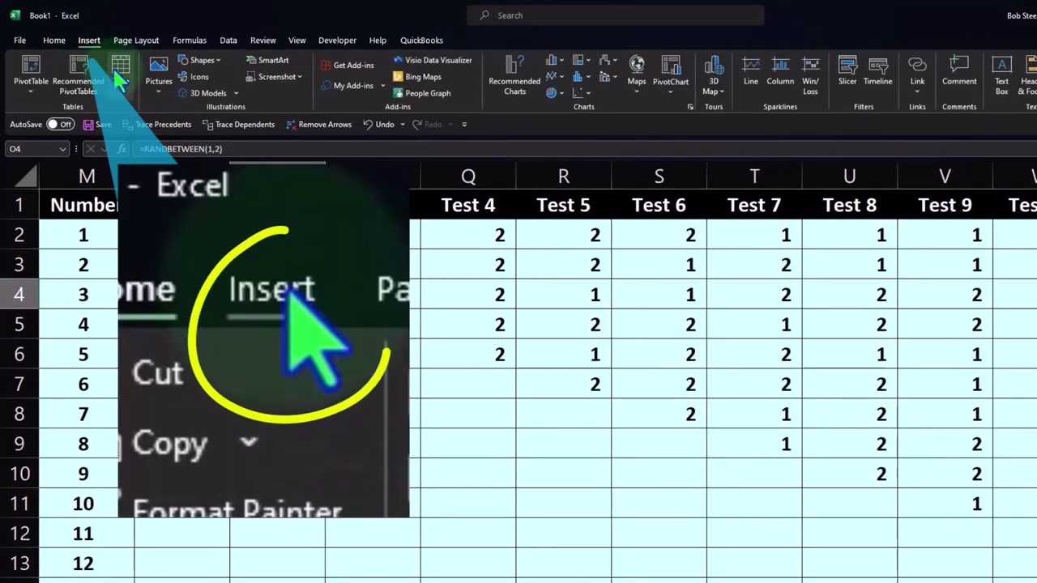
left_click(120, 77)
left_click(546, 360)
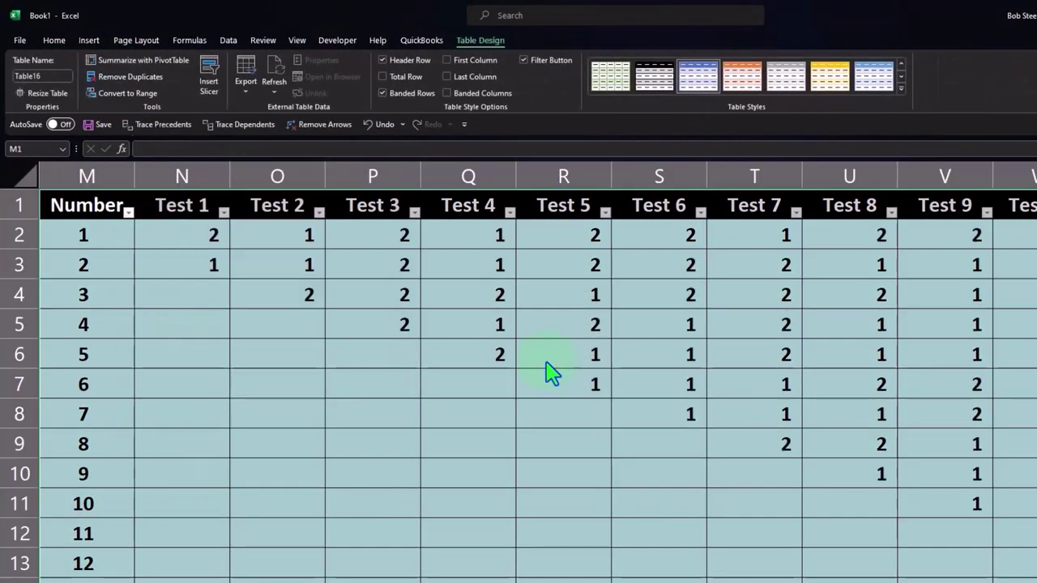
Regenerate the flips in the new table by re-entering =RANDBETWEEN(1,2) in cells of Tests 1 to 4 and Test 7
left_click(212, 265)
key("F2")
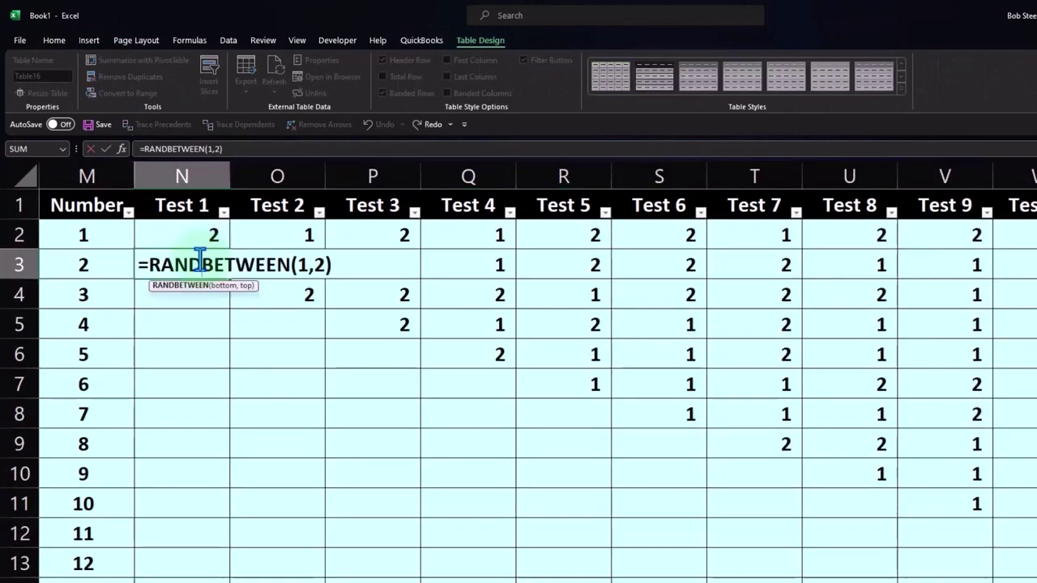
key("Return")
double_click(291, 263)
key("Return")
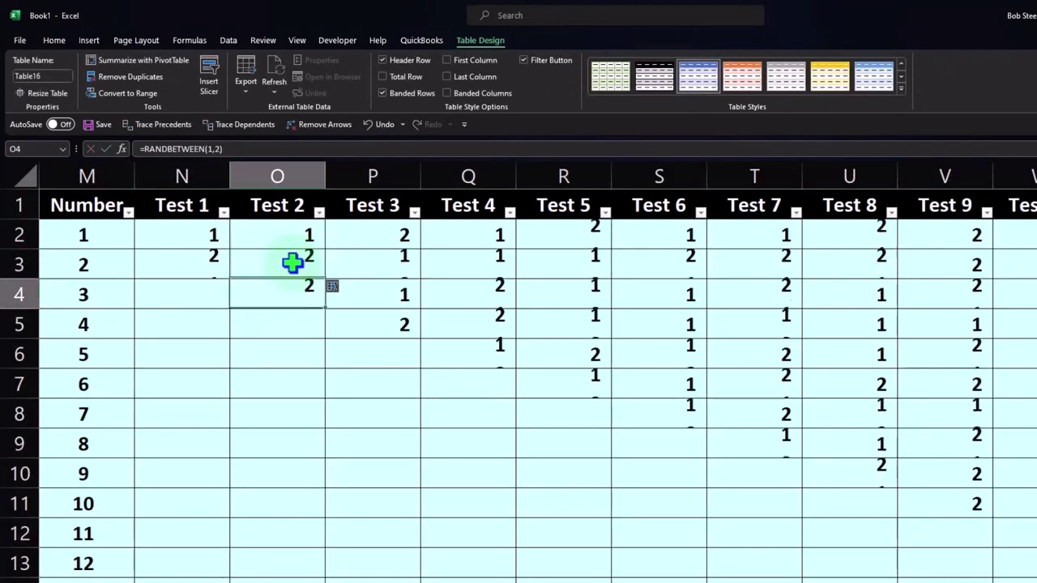
double_click(379, 273)
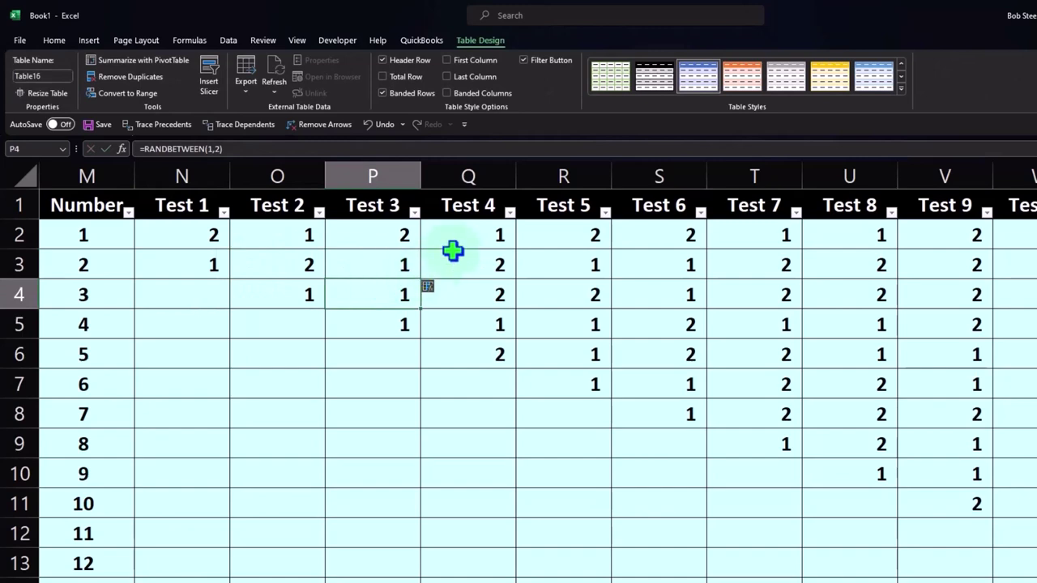
left_click(491, 241)
double_click(491, 243)
key("Return")
left_click(780, 296)
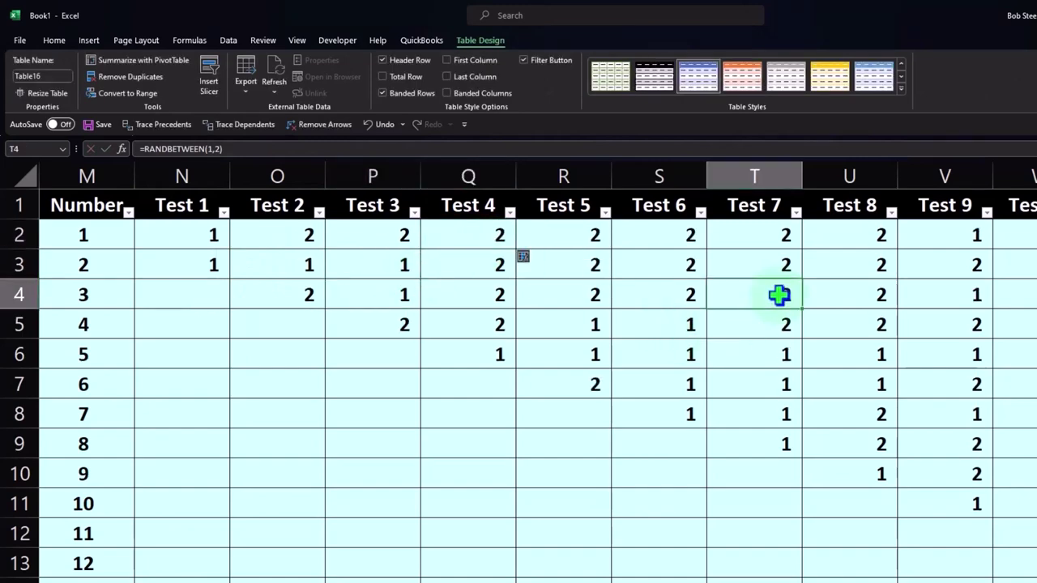
double_click(779, 296)
key("Return")
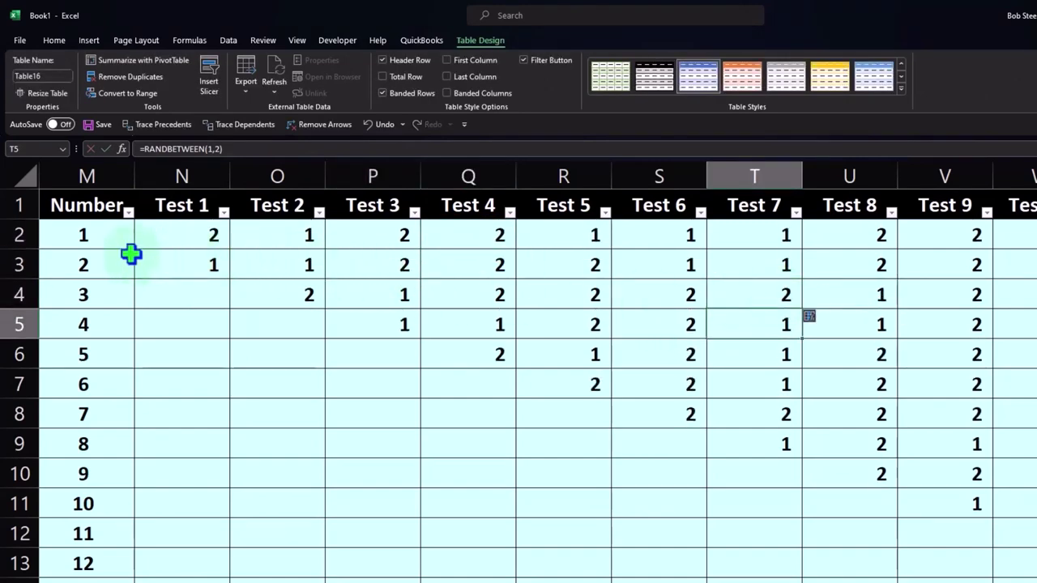
Copy the random flips of Tests 1 to 14 from N2:AA16 and paste them as values only at AD2
mouse_move(180, 235)
left_mouse_down()
mouse_move(505, 348)
mouse_move(1032, 579)
mouse_move(1021, 582)
mouse_move(989, 527)
left_mouse_up()
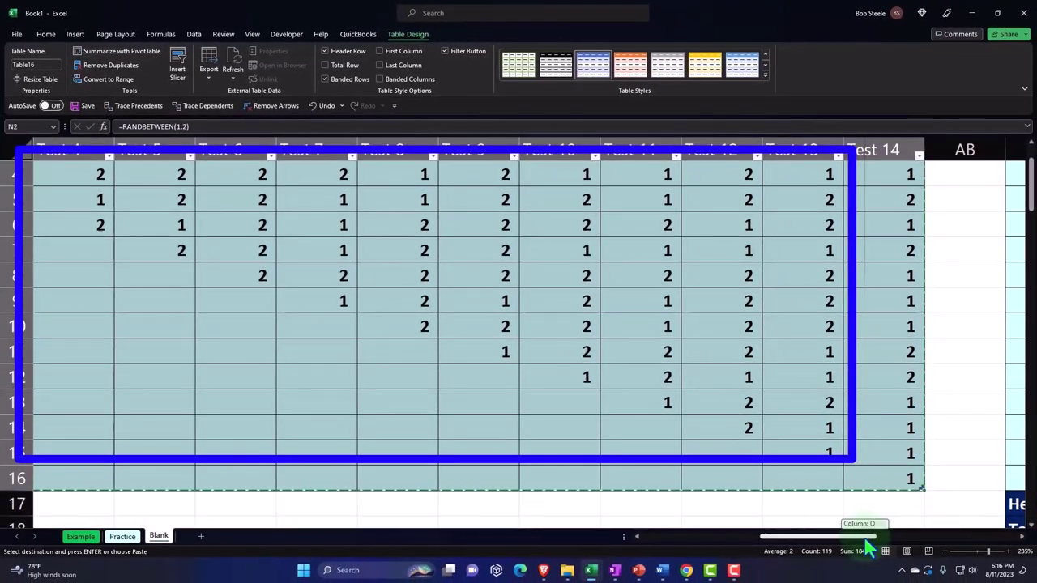
left_click_drag(867, 548, 961, 546)
scroll(535, 392, "up", 2)
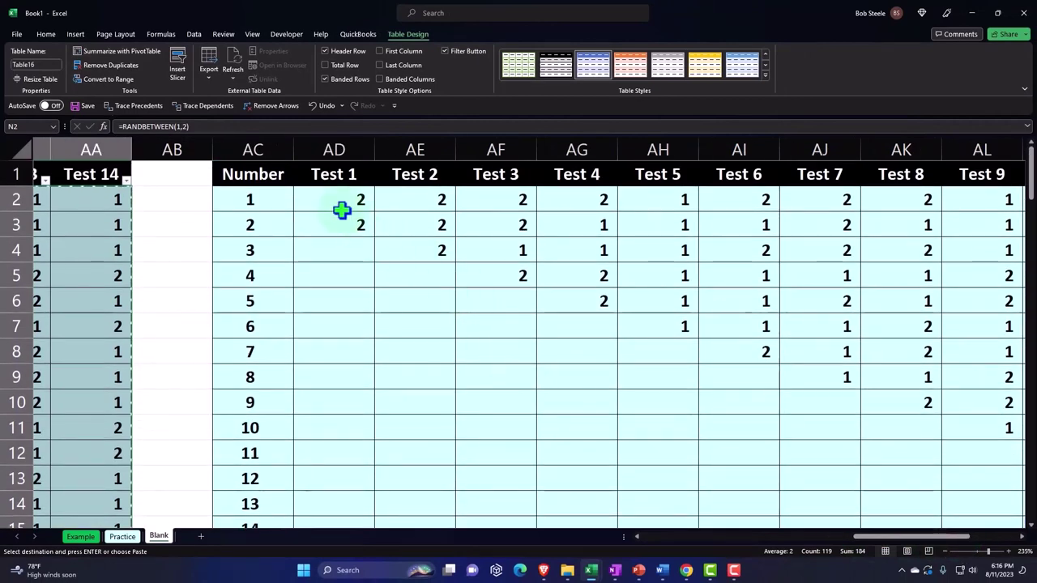
left_click(331, 198)
right_click(331, 198)
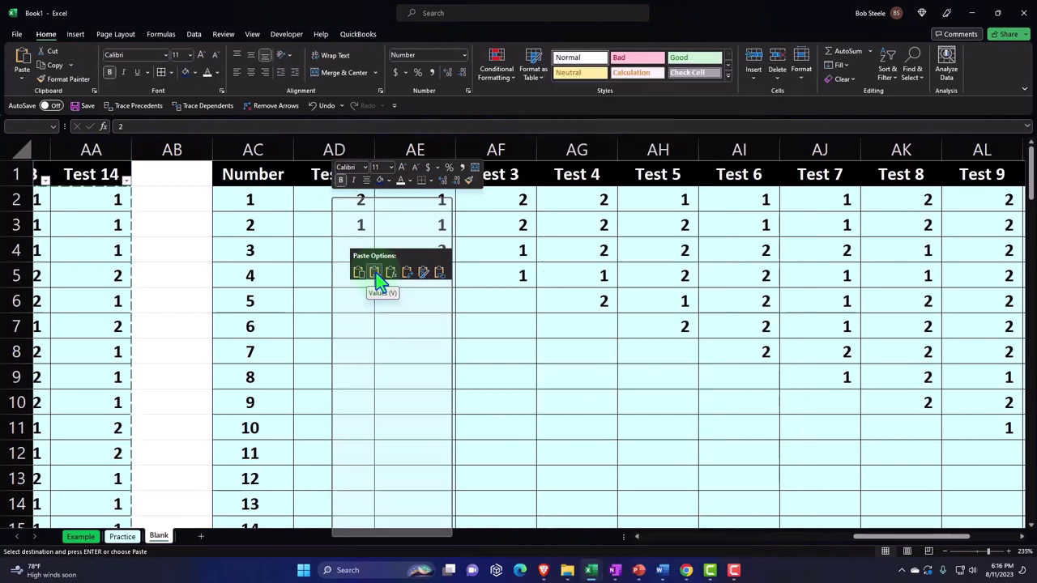
left_click(375, 273)
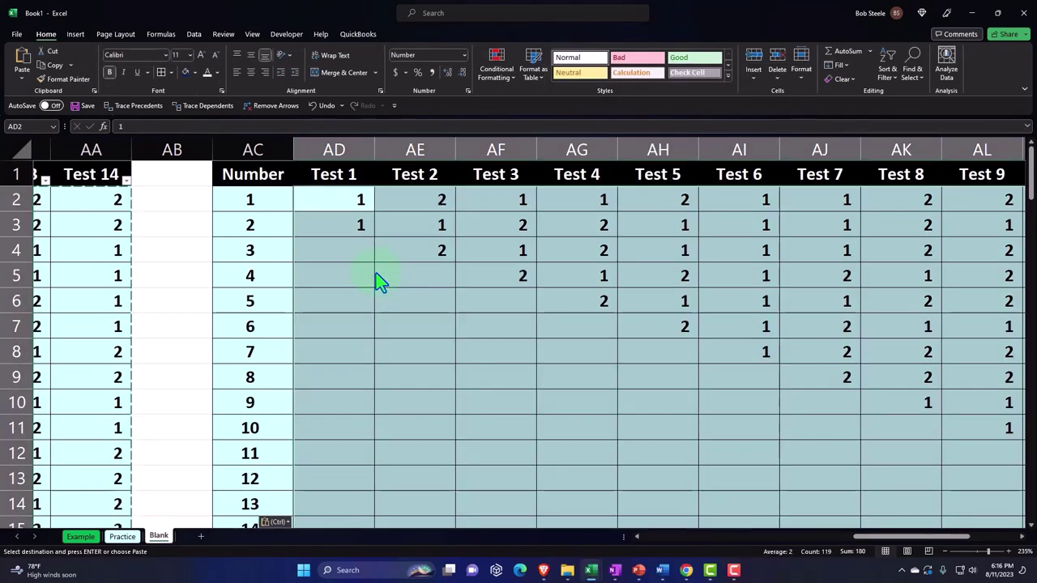
left_click(377, 276)
Examine the updated heads counts, totals and heads percentages below the values-only table, moving across Tests 1 to 14
scroll(378, 275, "down", 4)
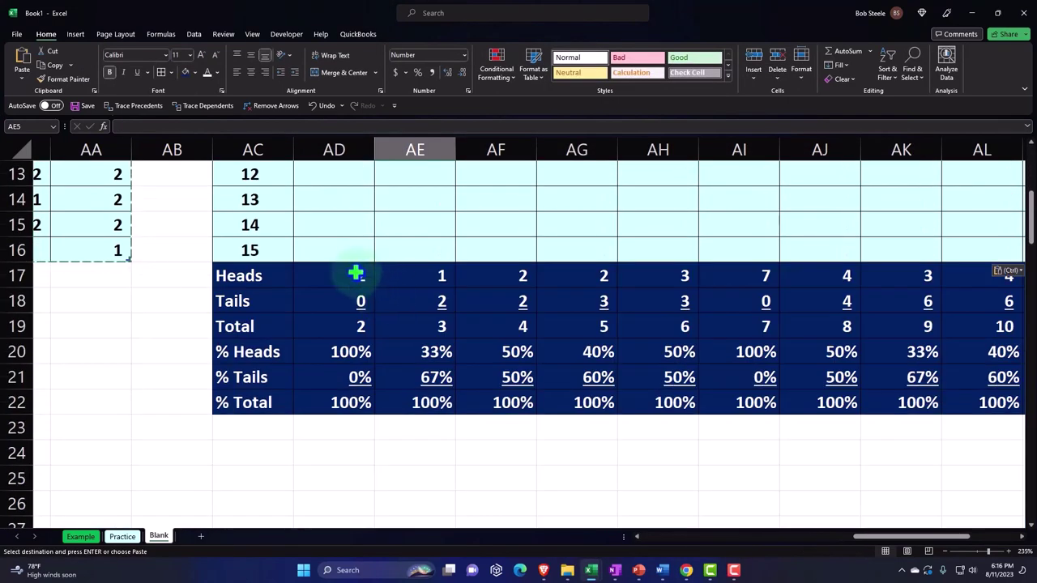
left_click(357, 274)
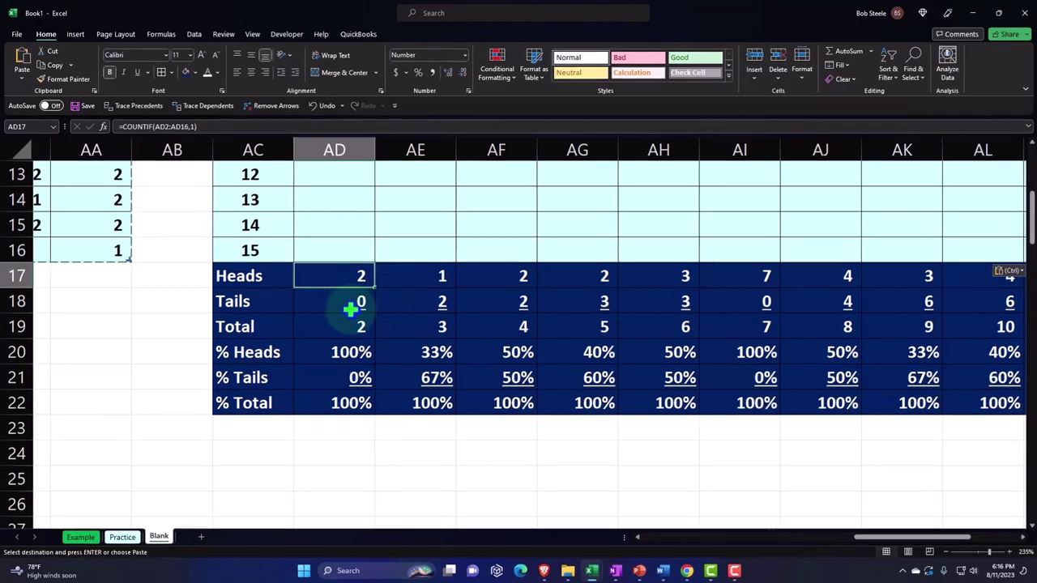
key("Right")
key("Down")
key("Down")
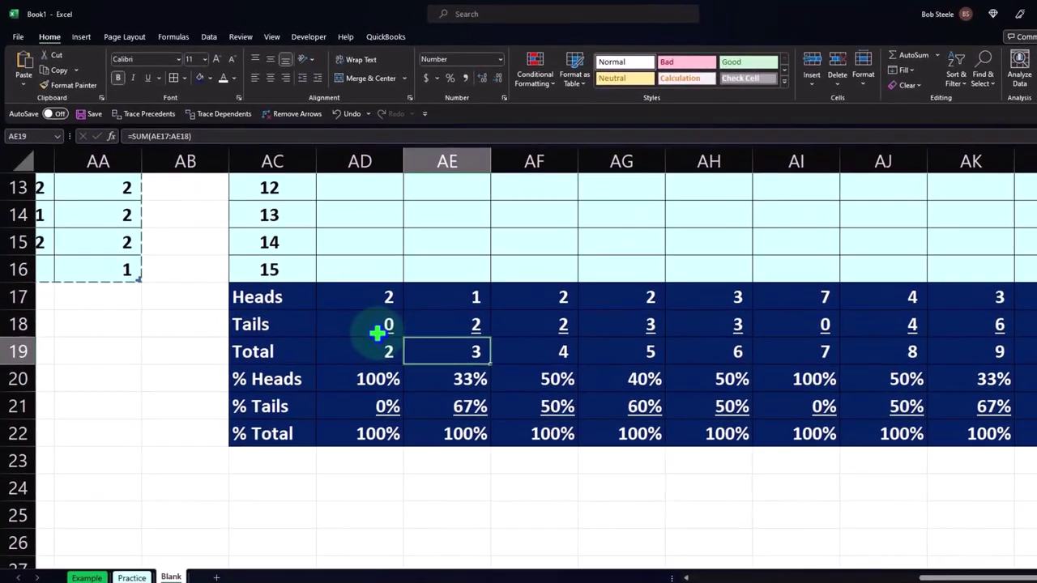
key("Down")
key("Right")
key("Right")
key("Right")
key("Right")
key("Right")
key("Right")
key("Right")
key("Right")
key("Right")
key("Right")
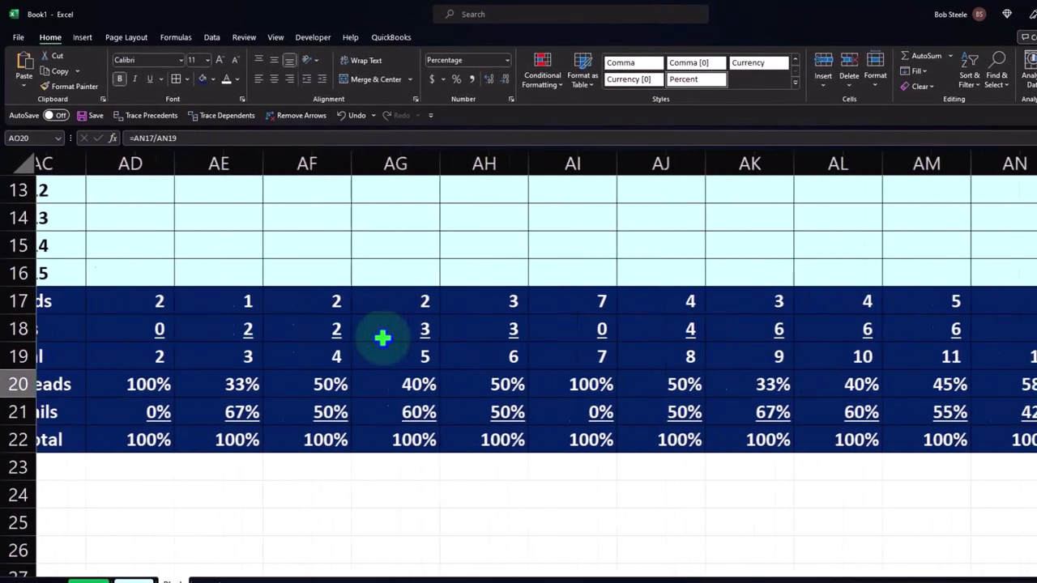
key("Right")
key("Right")
key("Right")
key("Right")
key("Right")
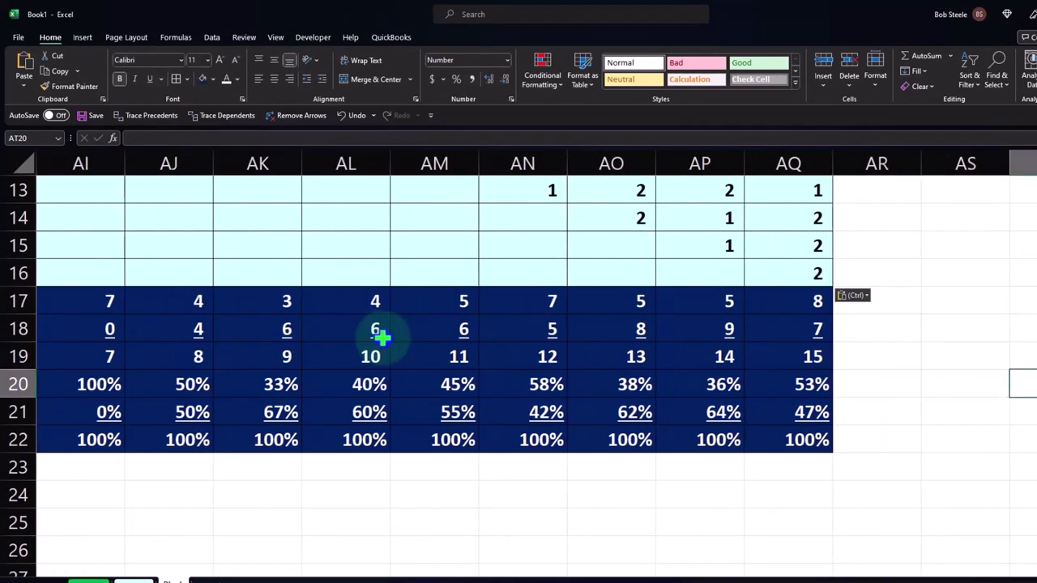
Narrow the blank column AB between the random-number table and the values-only table to a thin spacer
scroll(381, 337, "up", 4)
left_click(492, 262)
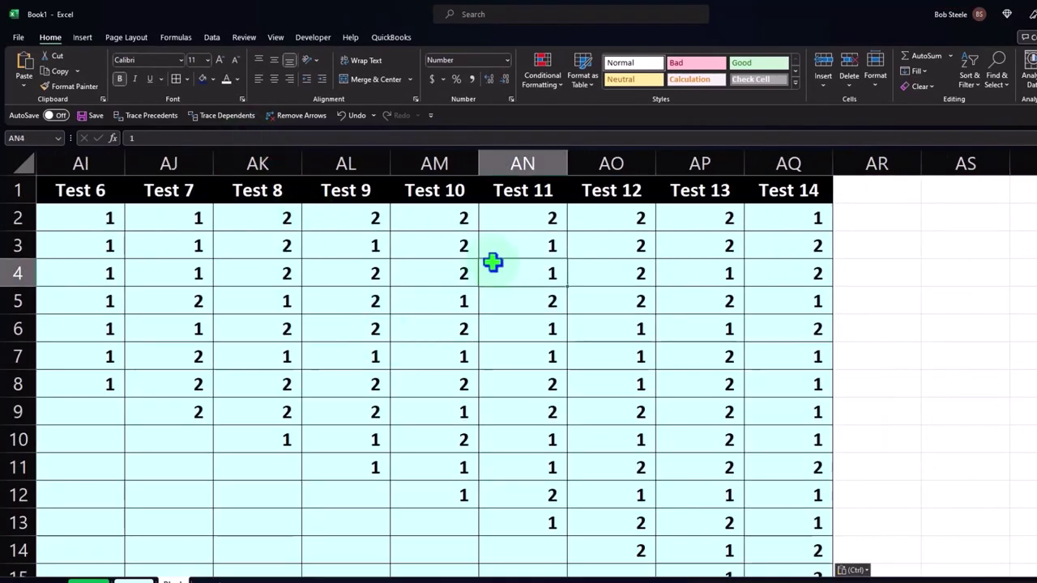
key("Left")
key("Left")
key("Left")
key("Left")
key("Left")
key("Left")
key("Left")
key("Left")
key("Left")
key("Left")
key("Left")
key("Left")
key("Left")
key("Left")
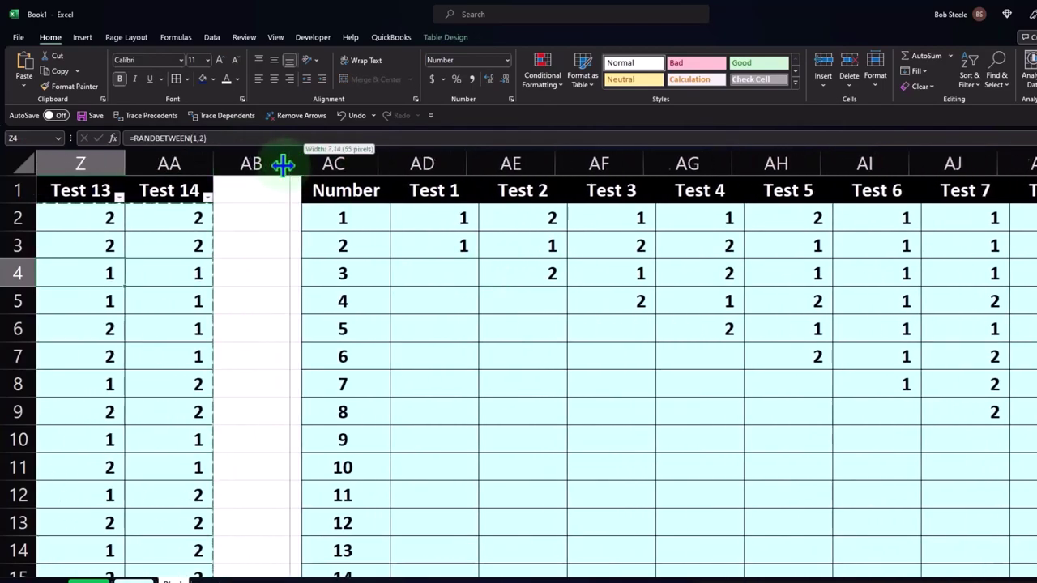
left_click_drag(234, 166, 238, 166)
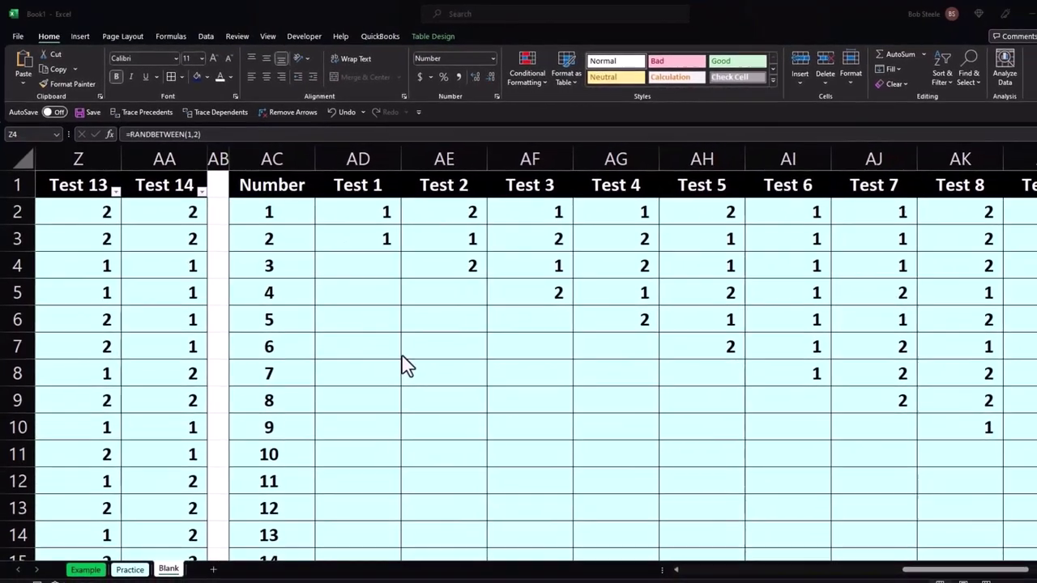